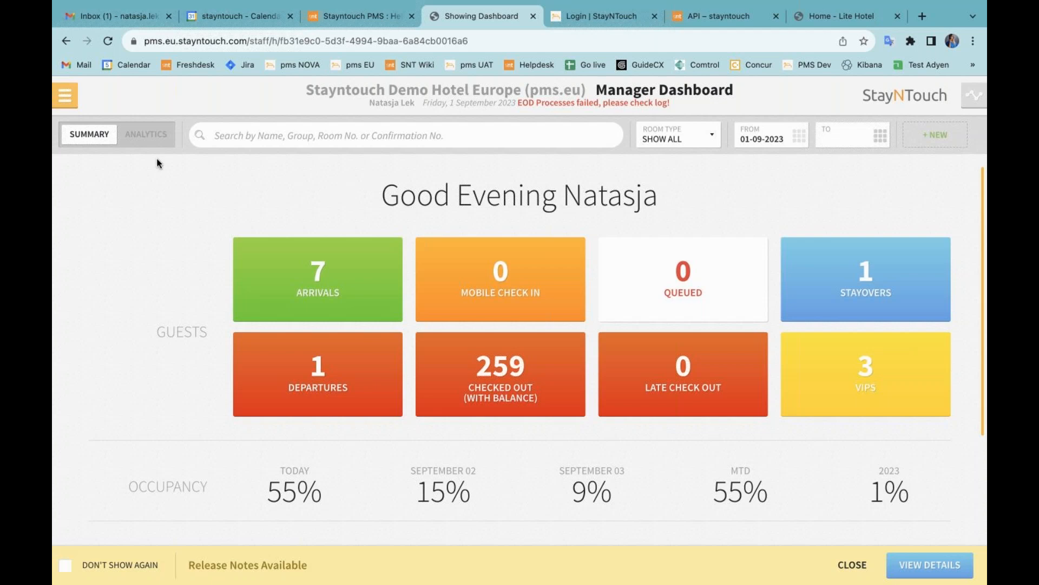
Step: Open the iHotelier configuration under Settings > Integrations > Central Reservation System
left_click(65, 95)
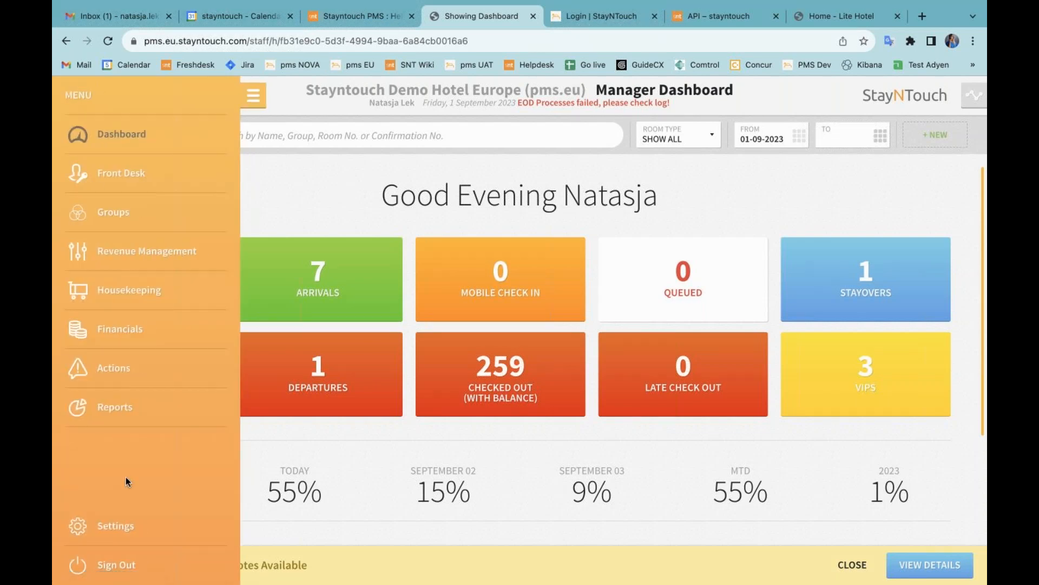
left_click(120, 525)
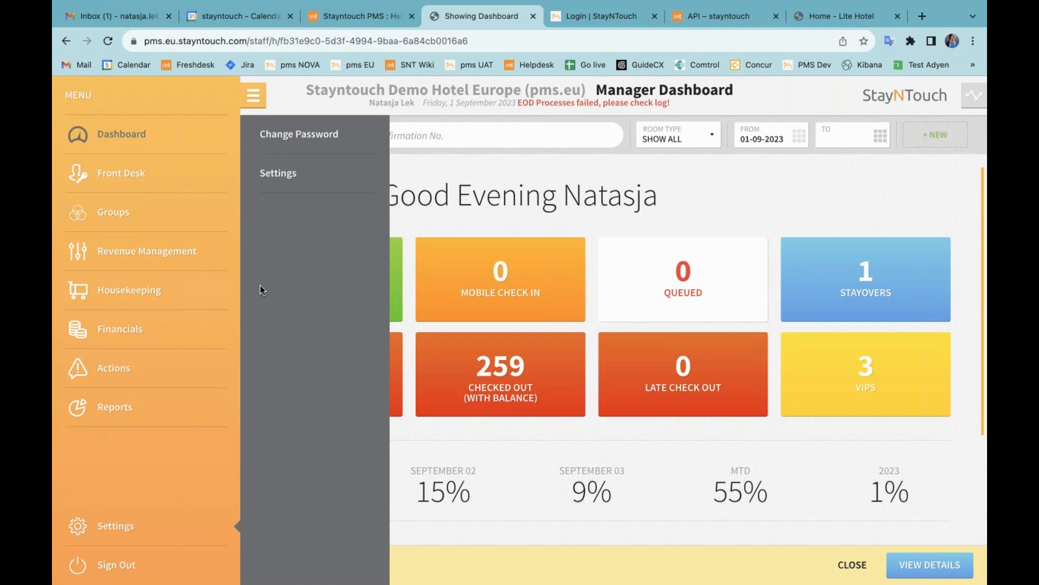
left_click(276, 184)
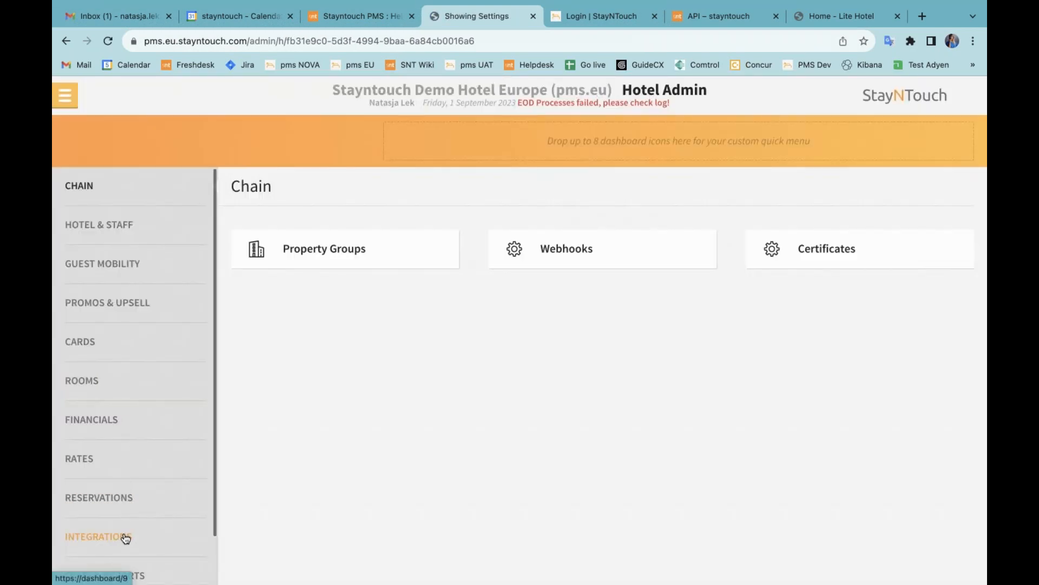
left_click(125, 537)
left_click(350, 305)
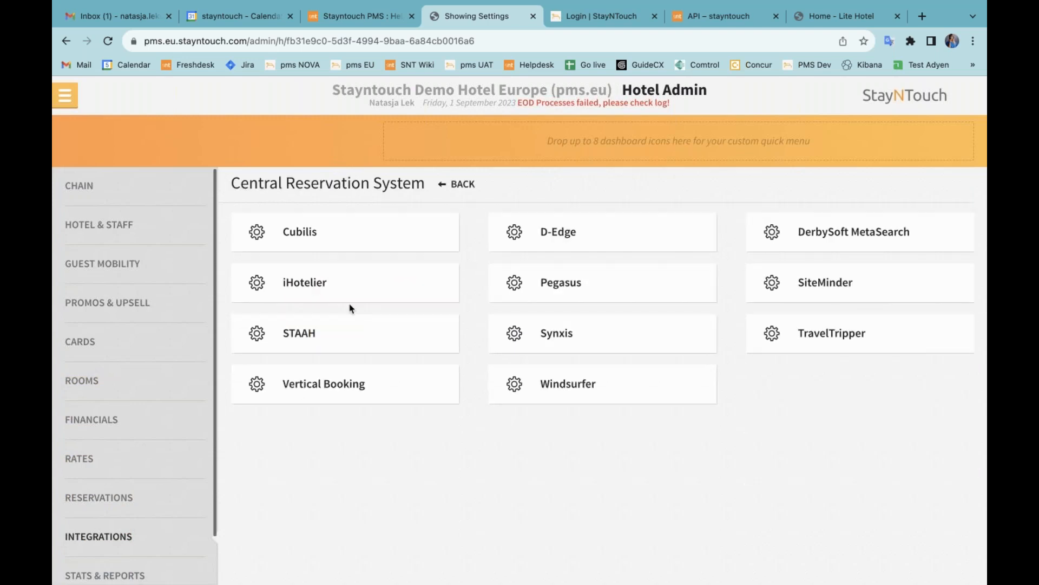
left_click(335, 293)
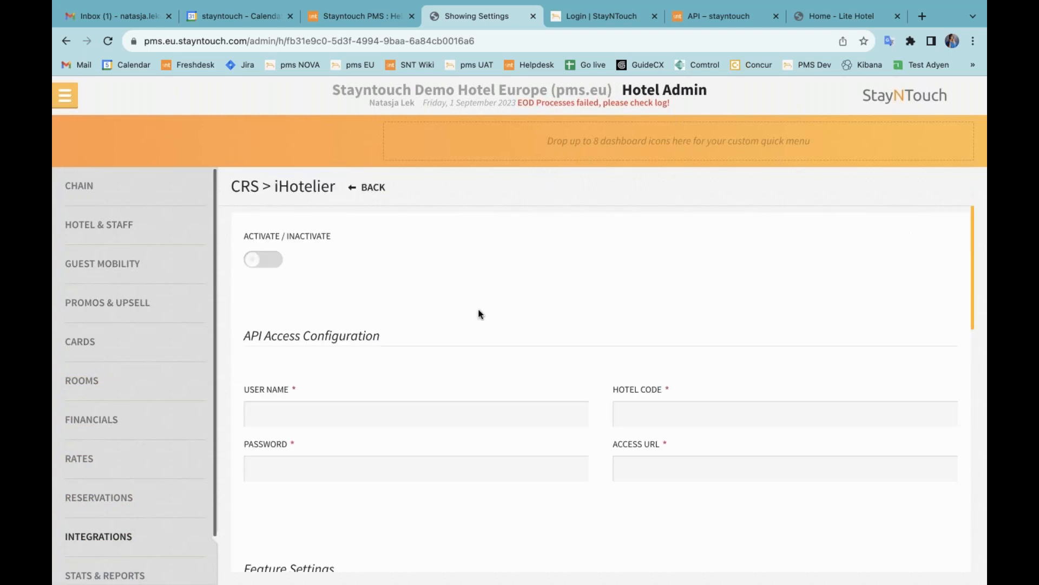
Step: Review iHotelier's Feature Settings, then go to the Financials admin settings
scroll(561, 356, "down", 4)
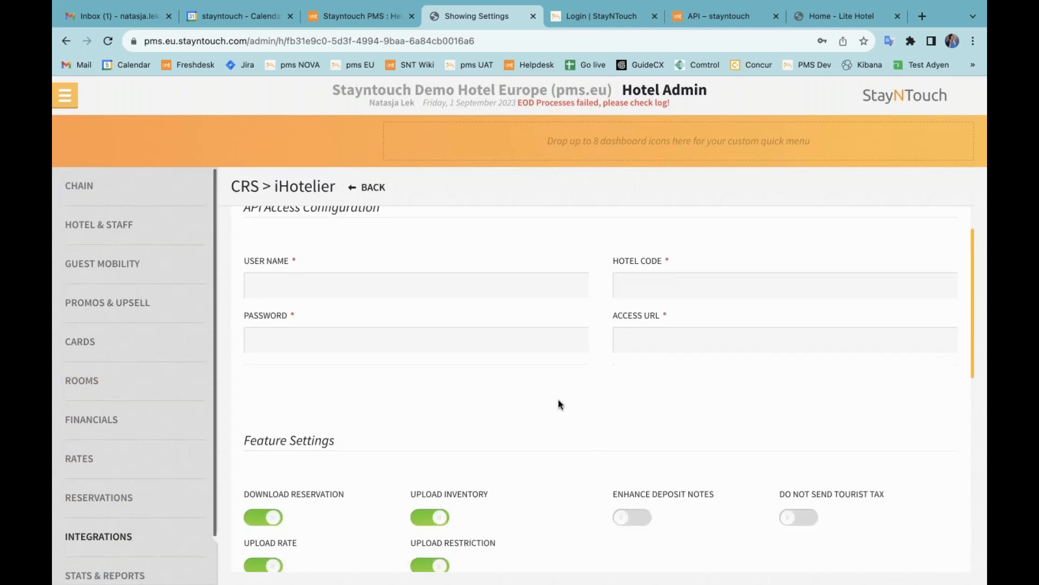
scroll(557, 398, "down", 3)
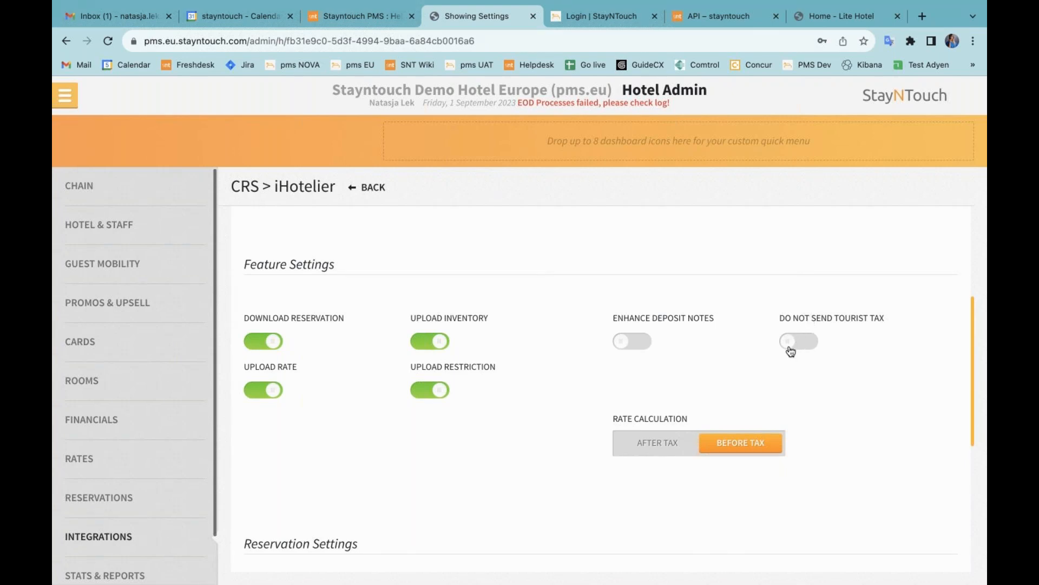
left_click(181, 421)
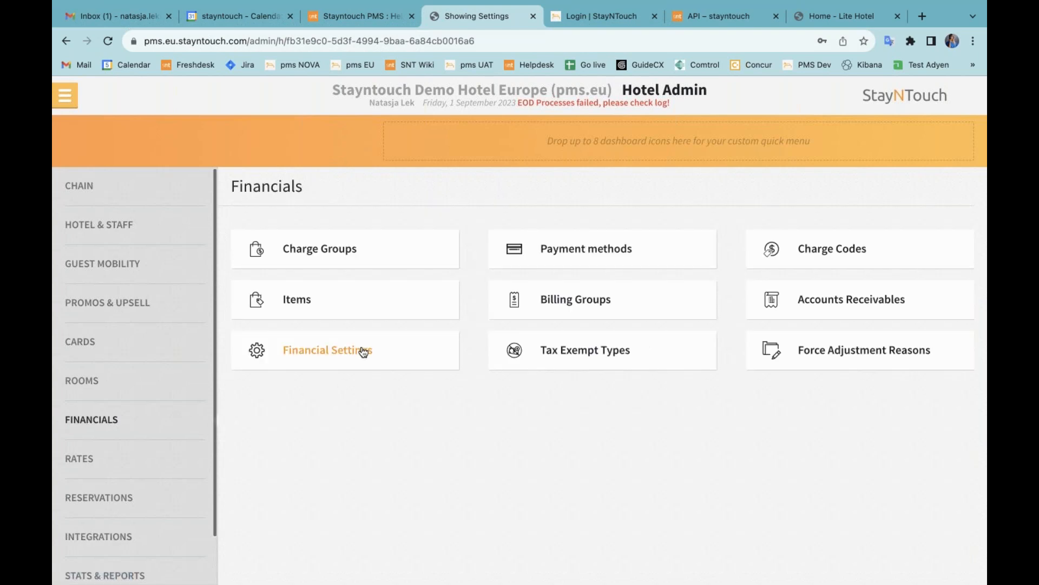
Step: Review the Financial Settings form and return to the Financials overview
left_click(359, 351)
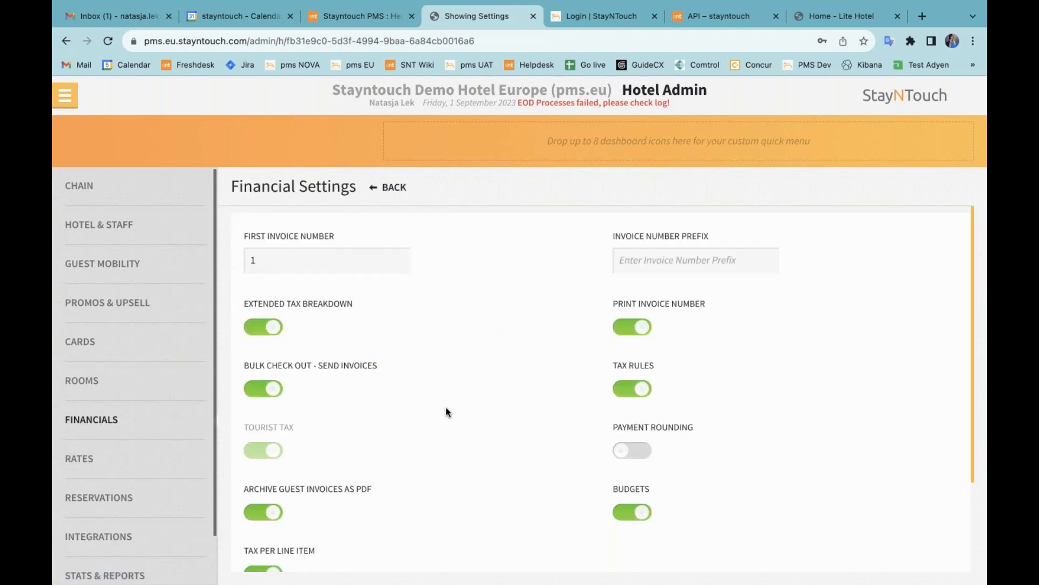
scroll(446, 408, "down", 2)
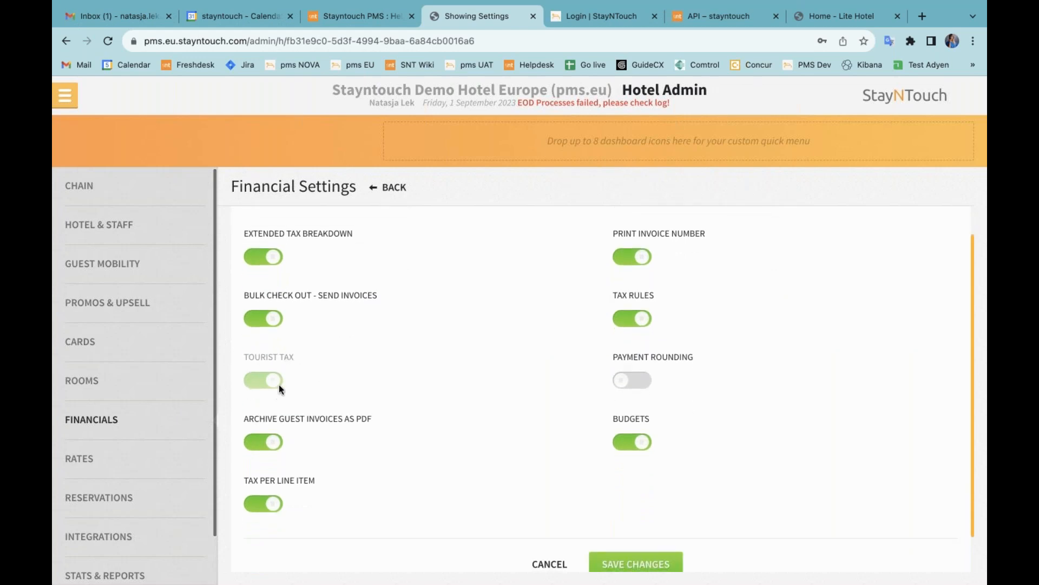
left_click(406, 187)
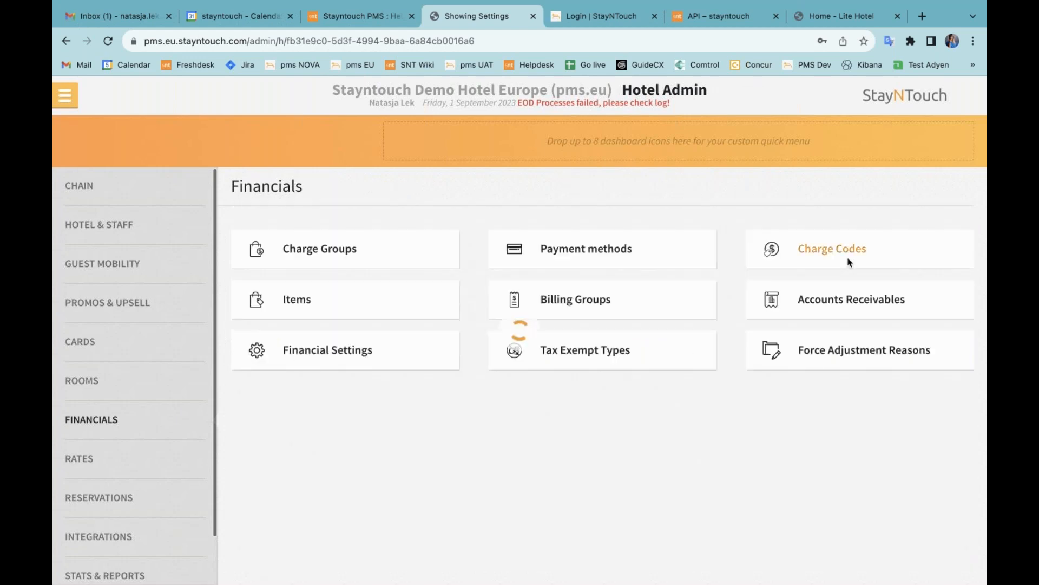
Step: Find charge code 801 Tourist Tax and confirm its Charge Code Type is TOURIST TAX
left_click(848, 253)
left_click(898, 231)
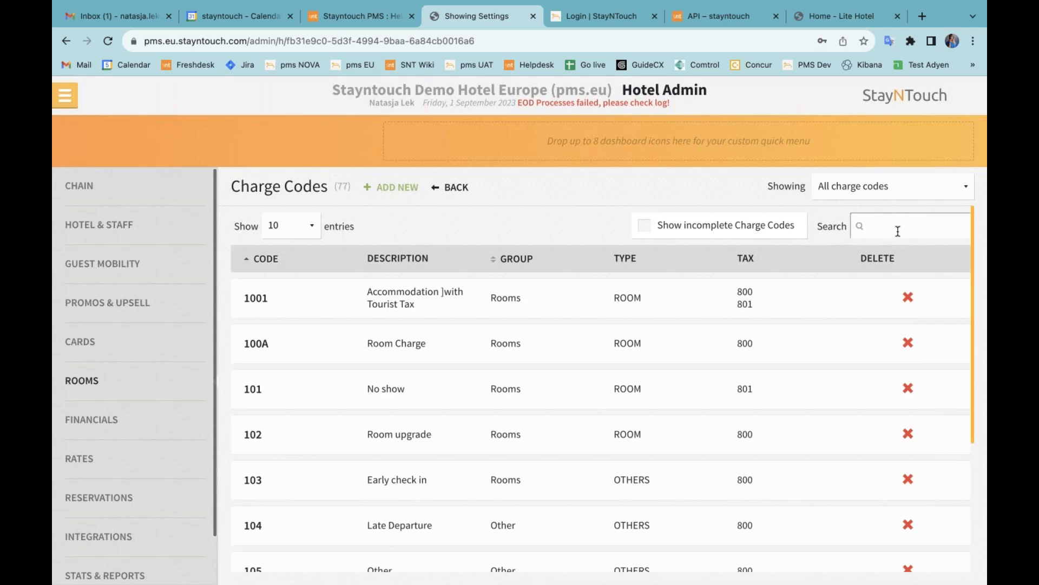
type("801")
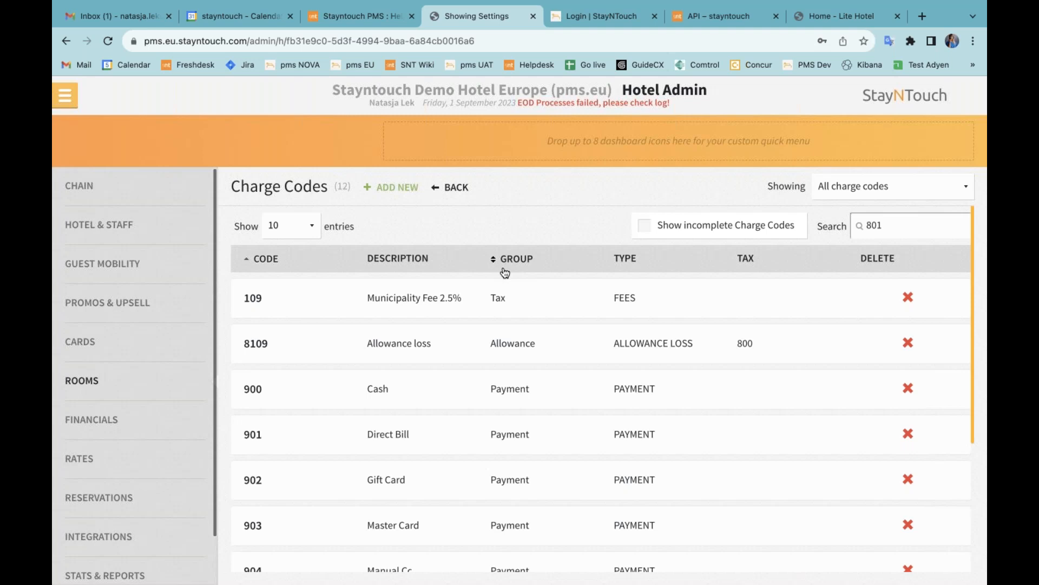
left_click(286, 302)
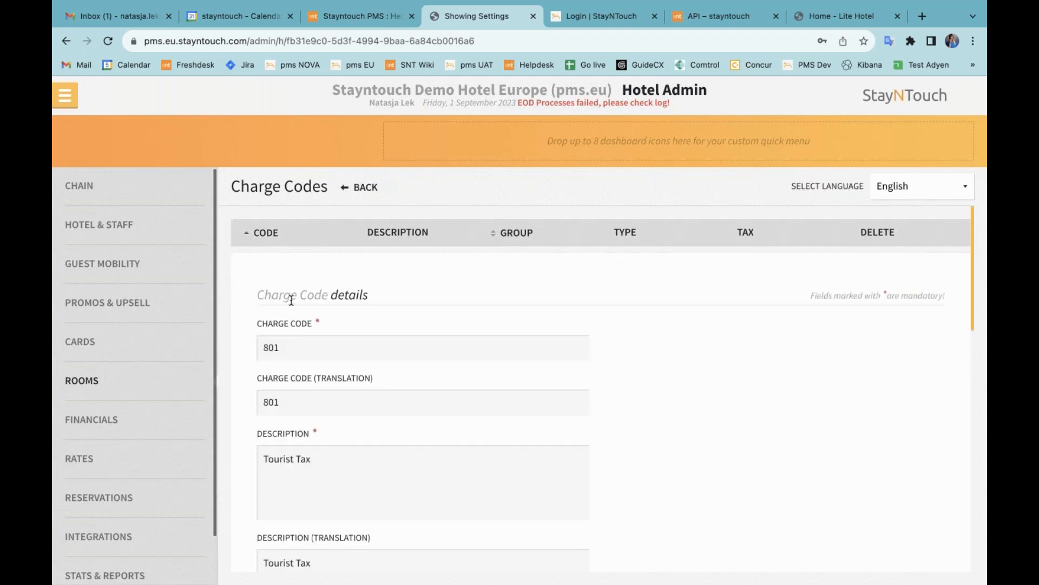
scroll(422, 379, "down", 4)
scroll(422, 379, "down", 3)
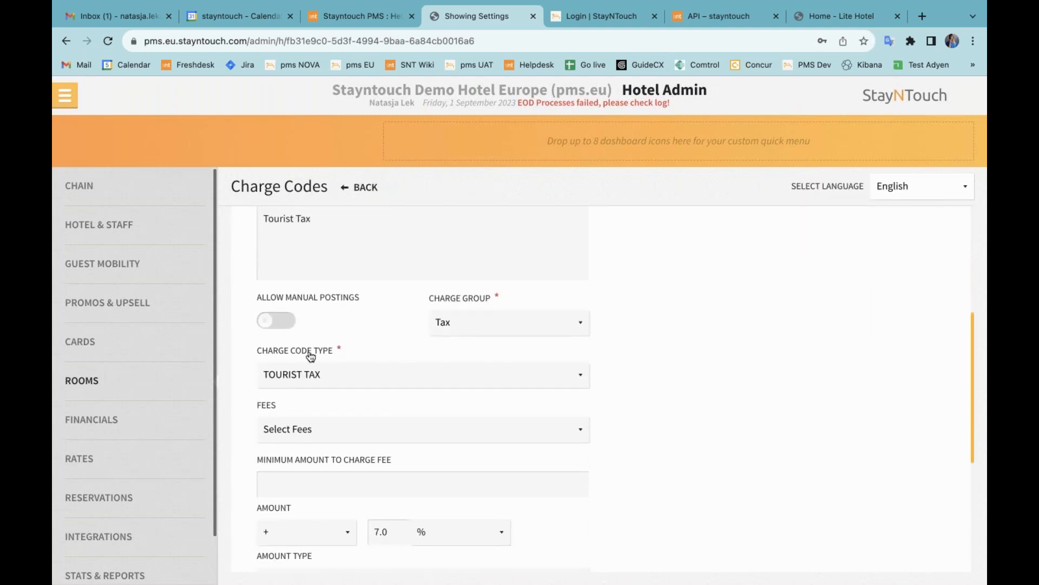
left_click(314, 374)
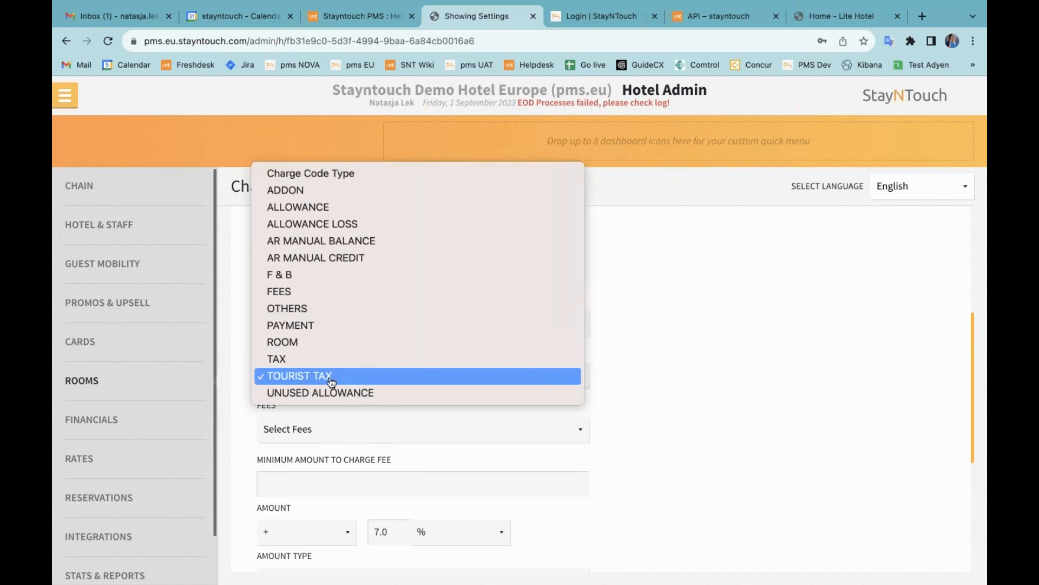
left_click(617, 379)
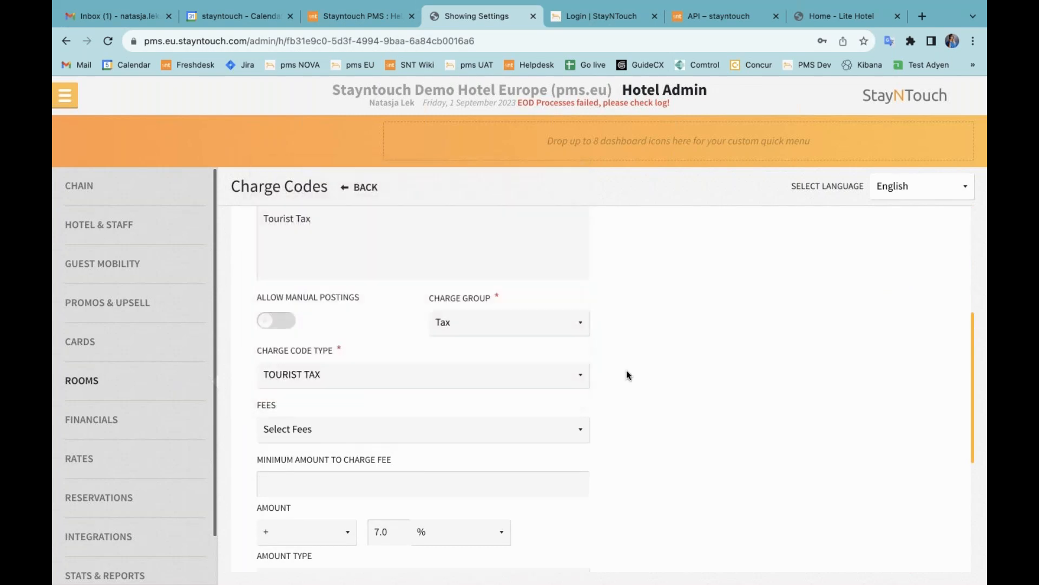
Step: Return to the Financials overview and switch to the Lite Hotel booking site
scroll(625, 371, "up", 2)
scroll(386, 204, "up", 5)
left_click(369, 190)
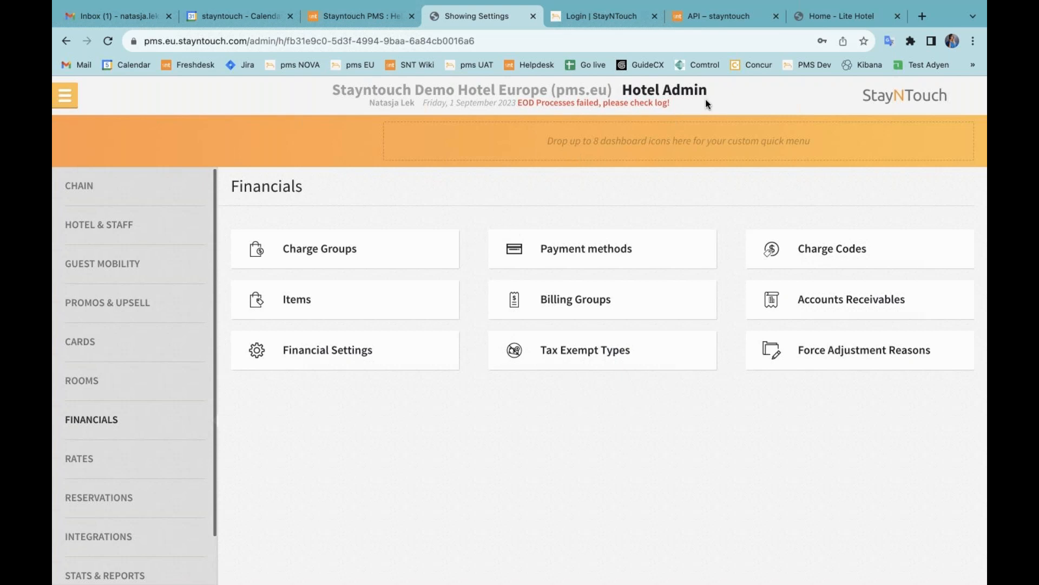
left_click(837, 16)
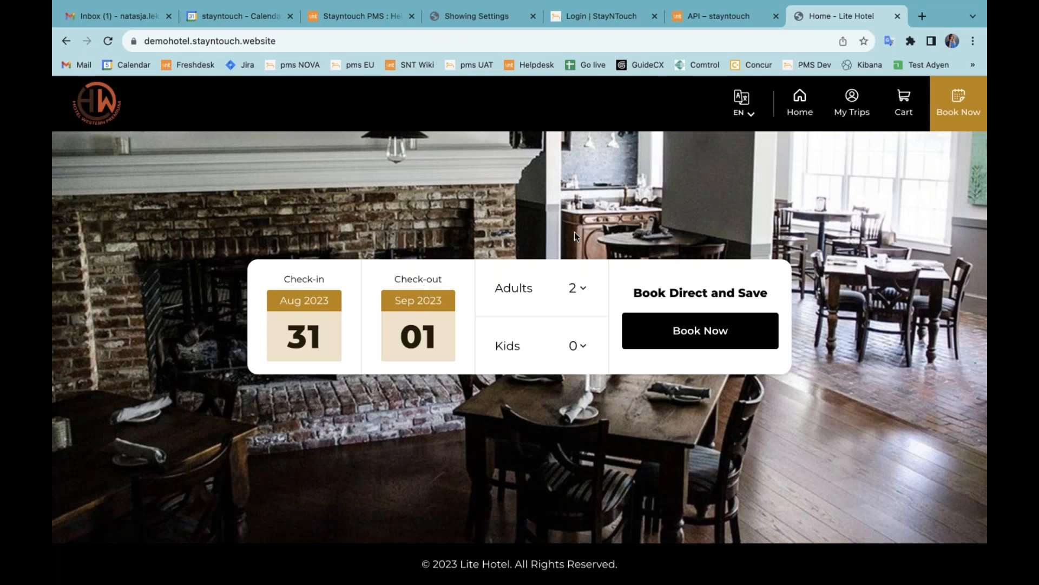
Step: Search 08/31–09/01 for 2 adults and apply promo code PROMO40
left_click(936, 121)
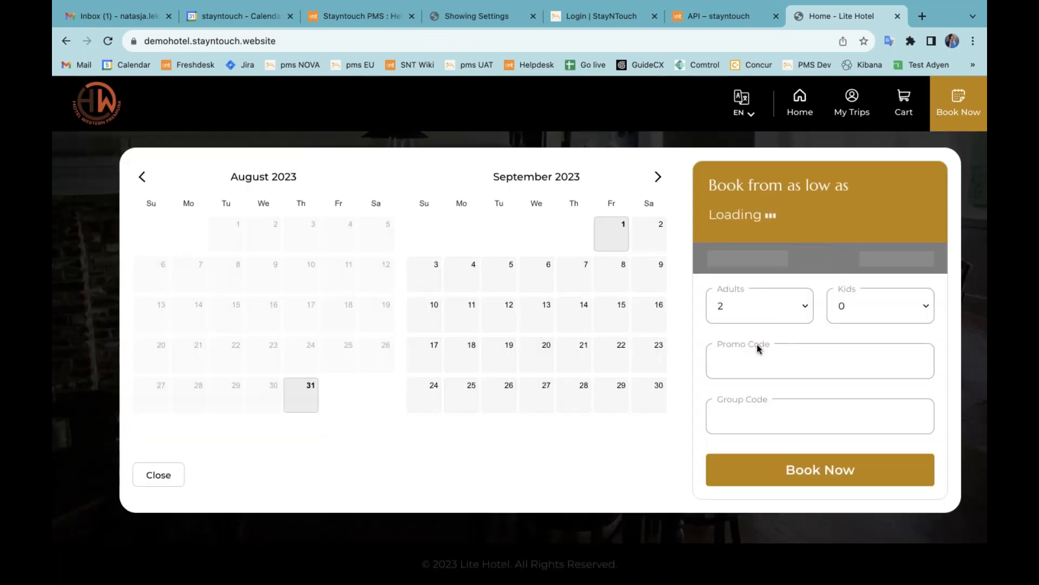
left_click(838, 476)
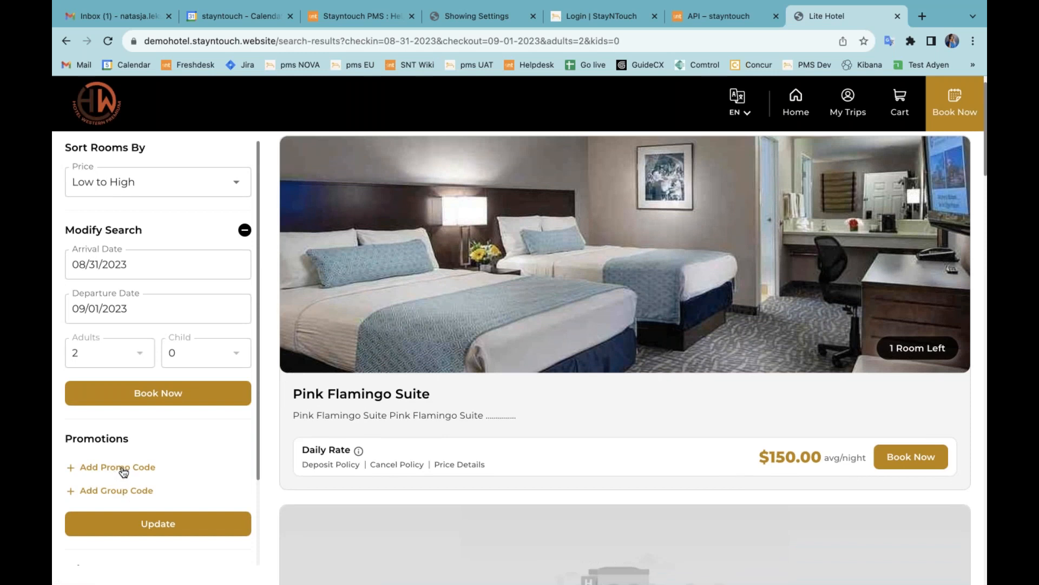
left_click(123, 469)
type("PROMO40")
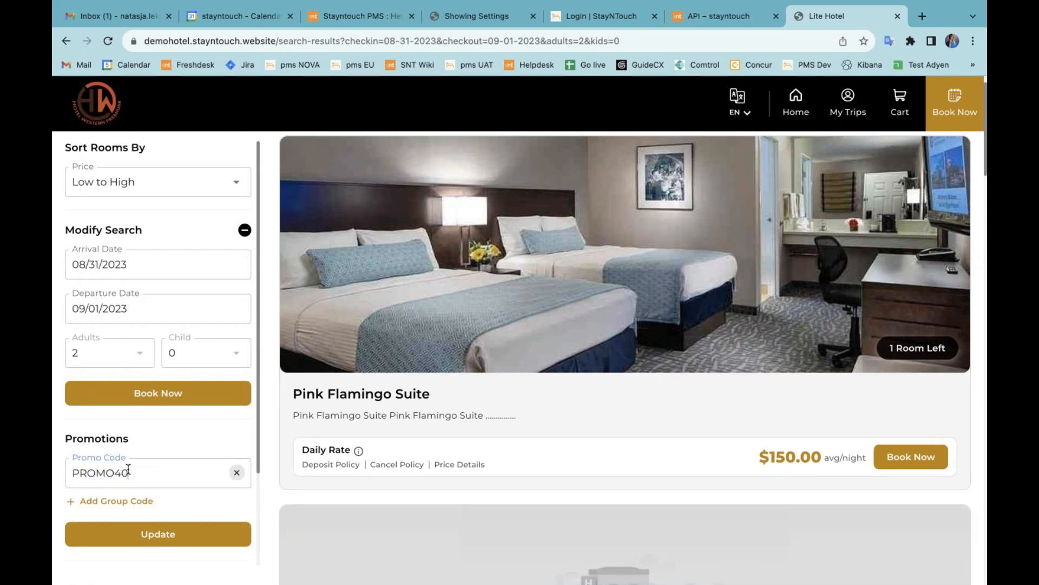
left_click(120, 537)
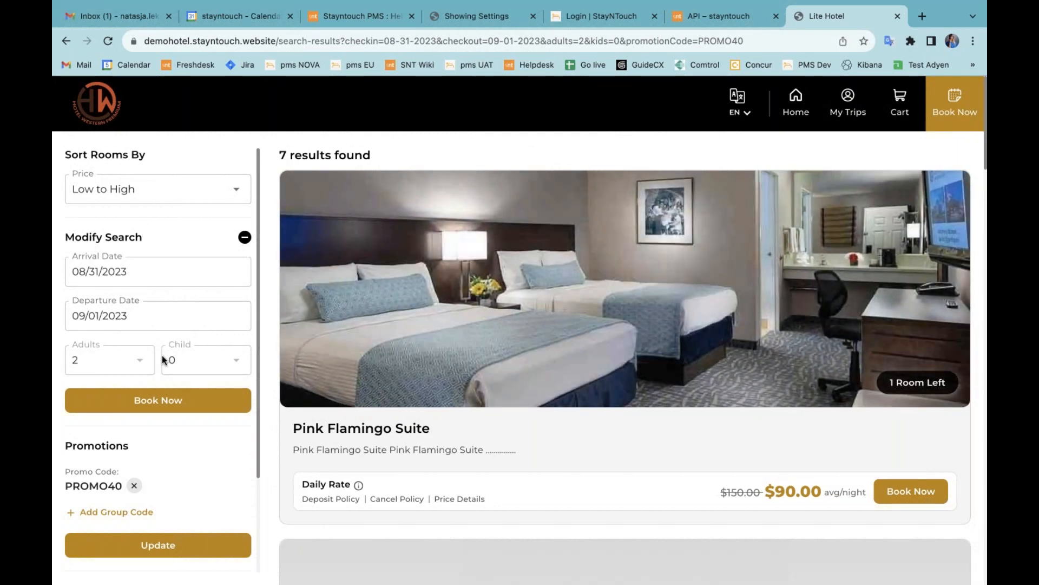
Step: Book the Pink Flamingo Suite at the discounted $90 rate
scroll(325, 346, "down", 10)
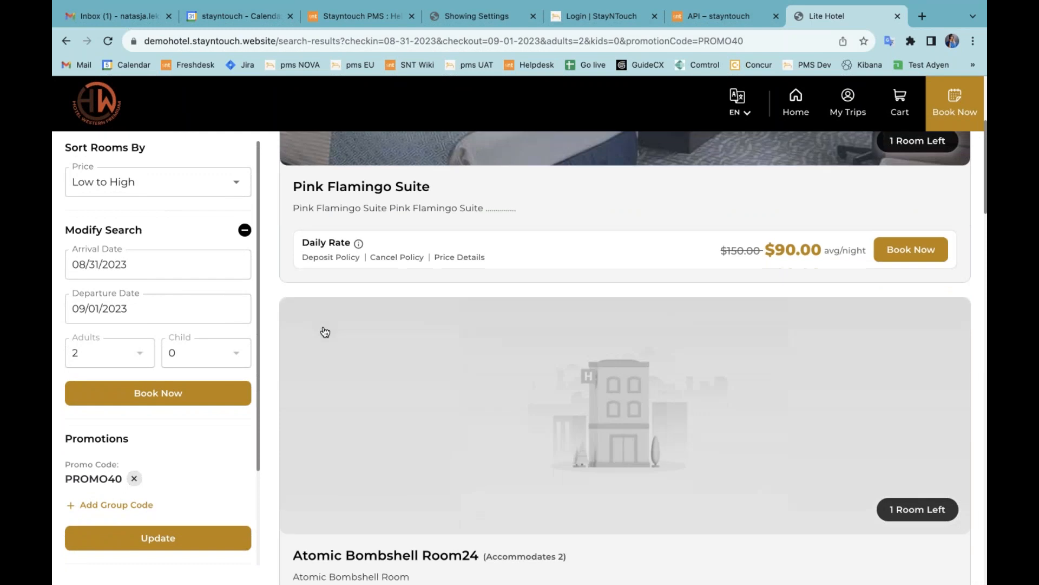
scroll(206, 221, "down", 10)
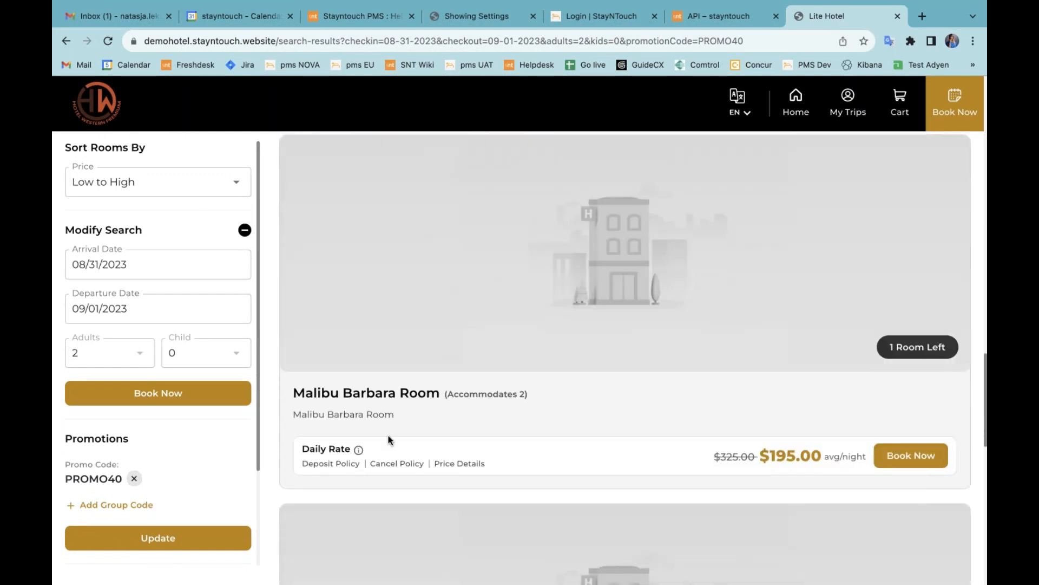
scroll(388, 439, "down", 2)
scroll(388, 439, "up", 15)
scroll(389, 440, "up", 3)
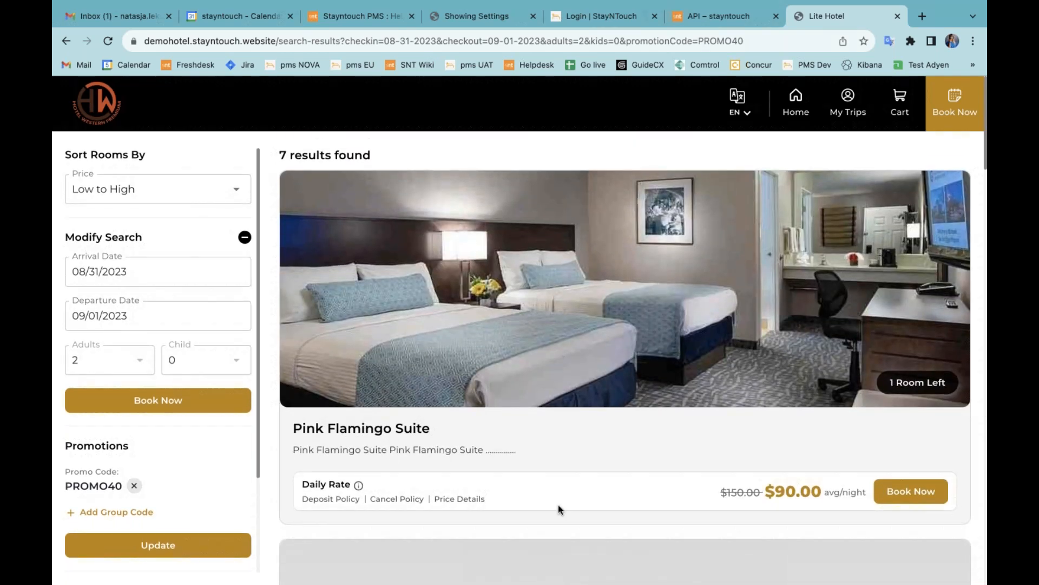
left_click(901, 496)
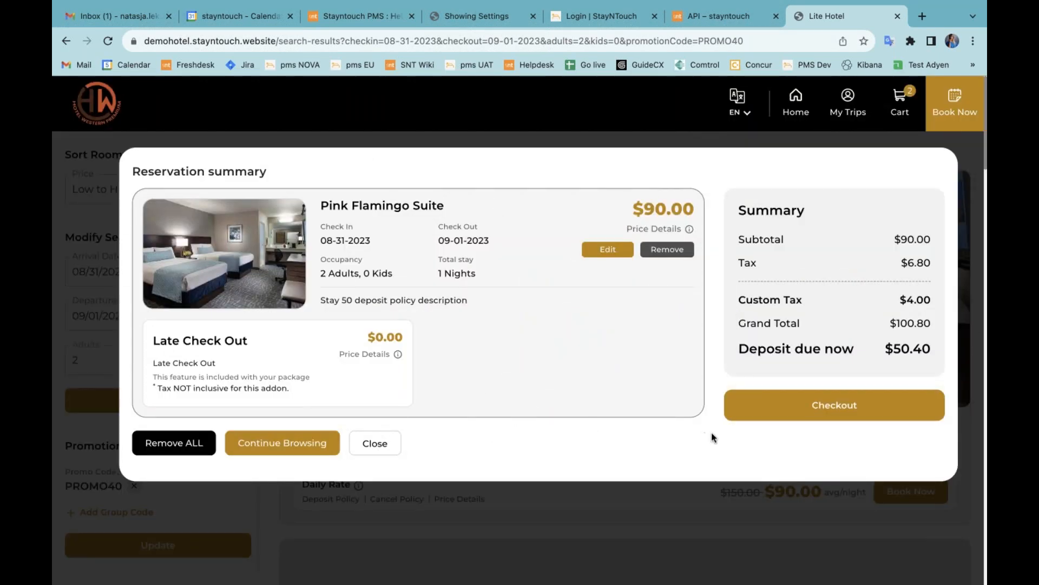
Step: At checkout, enter the guest's e-mail address and request a login link
left_click(775, 415)
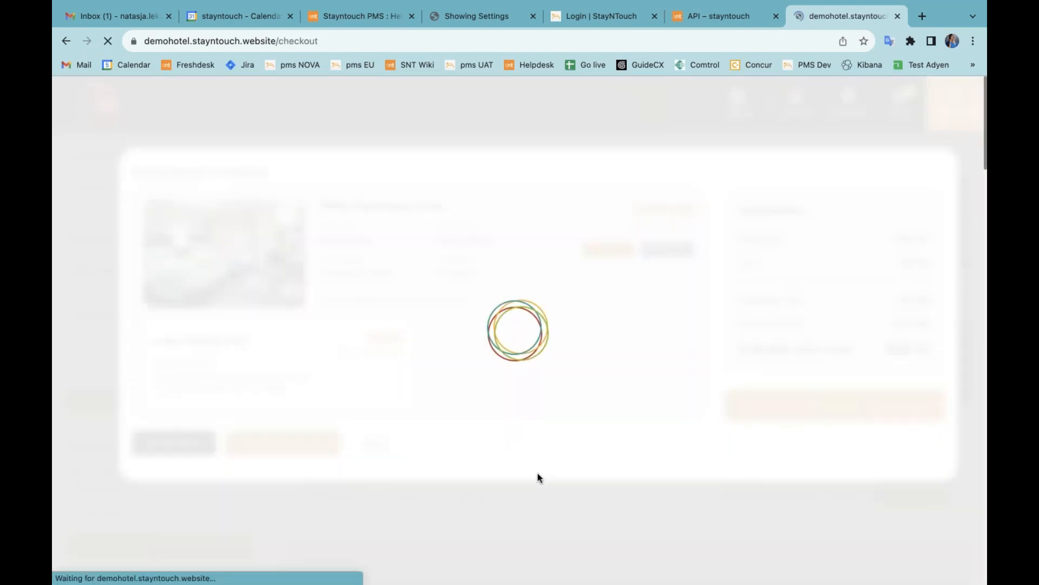
scroll(513, 427, "down", 3)
left_click(225, 386)
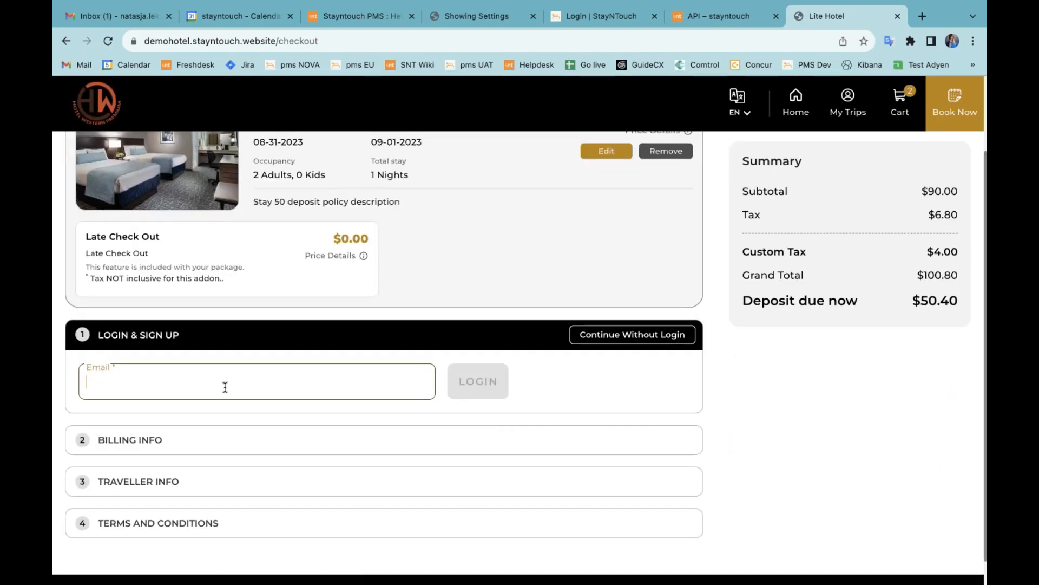
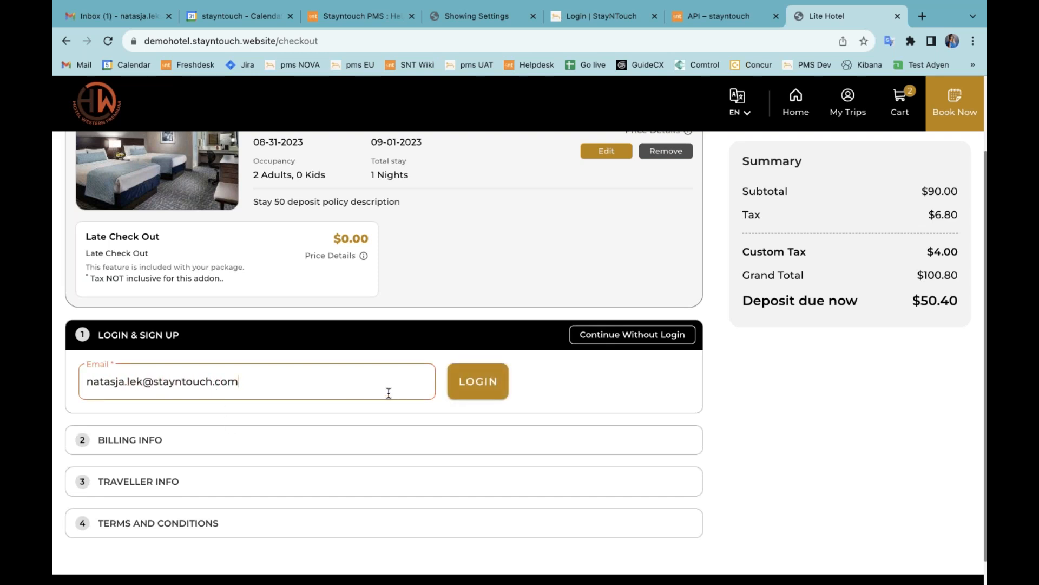
left_click(482, 394)
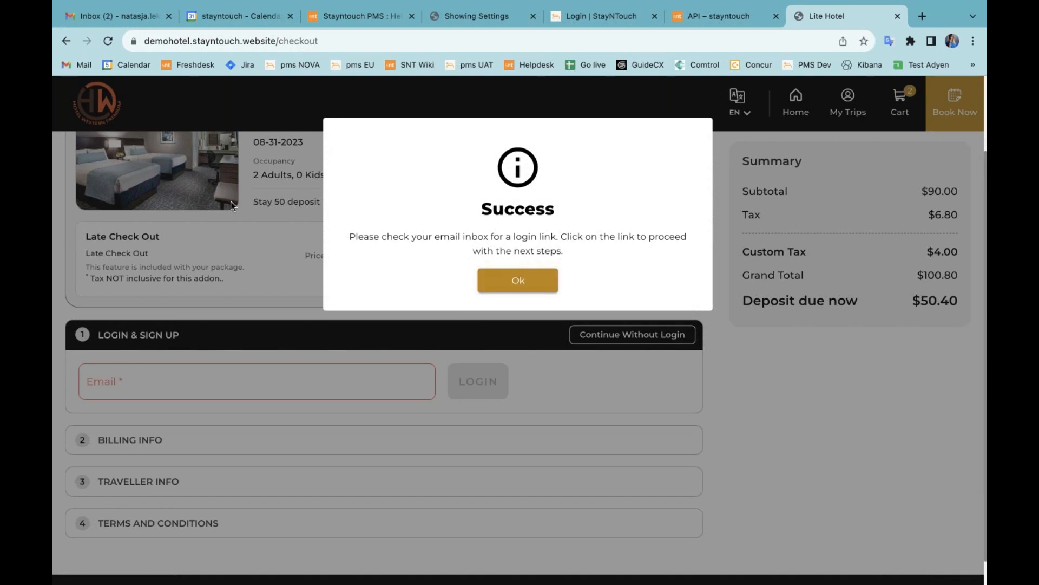
Step: Open the Login Invitation email in Gmail and follow its login link
left_click(116, 16)
left_click(455, 182)
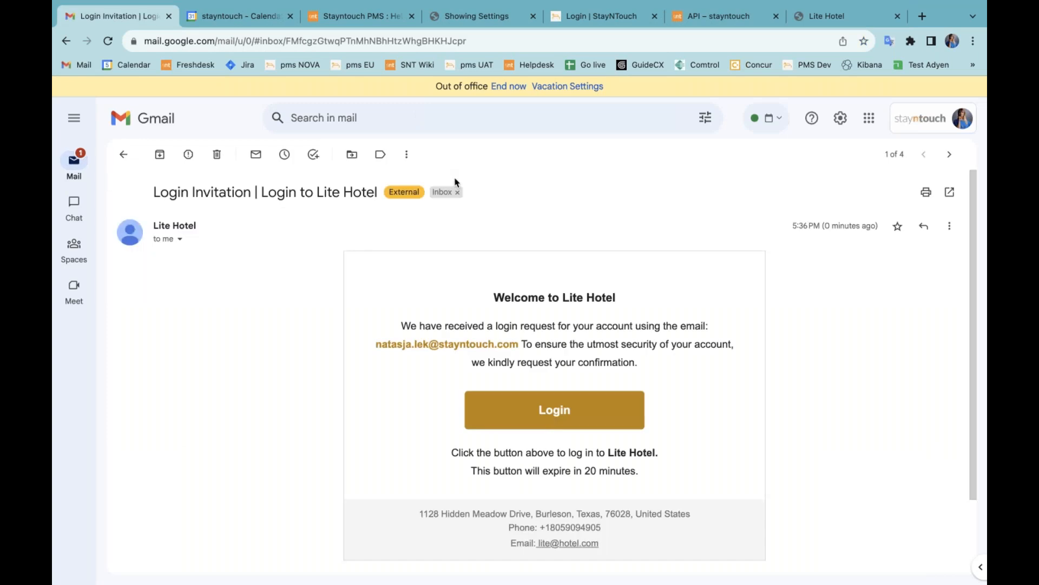
scroll(549, 389, "down", 7)
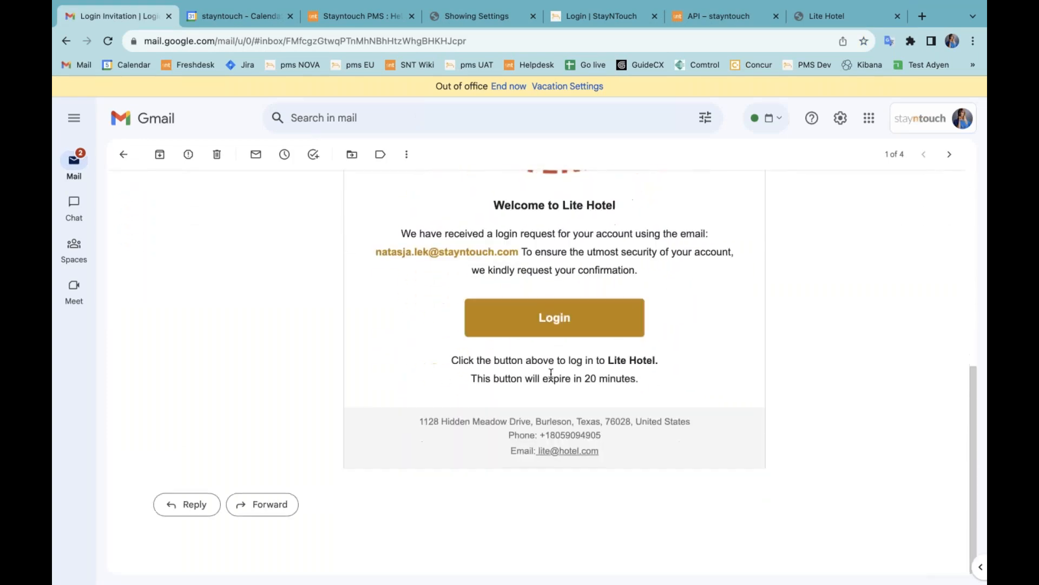
left_click(567, 324)
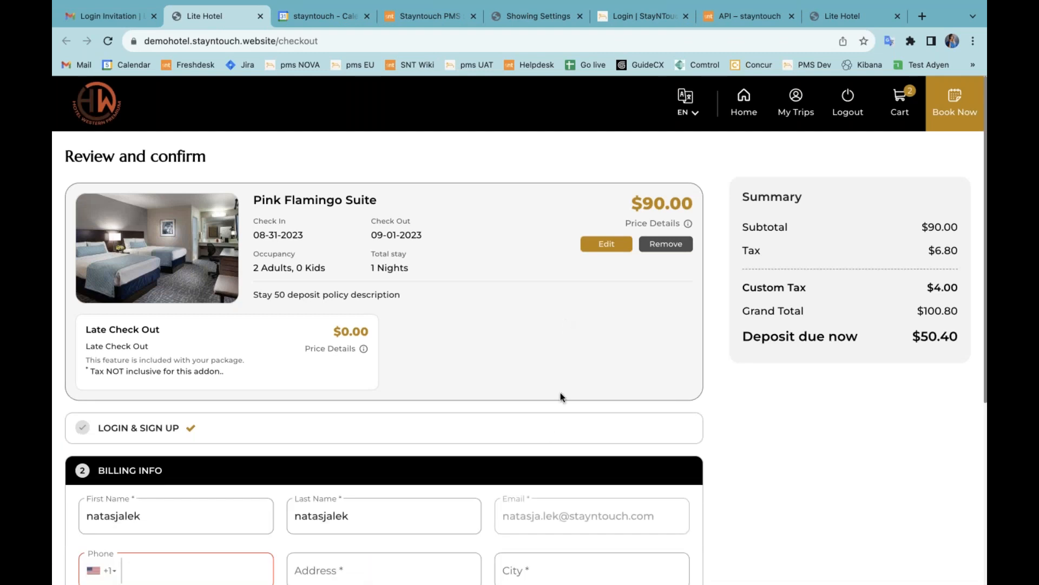
Step: Close the duplicate Lite Hotel tab, review the cart summary, then switch to the Stayntouch login
scroll(549, 436, "down", 3)
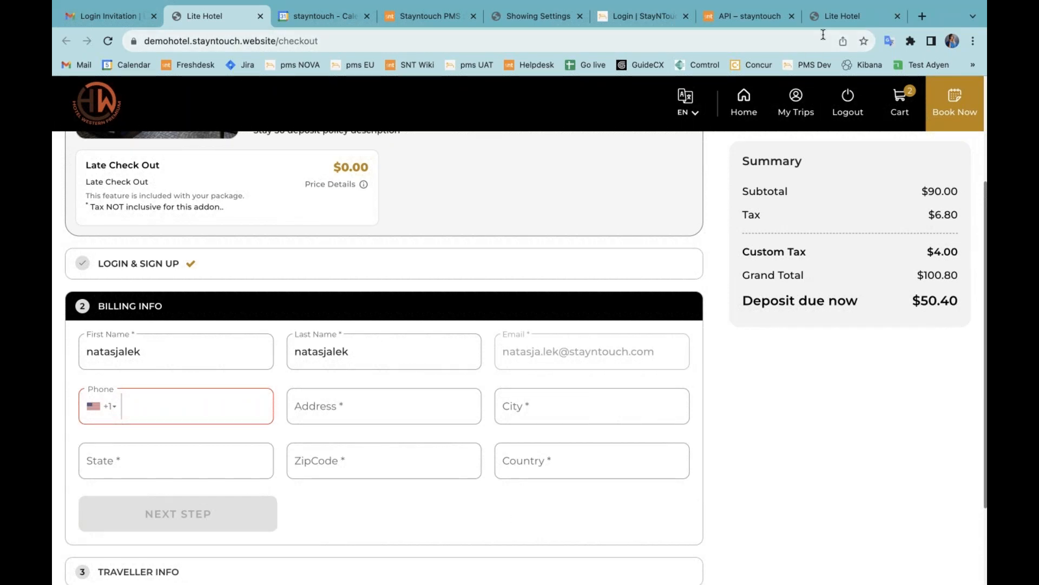
left_click(898, 16)
scroll(736, 264, "up", 3)
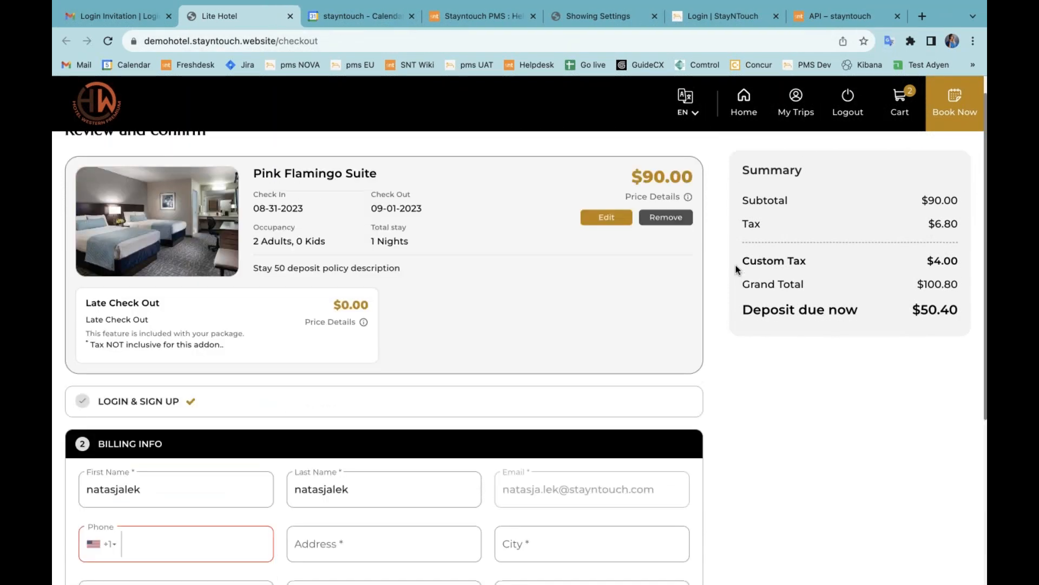
left_click(899, 121)
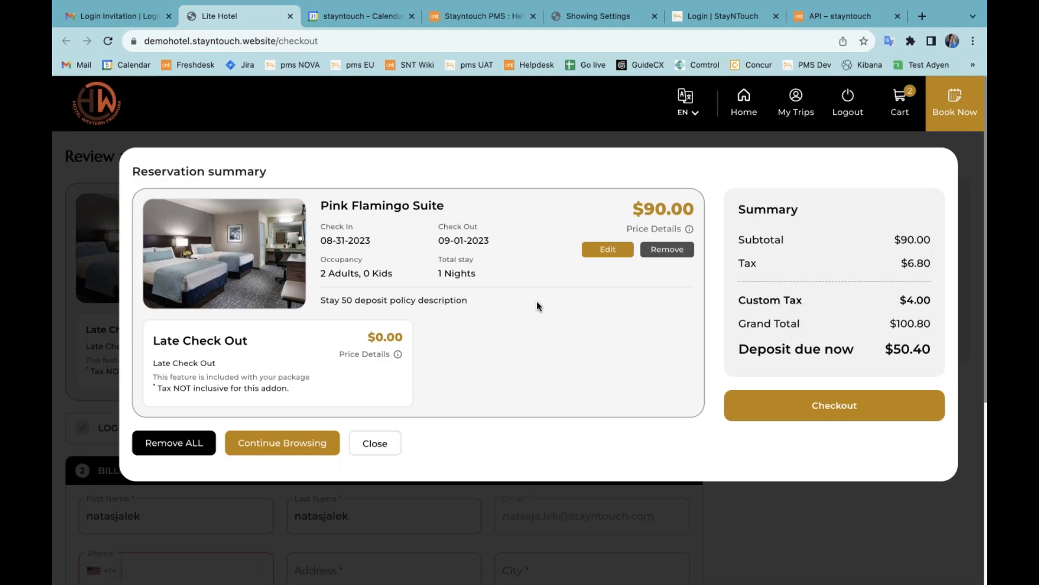
mouse_move(659, 232)
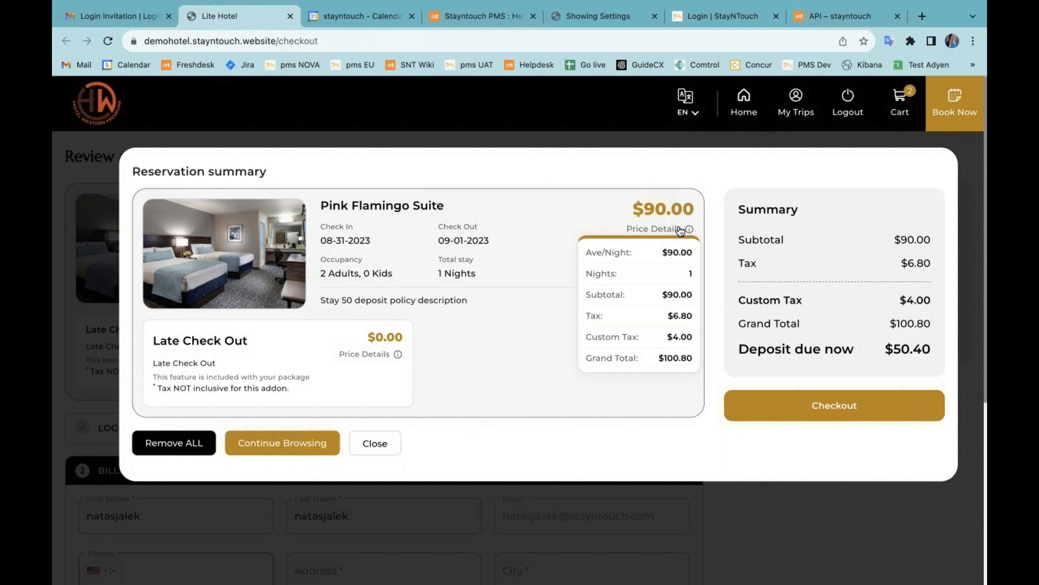
left_click(719, 18)
Step: Sign in to Stayntouch PMS with the saved staff account
left_click(550, 291)
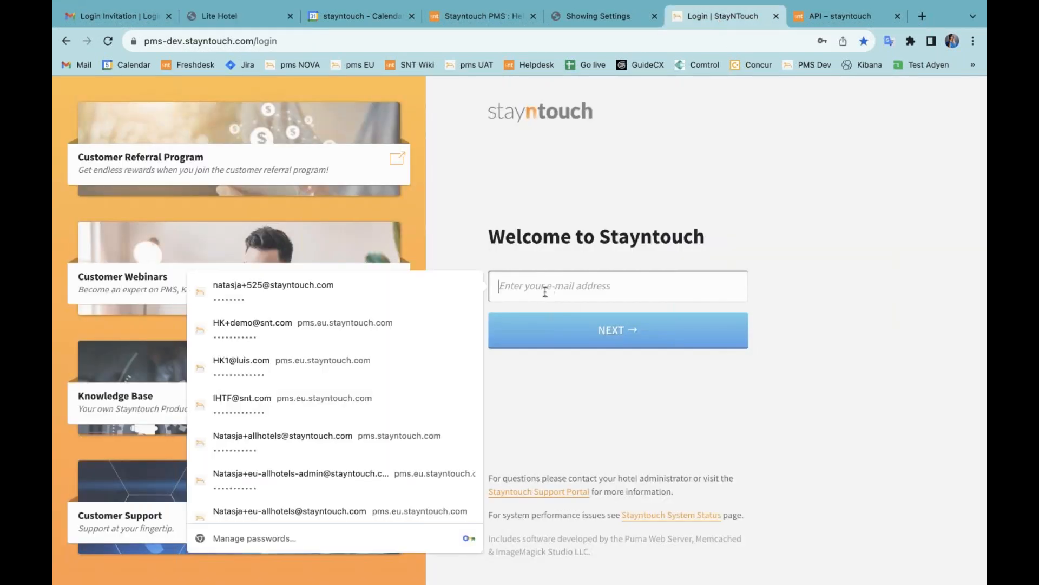
left_click(416, 294)
left_click(566, 327)
left_click(555, 325)
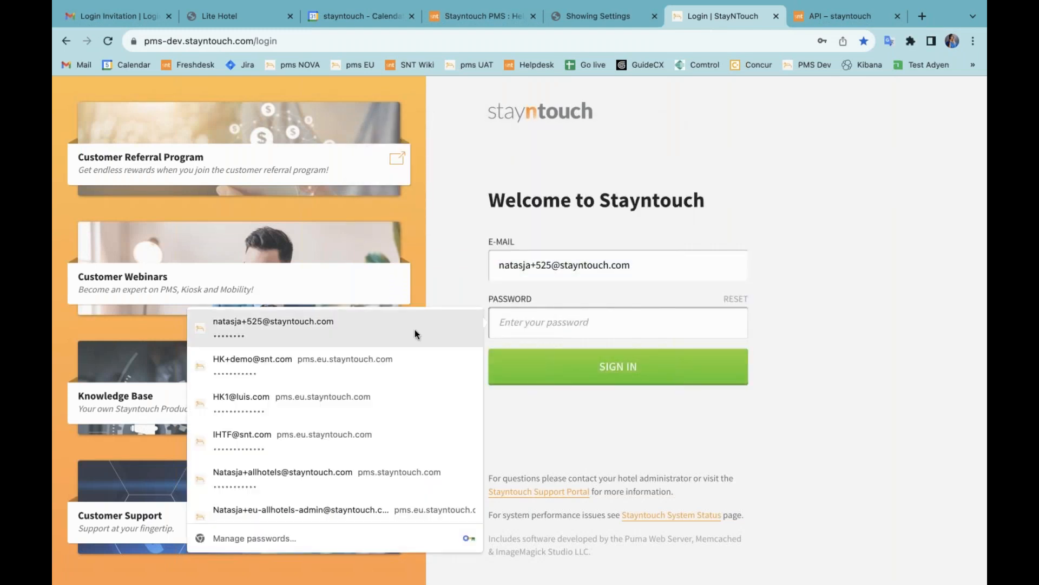
left_click(415, 329)
left_click(541, 372)
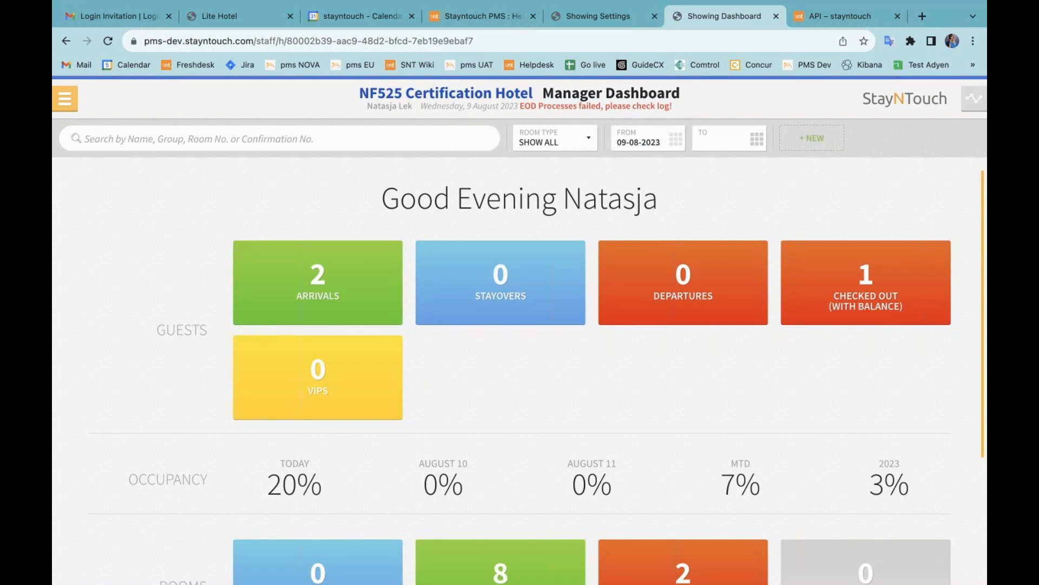
Step: Go to Settings > Financials > Charge Codes
left_click(65, 98)
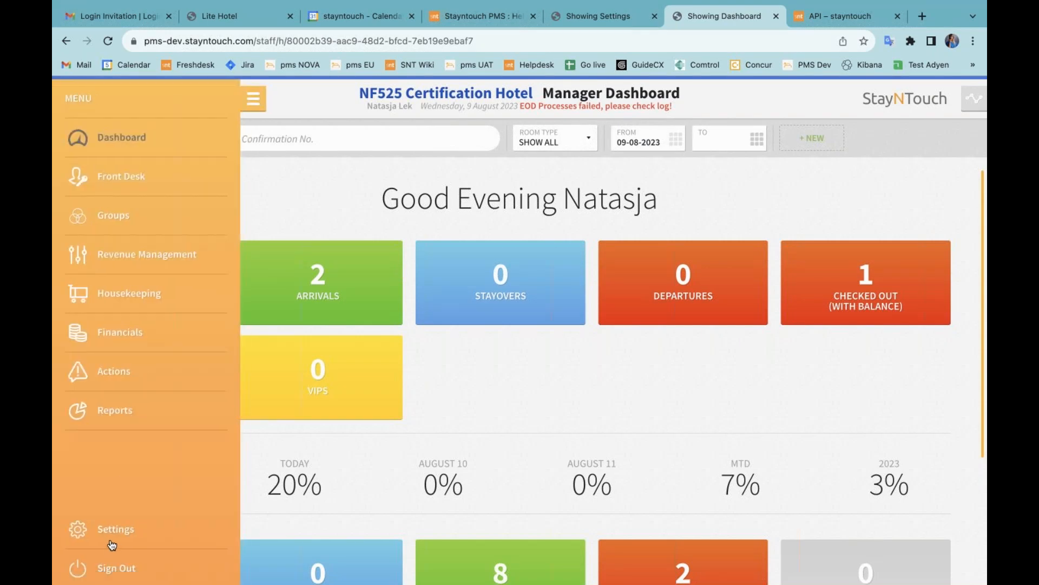
left_click(112, 543)
left_click(278, 186)
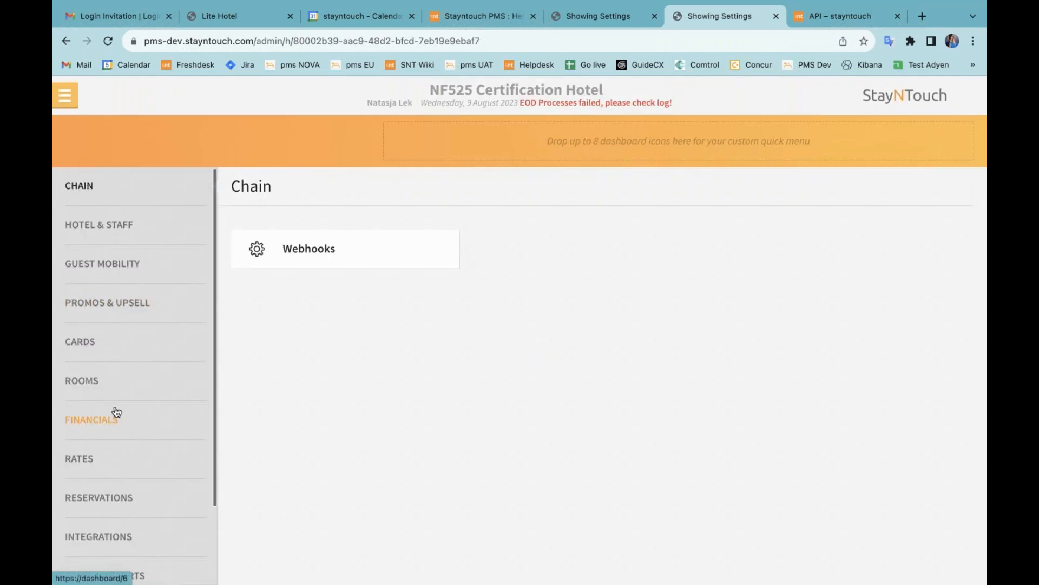
left_click(114, 413)
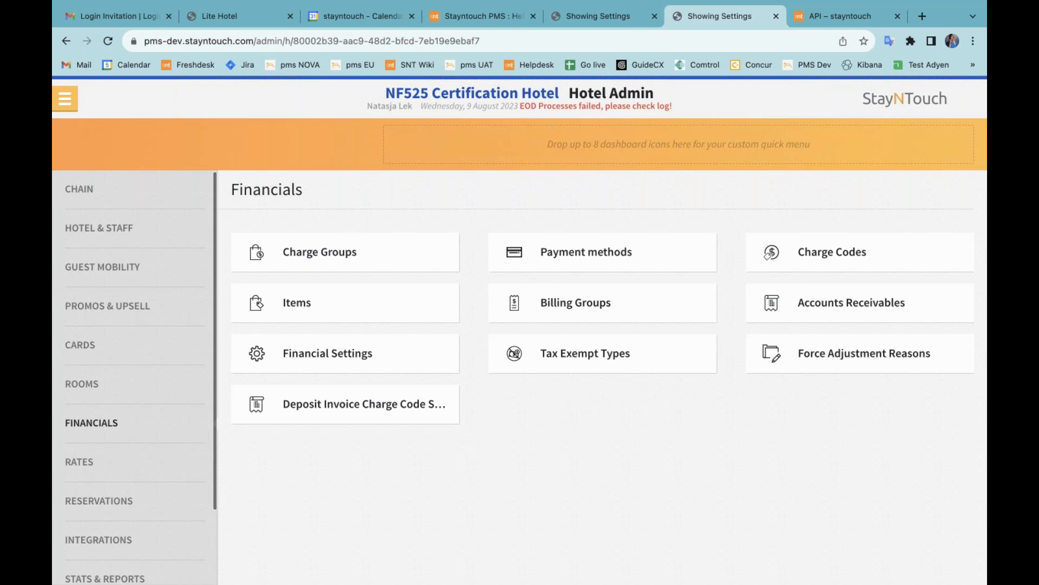
left_click(834, 254)
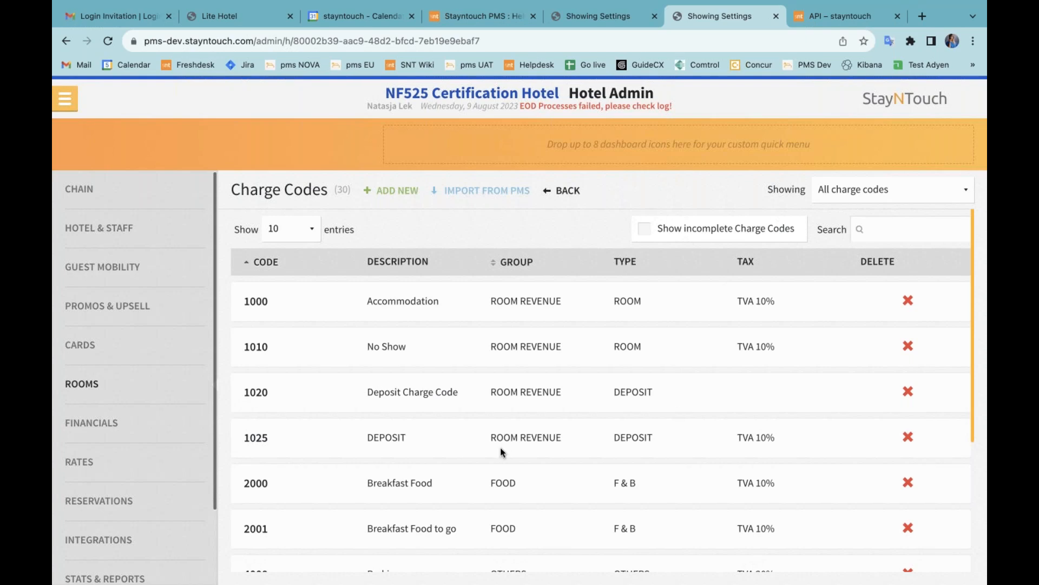
Step: Review deposit charge code 1025 (Room Revenue group, Tax 1) and return to Financials
left_click(276, 440)
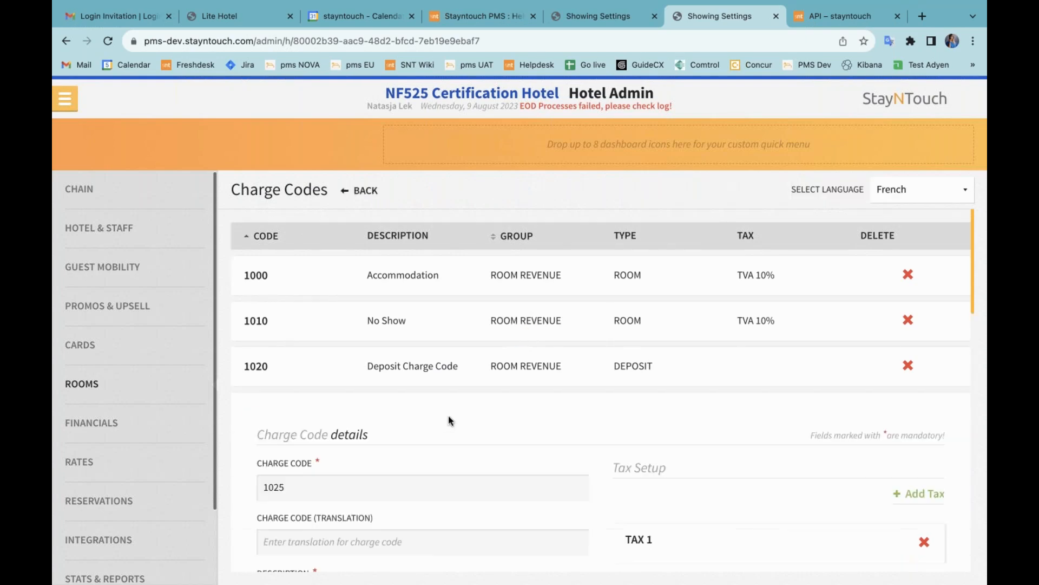
scroll(449, 424, "down", 10)
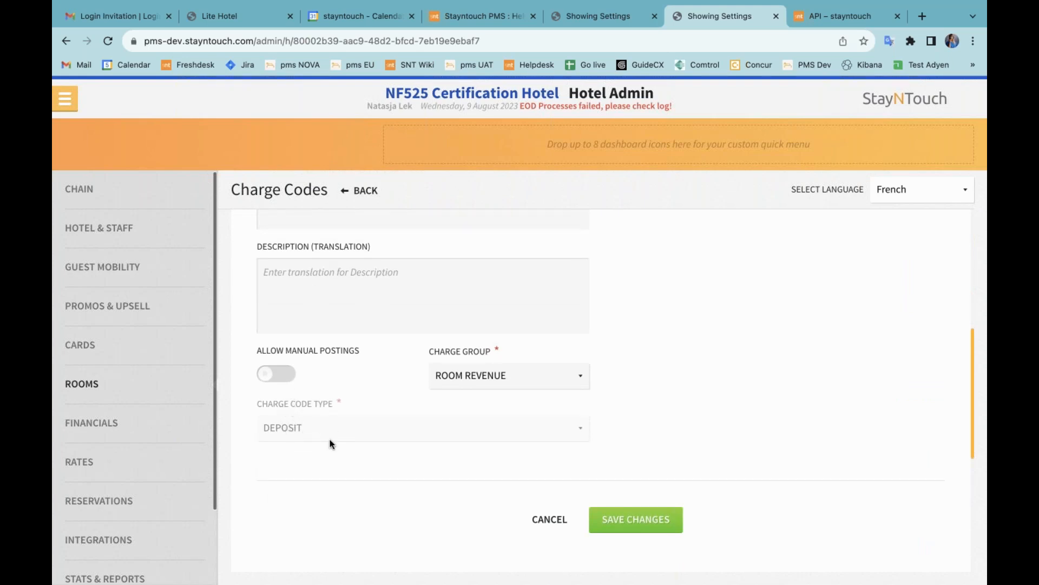
scroll(376, 355, "up", 4)
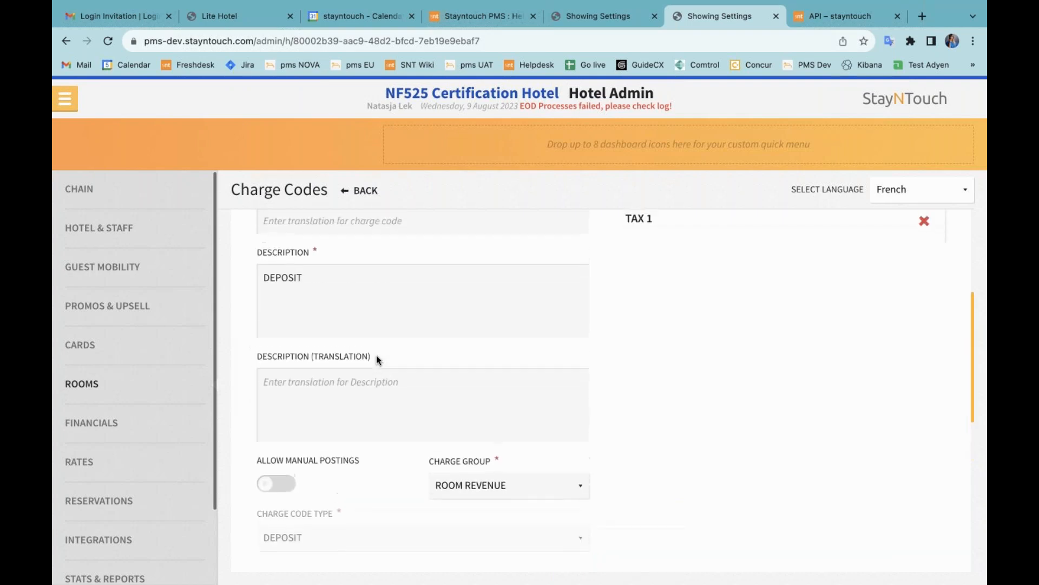
scroll(376, 355, "up", 1)
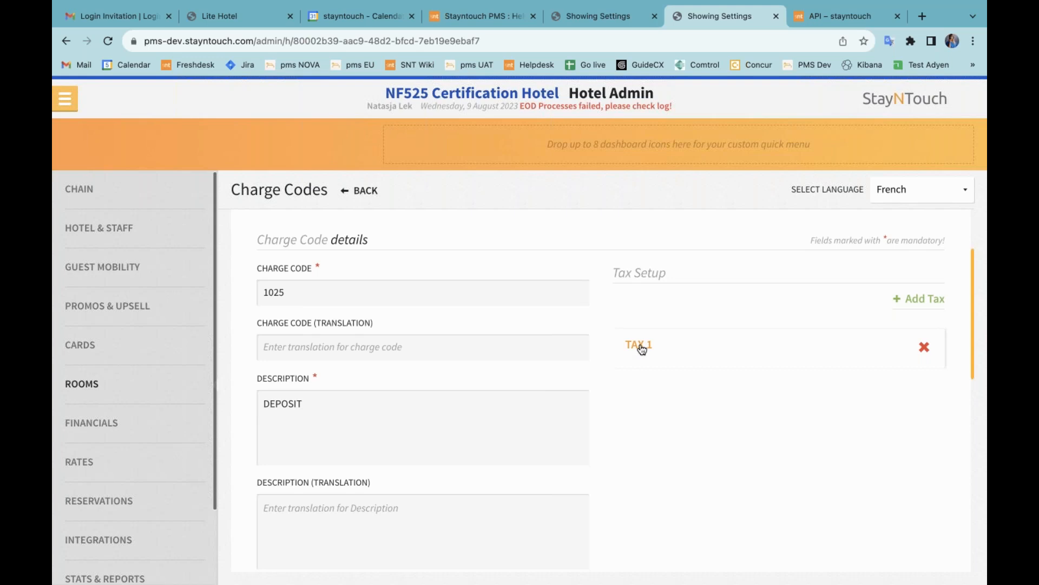
scroll(600, 397, "down", 5)
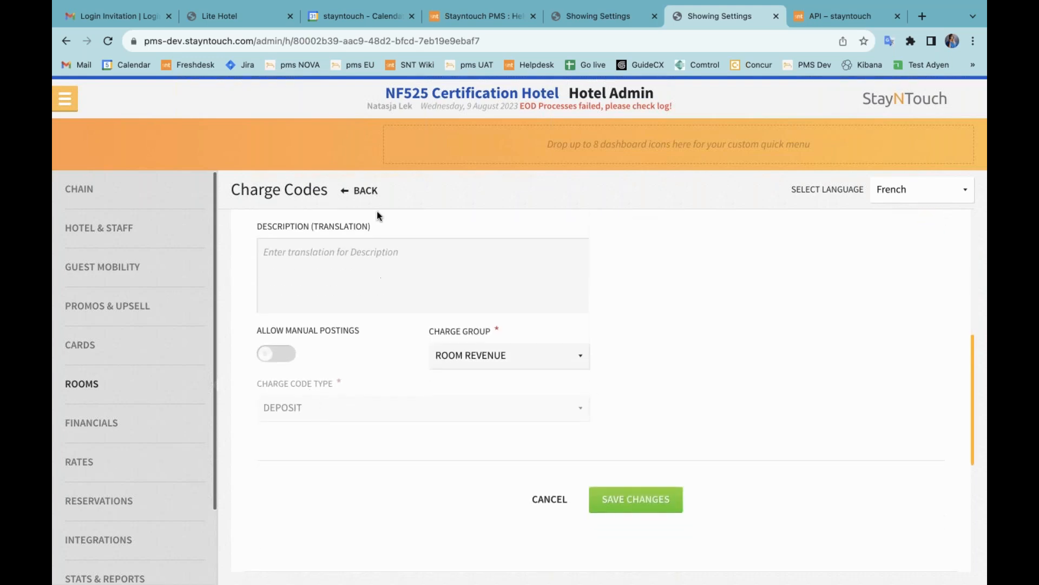
left_click(366, 193)
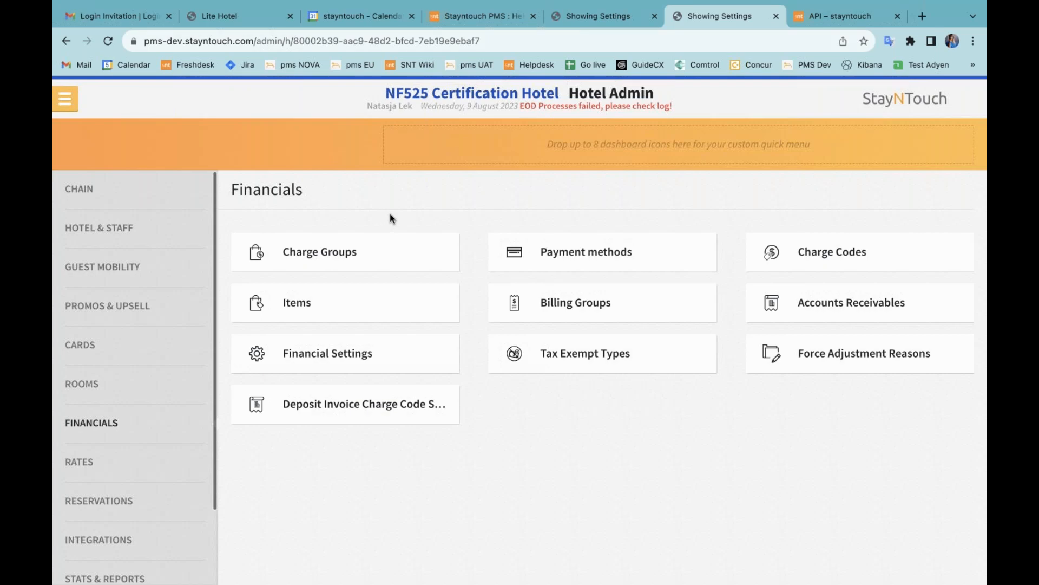
Step: Confirm the Deposit Invoice Charge Code is 1025, then start a new Front Desk reservation
left_click(371, 410)
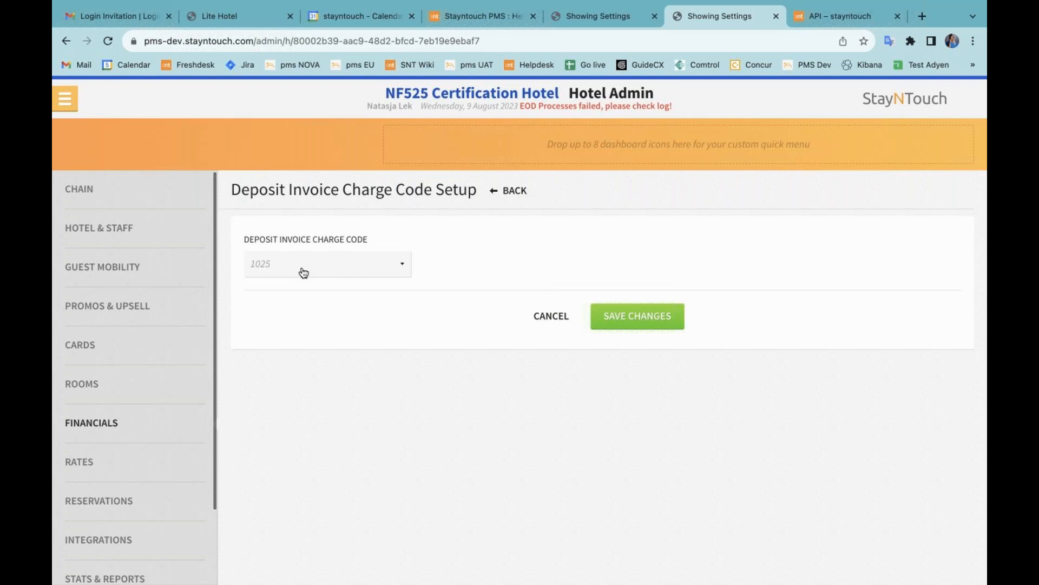
left_click(65, 98)
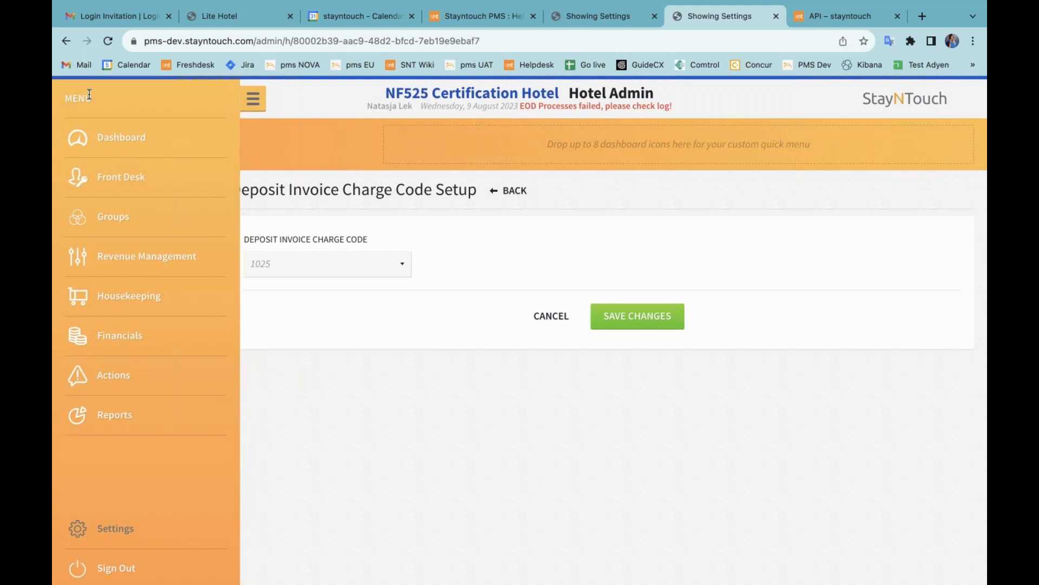
left_click(153, 187)
left_click(274, 178)
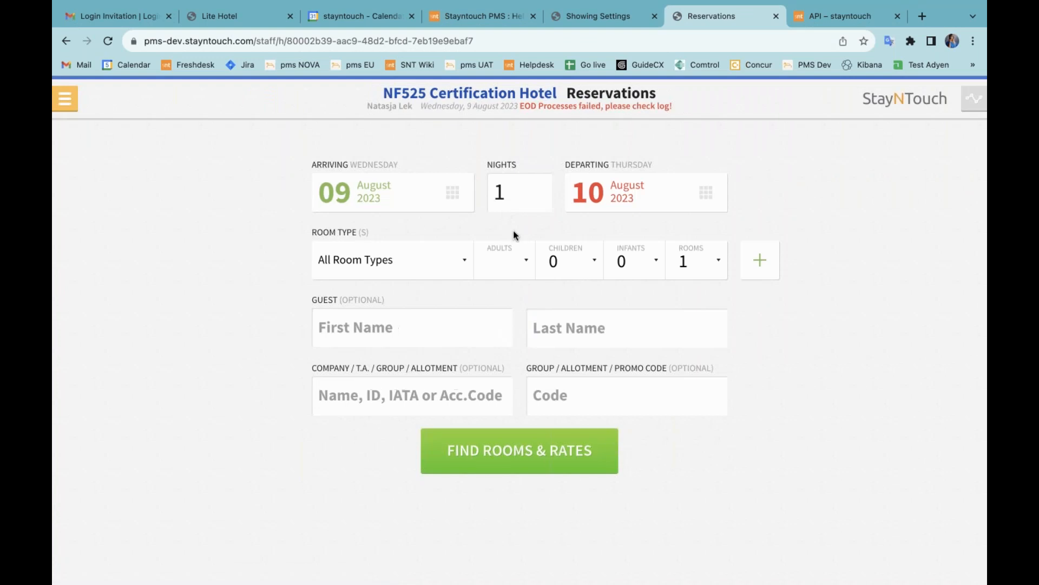
Step: Search rooms for the saved guest, attach their profile, and book the Chambre classique rate
left_click(418, 319)
left_click(412, 367)
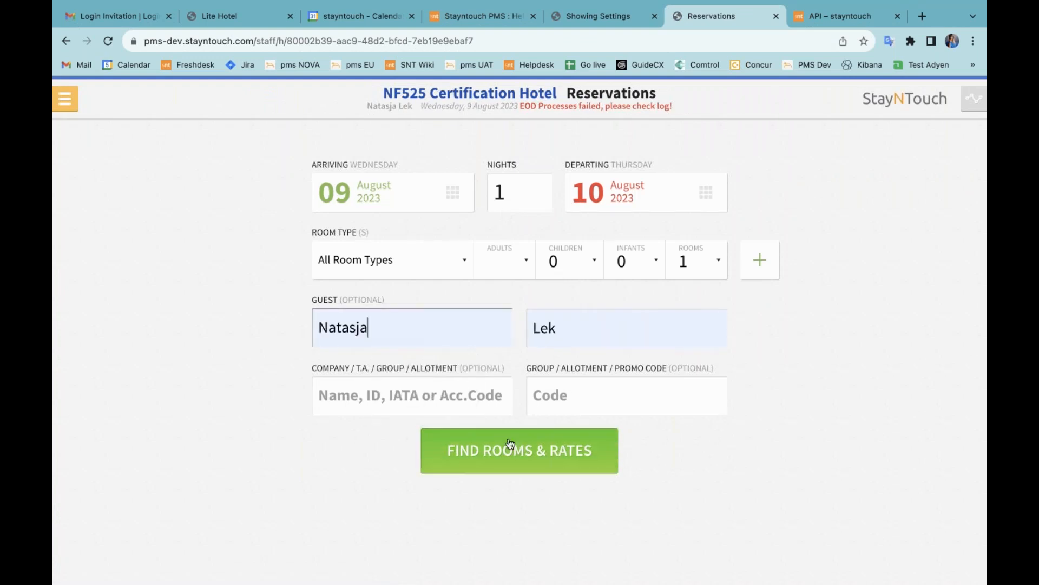
left_click(509, 447)
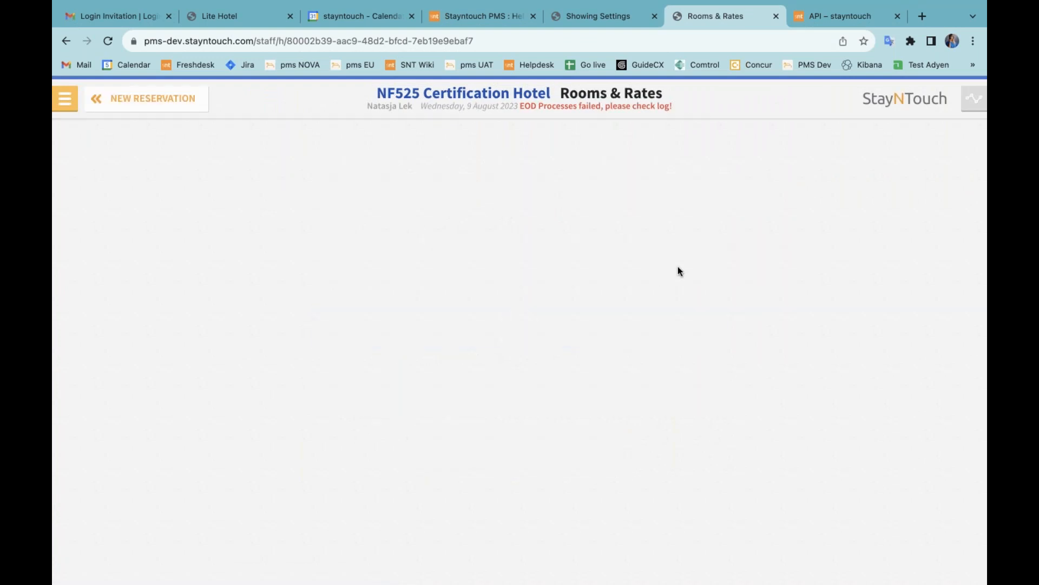
left_click(679, 272)
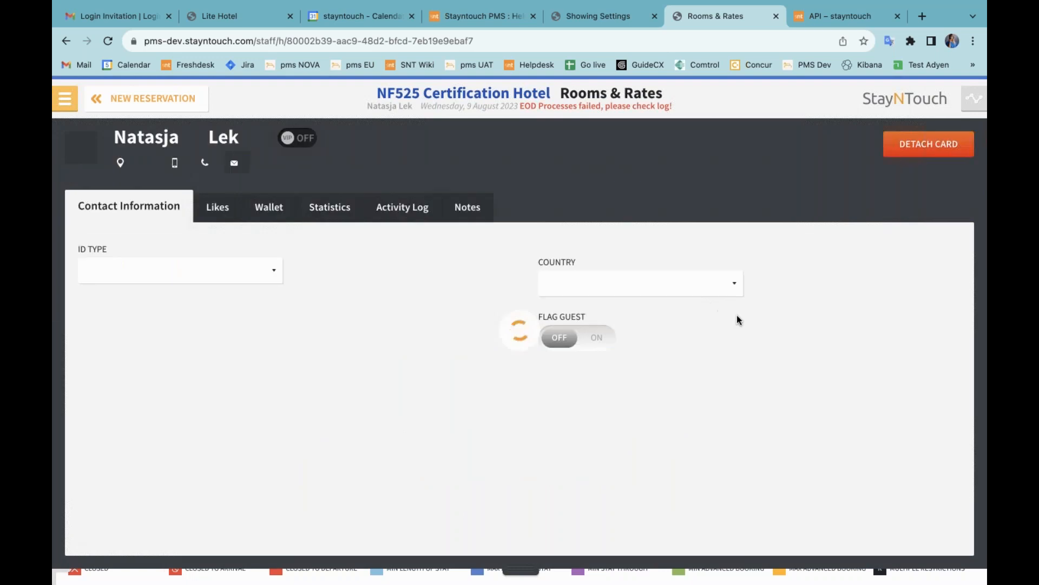
left_click(935, 291)
left_click(946, 203)
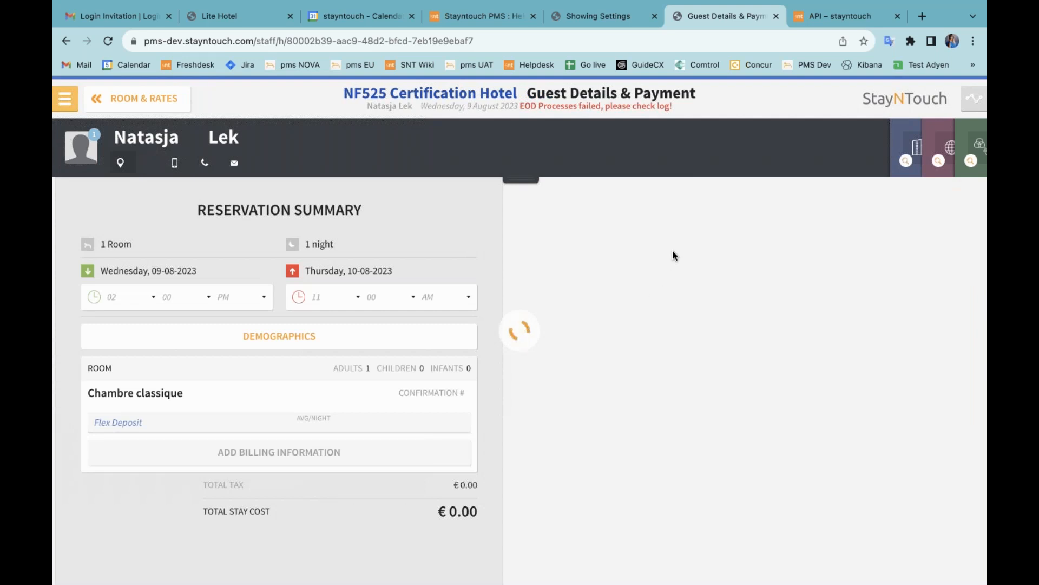
Step: Set payment type to Cash, defer the deposit, and confirm the reservation
left_click(696, 232)
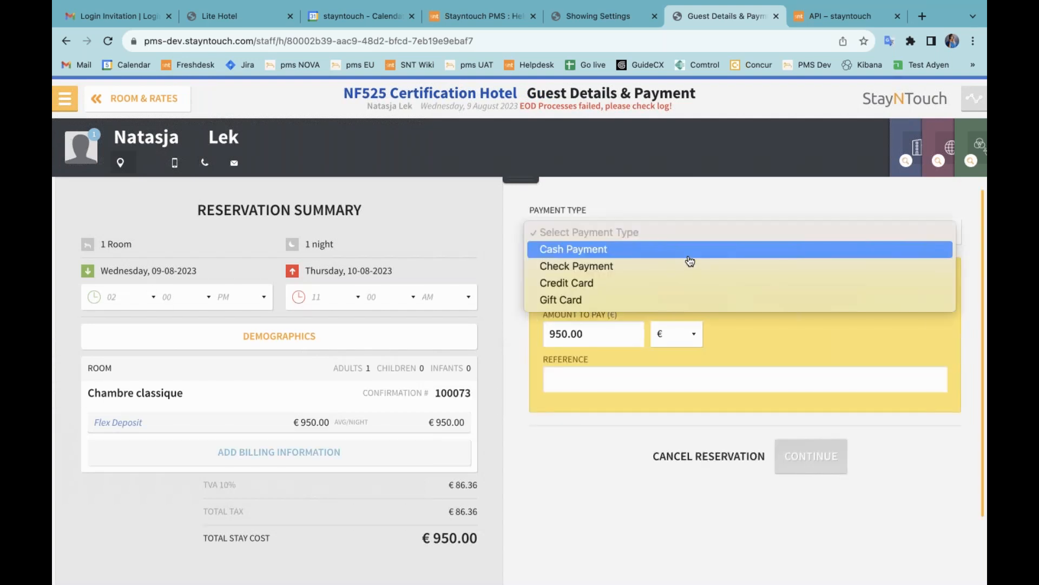
left_click(688, 254)
left_click(705, 423)
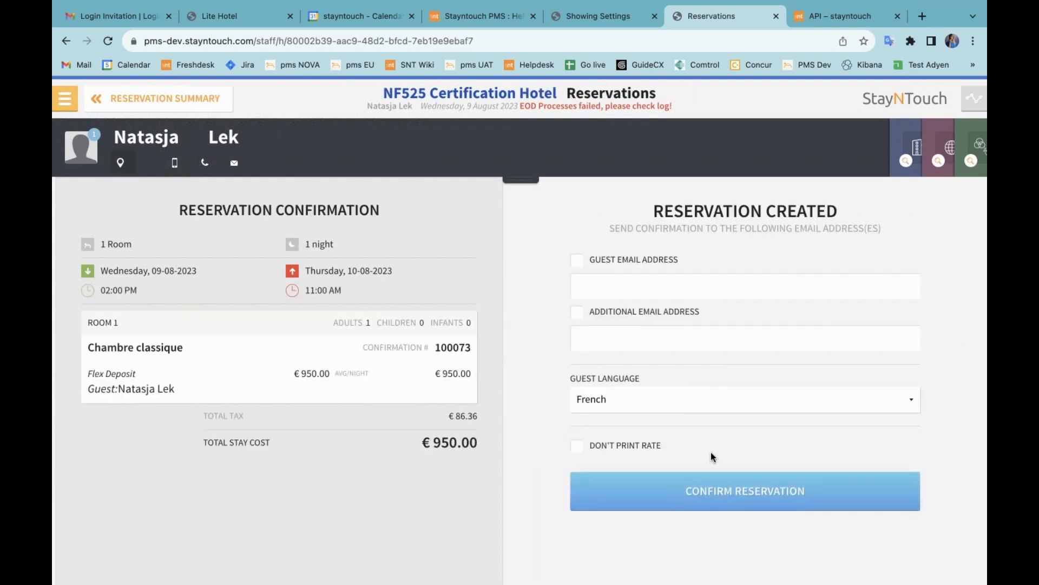
left_click(731, 494)
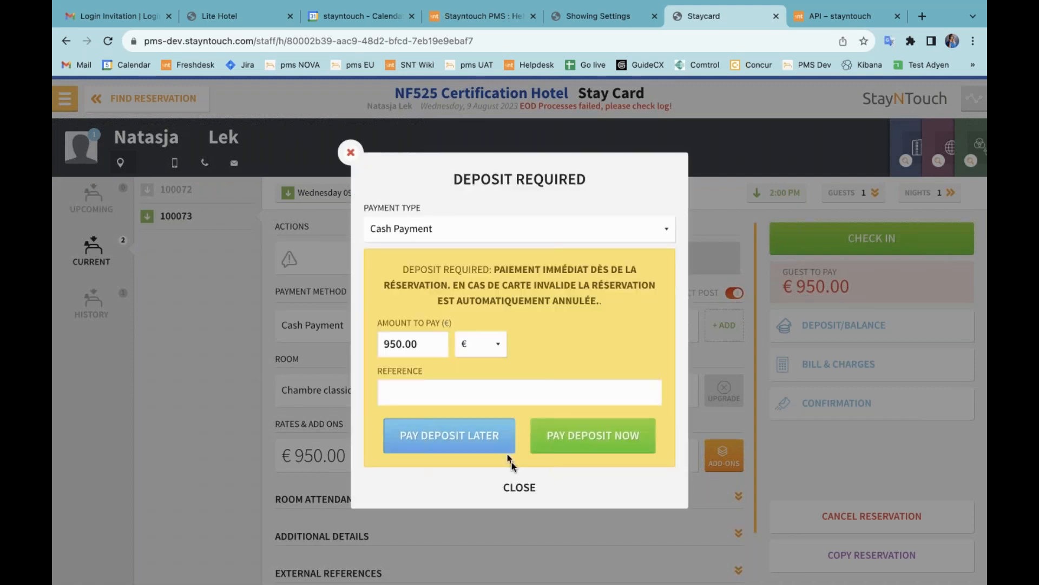
Step: Pay €50.00 in cash on the Deposit #1 bill
left_click(512, 489)
left_click(834, 366)
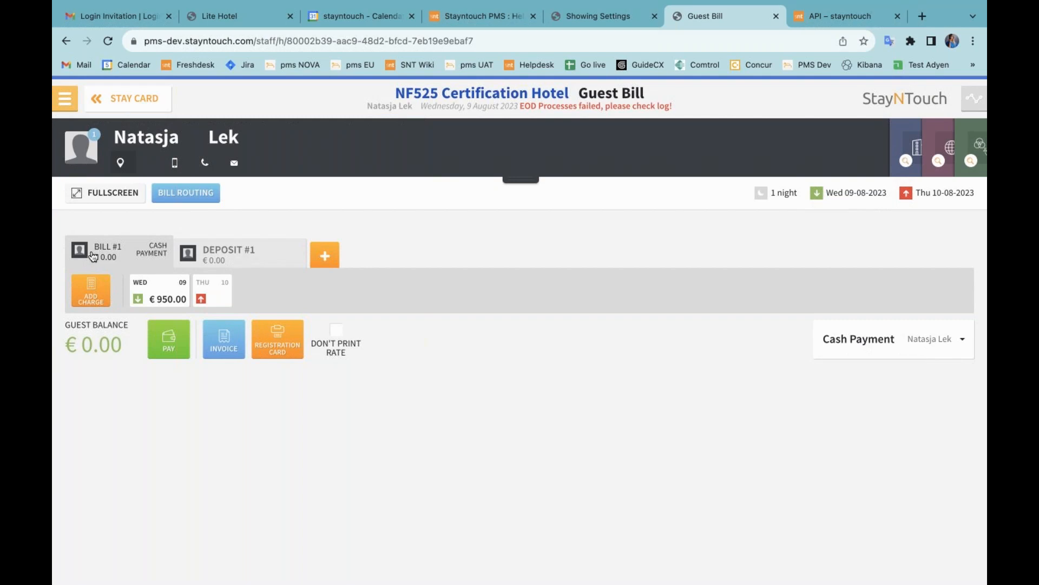
left_click(246, 257)
left_click(169, 306)
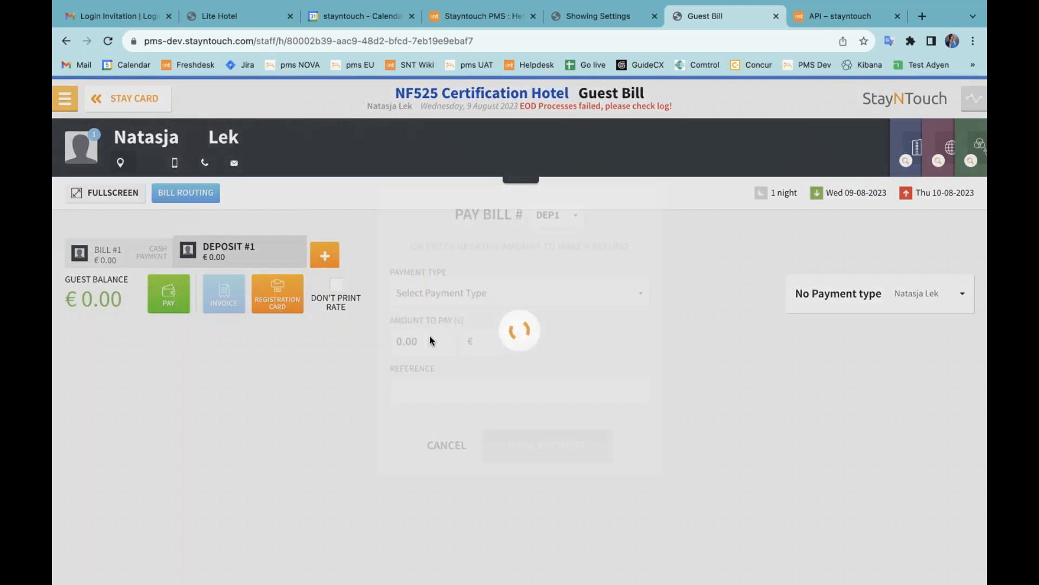
left_click(435, 296)
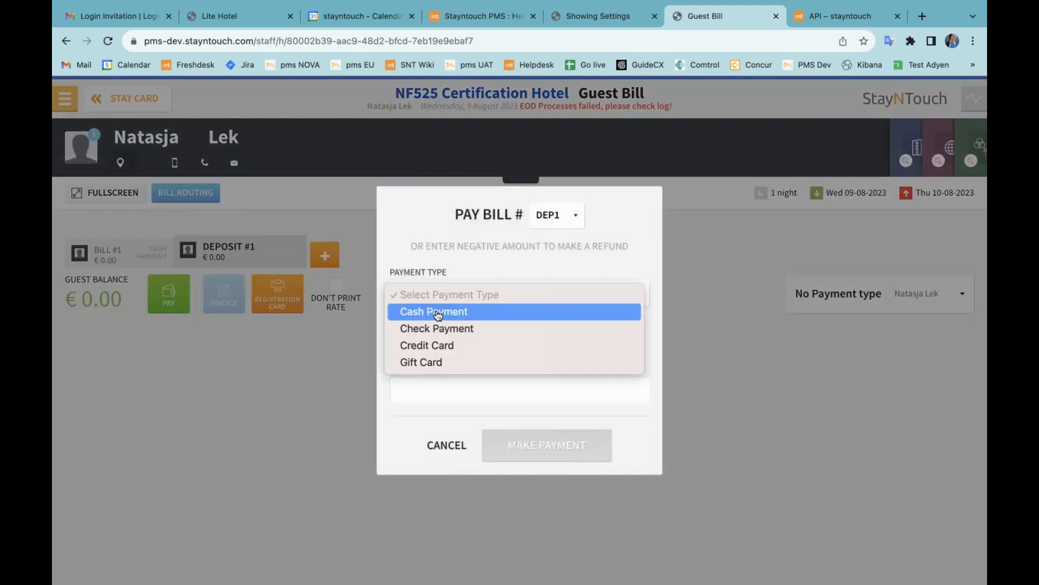
left_click(437, 314)
left_click(397, 341)
type("5")
left_click(530, 438)
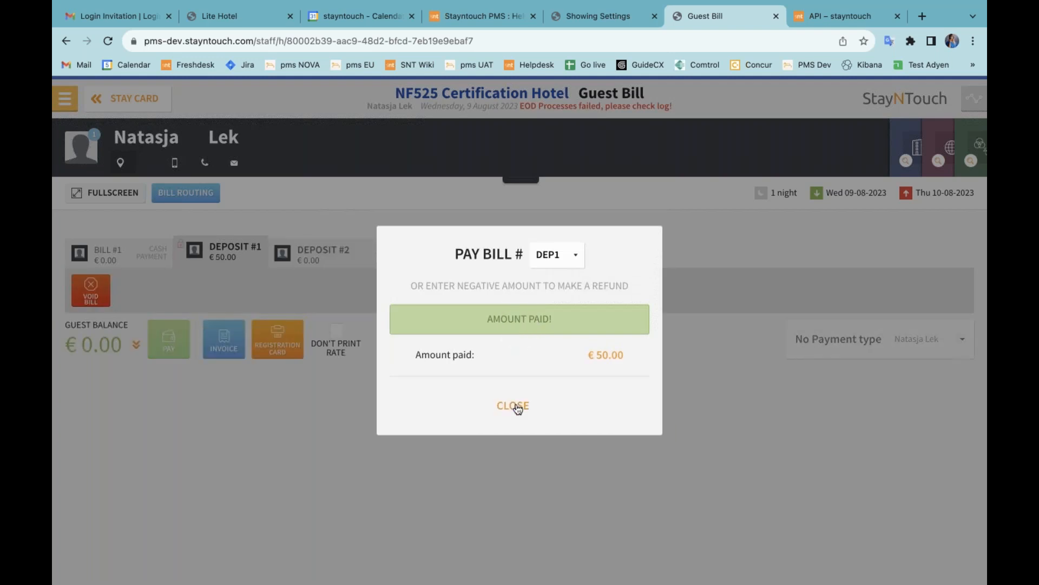
left_click(515, 406)
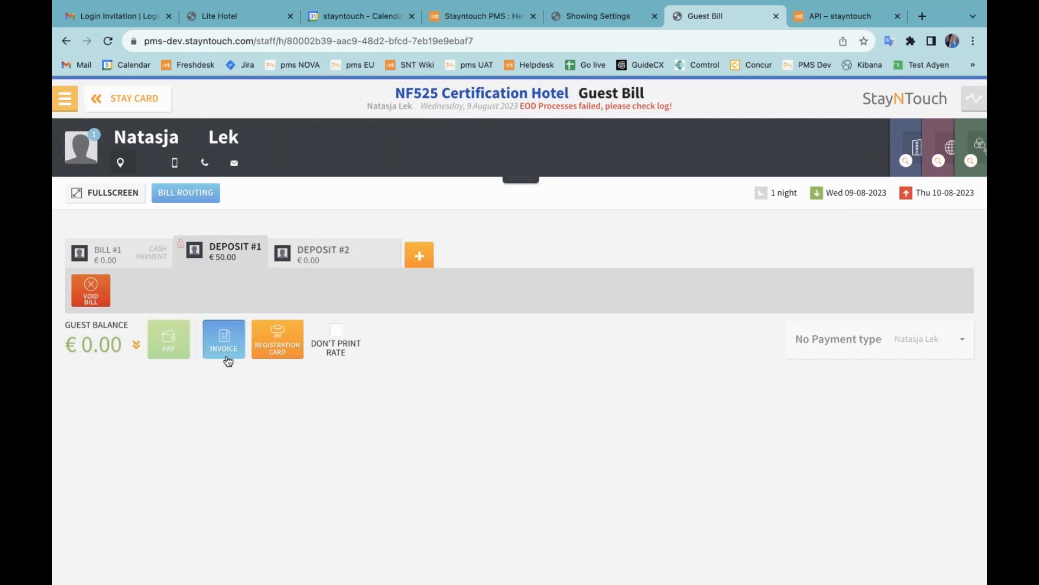
Step: Generate the deposit invoice and open it as a PDF in Preview
left_click(139, 345)
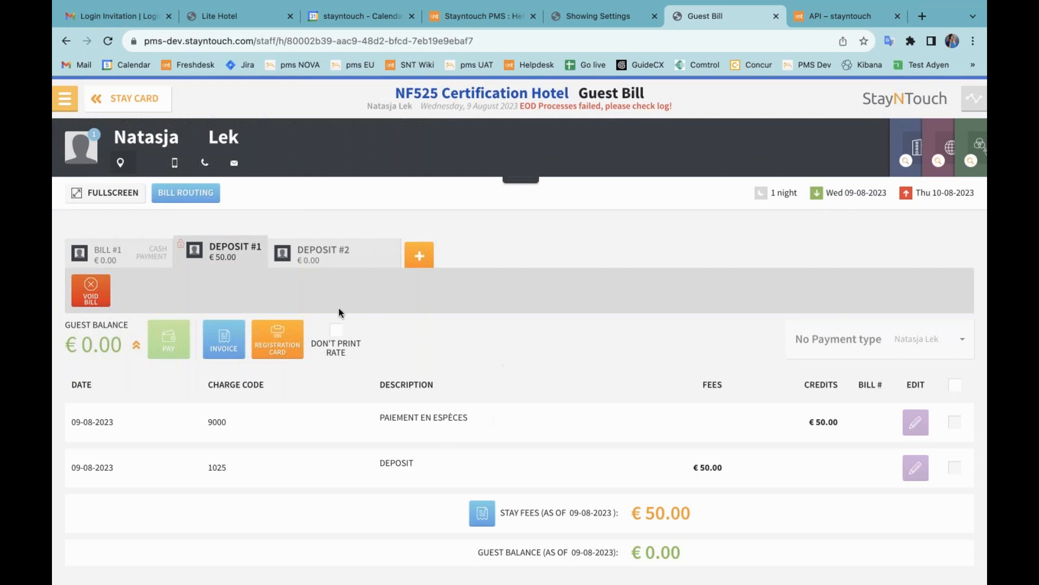
left_click(221, 337)
left_click(610, 406)
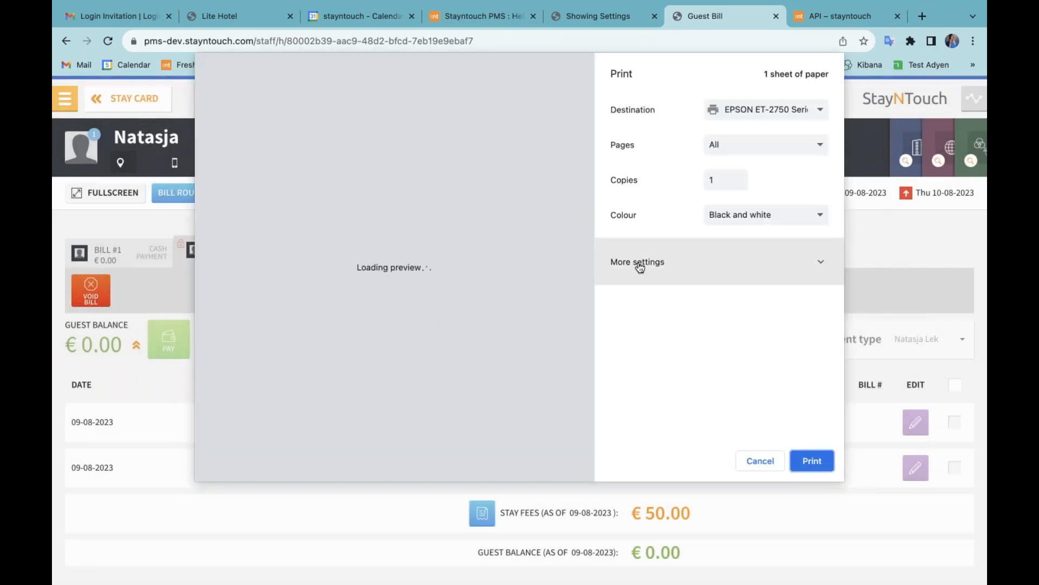
left_click(685, 263)
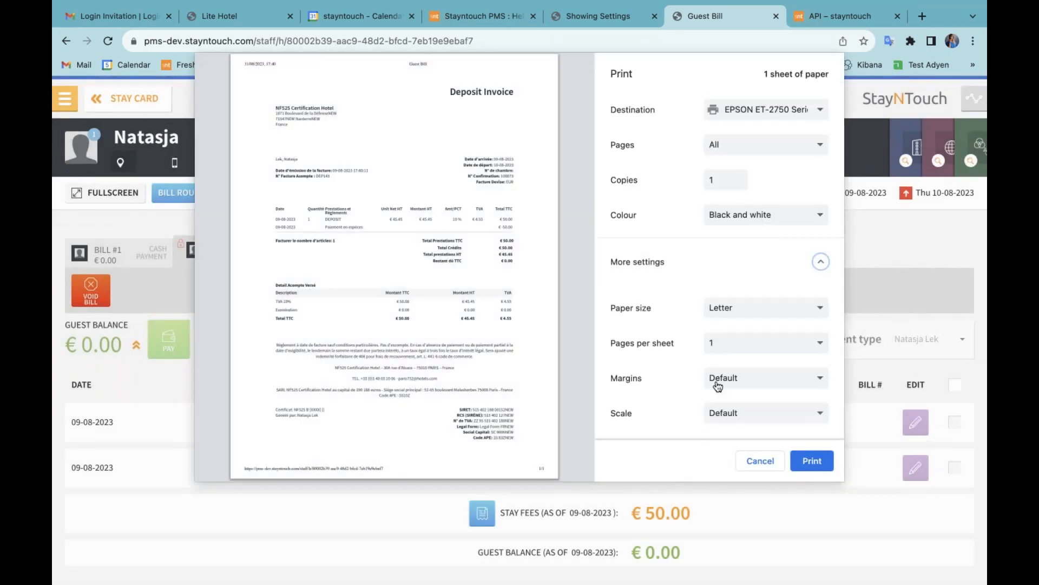
scroll(679, 379, "down", 5)
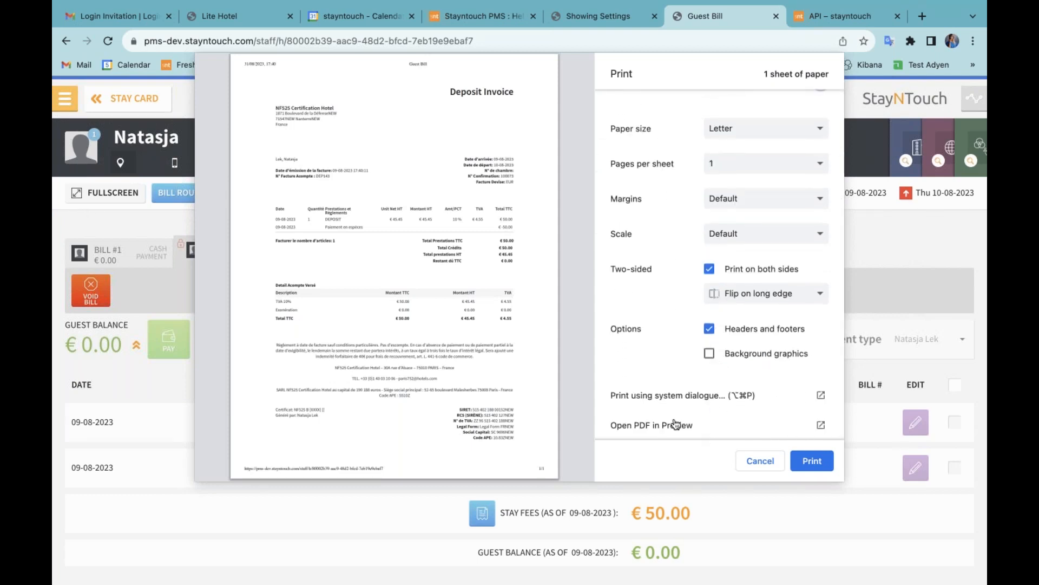
left_click(678, 425)
Step: Check Guest Bill.pdf's €45.45 HT plus €4.55 TVA totals, then return to Chrome
scroll(566, 346, "down", 5)
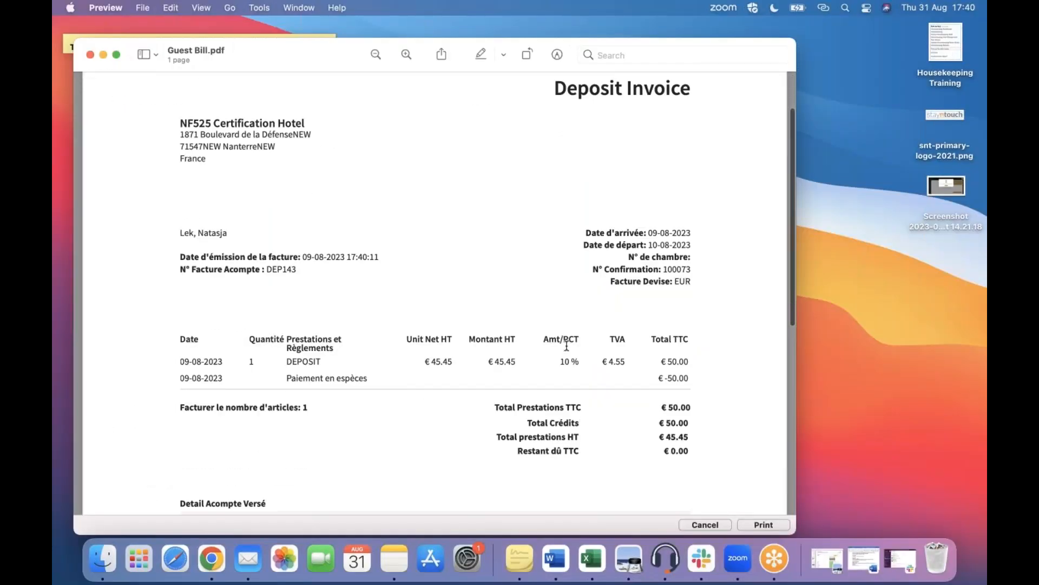
scroll(567, 345, "down", 2)
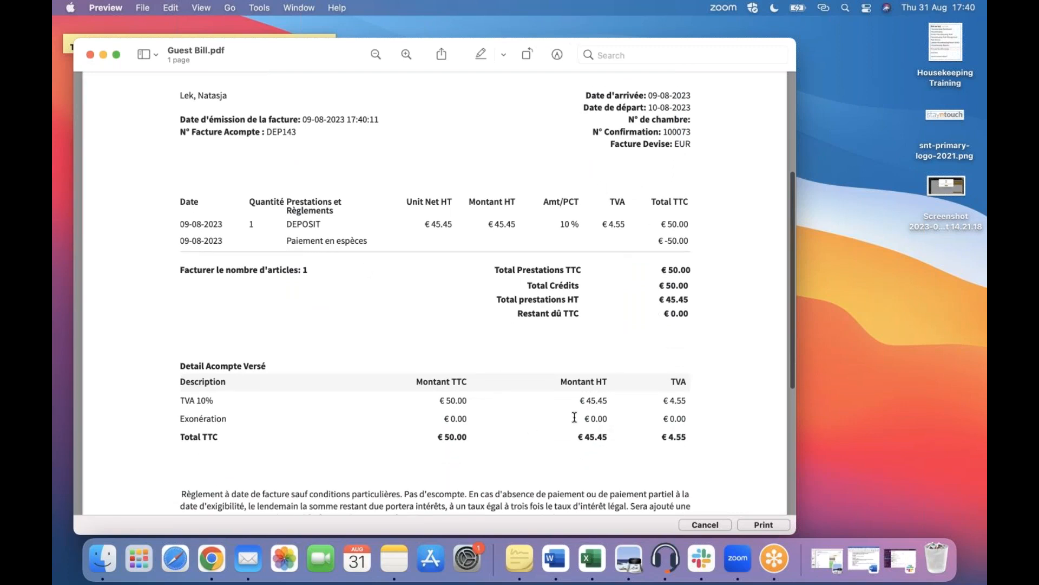
key("ctrl+Up")
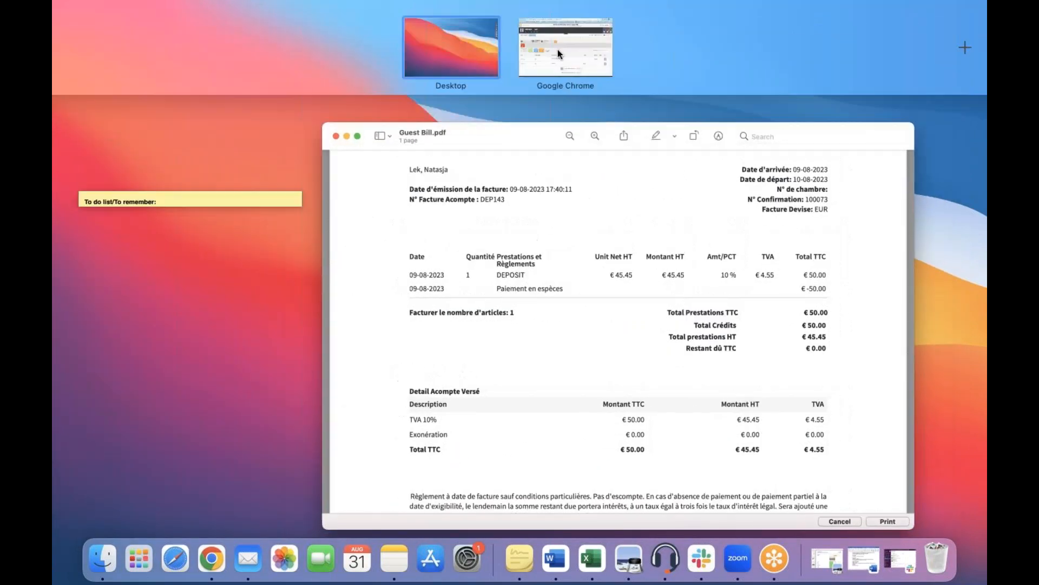
left_click(558, 49)
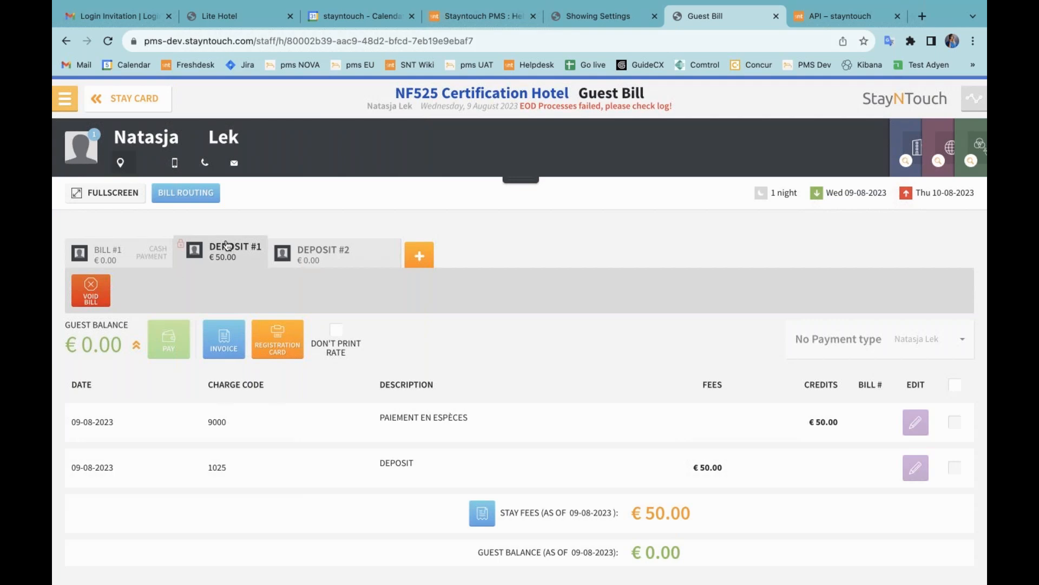
Step: Compare the Deposit #2 and Deposit #1 bills, then check the guest in to room 014
left_click(334, 259)
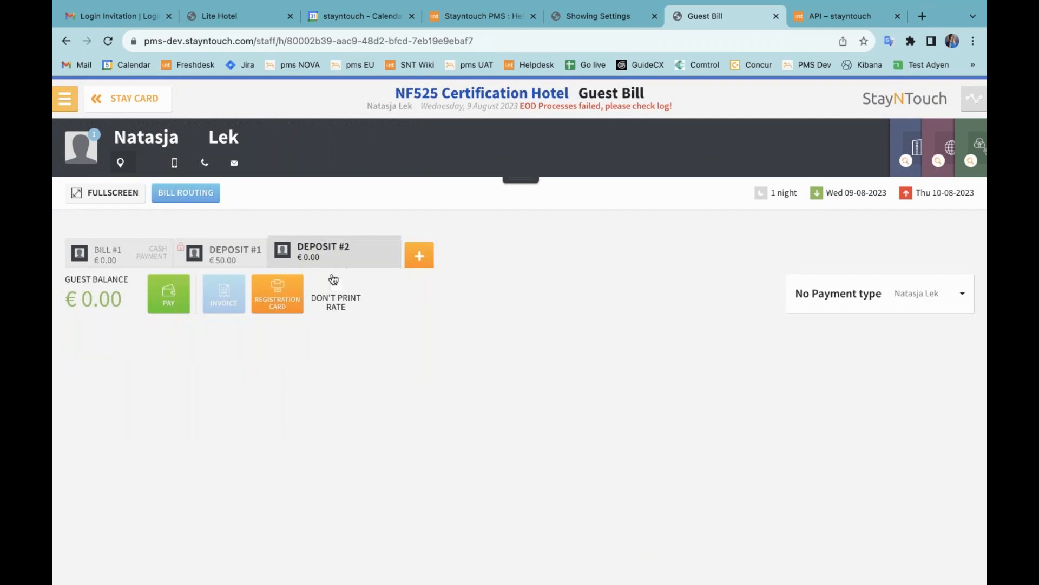
left_click(222, 259)
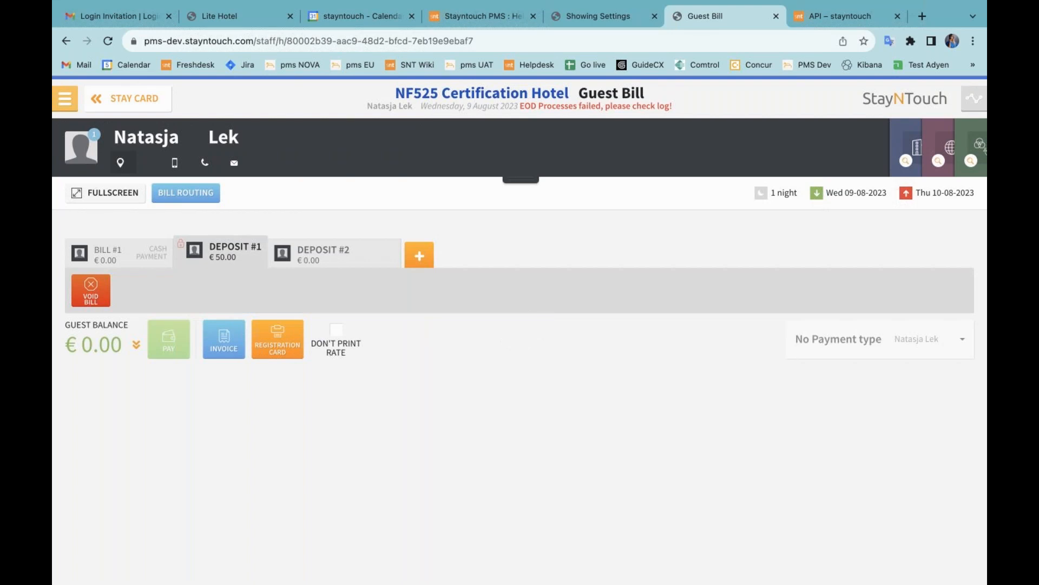
left_click(150, 98)
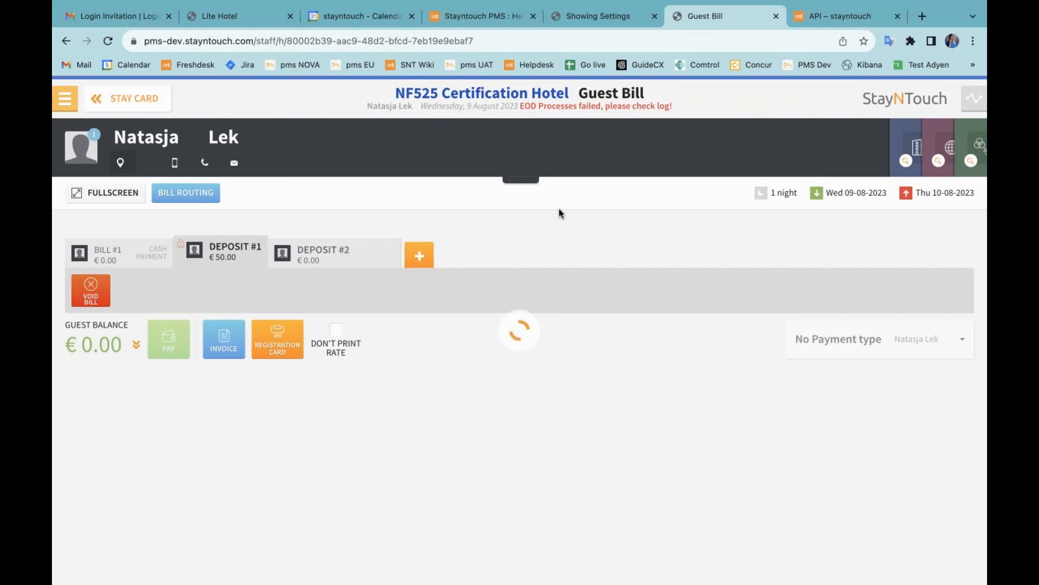
left_click(838, 241)
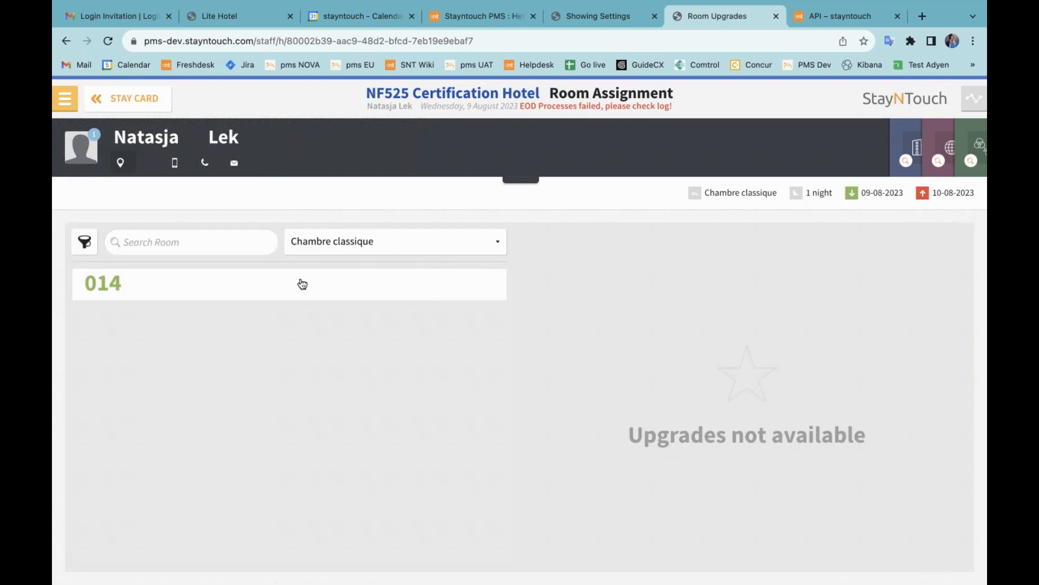
left_click(301, 283)
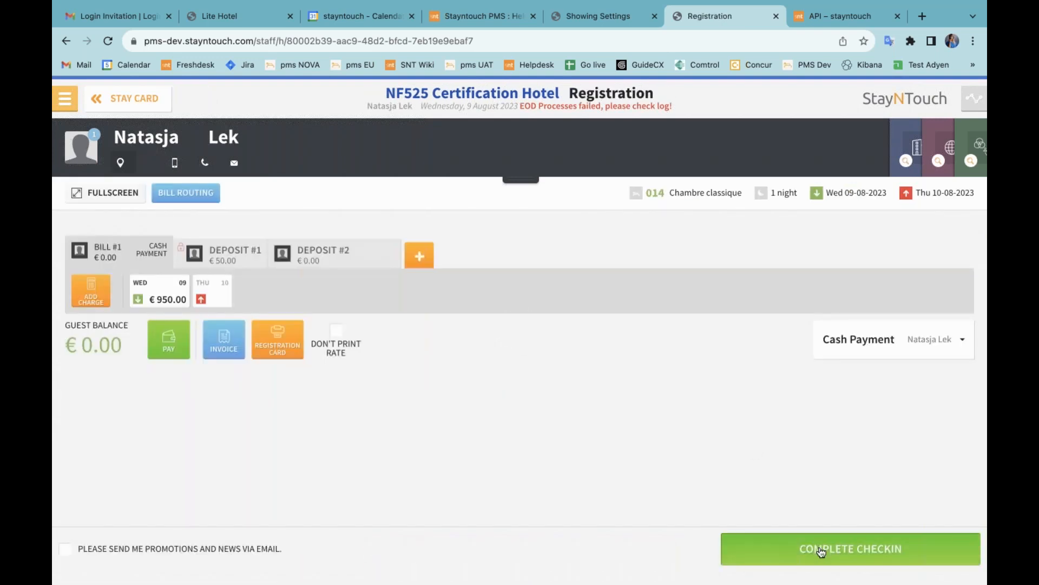
left_click(821, 549)
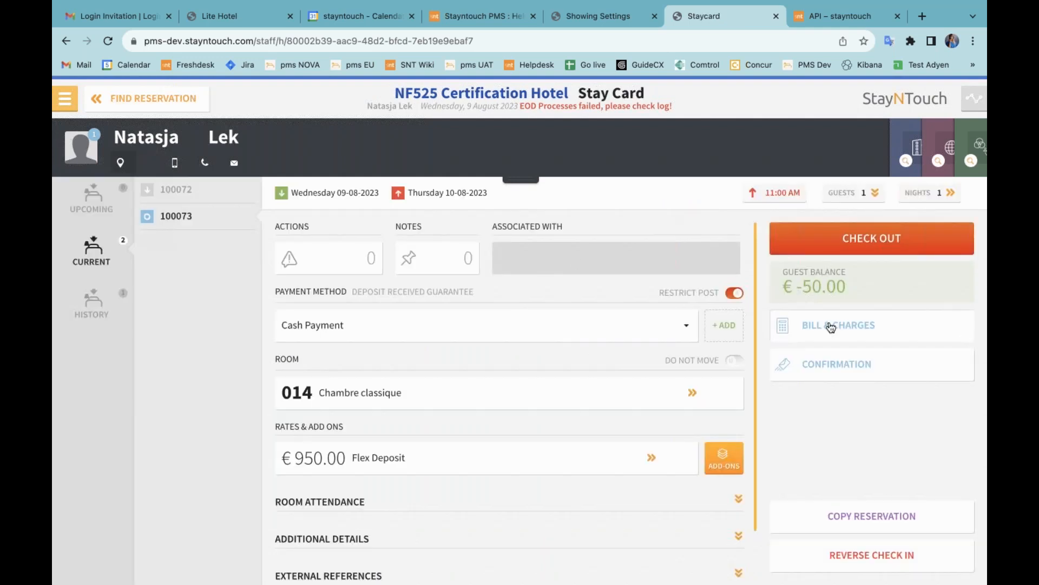
Step: Compare the Deposit #1 charge details with Bill #1, which now shows the moved €50.00 deposit
left_click(831, 327)
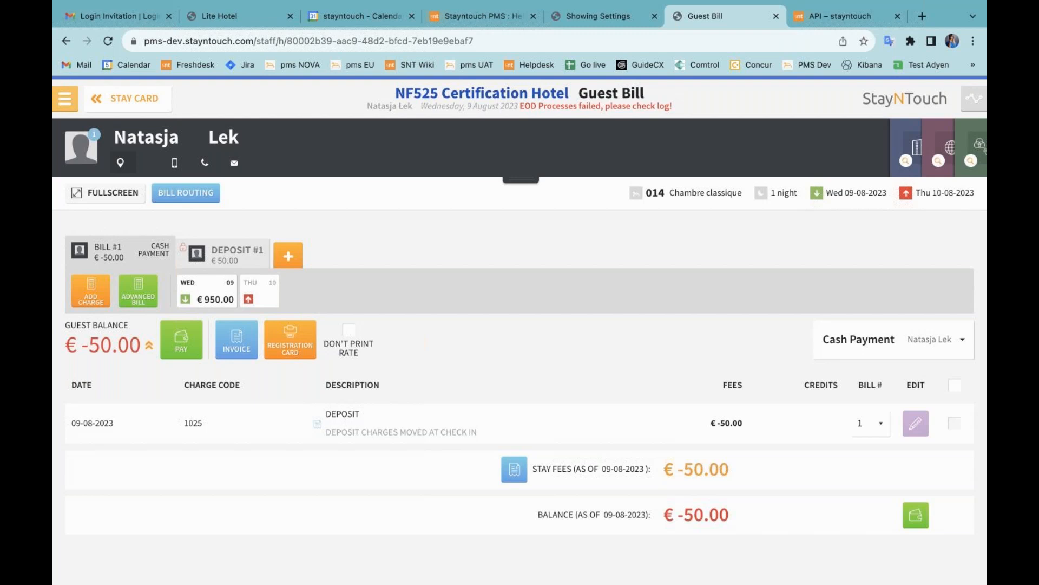
left_click(220, 252)
left_click(137, 299)
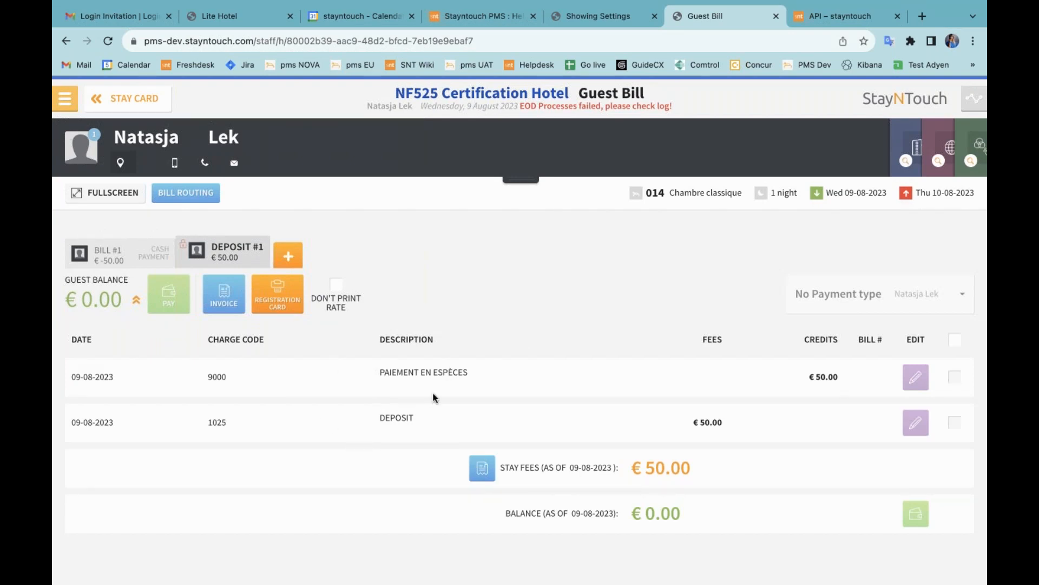
left_click(120, 257)
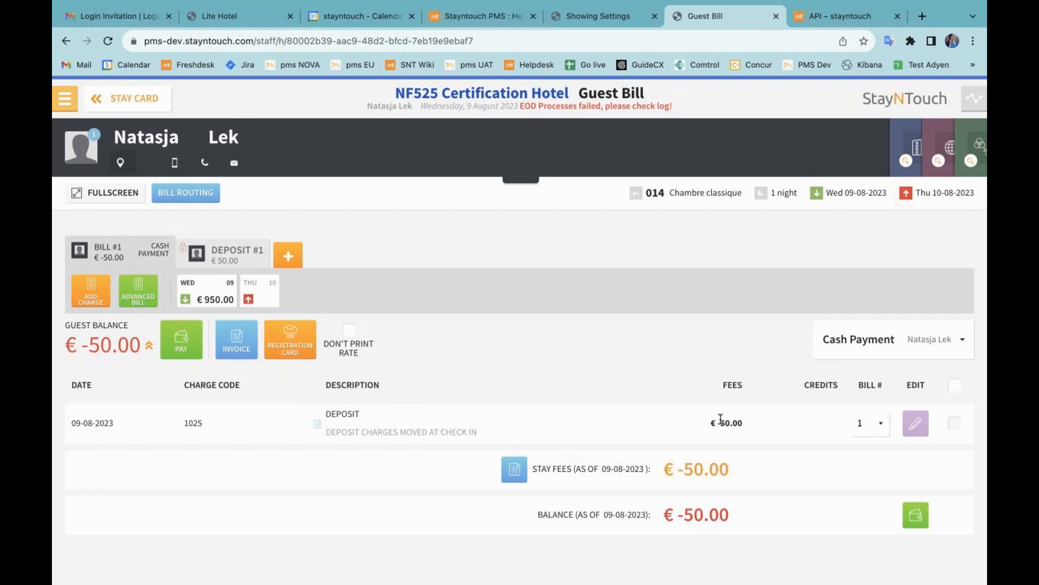
left_click(226, 253)
left_click(125, 296)
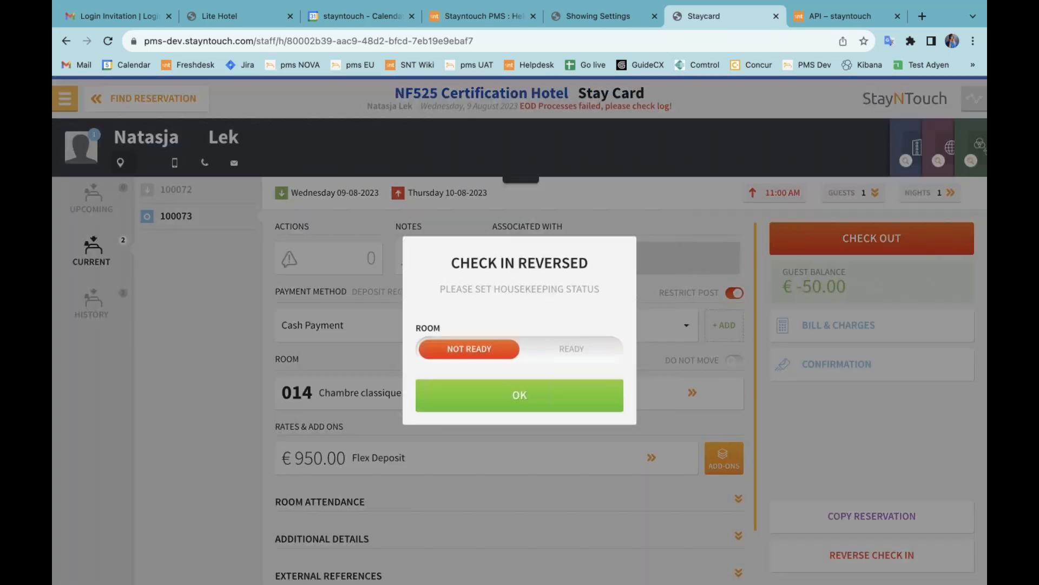
Step: Reverse the room 014 check-in with the room set to ready, then review Deposit #1's €50.00 charges
left_click(537, 360)
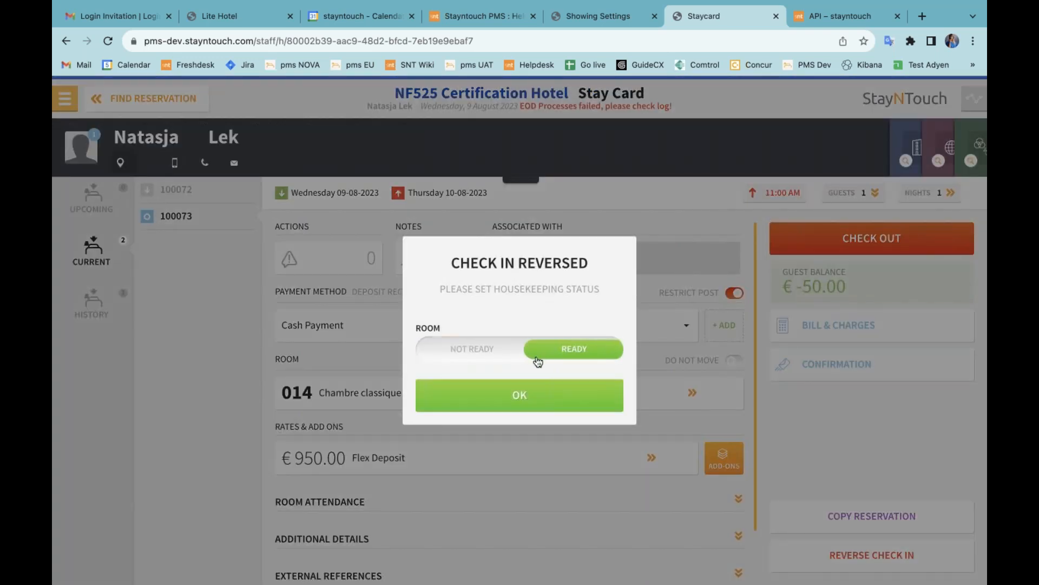
left_click(519, 402)
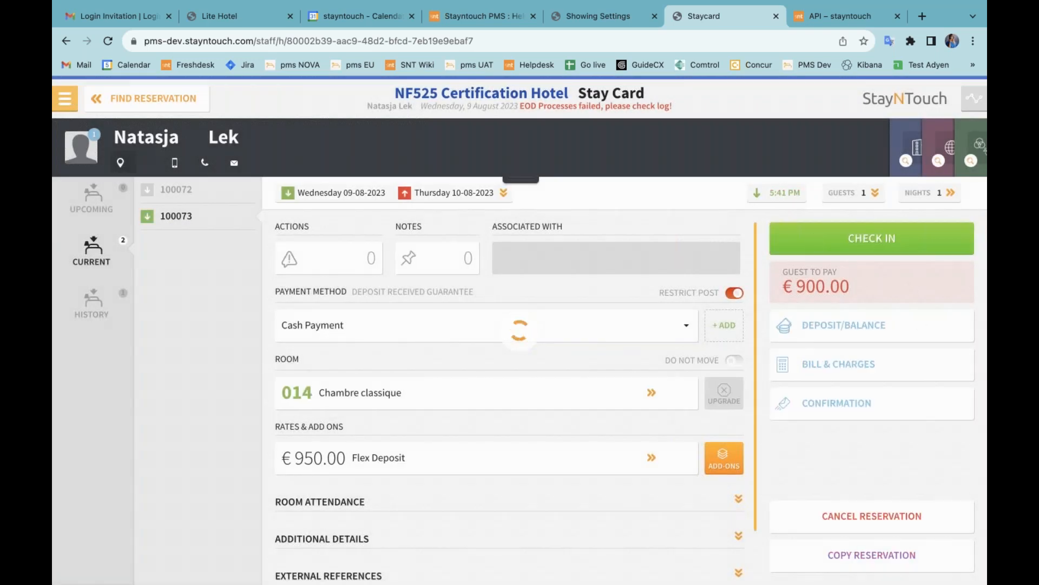
left_click(855, 370)
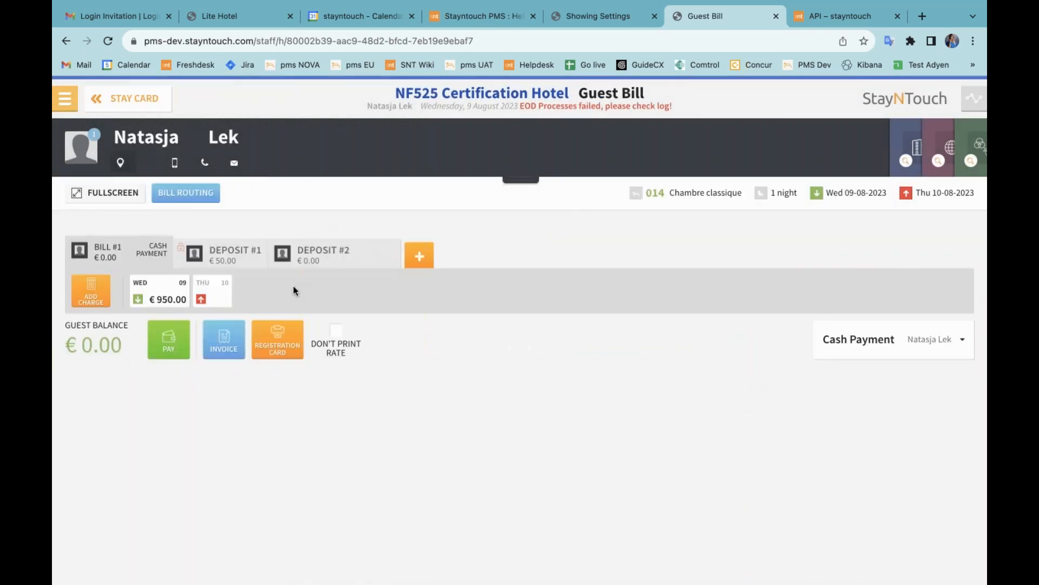
left_click(226, 257)
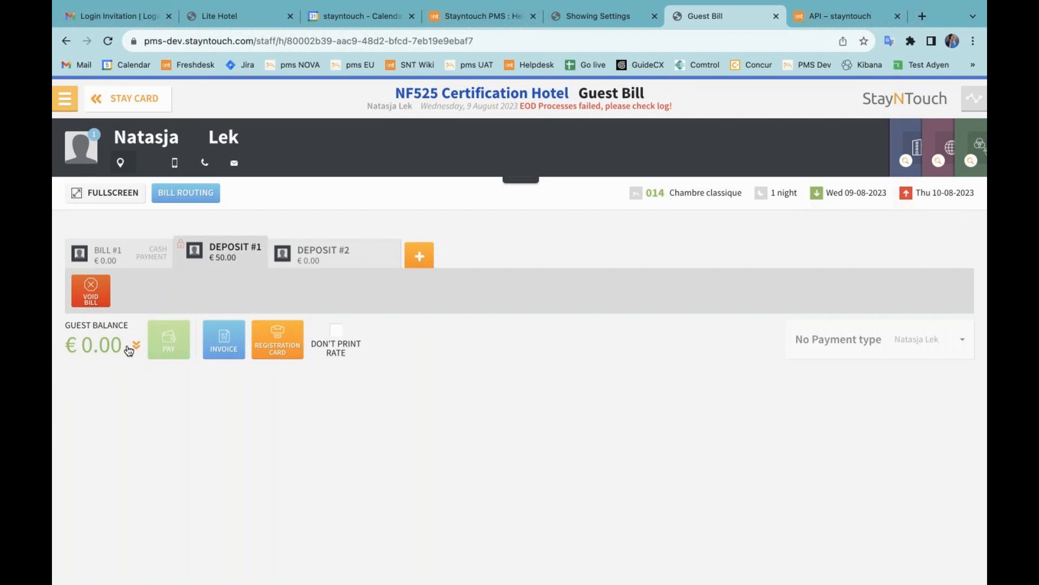
left_click(134, 346)
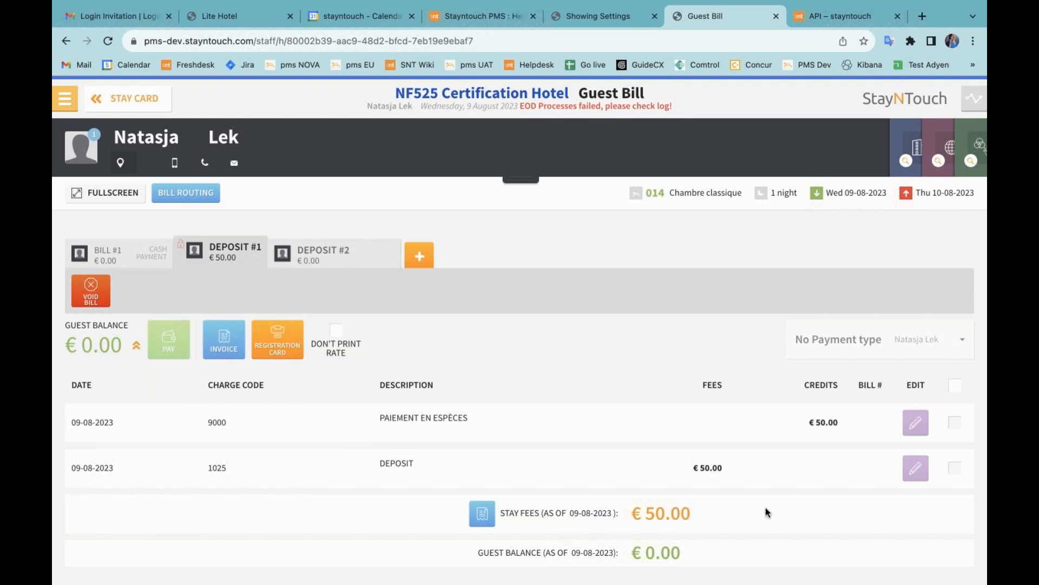
Step: Find the Deposit Balance Summary report by searching 'dep' in a new report
left_click(65, 103)
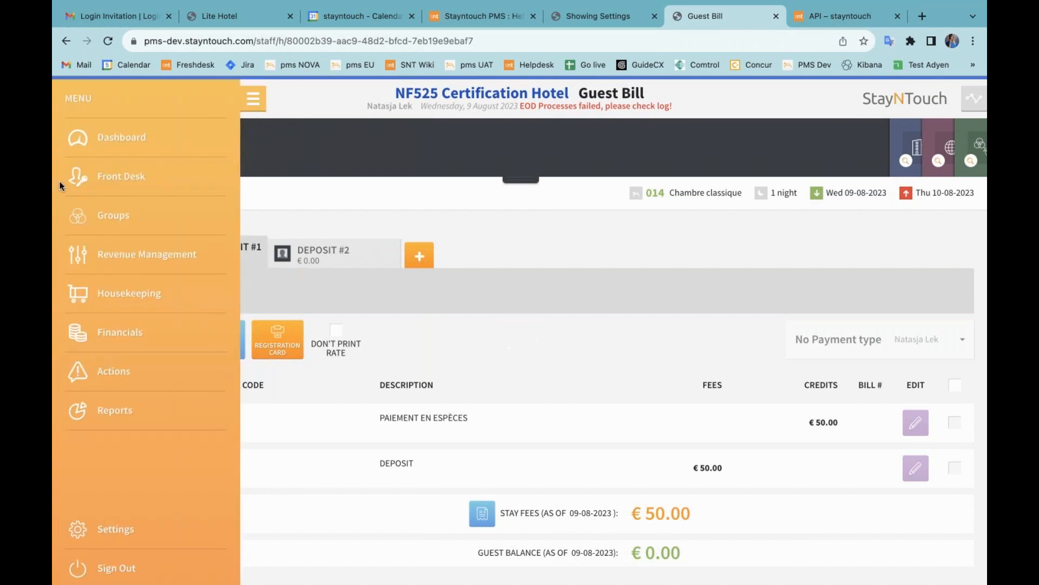
left_click(143, 416)
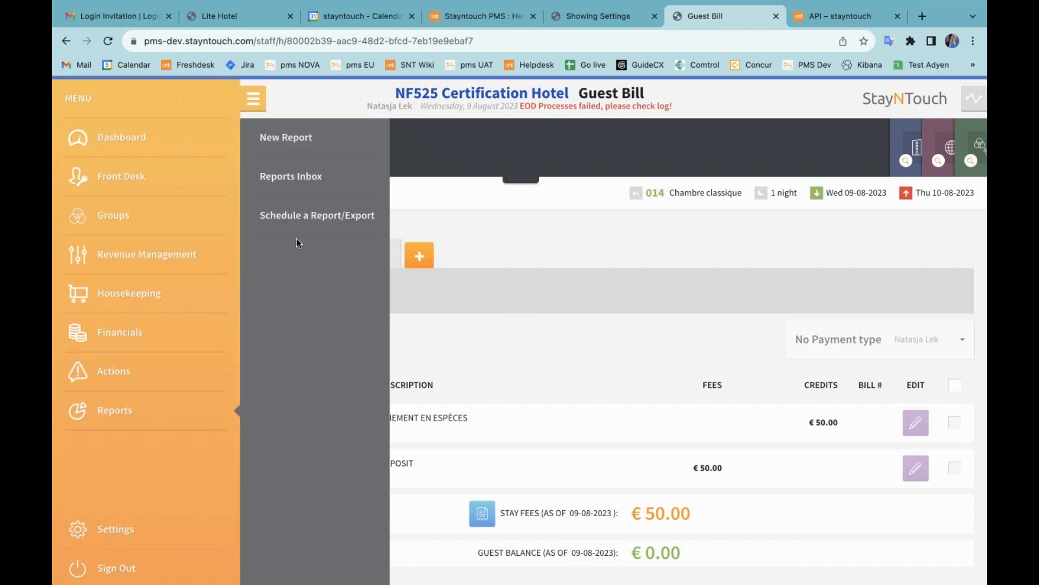
left_click(306, 139)
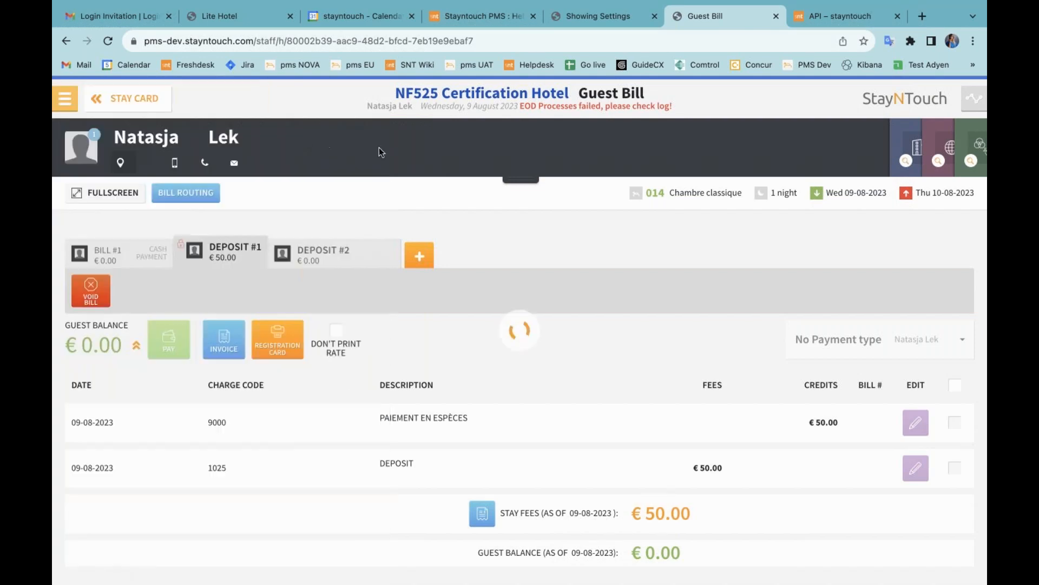
type("dep")
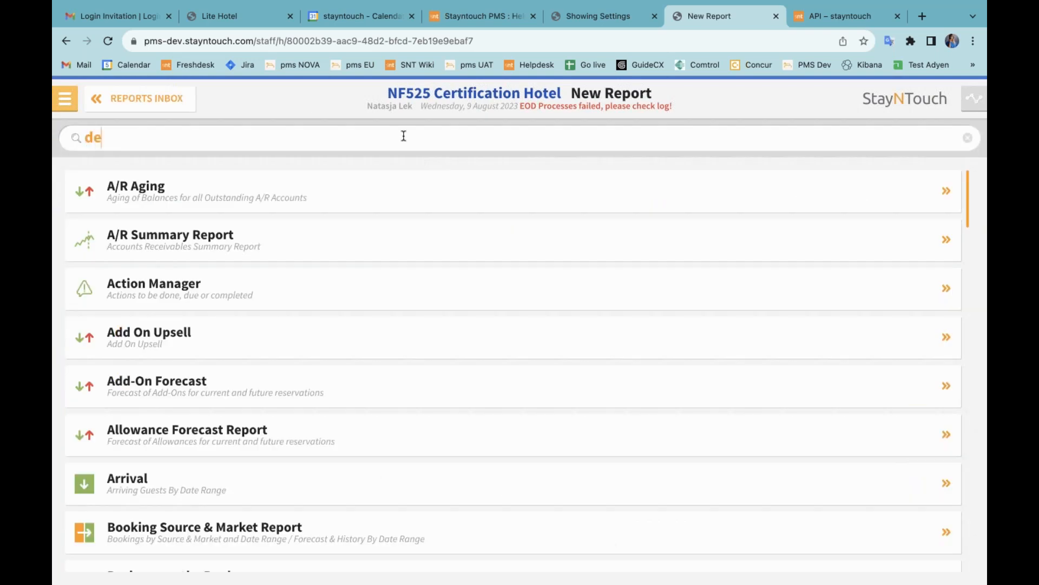
left_click(442, 247)
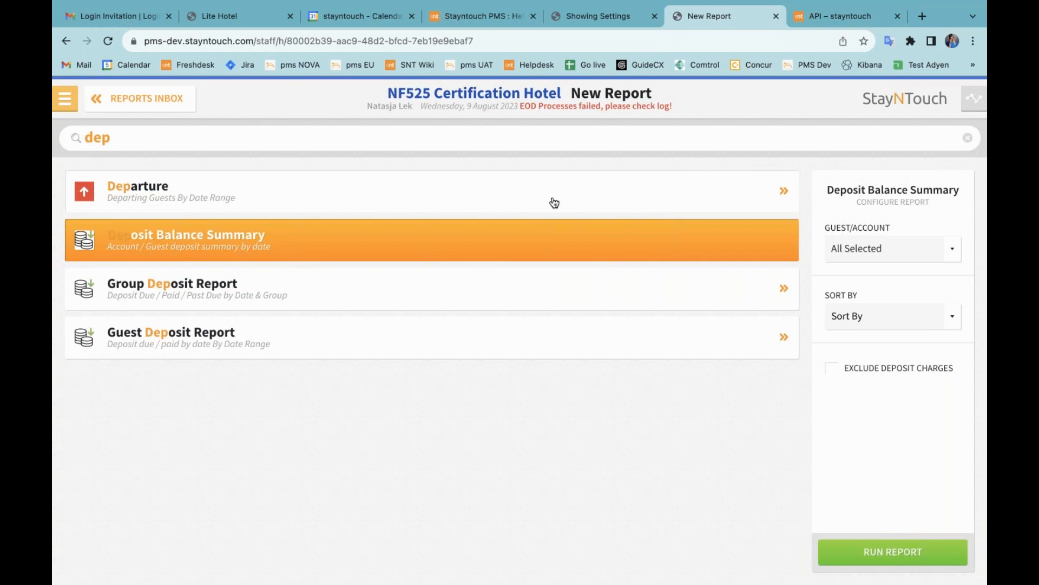
Step: Open today's arrivals list from the dashboard
left_click(65, 105)
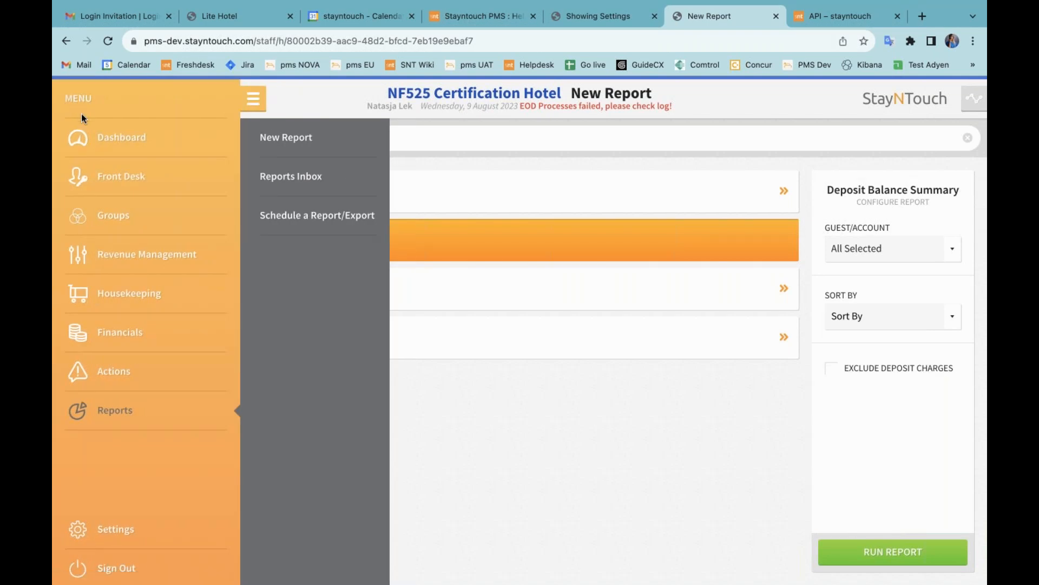
left_click(106, 146)
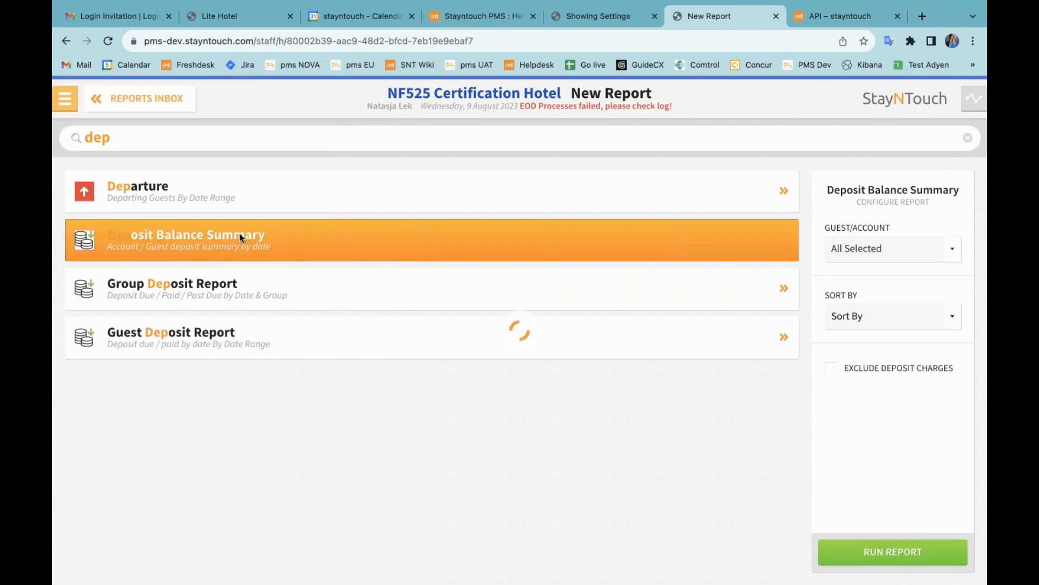
left_click(348, 281)
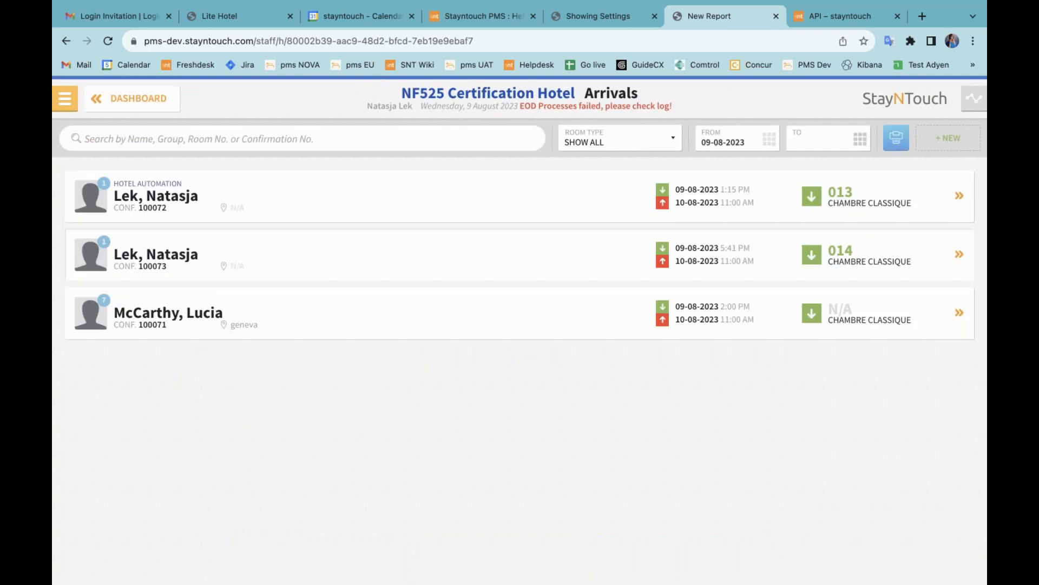
Step: Open the room 014 arrival, dismiss the Deposit Required prompt, and check the guest in
left_click(358, 260)
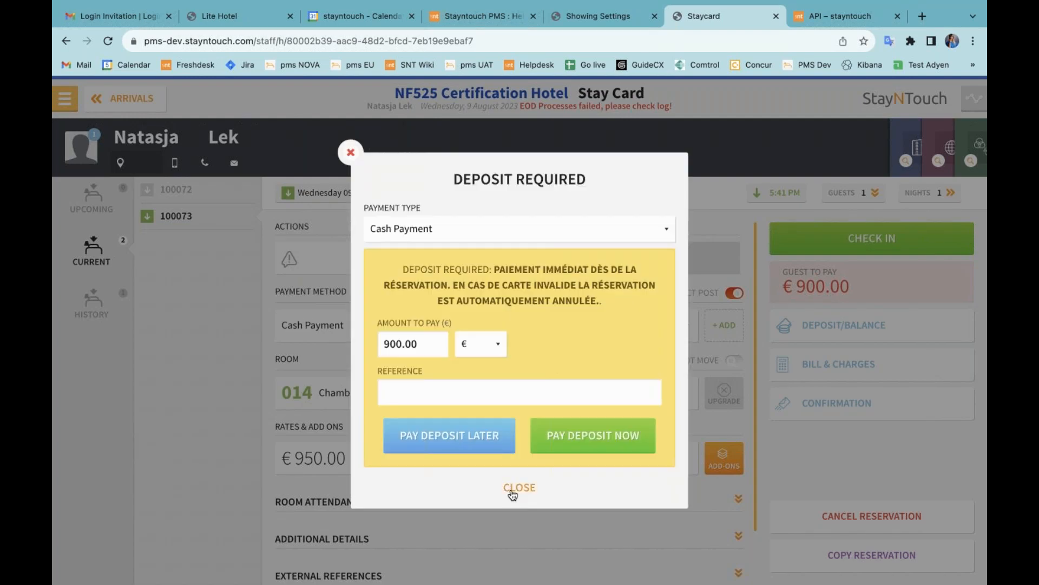
left_click(512, 489)
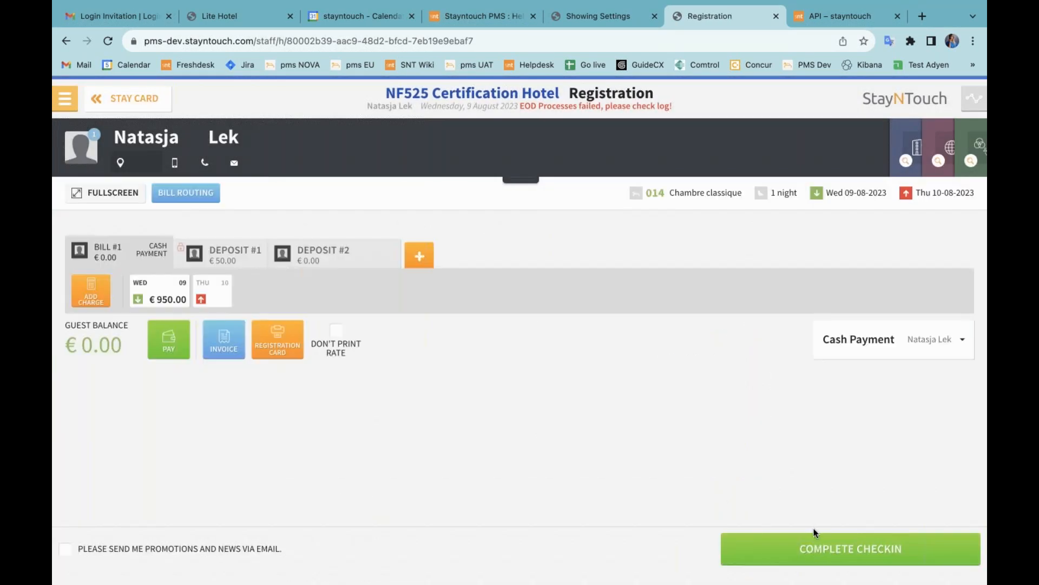
left_click(815, 536)
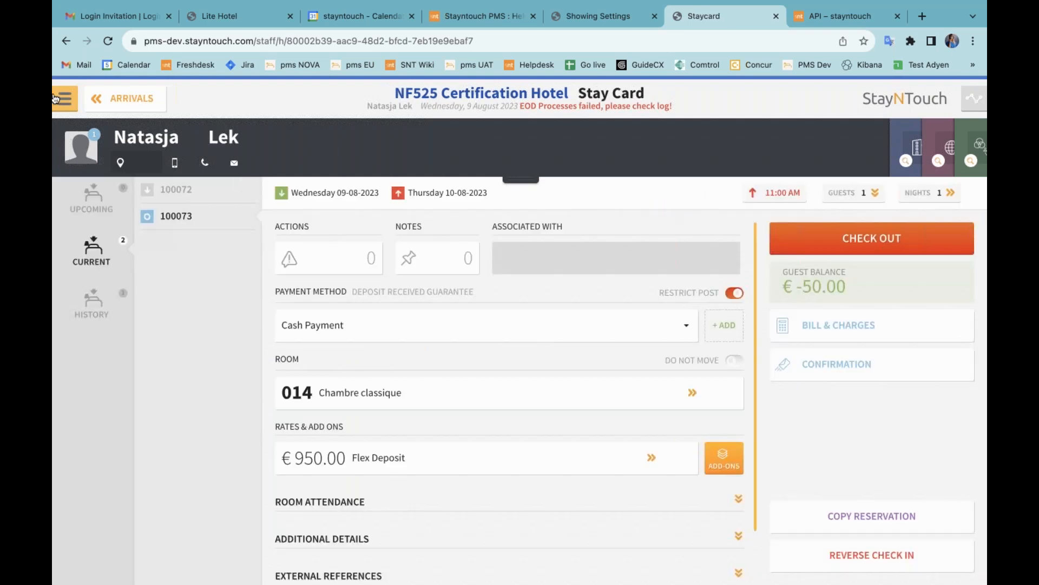
left_click(65, 98)
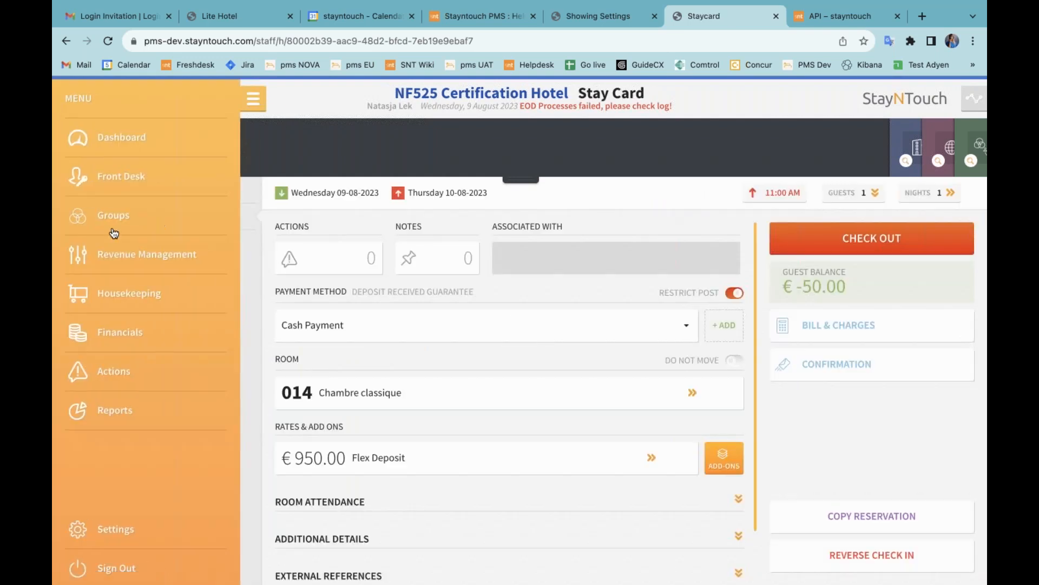
left_click(103, 337)
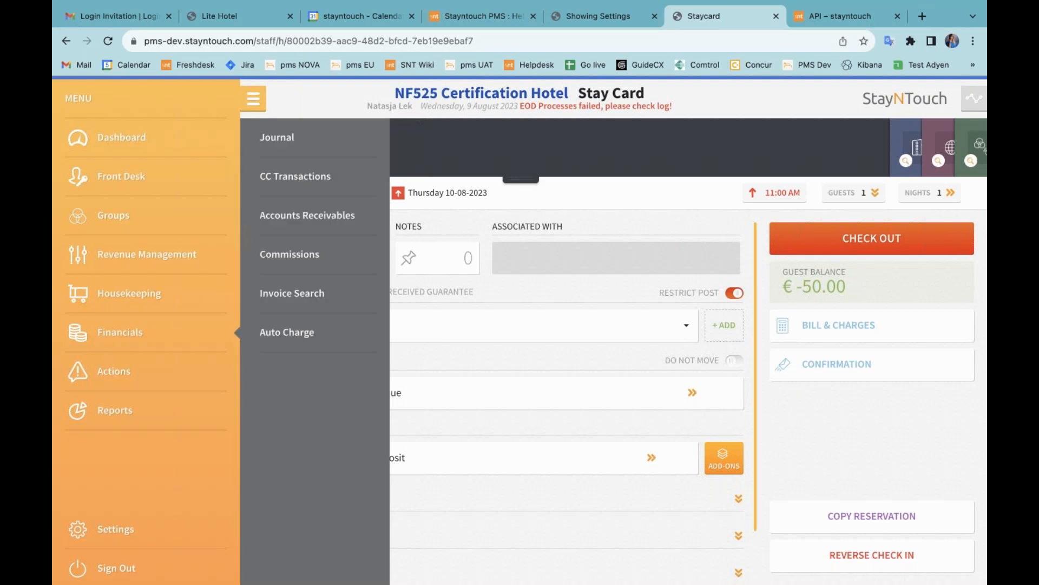
Step: Show the 9 August journal with deposit balance transactions expanded, then return to admin settings
left_click(320, 139)
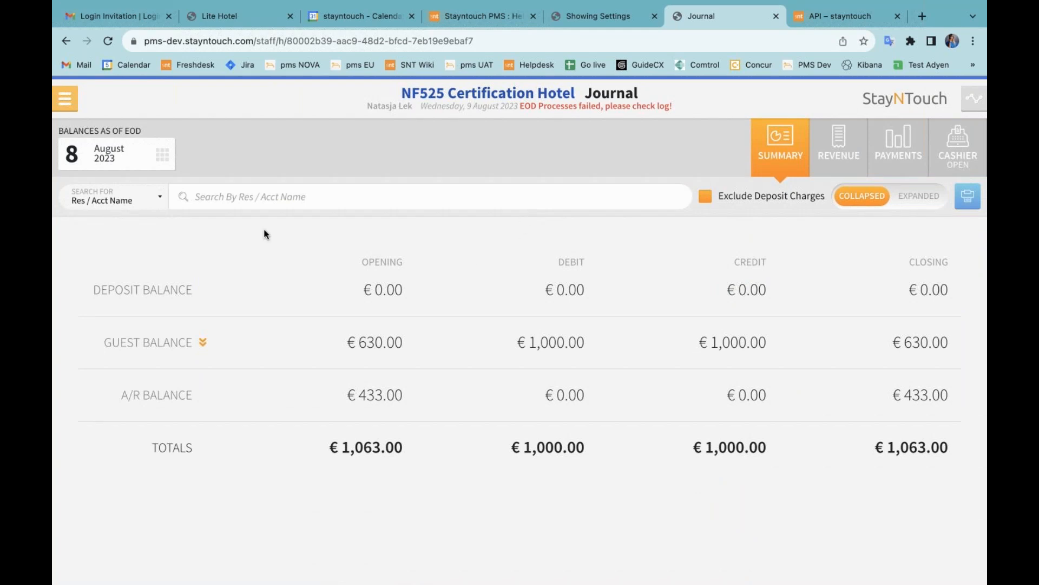
left_click(162, 155)
left_click(520, 329)
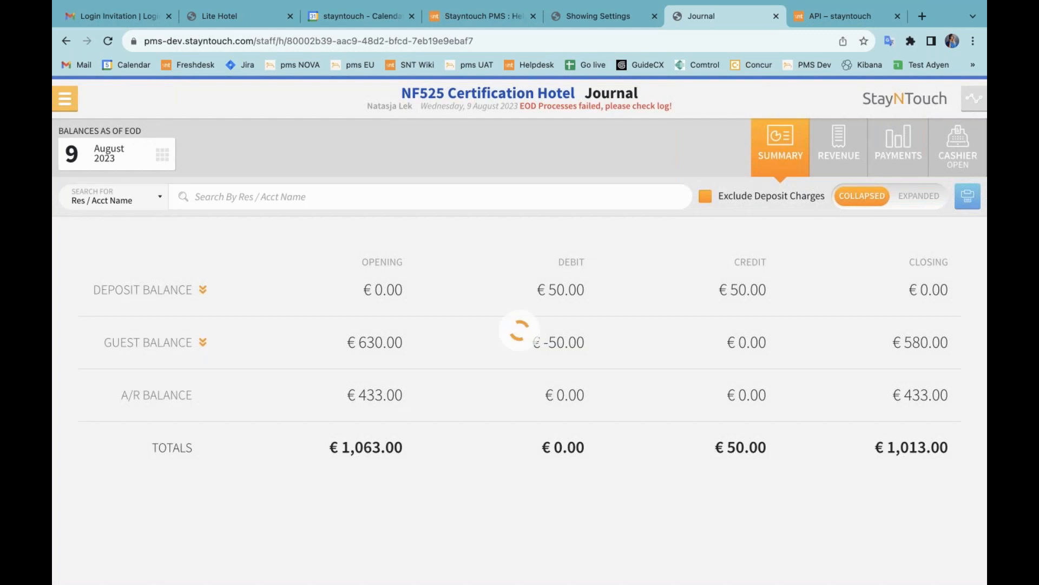
left_click(181, 294)
scroll(453, 329, "down", 1)
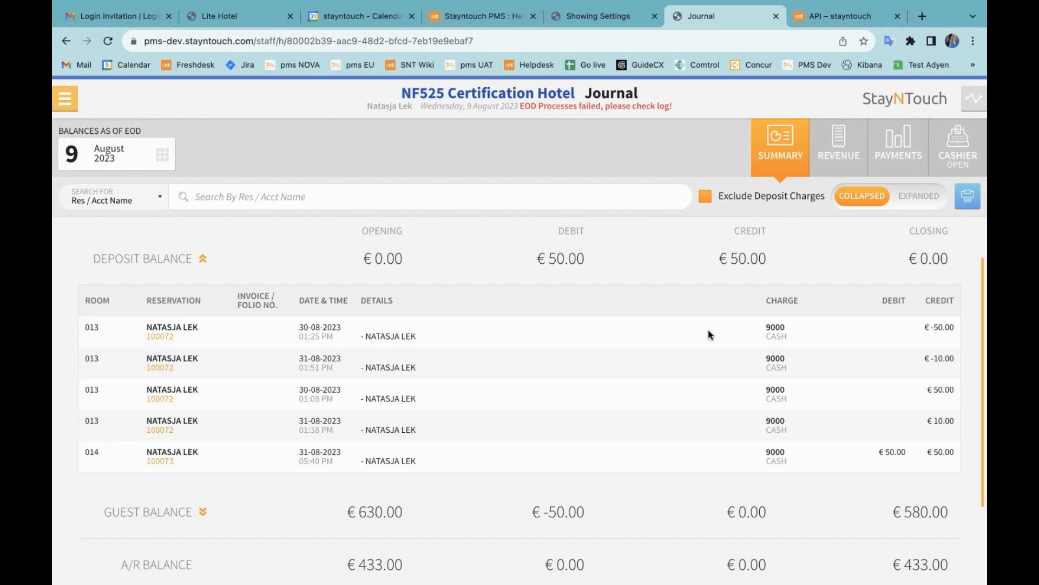
left_click(598, 16)
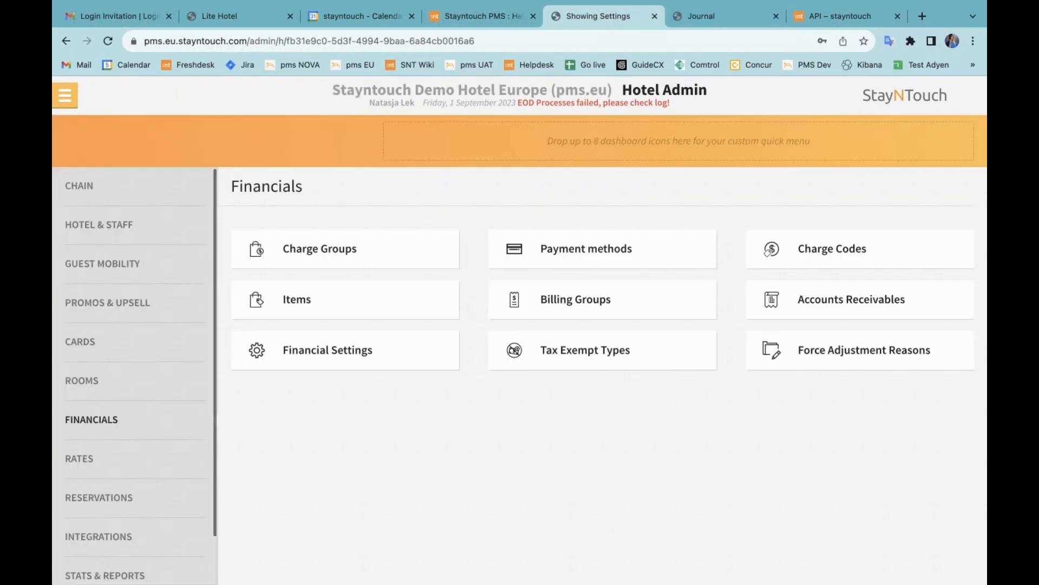
Step: Open the Webinar Group's room block for 1–3 September 2023: 4 rooms, 2 picked up
left_click(66, 97)
left_click(128, 220)
left_click(268, 184)
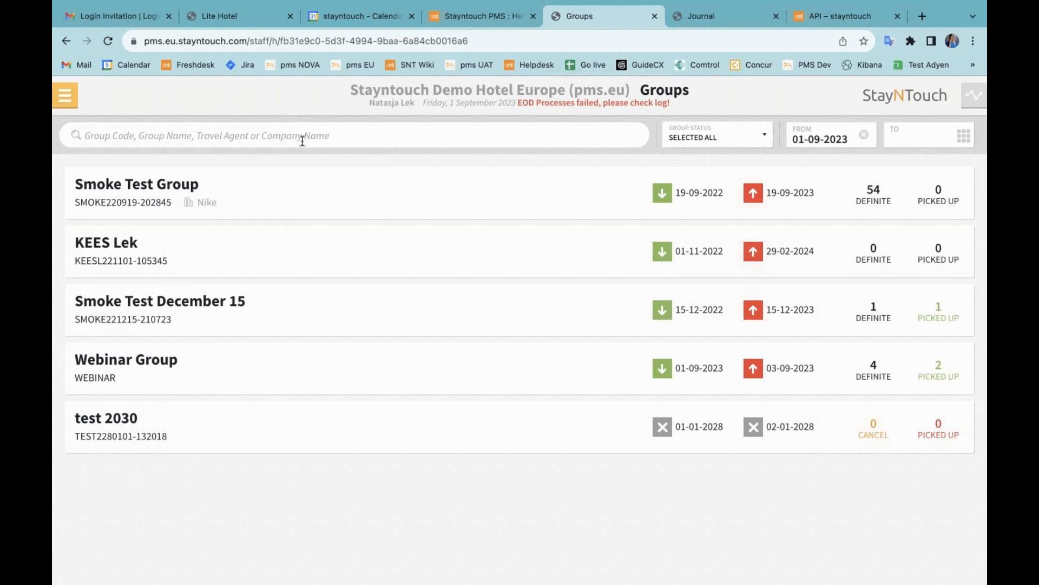
left_click(155, 363)
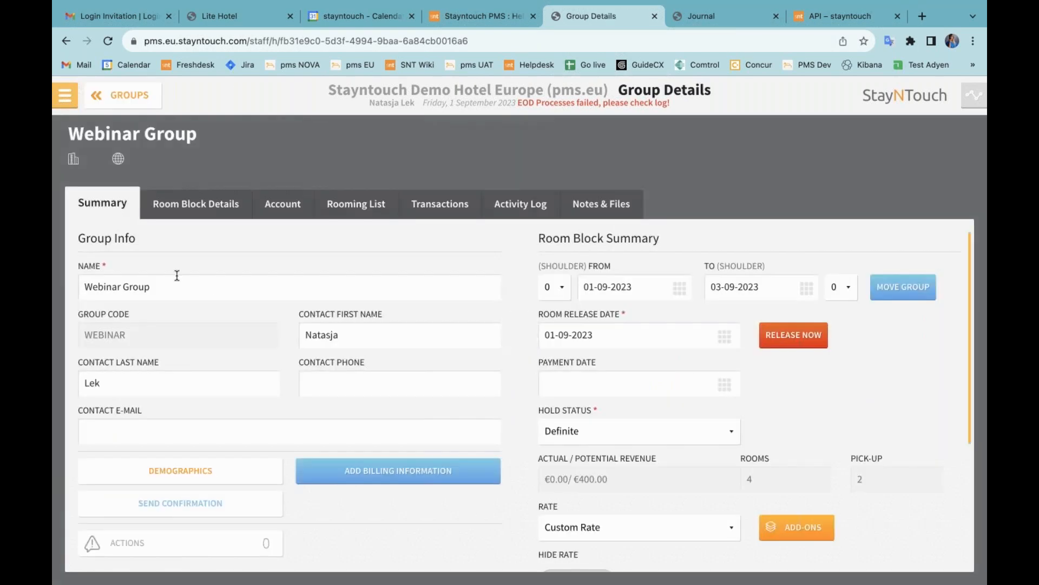
left_click(189, 209)
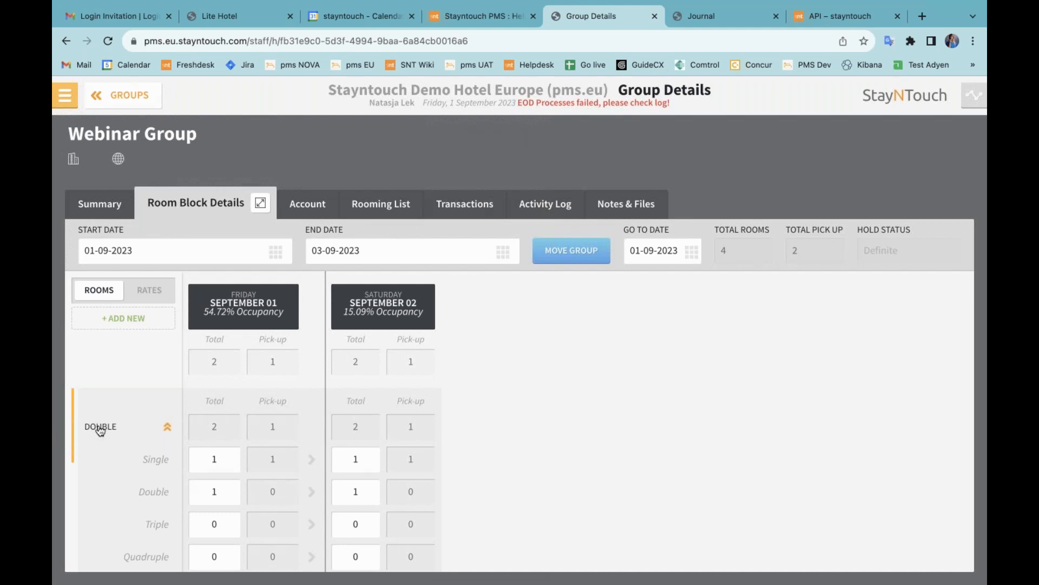
scroll(155, 460, "down", 3)
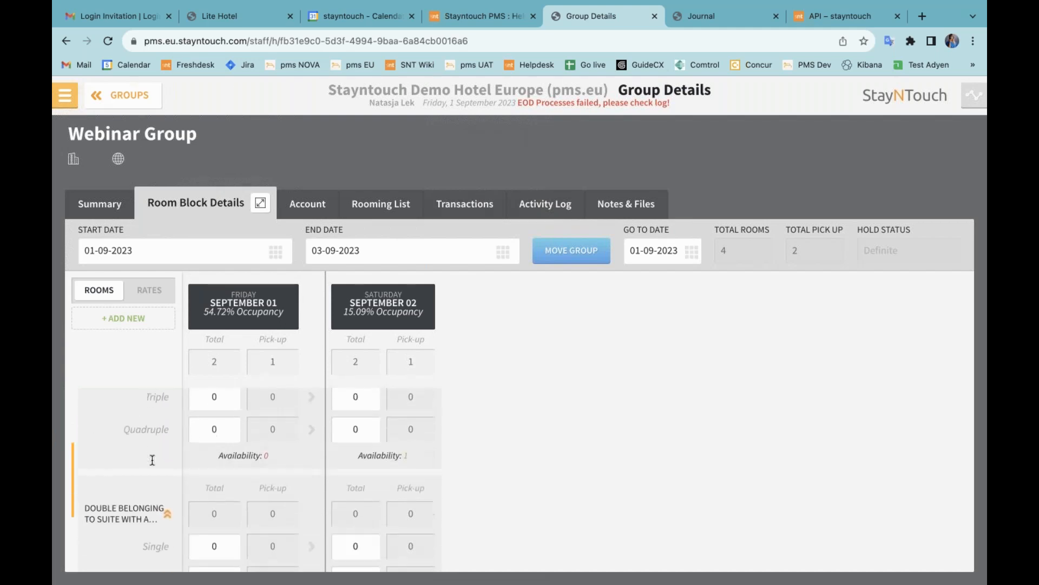
scroll(281, 417, "down", 2)
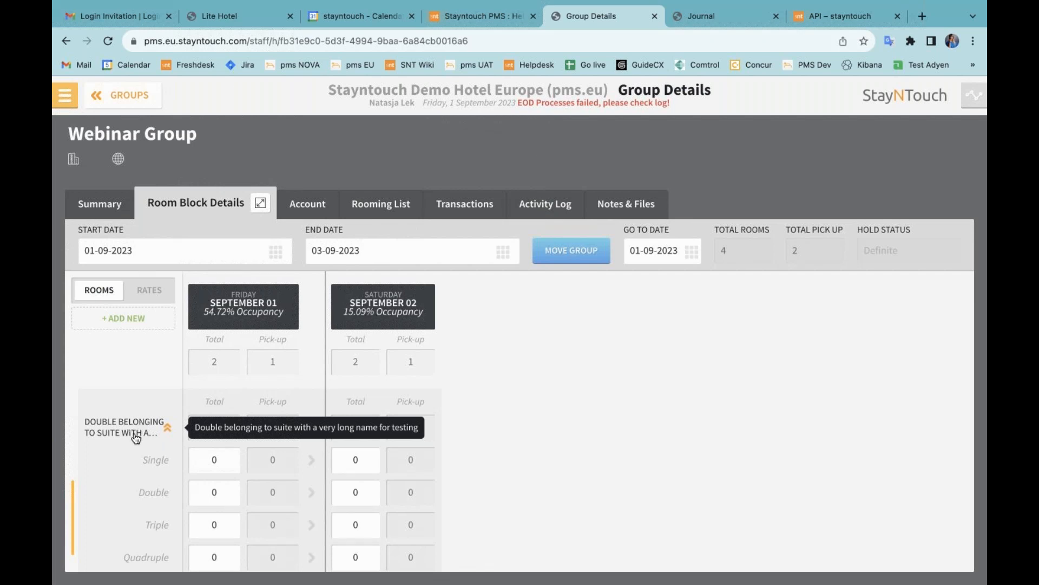
scroll(204, 444, "up", 5)
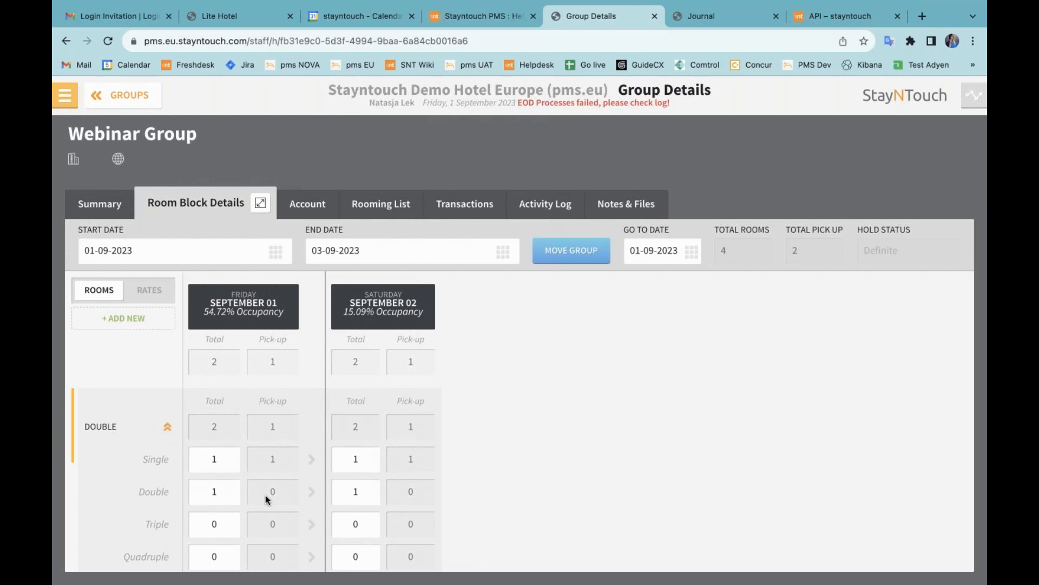
scroll(266, 495, "down", 5)
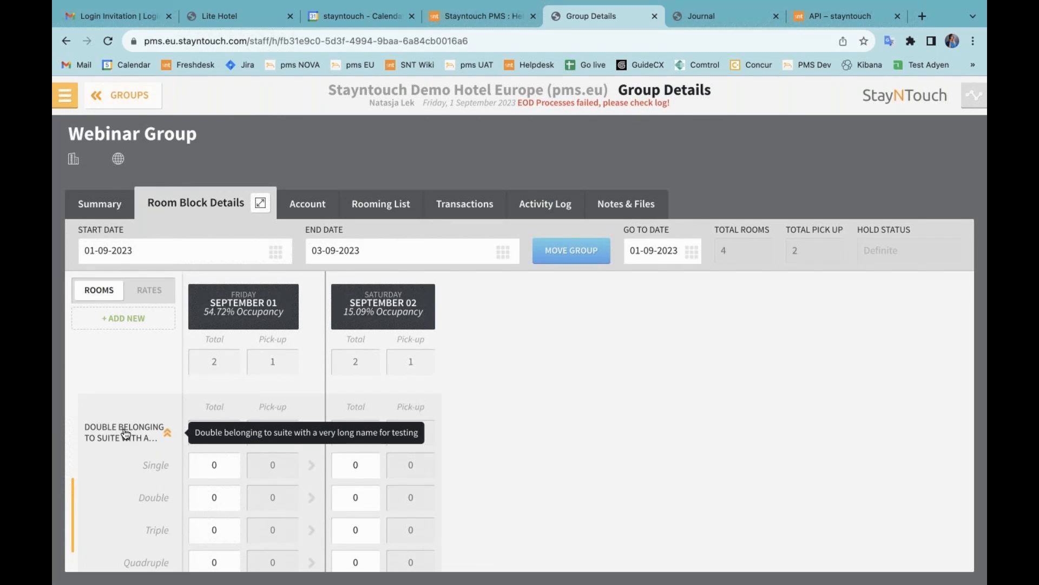
left_click(64, 96)
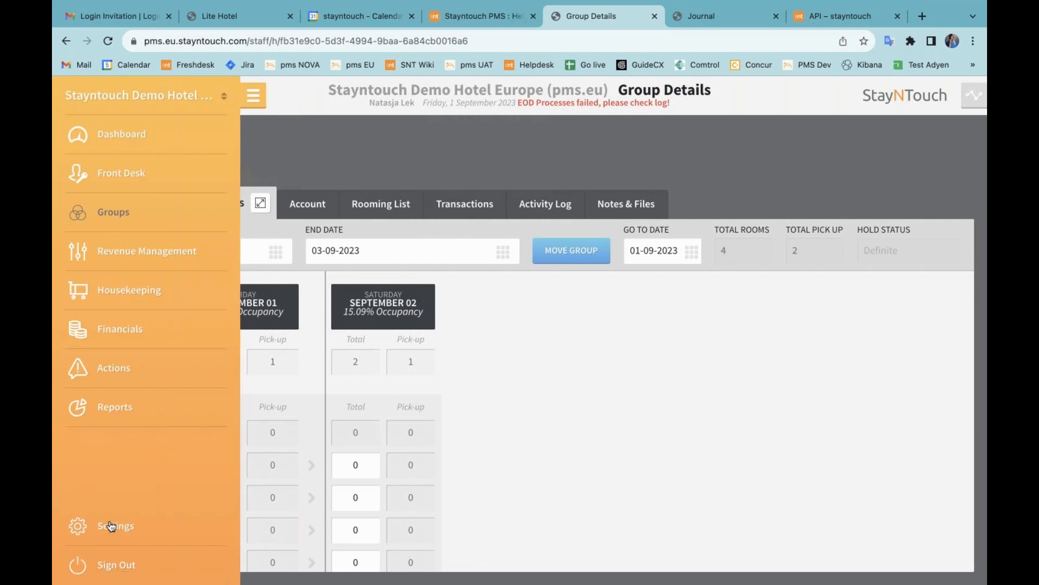
Step: Confirm add-on bundles are enabled in Rate & Add-On Settings, then list the 40 PMS add-ons
left_click(110, 528)
left_click(298, 184)
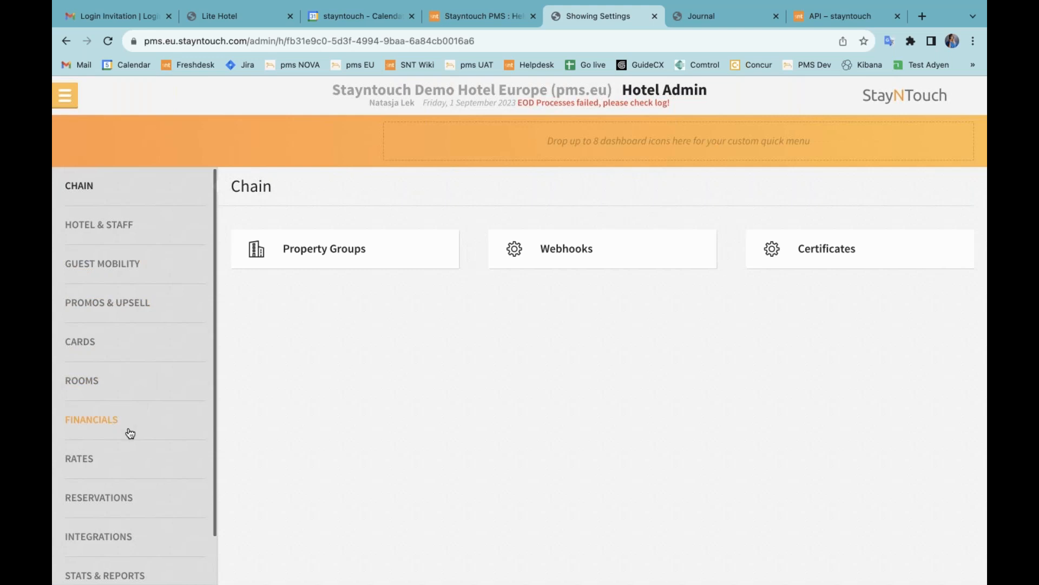
left_click(124, 459)
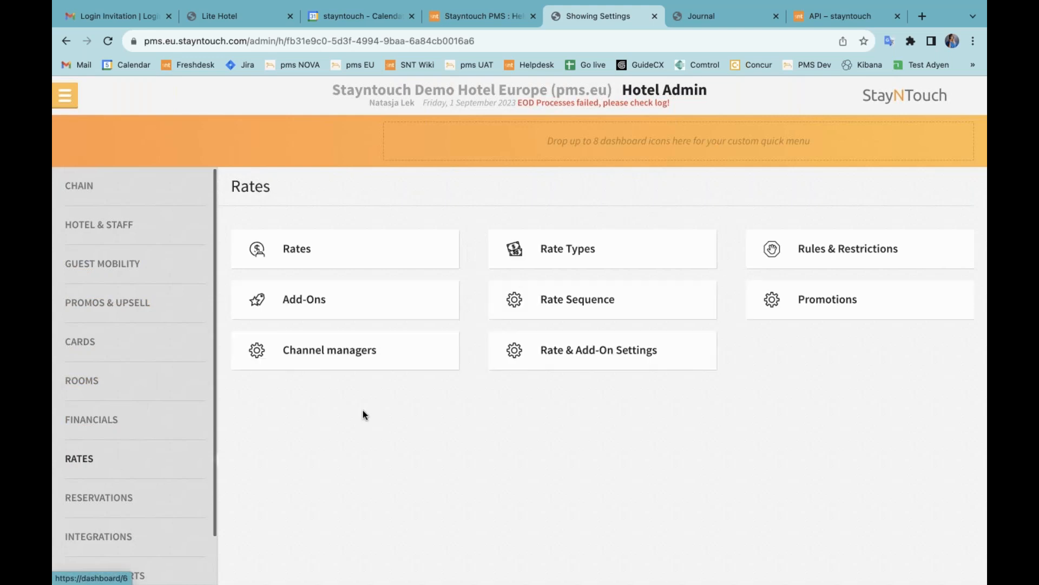
left_click(583, 355)
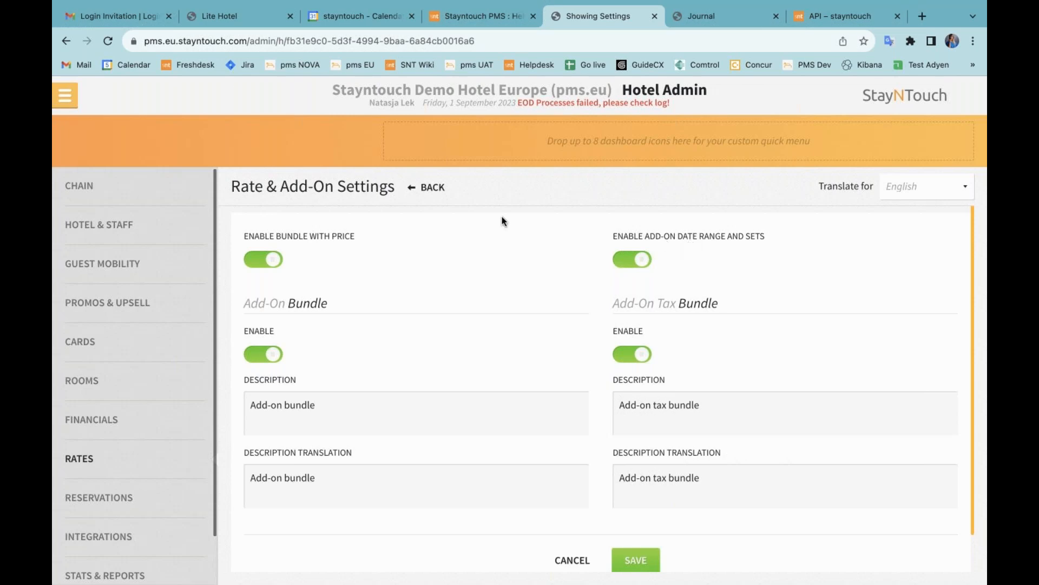
left_click(427, 190)
left_click(306, 302)
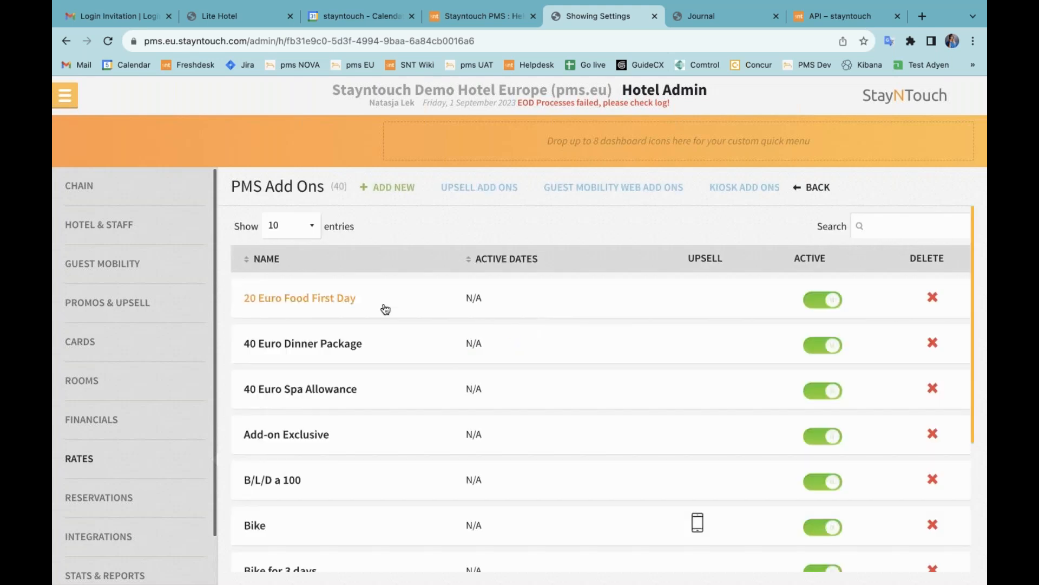
Step: Start a new add-on named 'Webinar Add-on with date range', using the same text as description
left_click(388, 189)
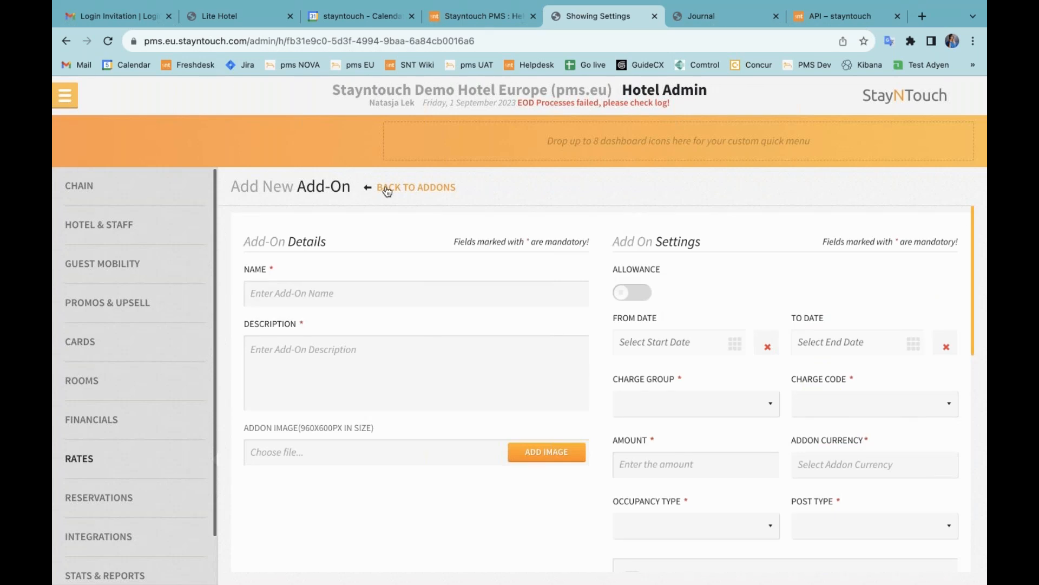
left_click(387, 294)
type("Webinar Add-on with date rang")
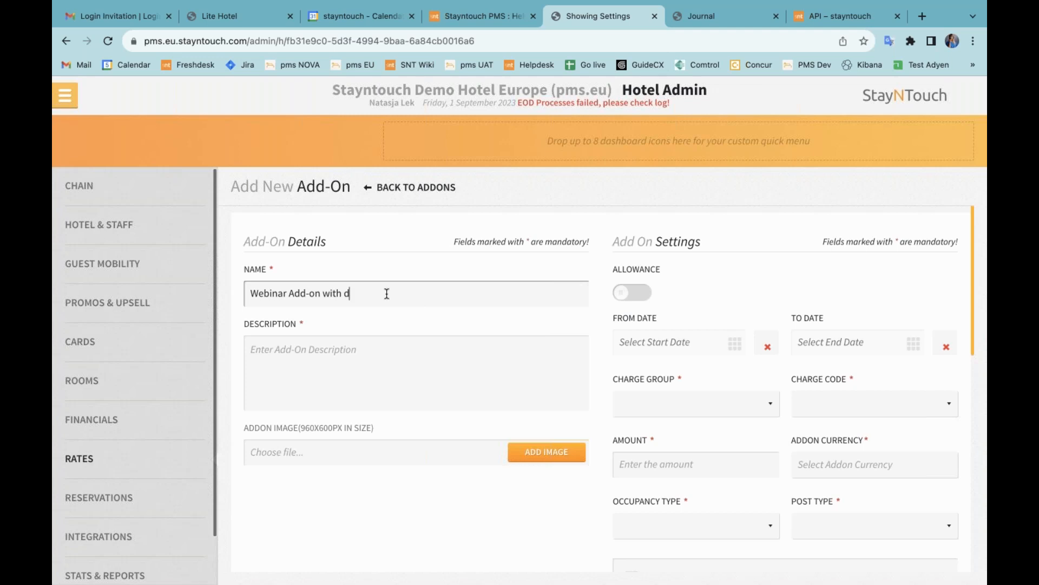
key("ctrl+a")
key("ctrl+c")
left_click(404, 357)
key("ctrl+v")
Step: Set charge group Other, charge code 105 - Other, and amount 10 EUR
scroll(515, 362, "down", 2)
left_click(660, 337)
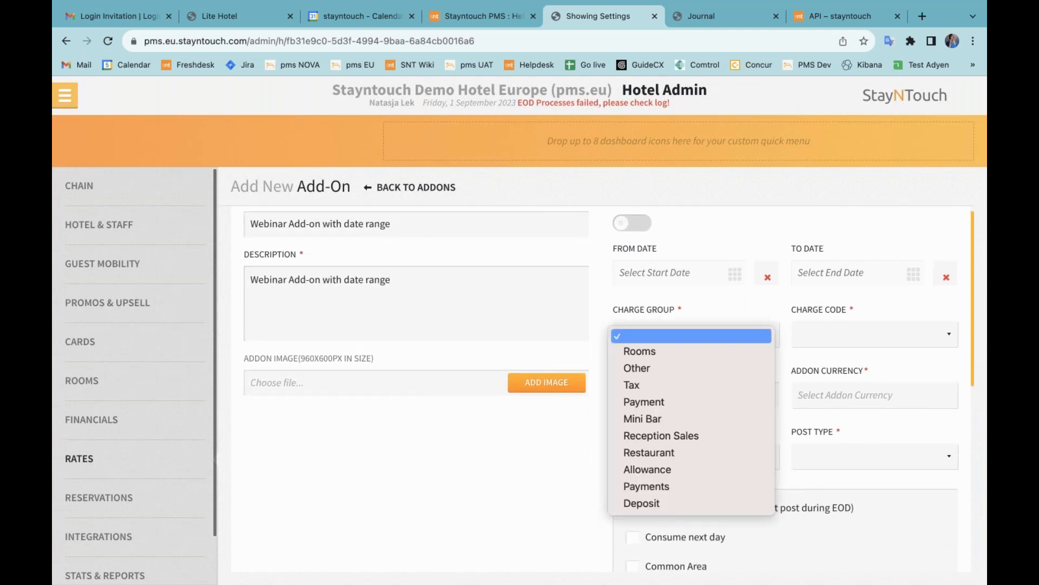
left_click(655, 371)
left_click(840, 336)
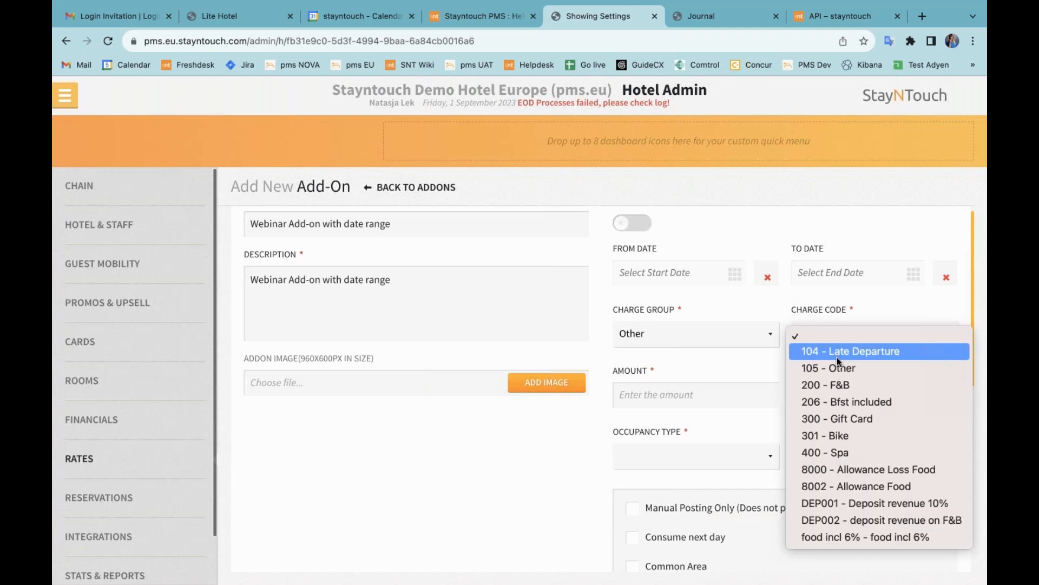
left_click(840, 365)
left_click(674, 400)
type("10")
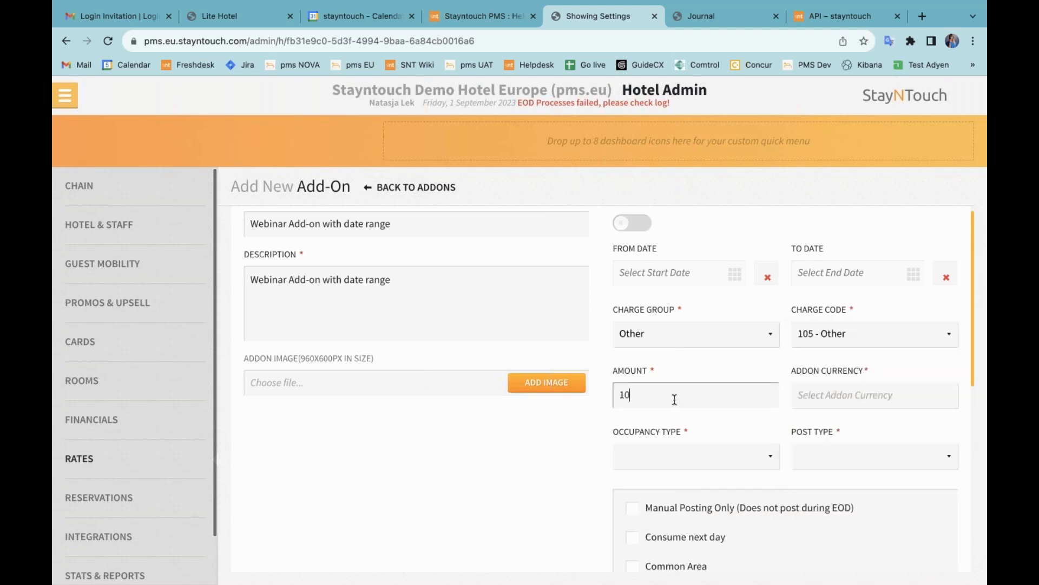
left_click(856, 402)
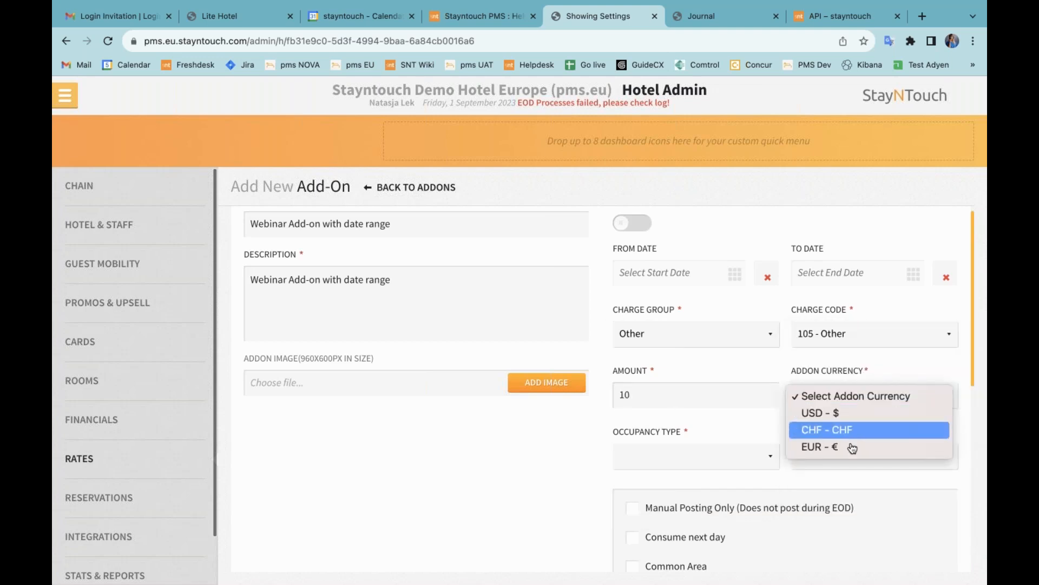
left_click(830, 447)
Step: Charge it per person, posted nightly, save the add-on, and search the list for 'we'
scroll(831, 447, "down", 1)
left_click(695, 457)
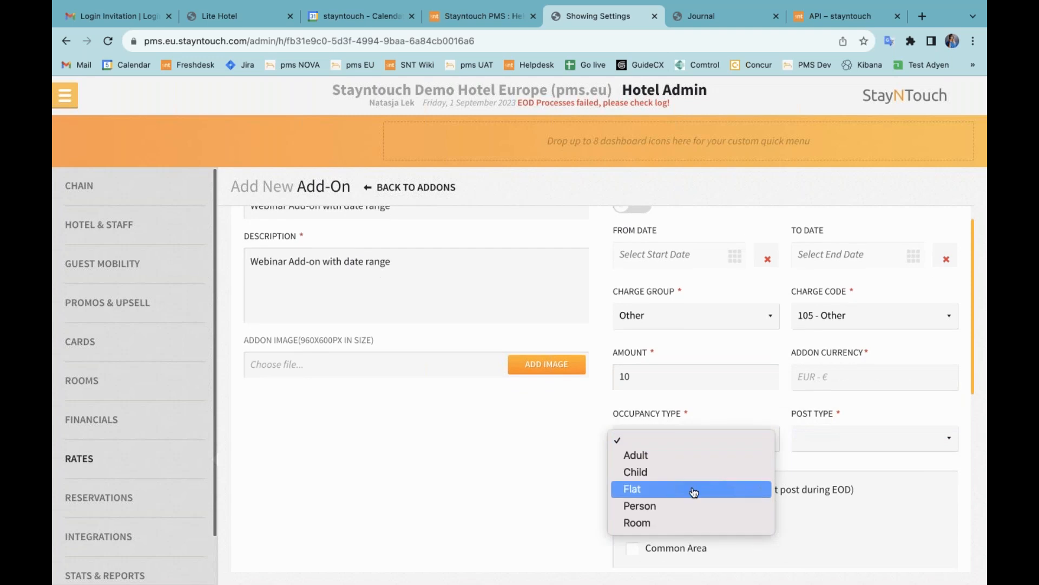
left_click(690, 507)
left_click(854, 437)
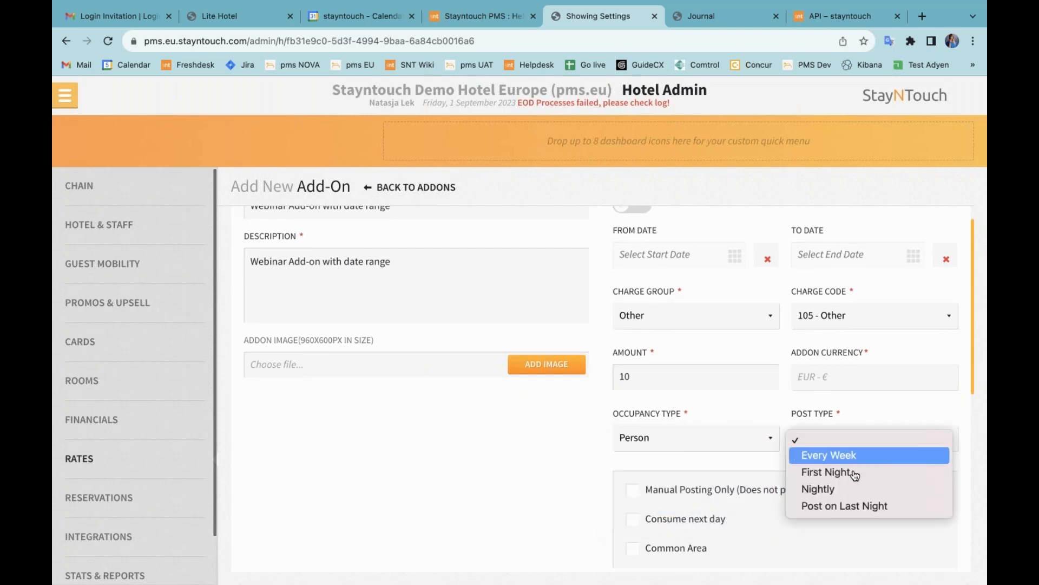
left_click(818, 489)
scroll(335, 504, "down", 5)
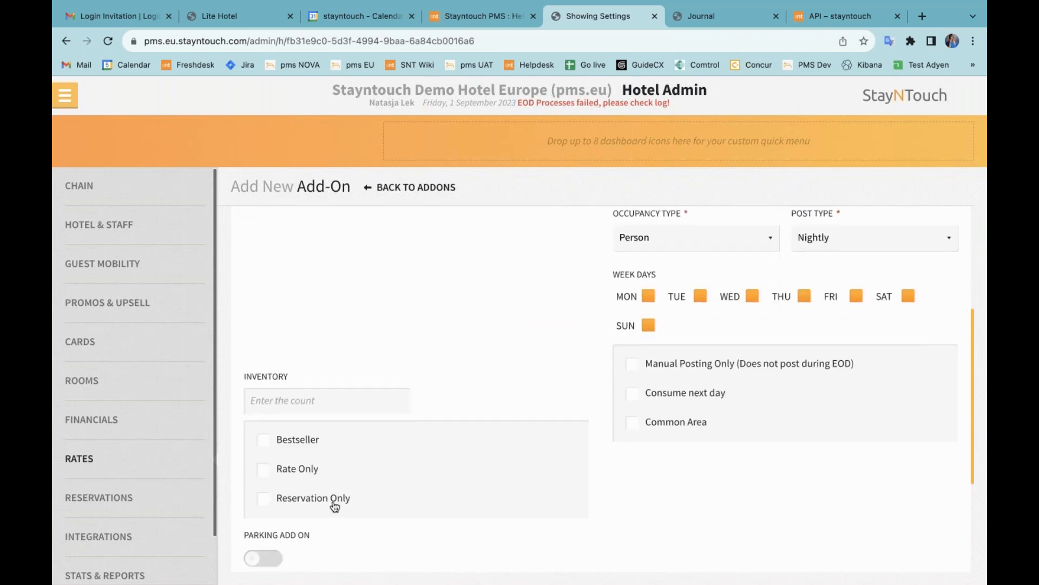
scroll(601, 503, "down", 5)
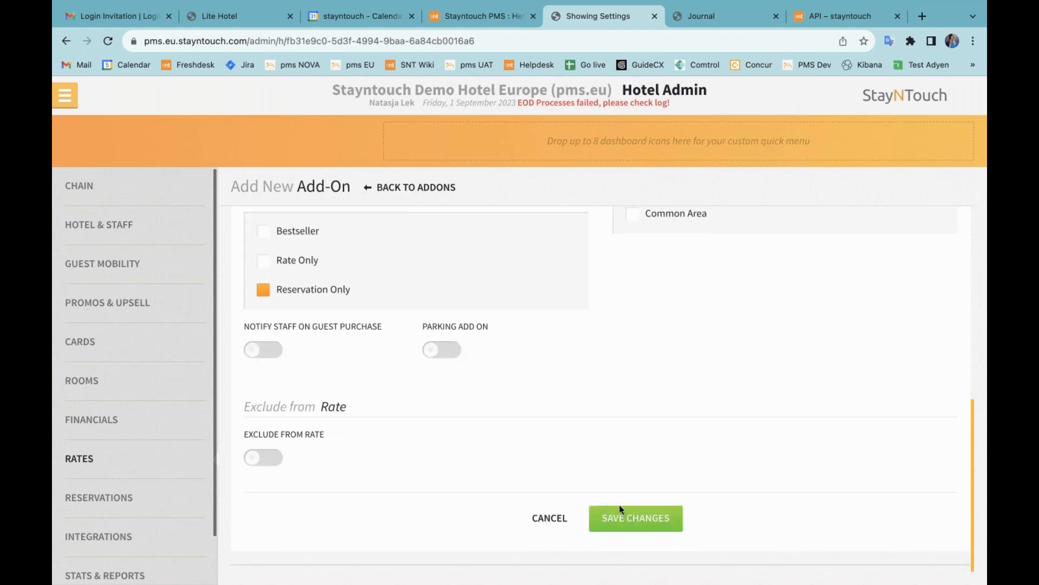
left_click(642, 521)
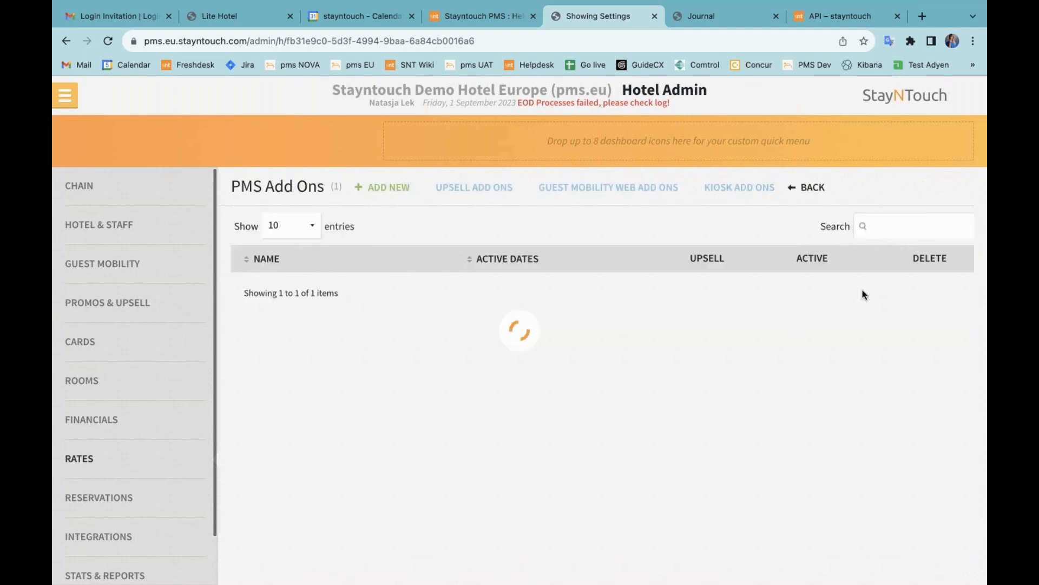
left_click(883, 234)
type("web")
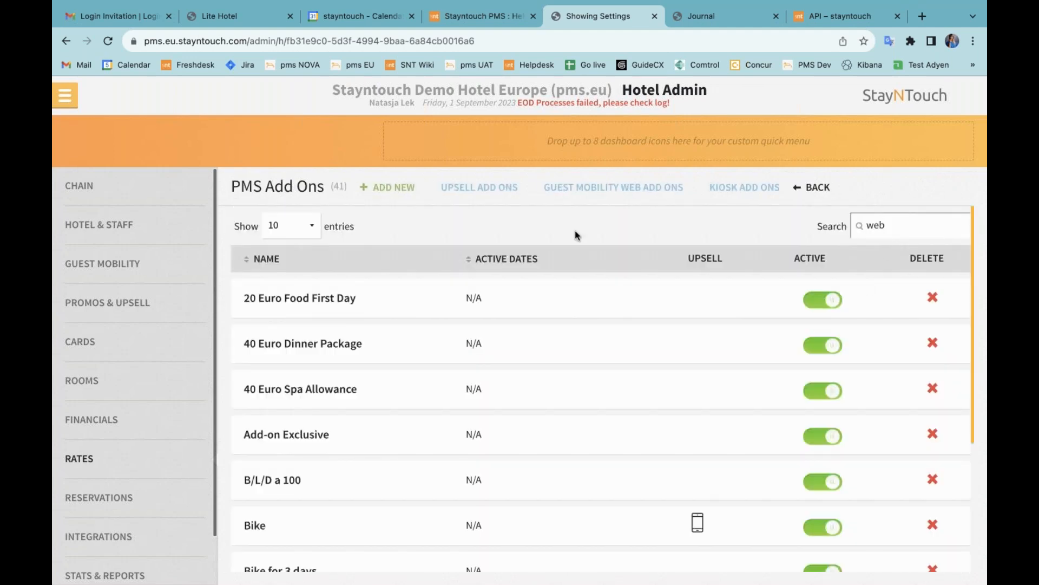
Step: Add a new date range to the Webinar add-on ending September 5 with Set 1 amount 20
left_click(325, 297)
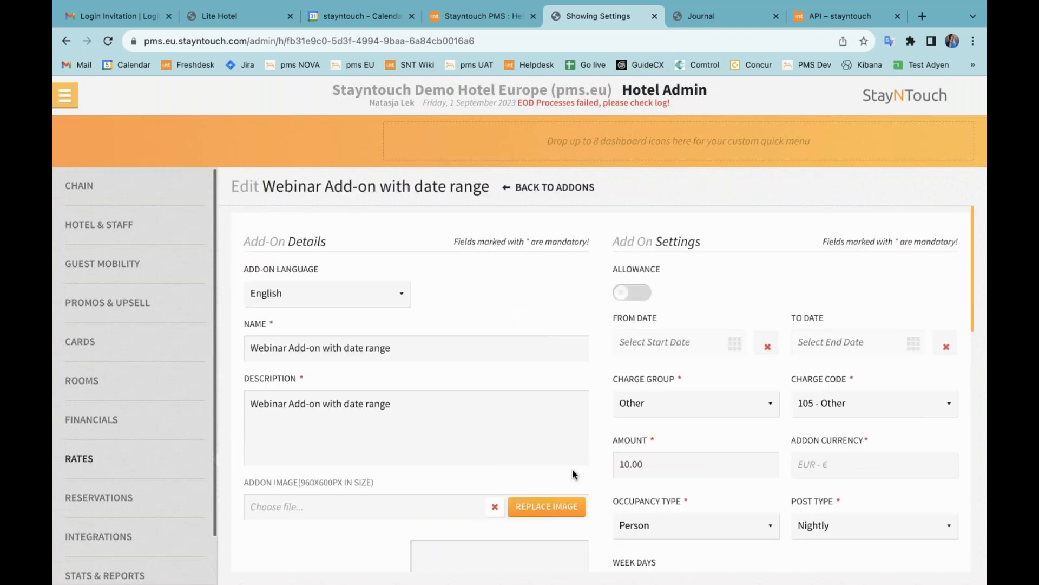
scroll(574, 474, "down", 15)
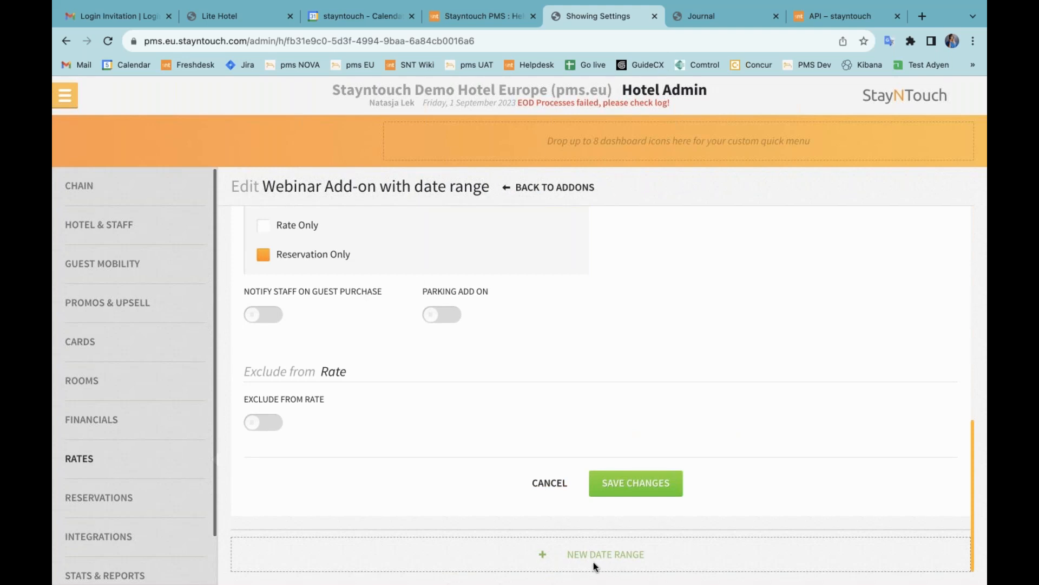
left_click(595, 567)
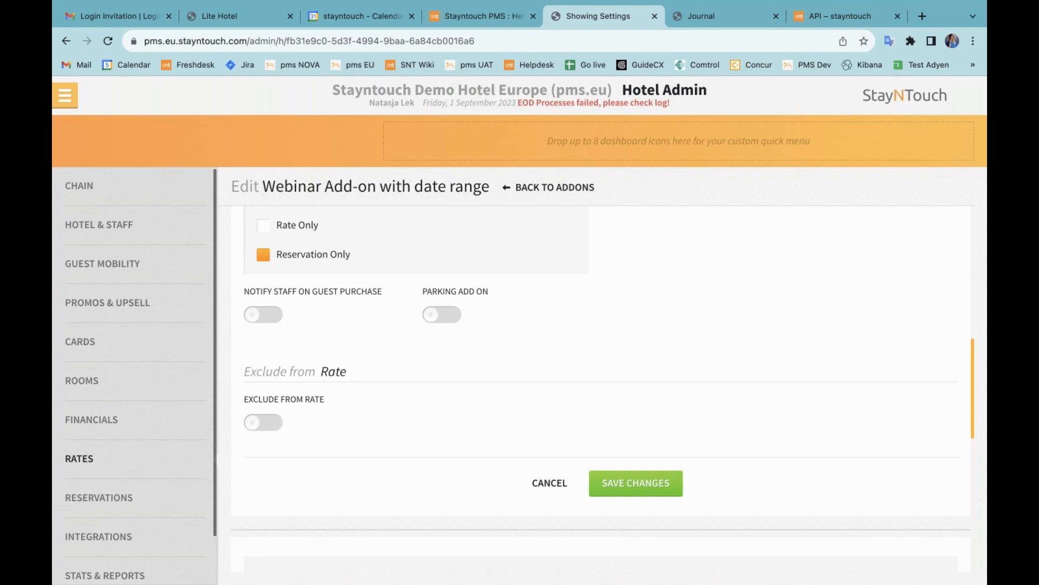
scroll(575, 407, "down", 7)
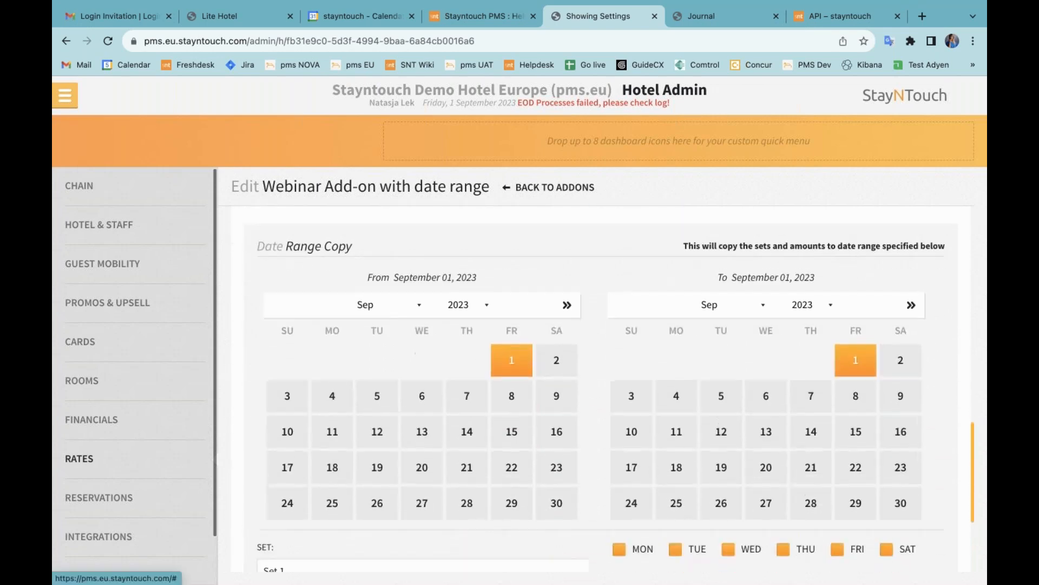
scroll(575, 387, "down", 2)
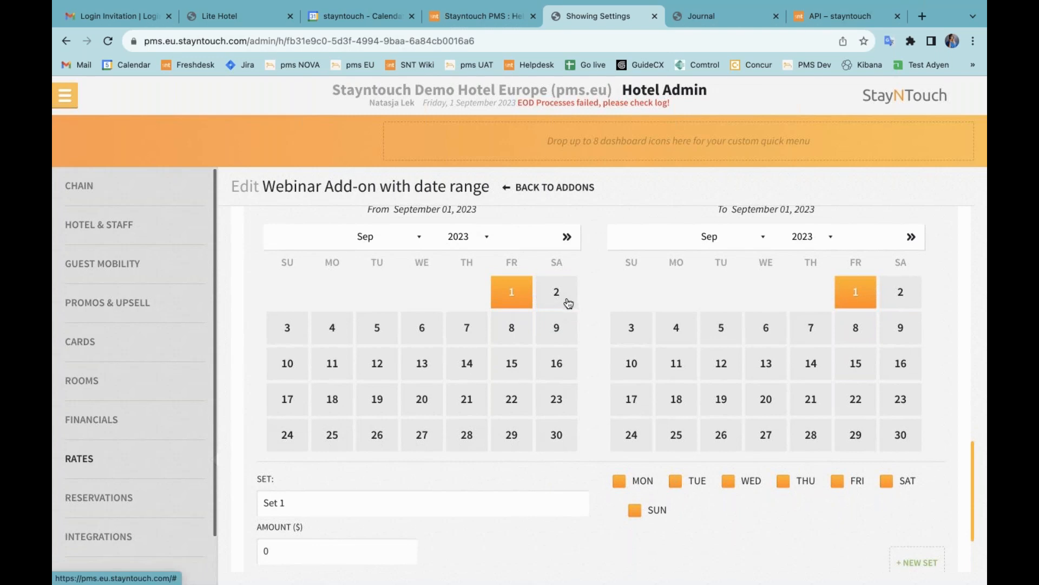
left_click(564, 300)
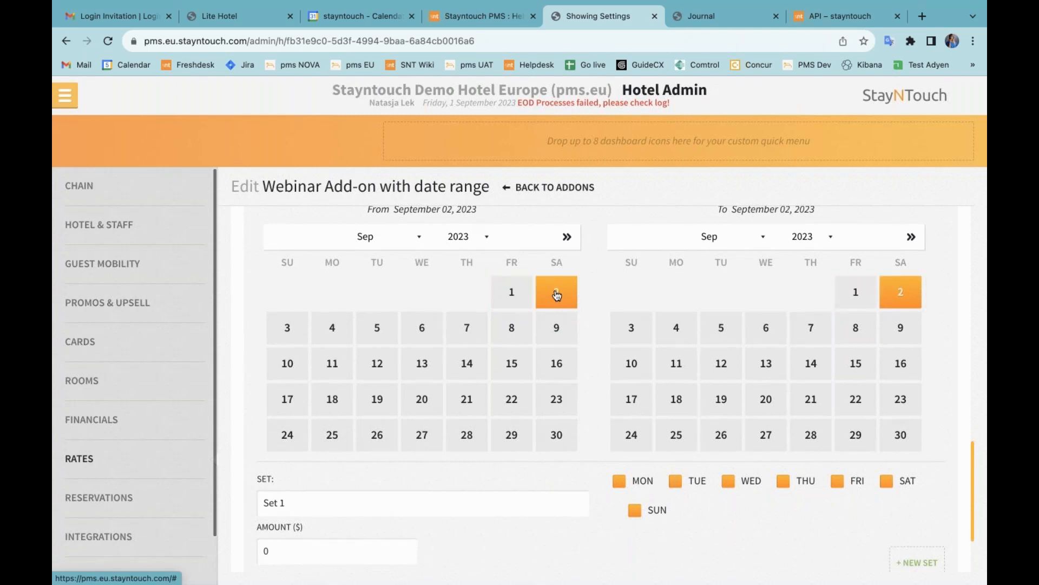
left_click(373, 330)
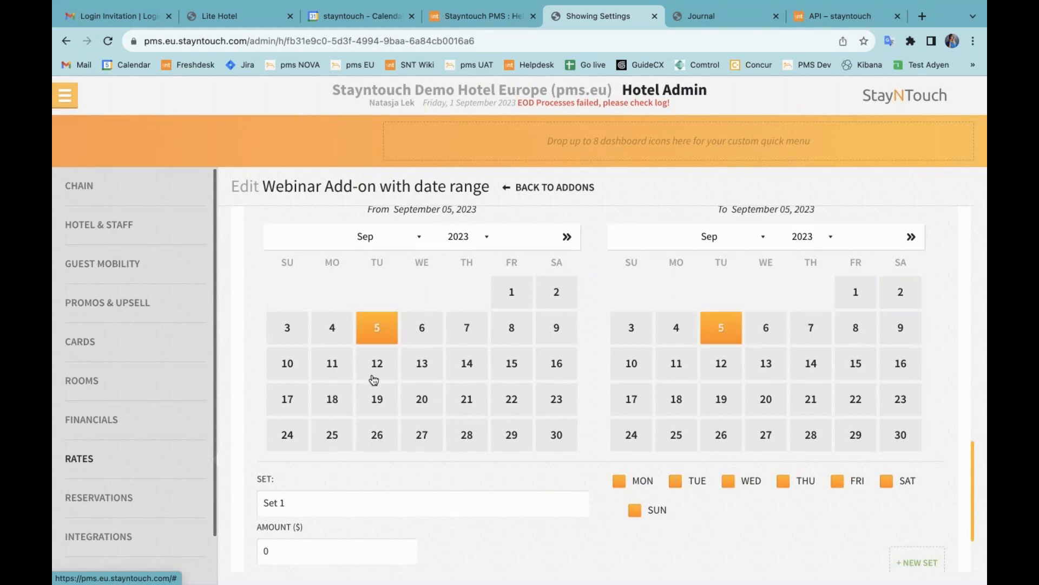
scroll(377, 378, "up", 10)
scroll(609, 389, "up", 7)
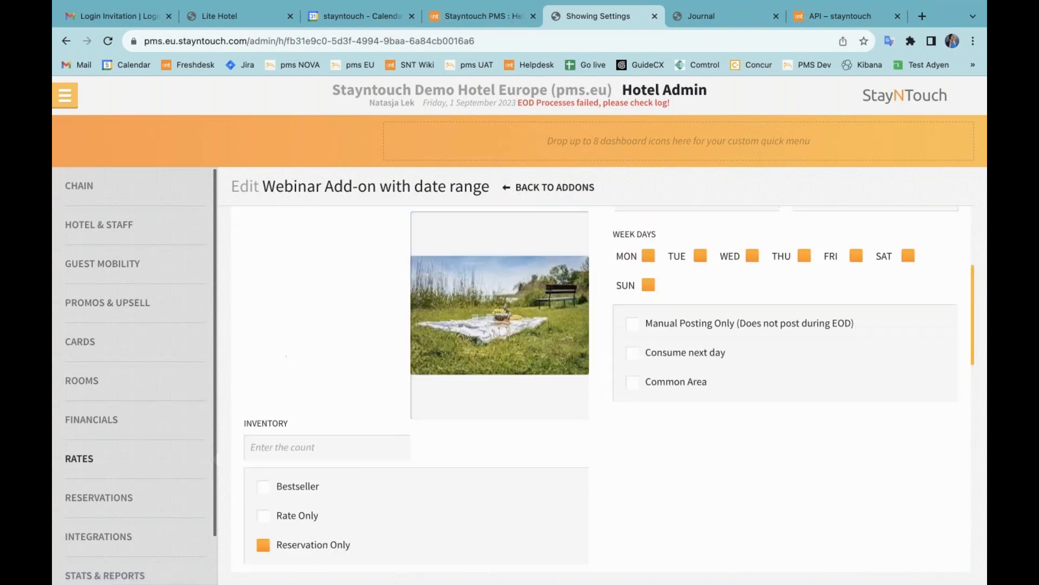
scroll(609, 388, "down", 6)
scroll(609, 388, "down", 10)
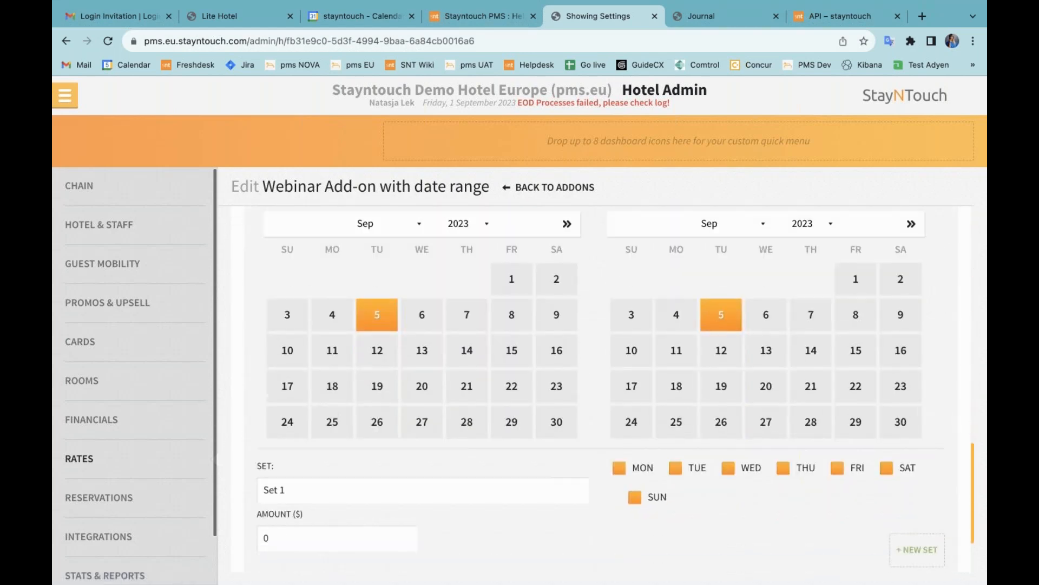
left_click_drag(275, 442, 249, 444)
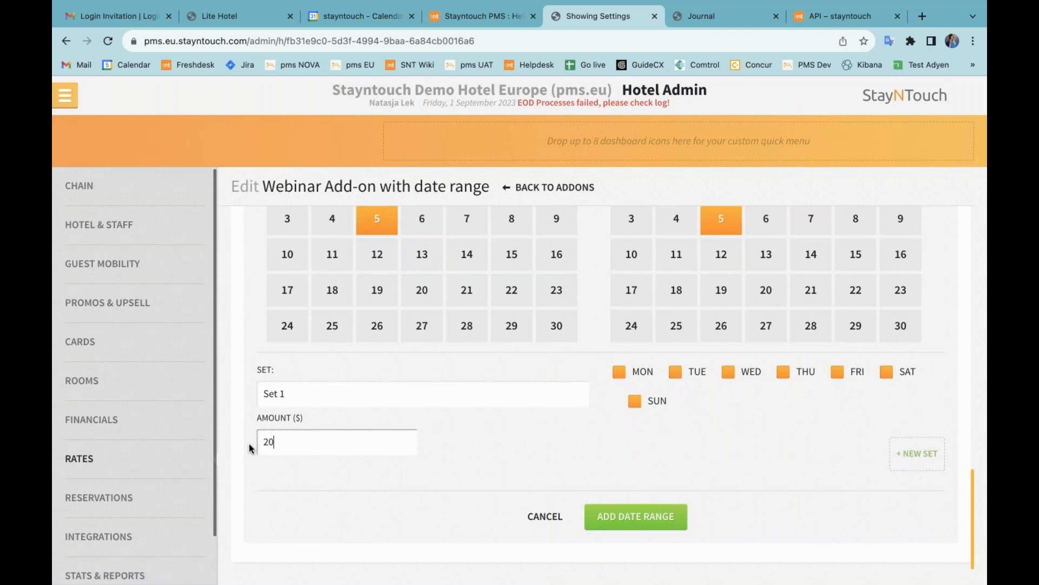
type("20")
scroll(541, 405, "up", 2)
scroll(552, 410, "down", 2)
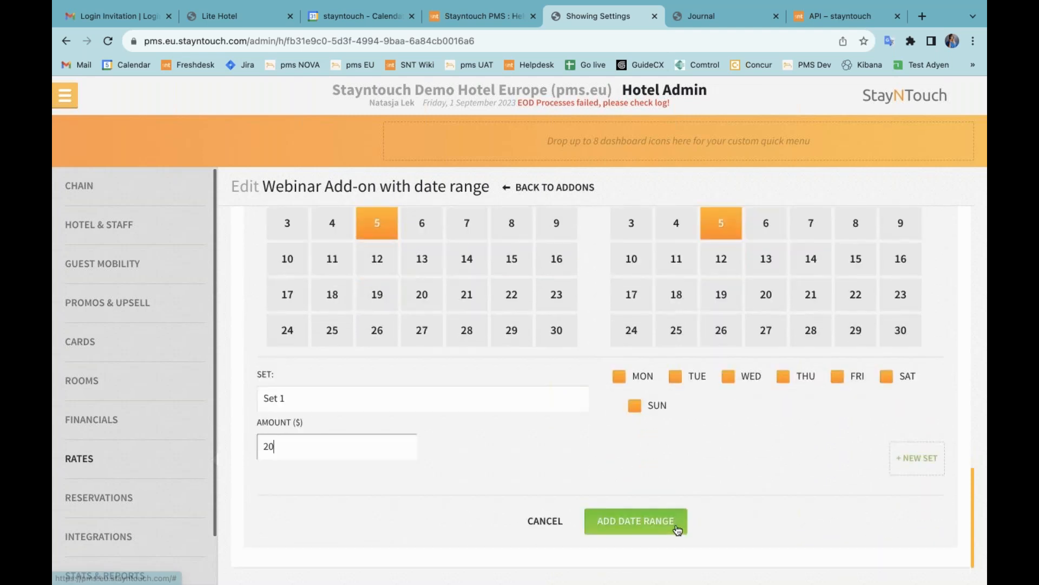
left_click(671, 524)
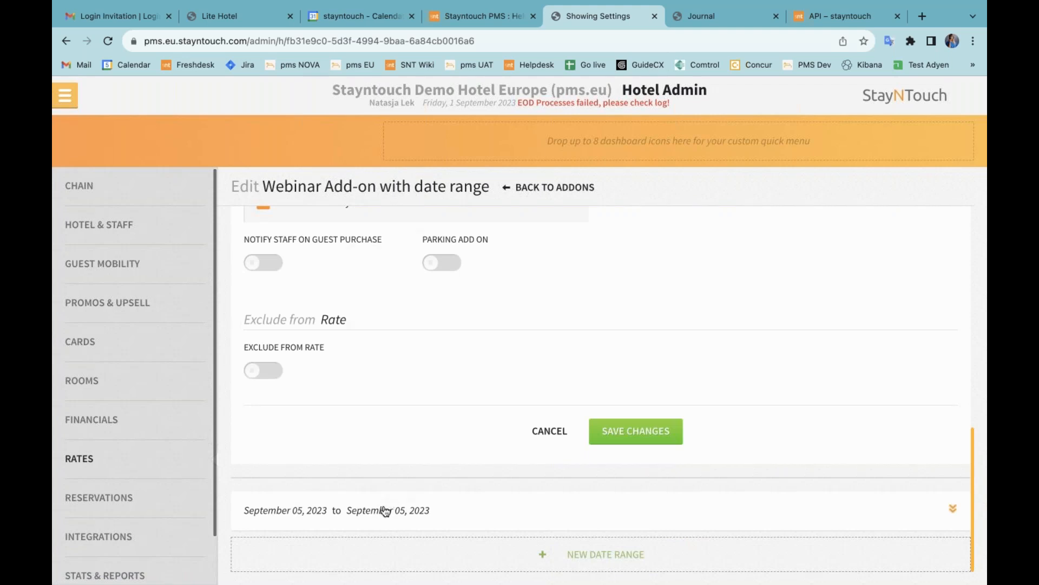
Step: Change the date range to start September 2, making it September 2–5, 2023
left_click(383, 509)
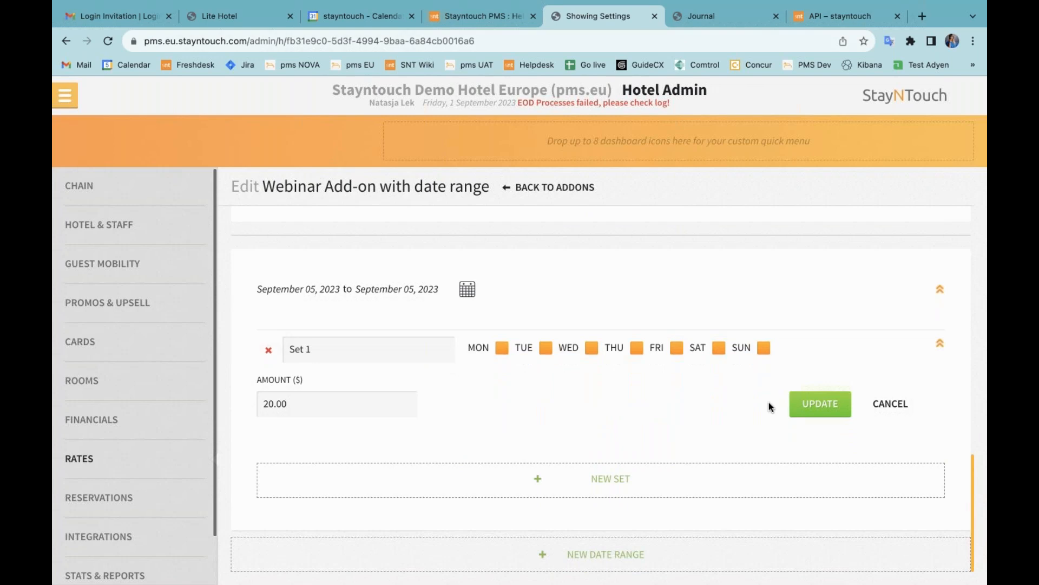
scroll(769, 407, "up", 1)
left_click(467, 332)
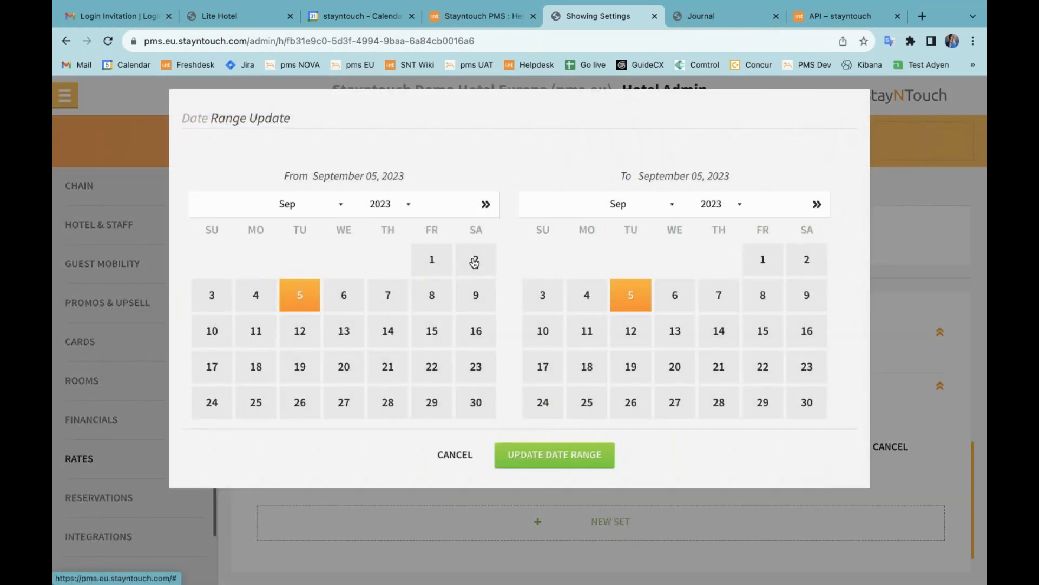
left_click(476, 259)
left_click(554, 455)
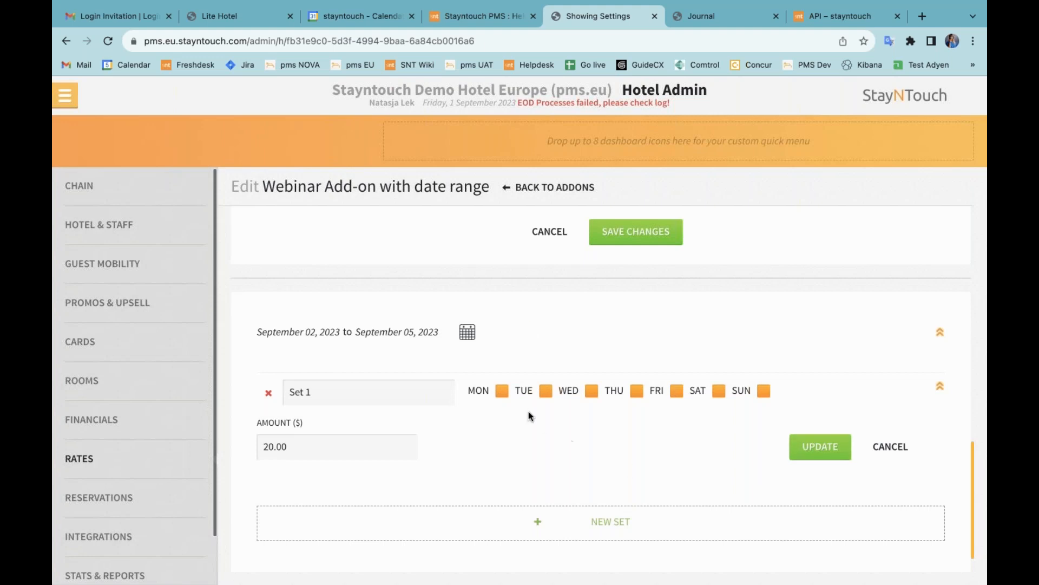
scroll(528, 416, "down", 1)
scroll(528, 416, "up", 20)
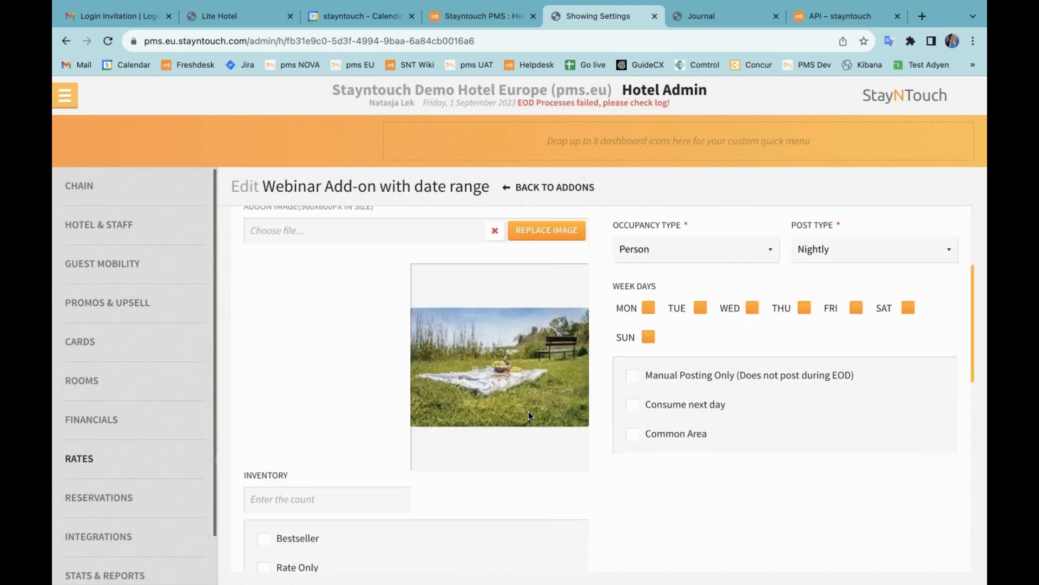
scroll(528, 415, "down", 15)
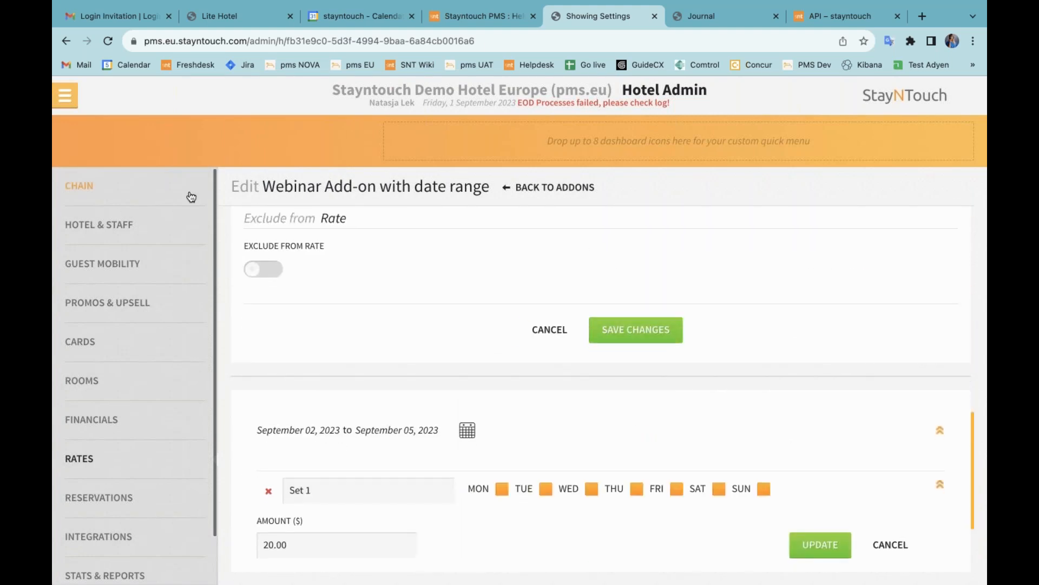
left_click(65, 96)
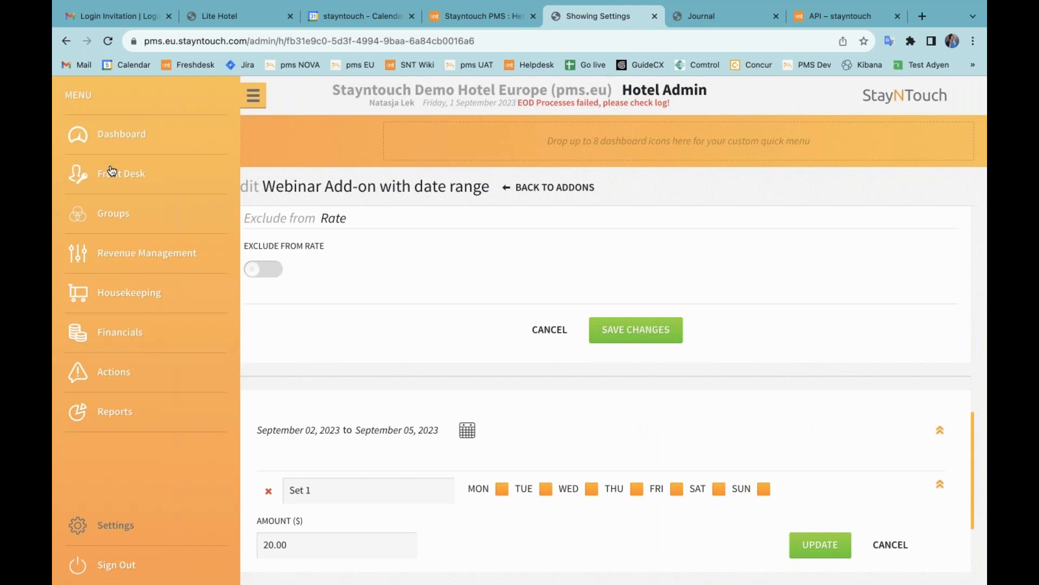
left_click(111, 172)
Step: Start a new reservation, search rooms and rates, and book the Best Available Rate
left_click(318, 173)
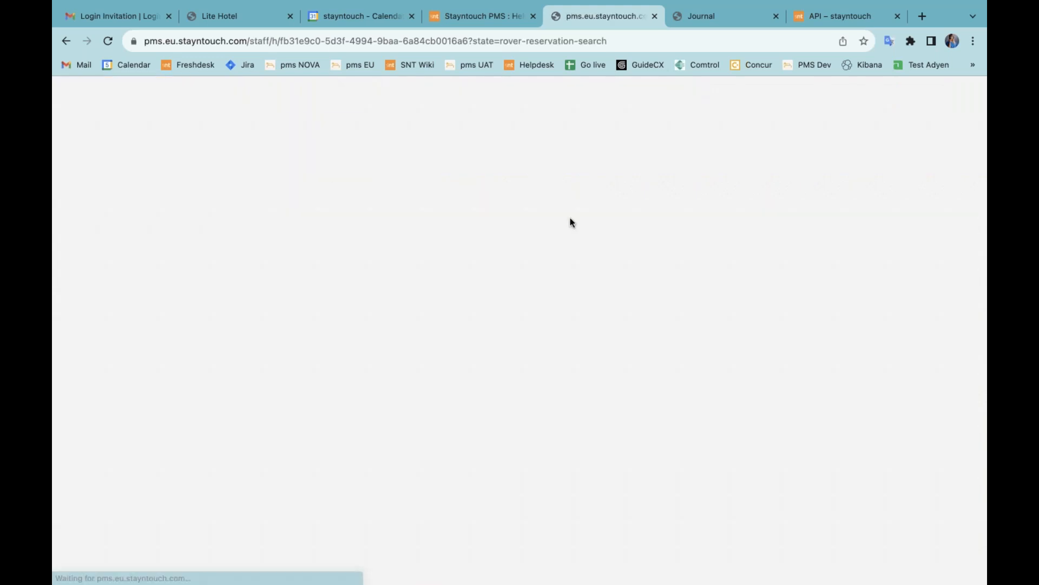
left_click(541, 527)
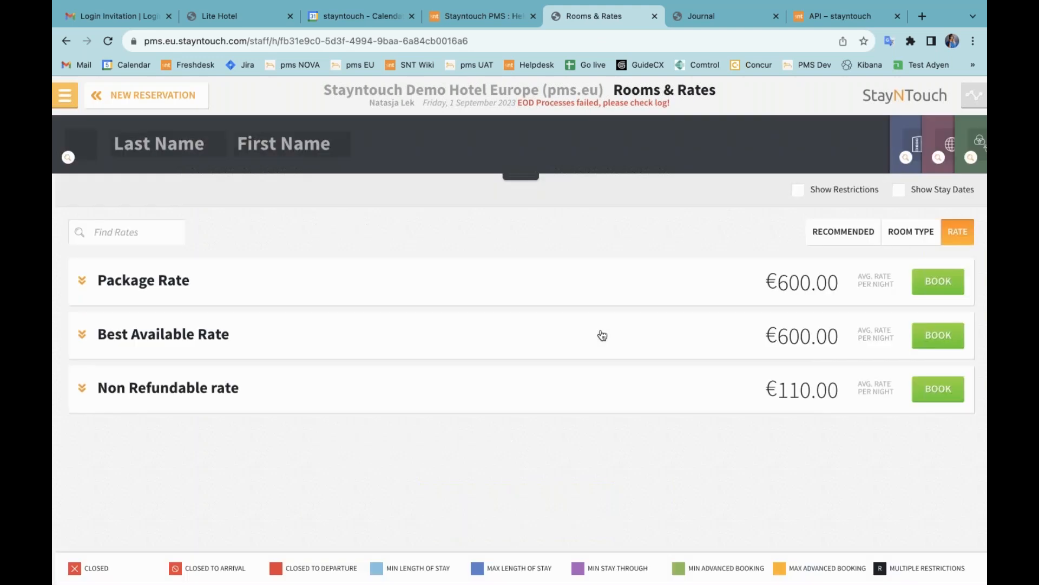
left_click(936, 336)
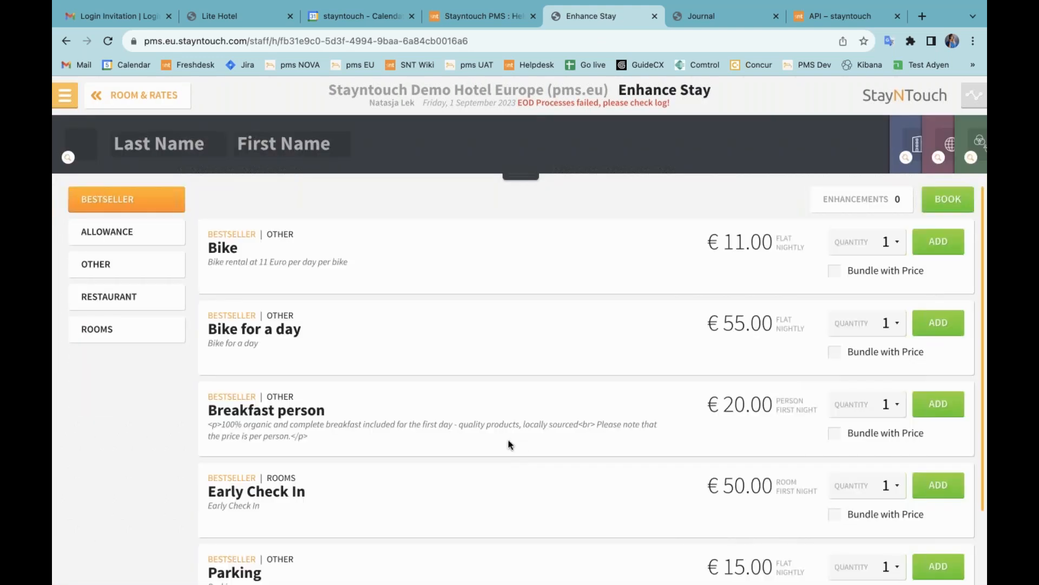
Step: Add the Webinar date-range add-on and €15.00 Parking from the OTHER category as enhancements
left_click(146, 268)
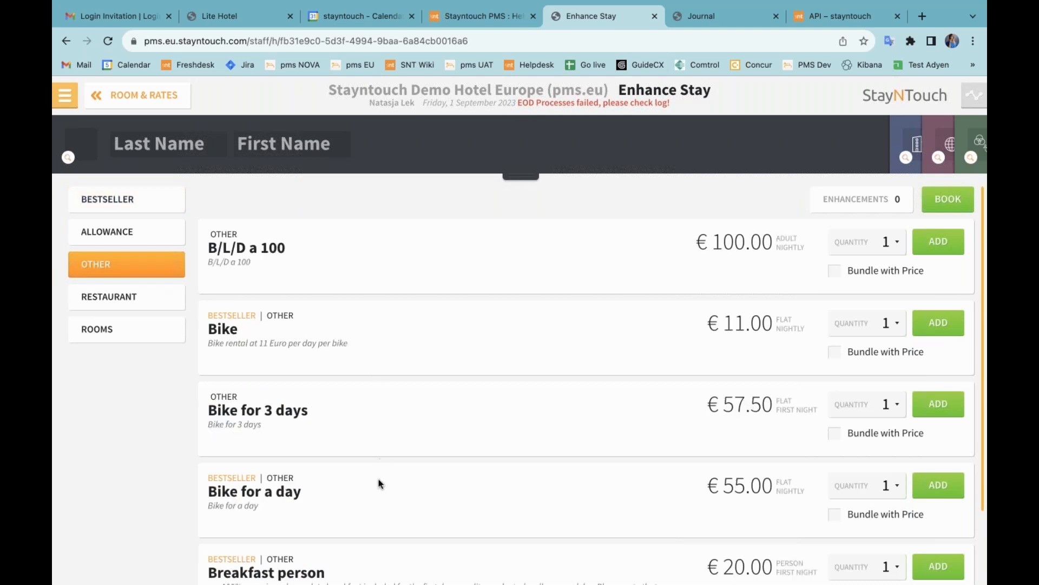
scroll(378, 466, "down", 5)
scroll(378, 483, "down", 7)
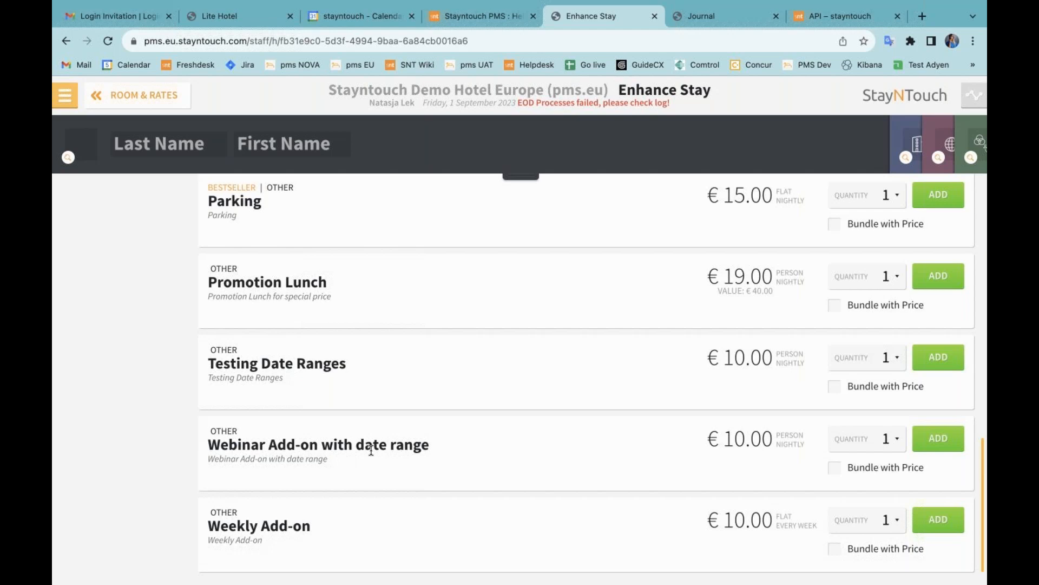
left_click(938, 438)
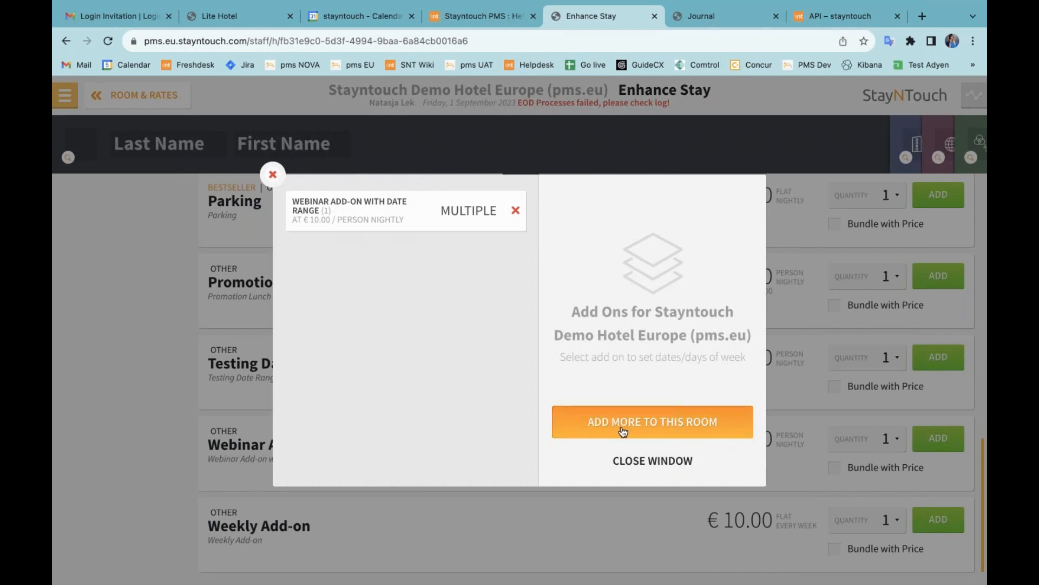
left_click(670, 461)
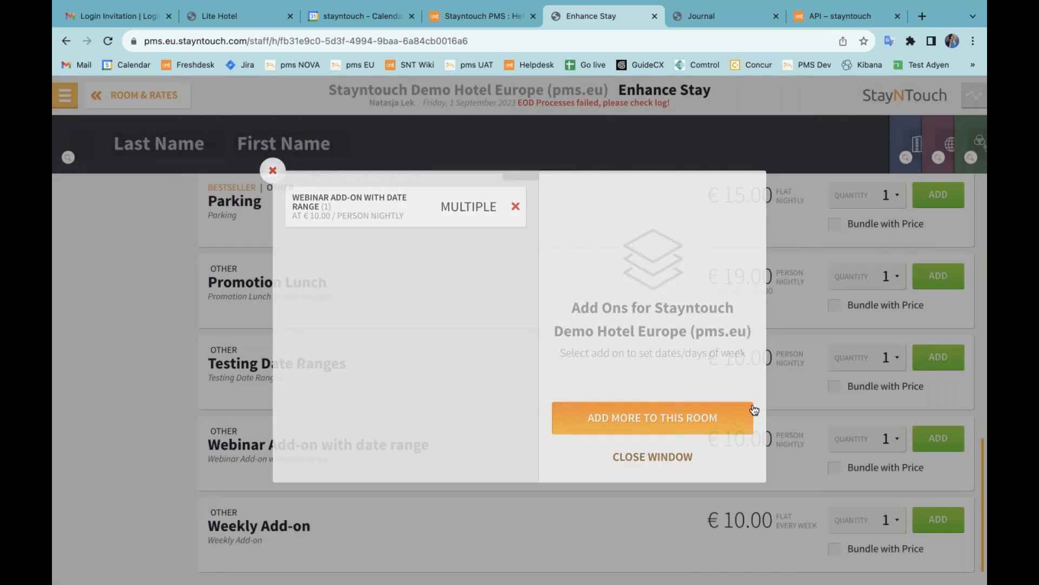
left_click(928, 203)
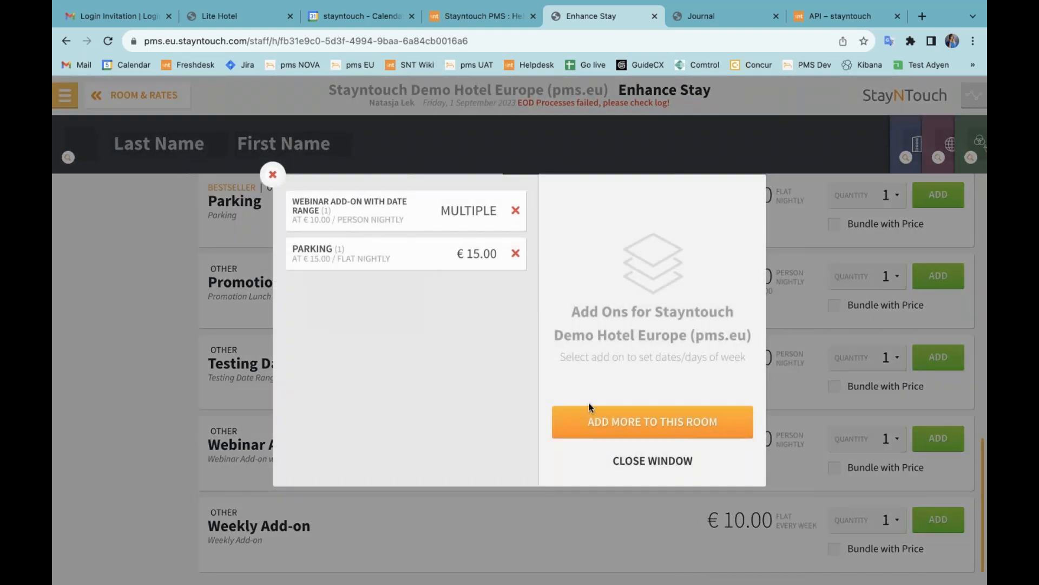
left_click(634, 466)
scroll(580, 373, "up", 10)
scroll(580, 372, "up", 3)
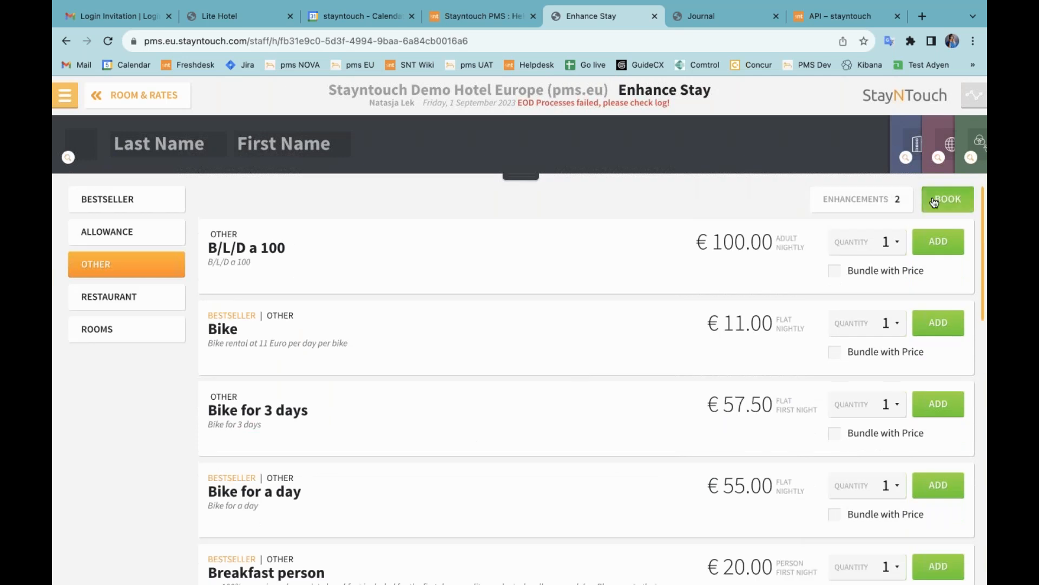
left_click(521, 176)
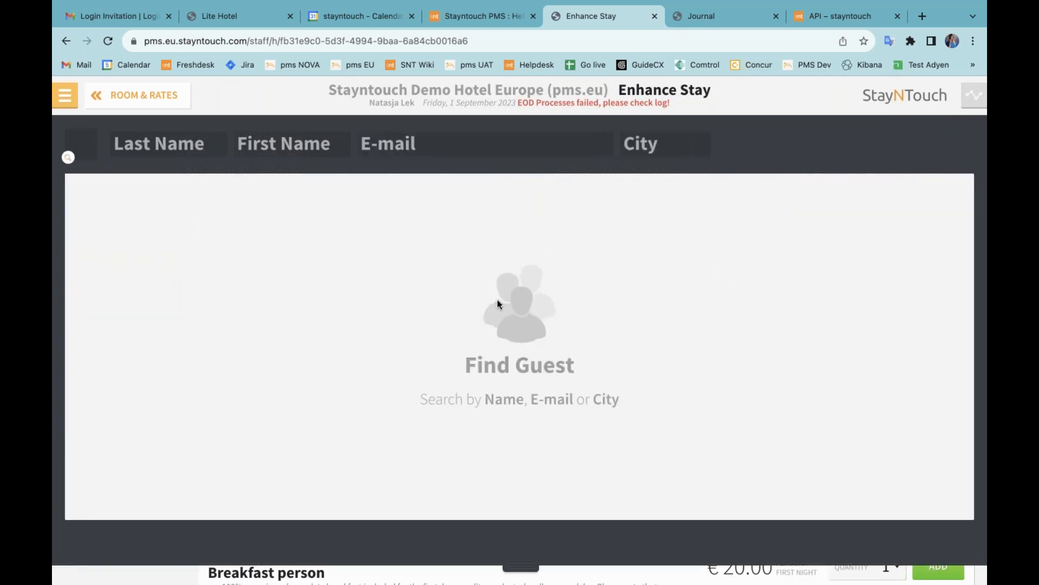
Step: Search for the guest by last and first name and select their existing profile
left_click(192, 145)
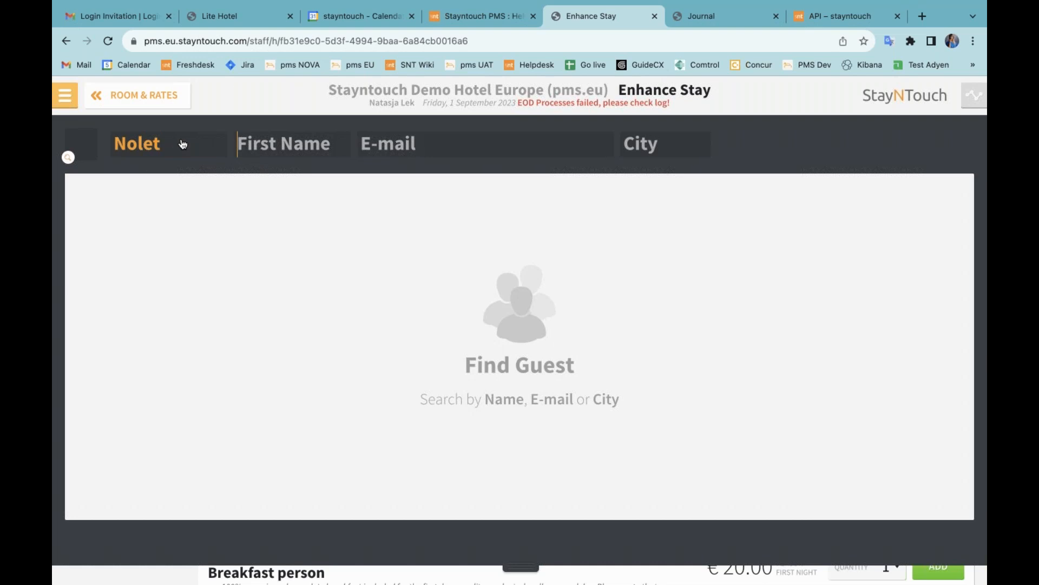
key("Tab")
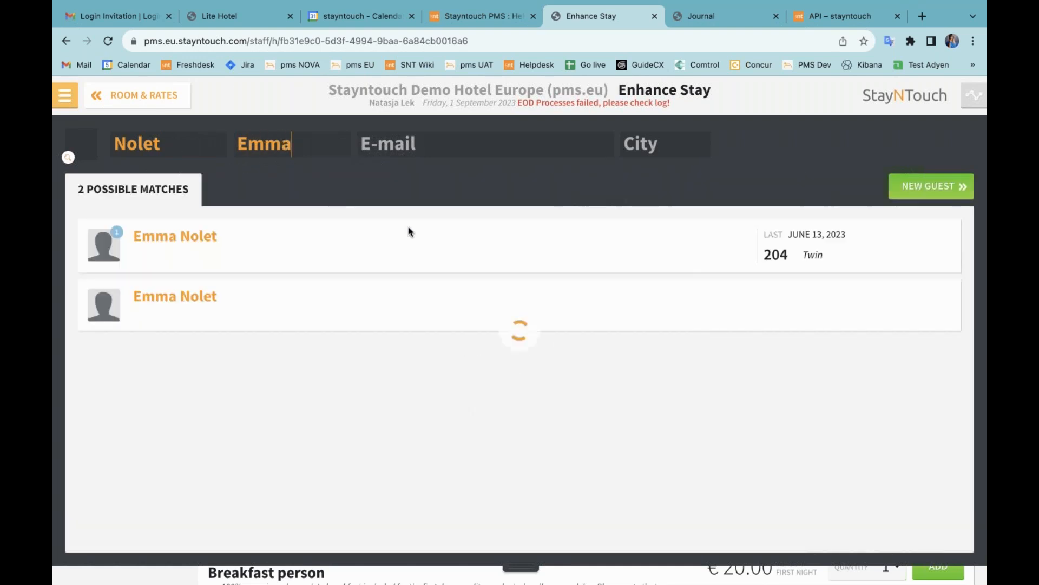
left_click(428, 251)
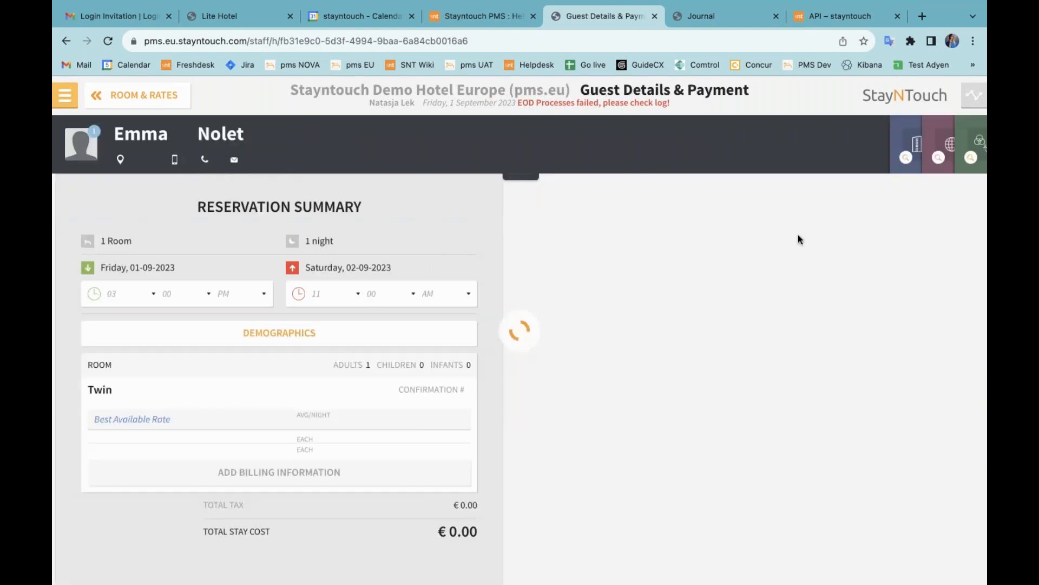
Step: Choose Cash Payment, defer the deposit, confirm the reservation and go to its stay card
left_click(672, 228)
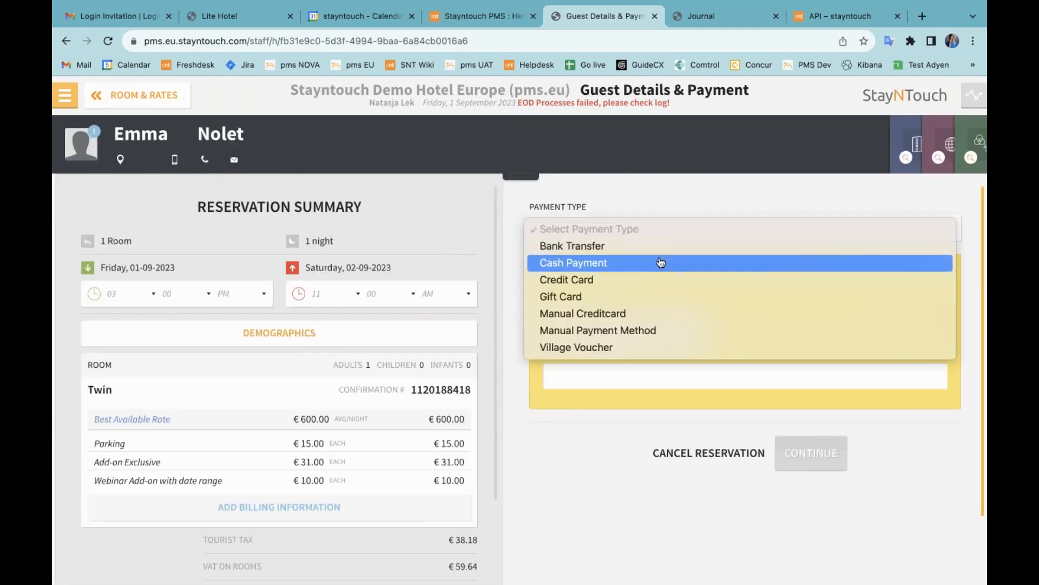
left_click(657, 261)
left_click(674, 419)
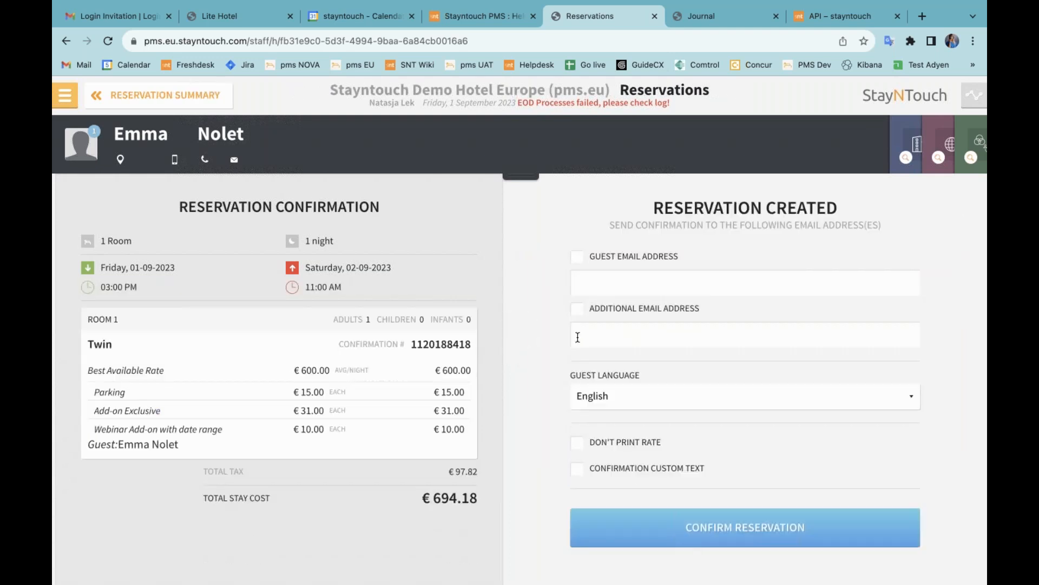
left_click(720, 527)
left_click(726, 247)
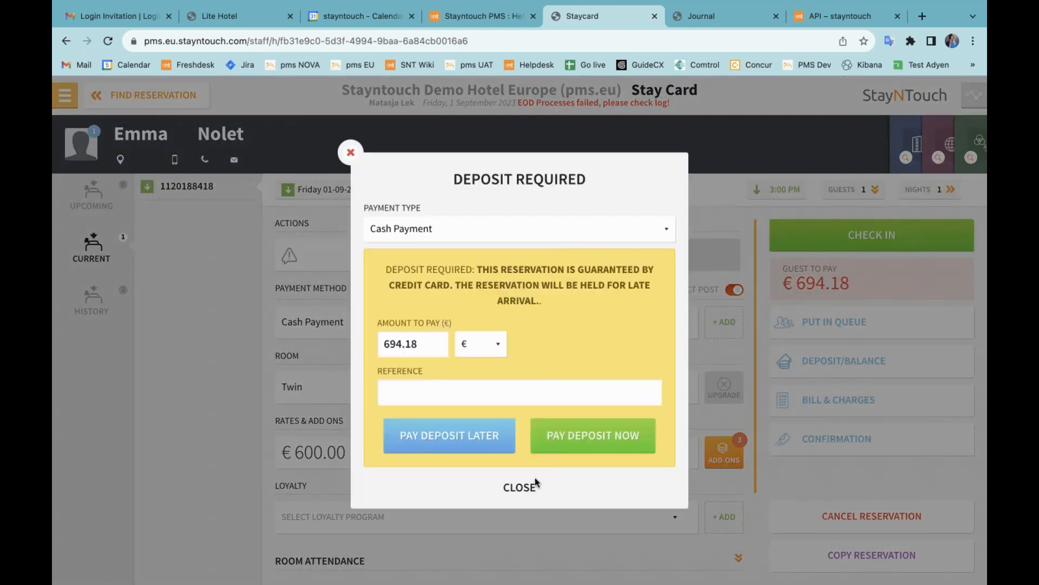
Step: Dismiss the deposit request and review the reservation's add-ons
left_click(535, 488)
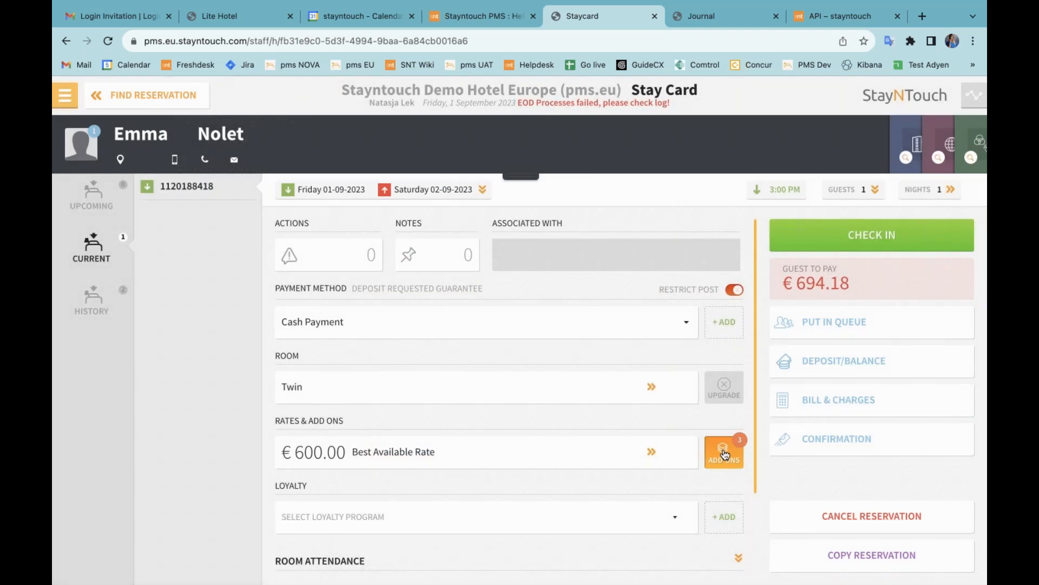
left_click(735, 459)
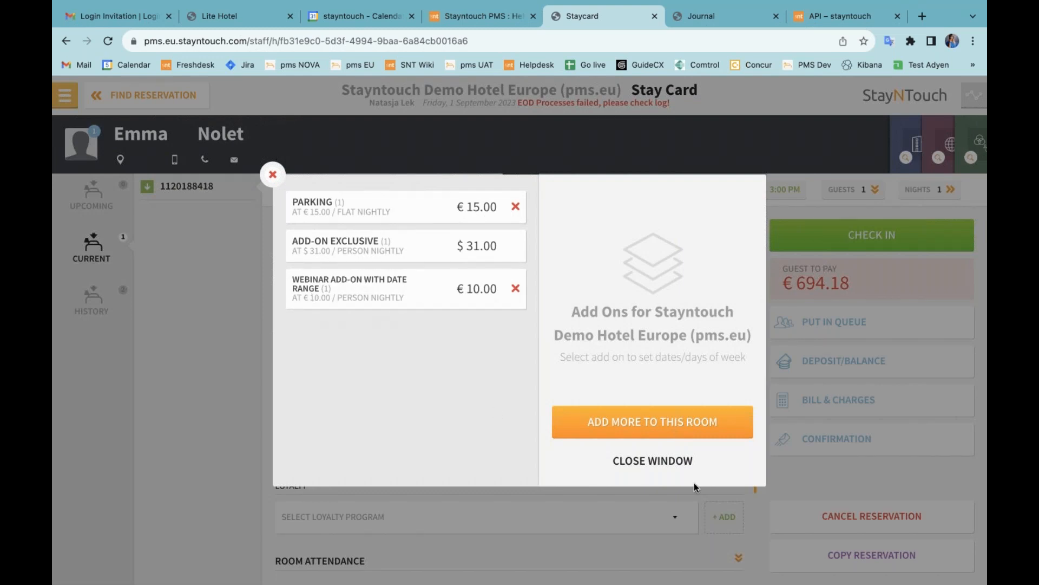
left_click(671, 465)
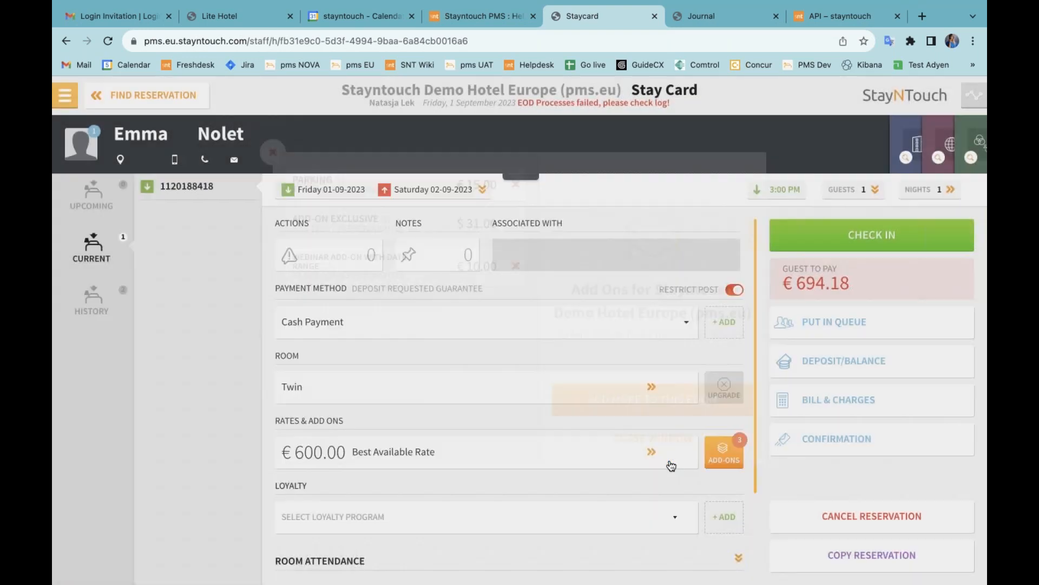
Step: Extend the departure to Monday 4 September 2023 and recheck the add-ons
left_click(928, 190)
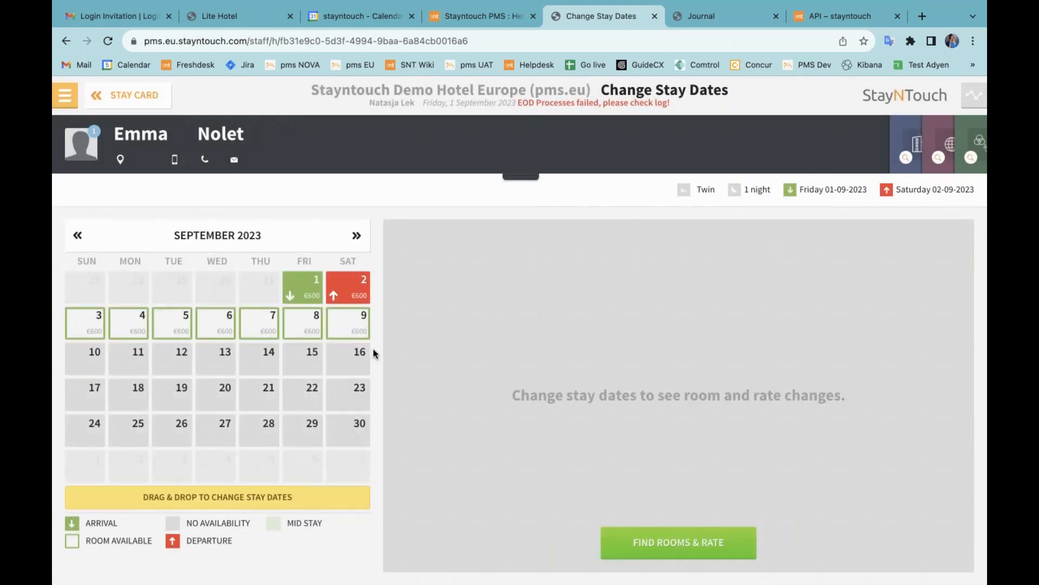
left_click_drag(360, 296, 133, 322)
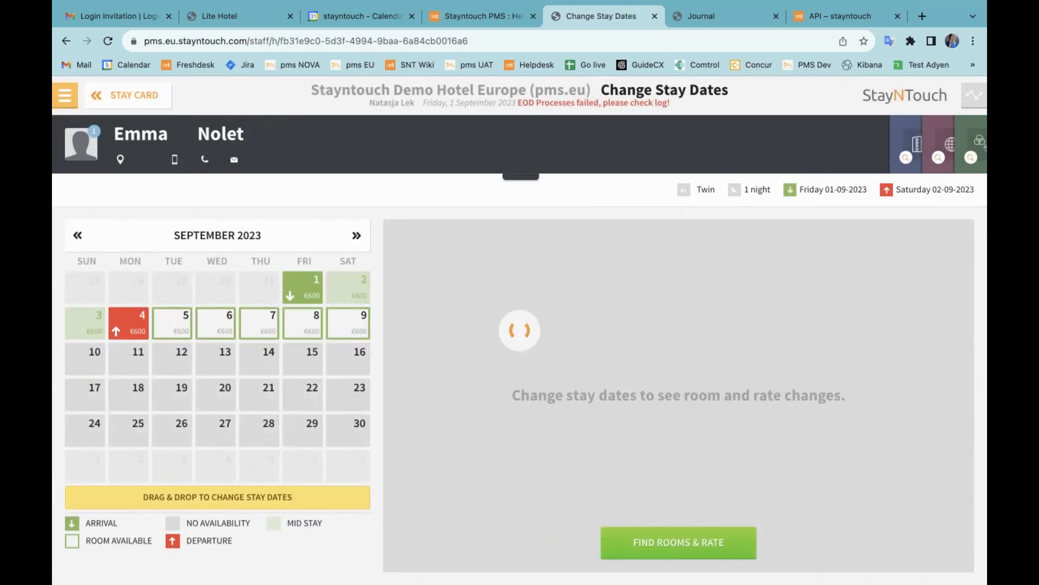
left_click(715, 399)
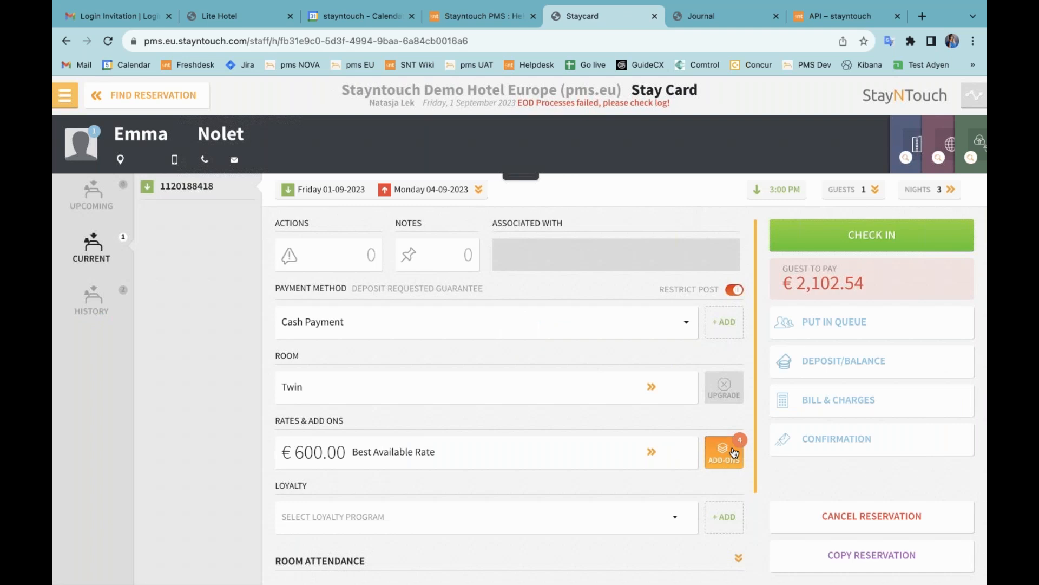
left_click(731, 452)
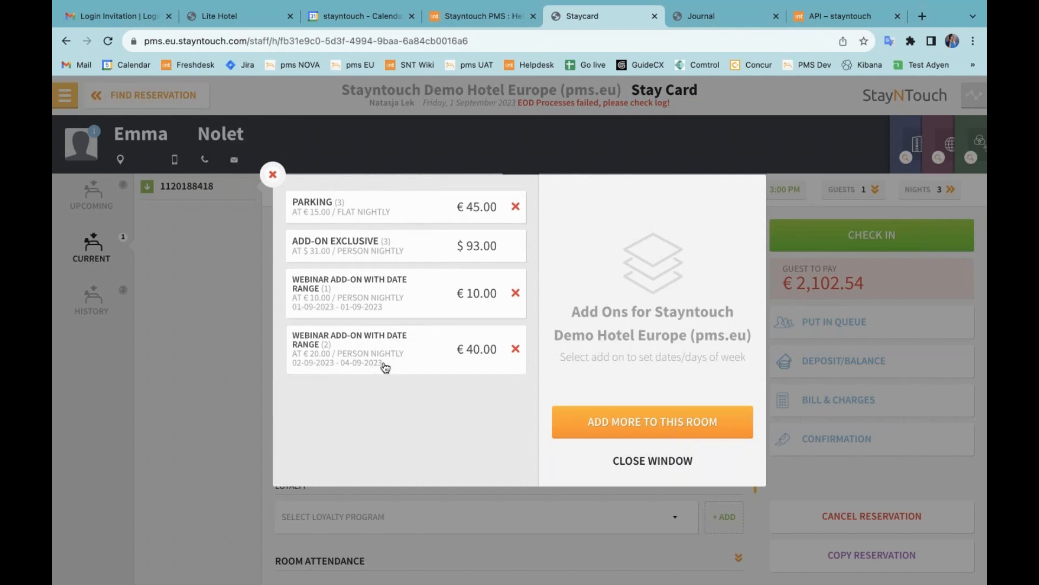
left_click(637, 462)
left_click(822, 394)
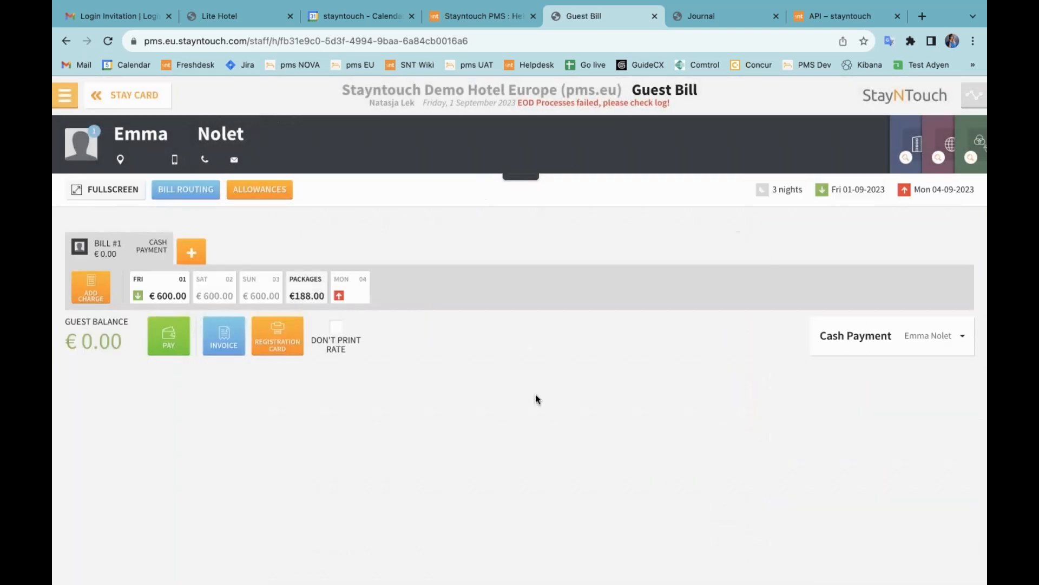
left_click(301, 293)
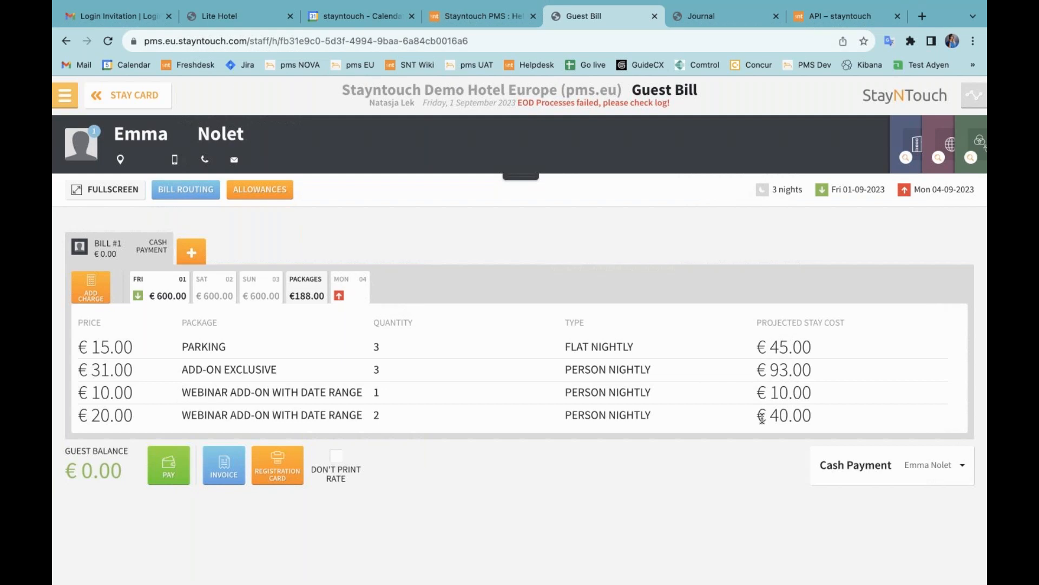
left_click(317, 286)
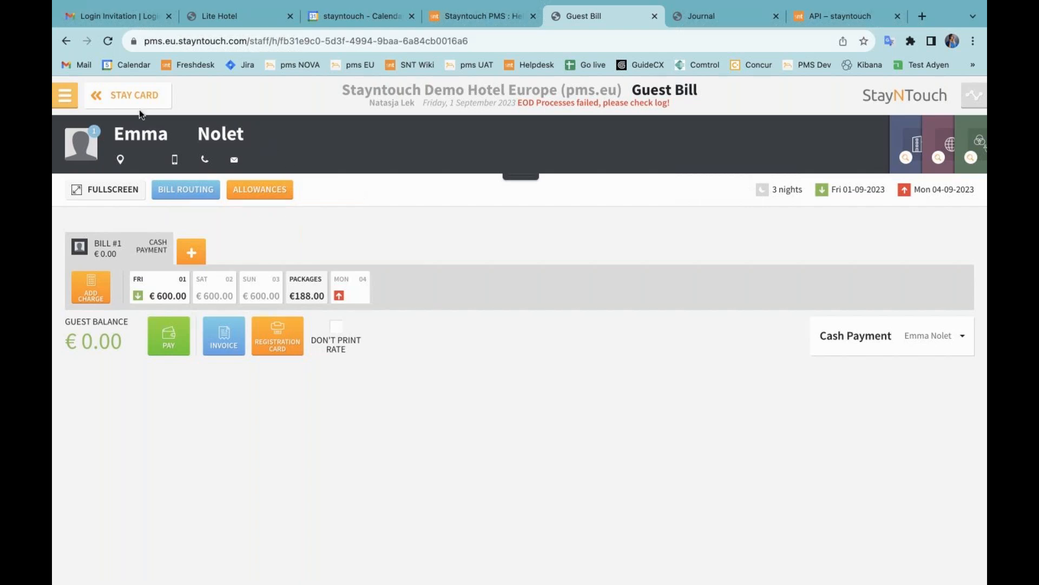
Step: Start another new reservation from Front Desk and book the Best Available Rate
left_click(64, 96)
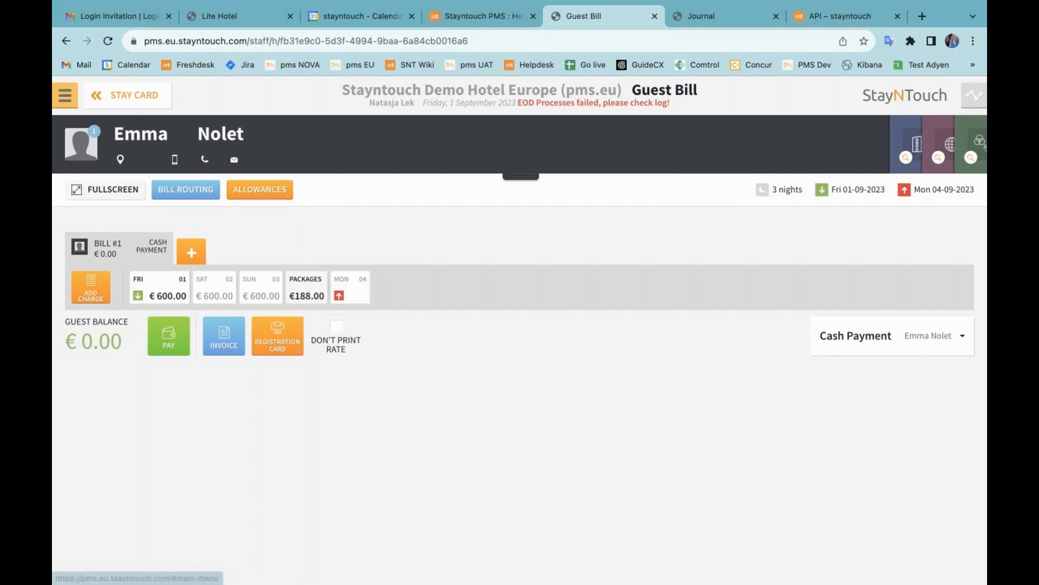
left_click(164, 184)
left_click(273, 179)
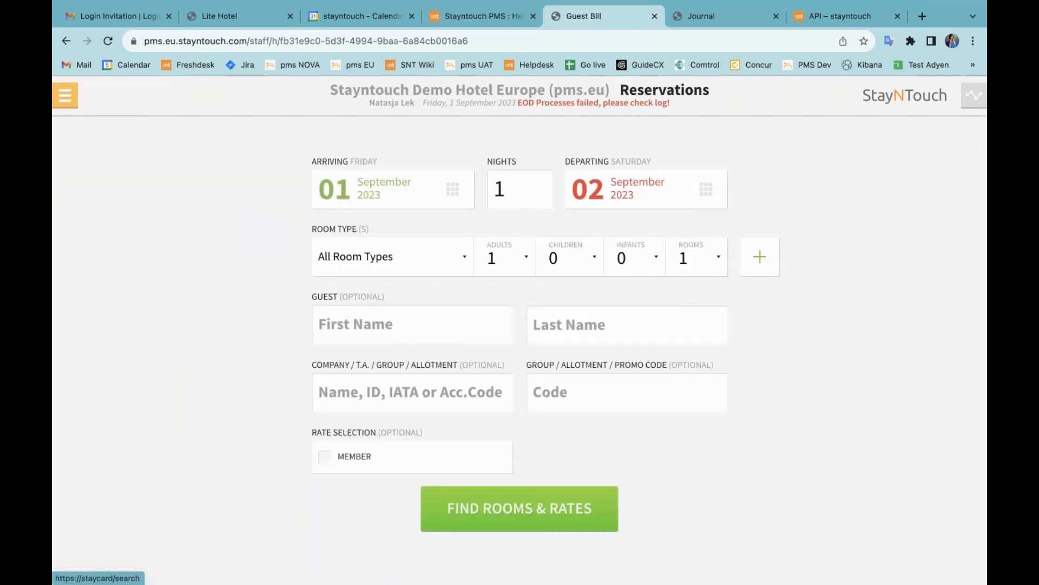
left_click(557, 515)
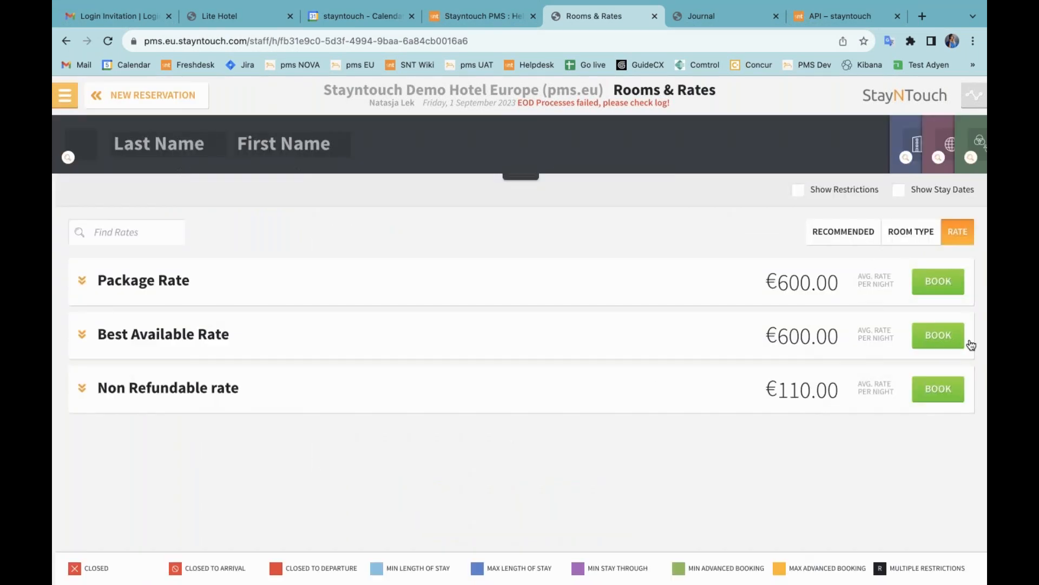
left_click(939, 336)
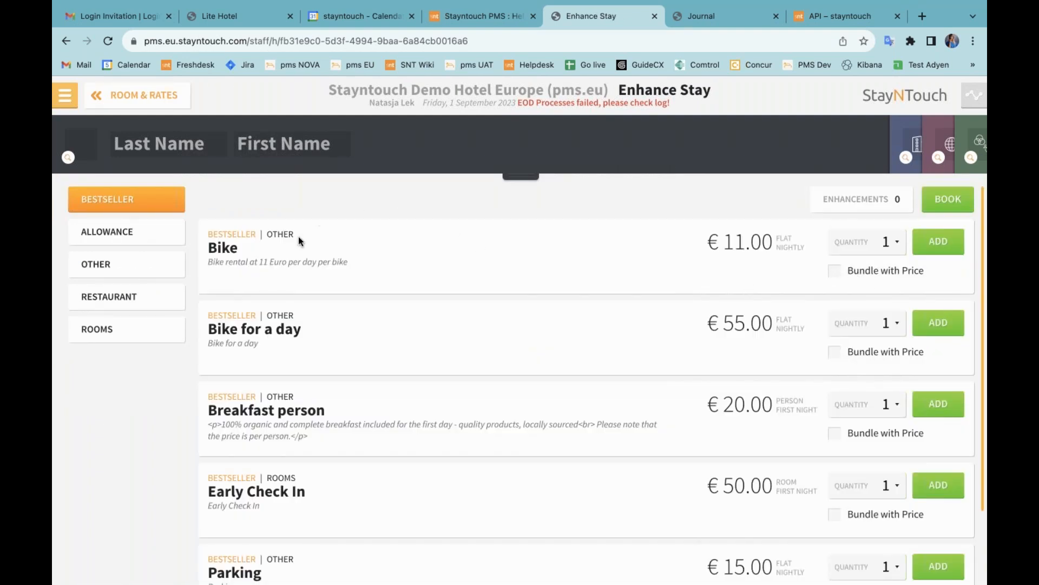
Step: Add the Bike add-on bundled with the price
left_click(835, 271)
left_click(934, 248)
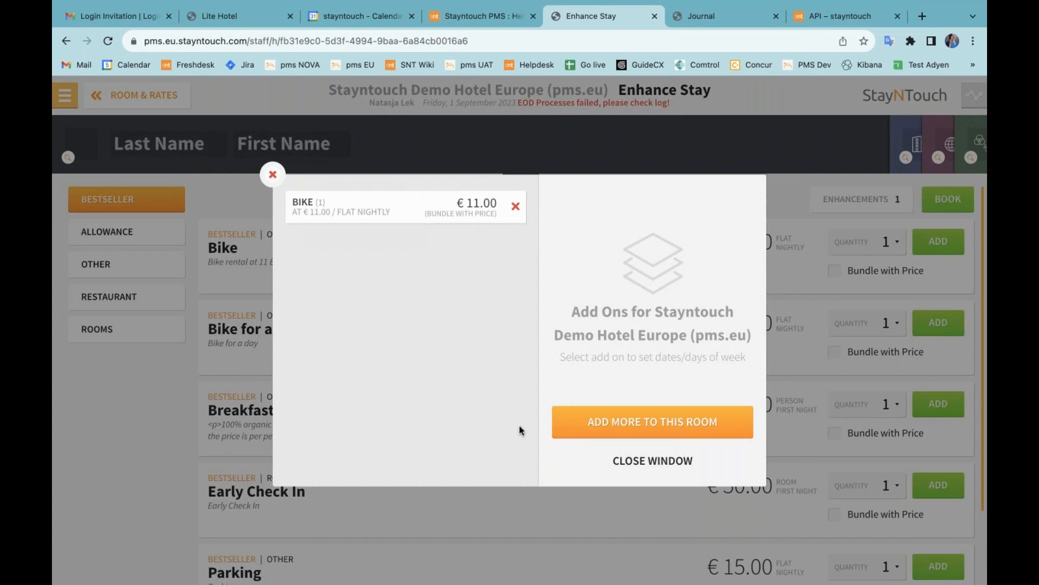
left_click(683, 467)
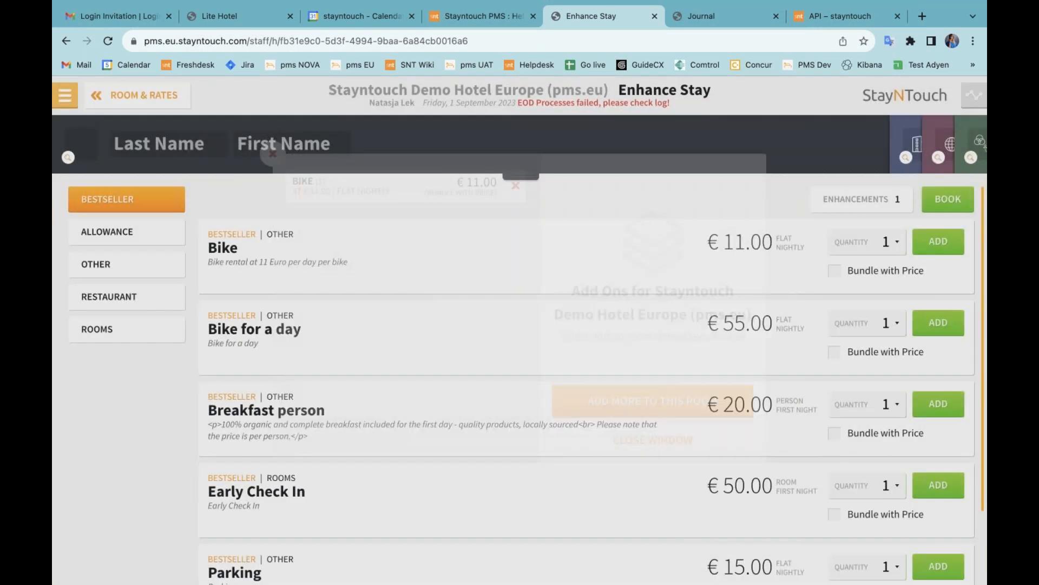
Step: Go to the Dashboard and start a reservation search by the guest's surname
left_click(64, 98)
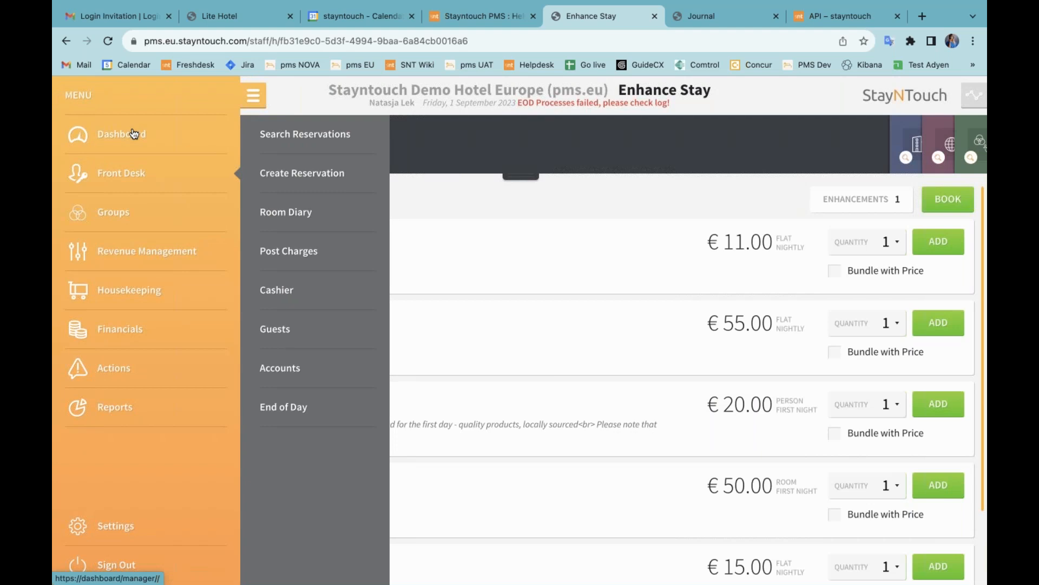
left_click(133, 133)
left_click(342, 134)
type("Nol")
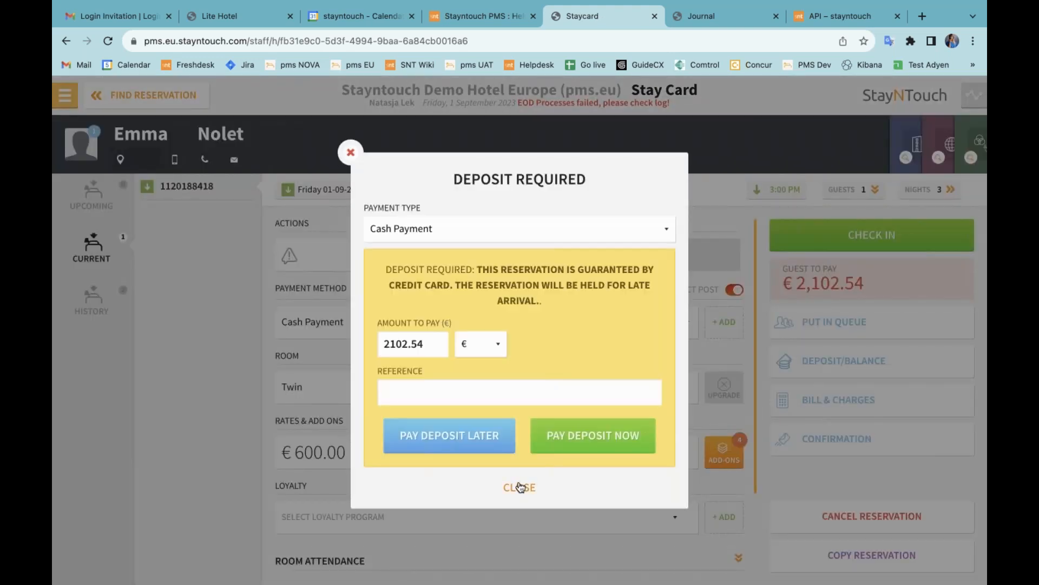
Step: Delete the €40.00 webinar add-on and Parking, keeping only Add-on Exclusive, then open Enhance Stay
left_click(520, 487)
left_click(722, 452)
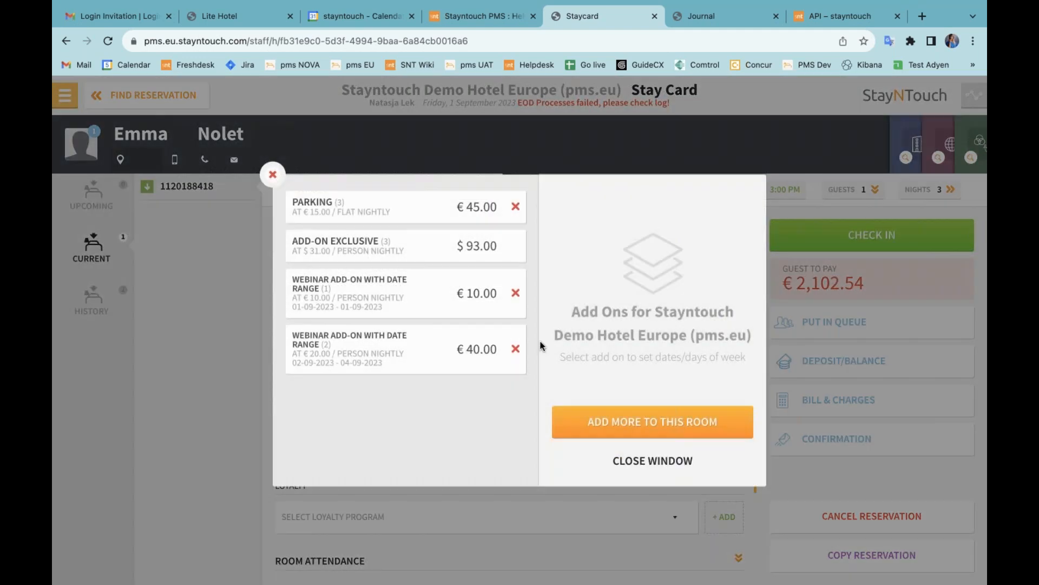
left_click(515, 348)
left_click(533, 381)
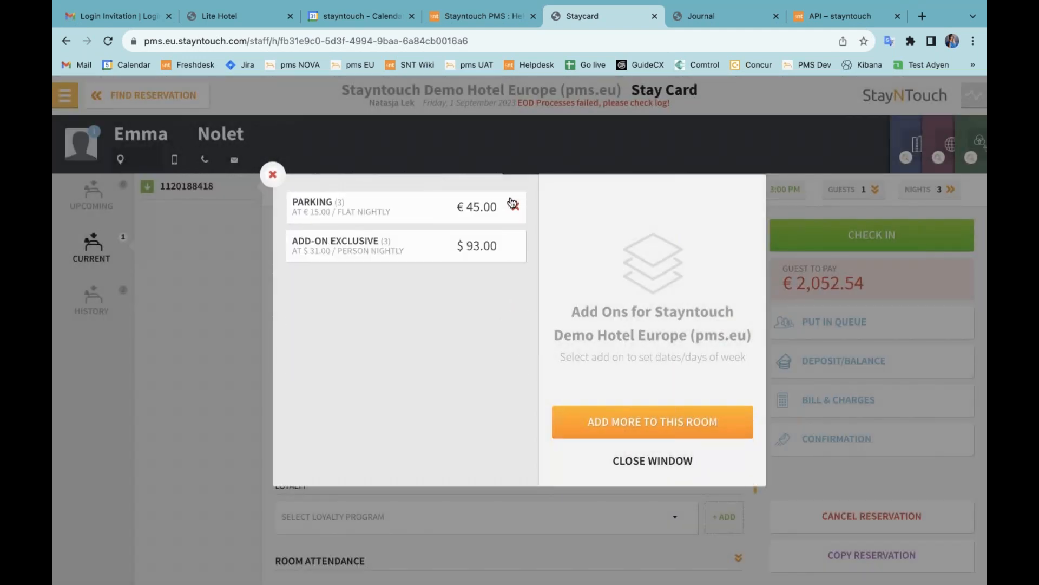
left_click(516, 208)
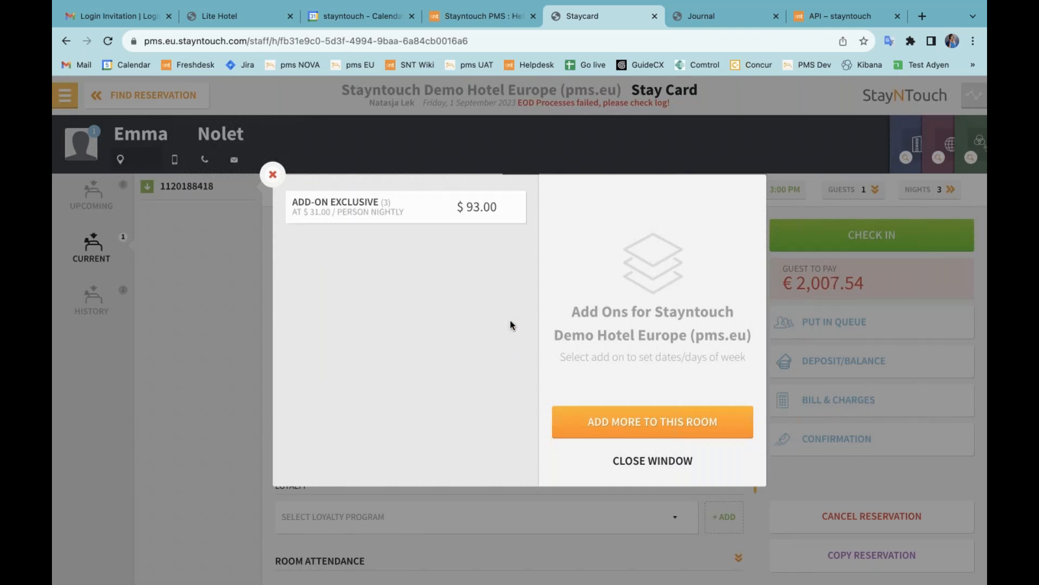
left_click(678, 432)
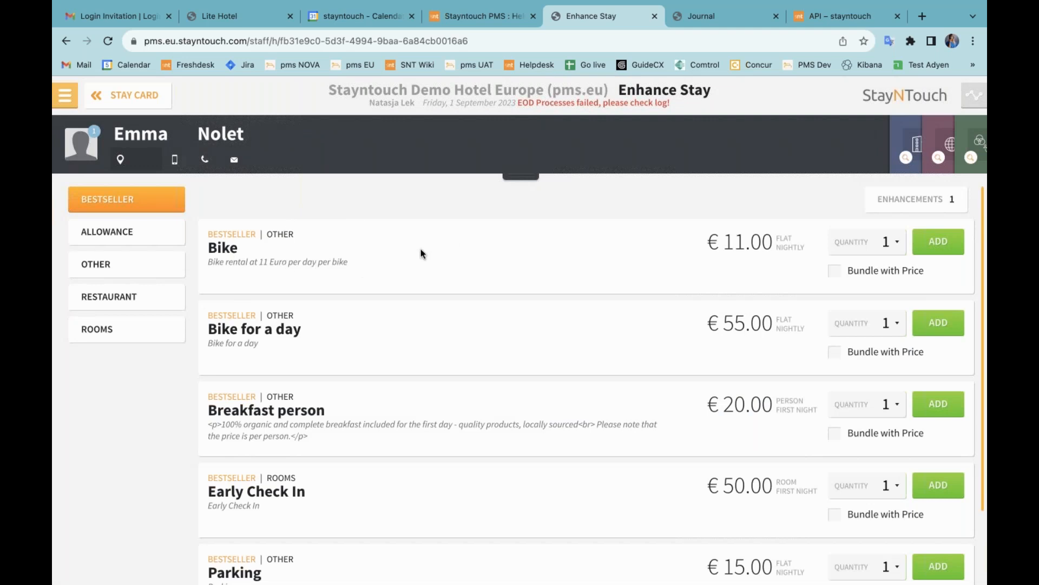
Step: Add Bike and Parking, each bundled with the price, and return to the stay card
left_click(837, 274)
left_click(950, 246)
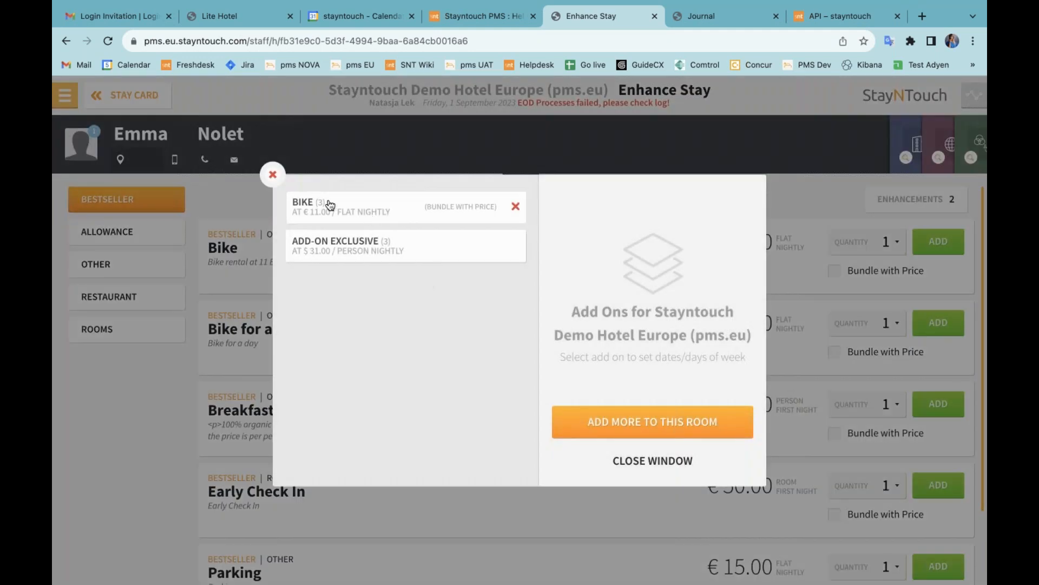
left_click(634, 461)
scroll(815, 376, "down", 2)
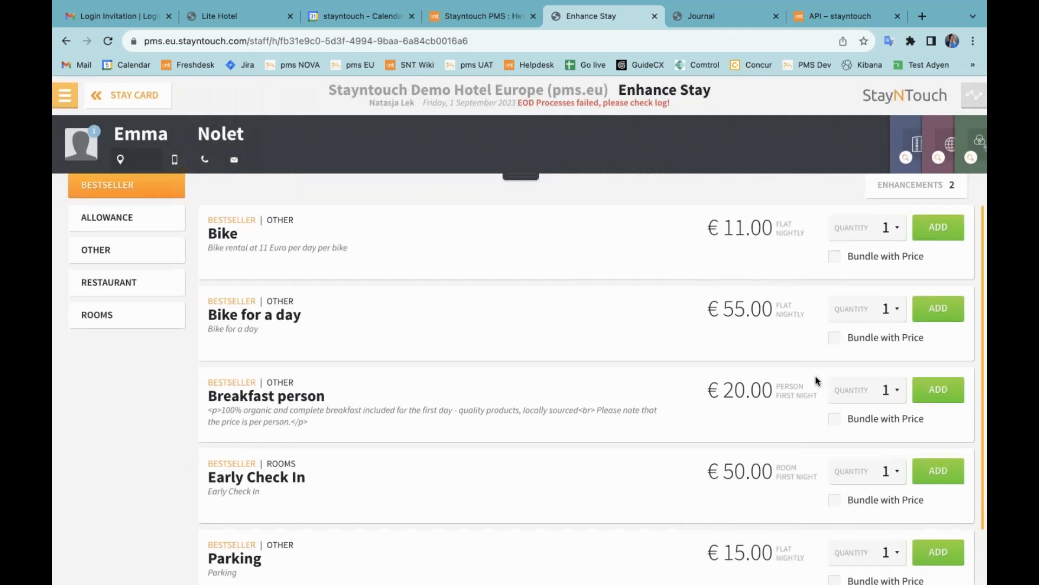
scroll(837, 479, "down", 1)
scroll(837, 479, "up", 2)
scroll(837, 479, "down", 2)
left_click(835, 549)
left_click(939, 521)
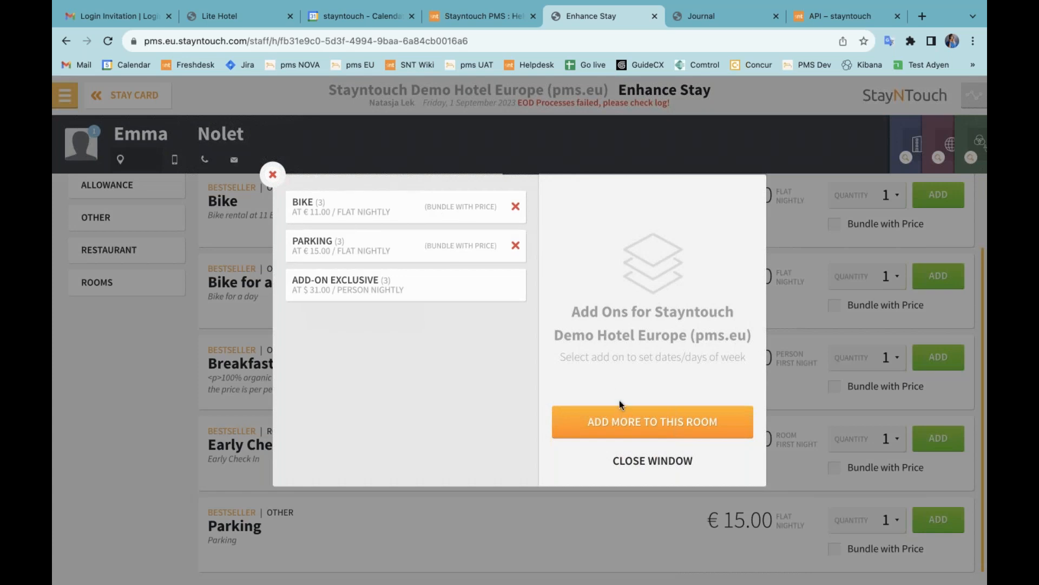
left_click(604, 445)
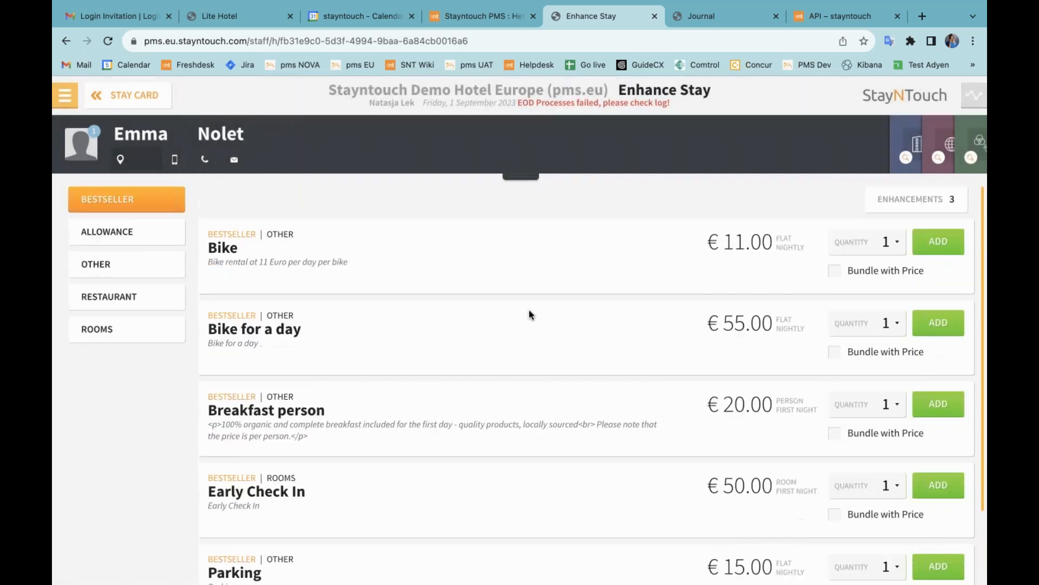
left_click(153, 97)
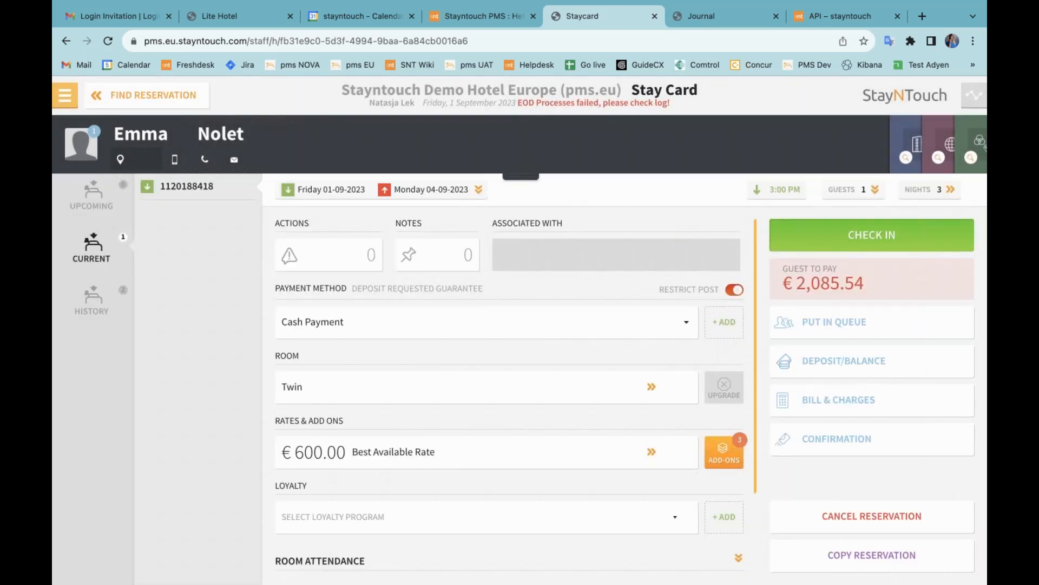
Step: Check the guest into room 405 with a signed registration card, skipping key printing
left_click(872, 235)
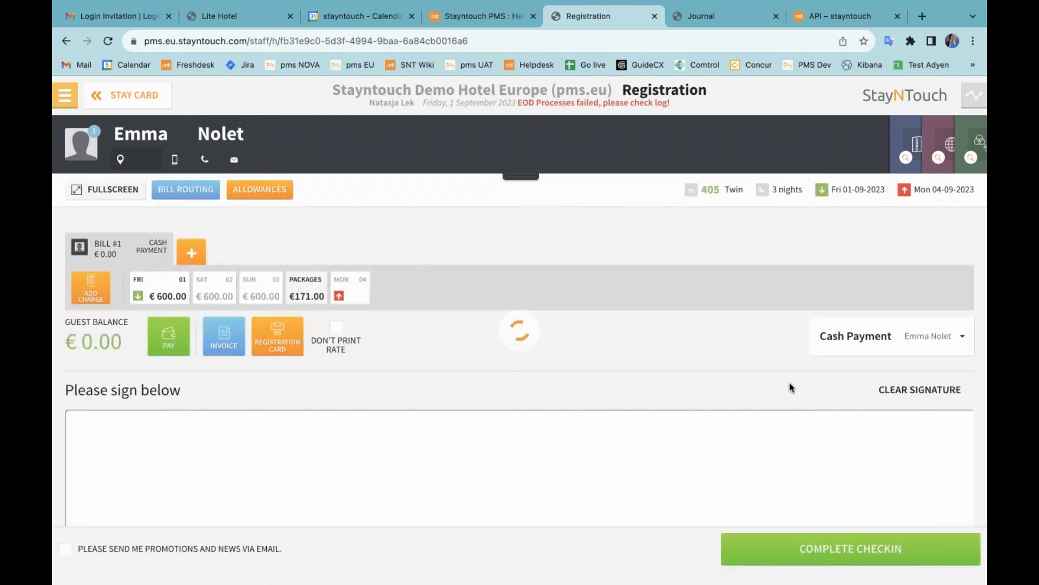
left_click_drag(295, 477, 576, 475)
left_click(796, 563)
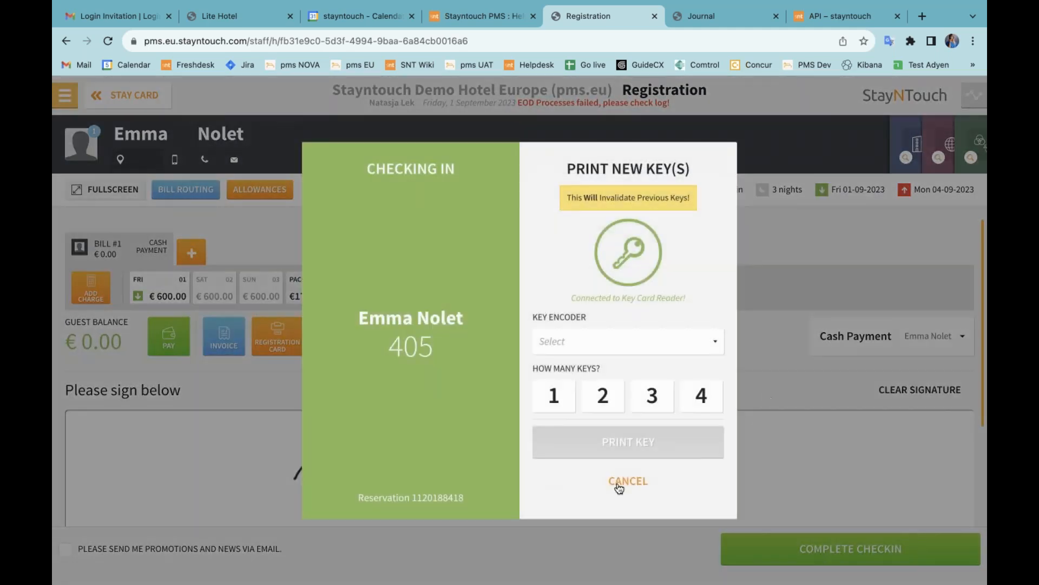
left_click(627, 481)
left_click(636, 394)
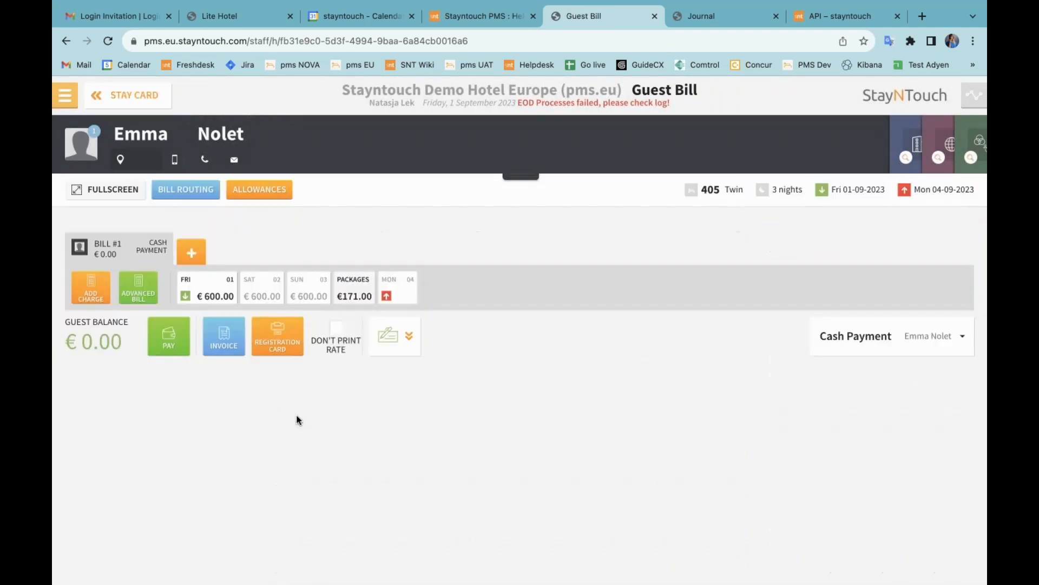
Step: Post room charges via Advanced Bill and inspect the €1,878.00 Add-on Bundle's charges
left_click(138, 285)
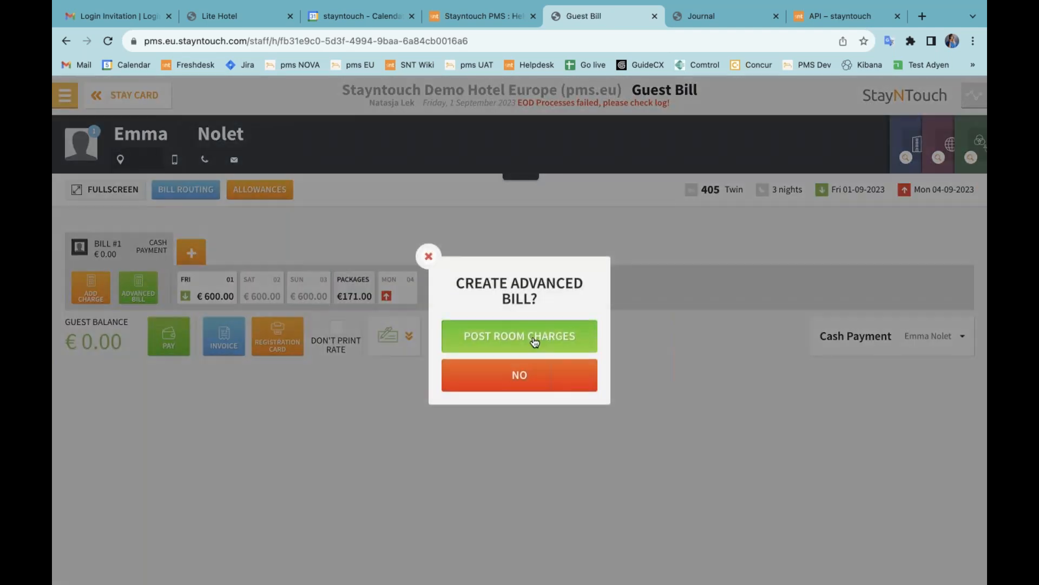
left_click(534, 340)
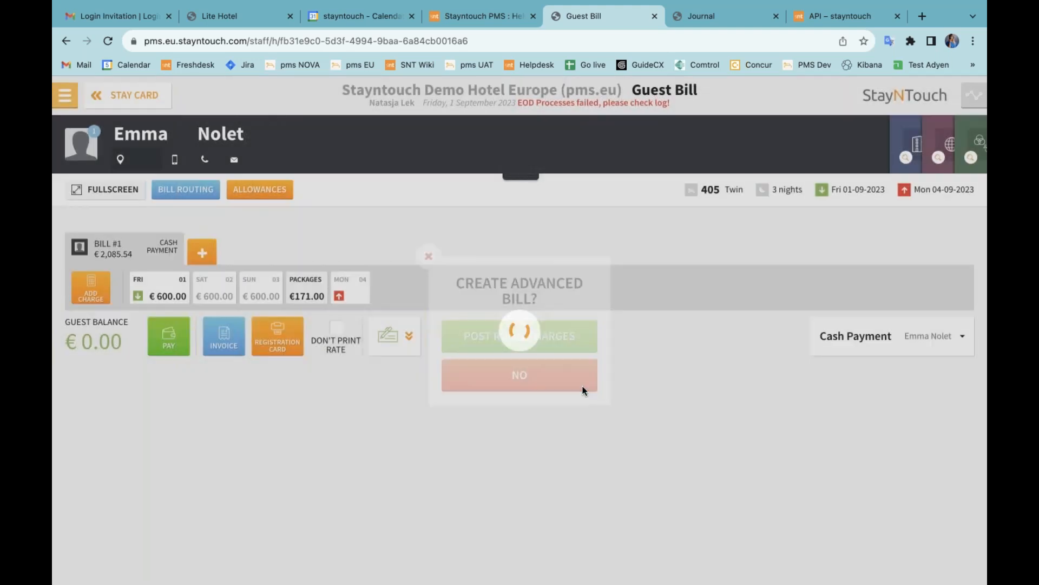
scroll(431, 422, "down", 2)
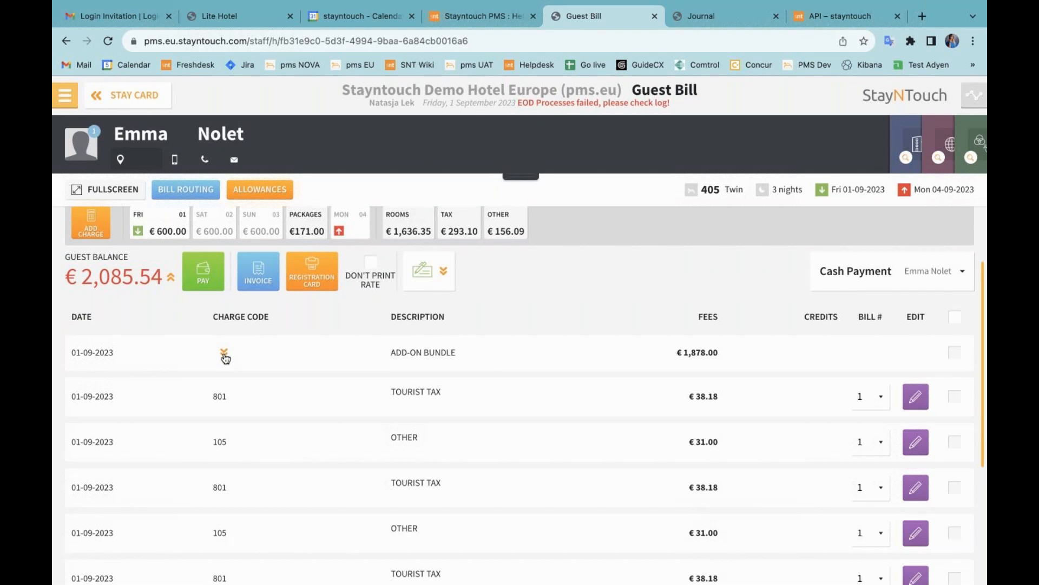
left_click(224, 355)
scroll(232, 394, "down", 2)
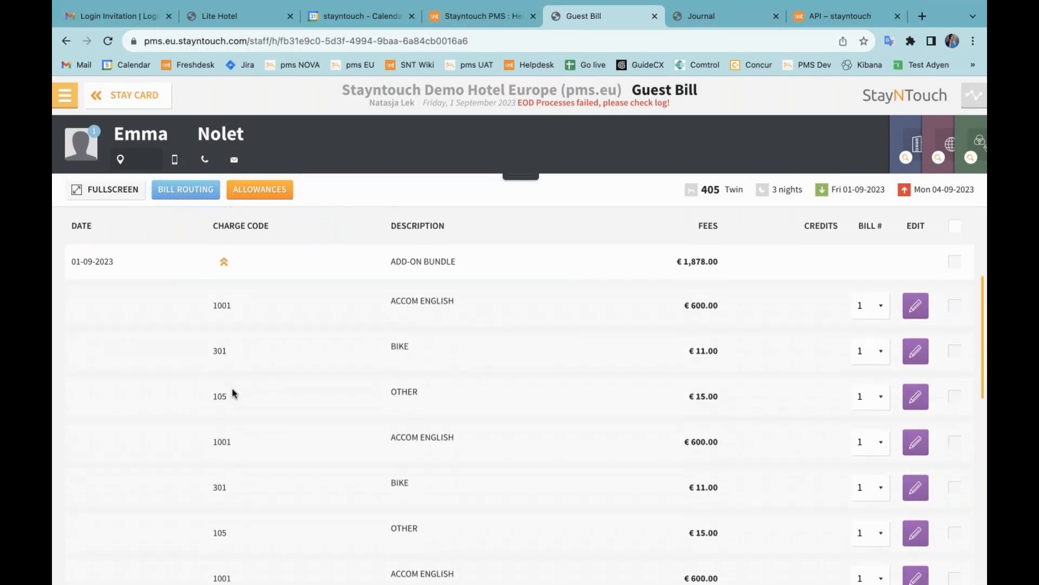
scroll(421, 373, "down", 1)
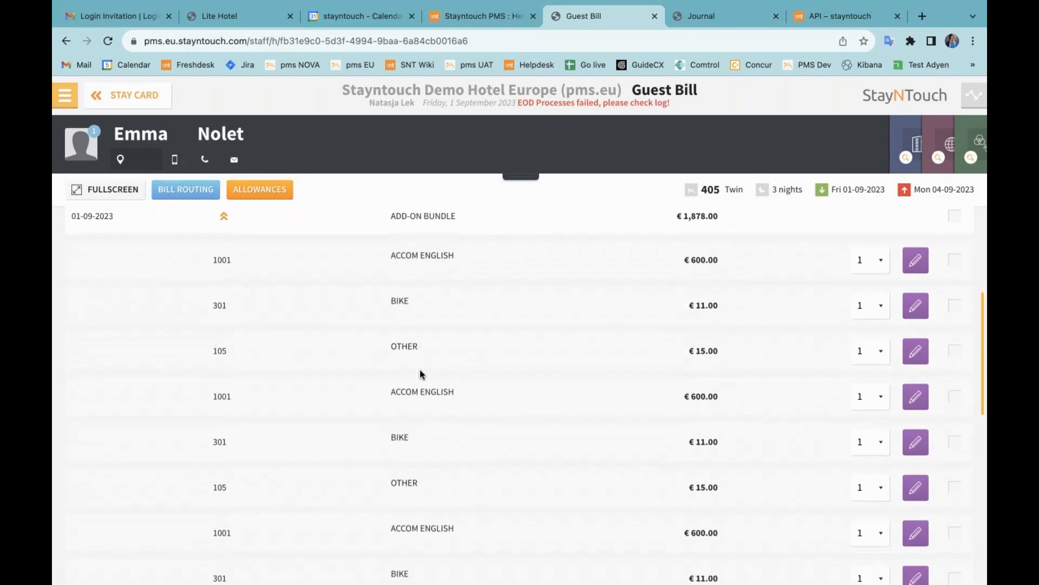
scroll(421, 373, "down", 5)
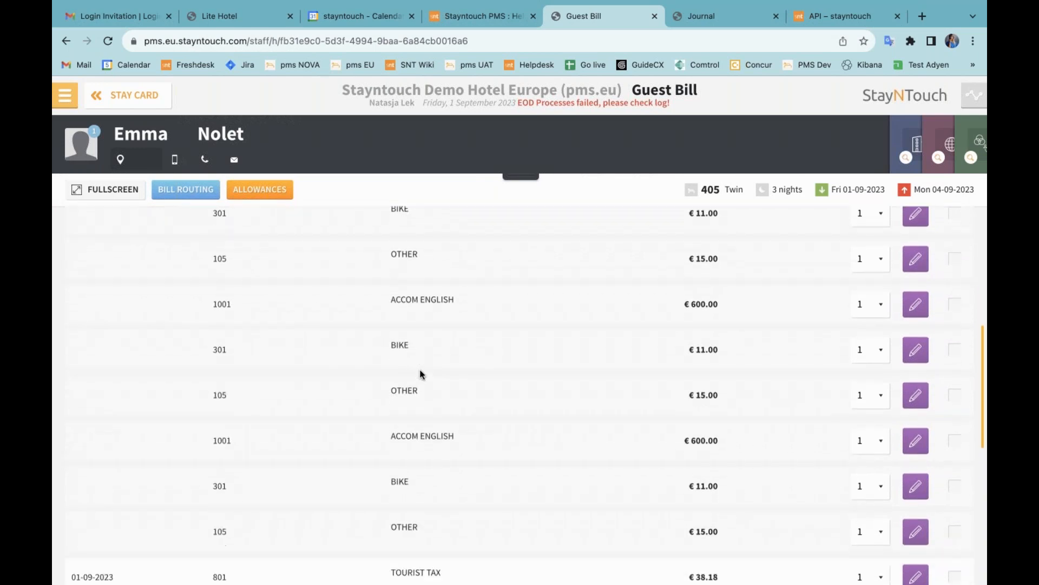
scroll(420, 371, "up", 8)
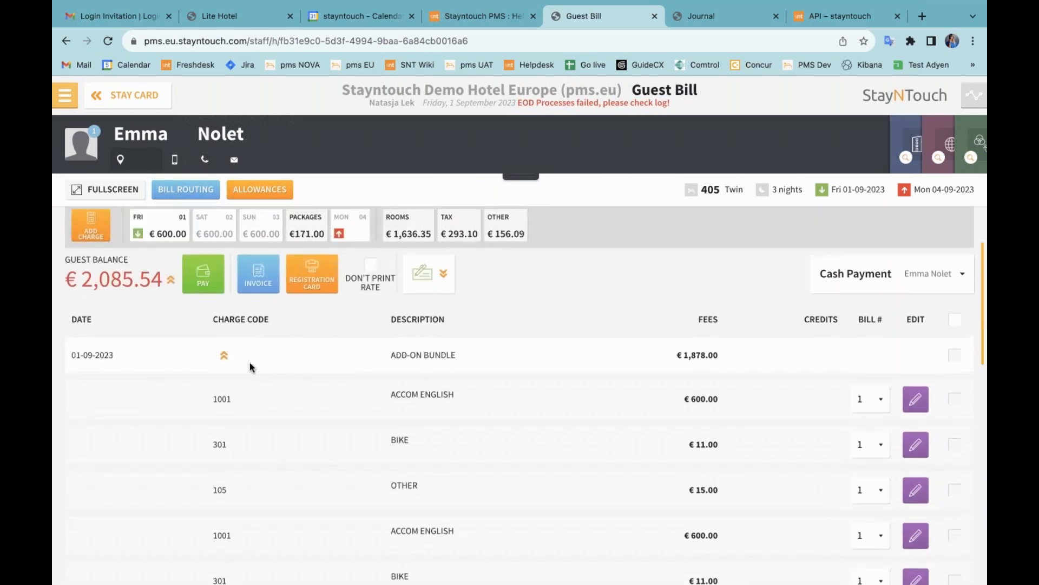
left_click(224, 357)
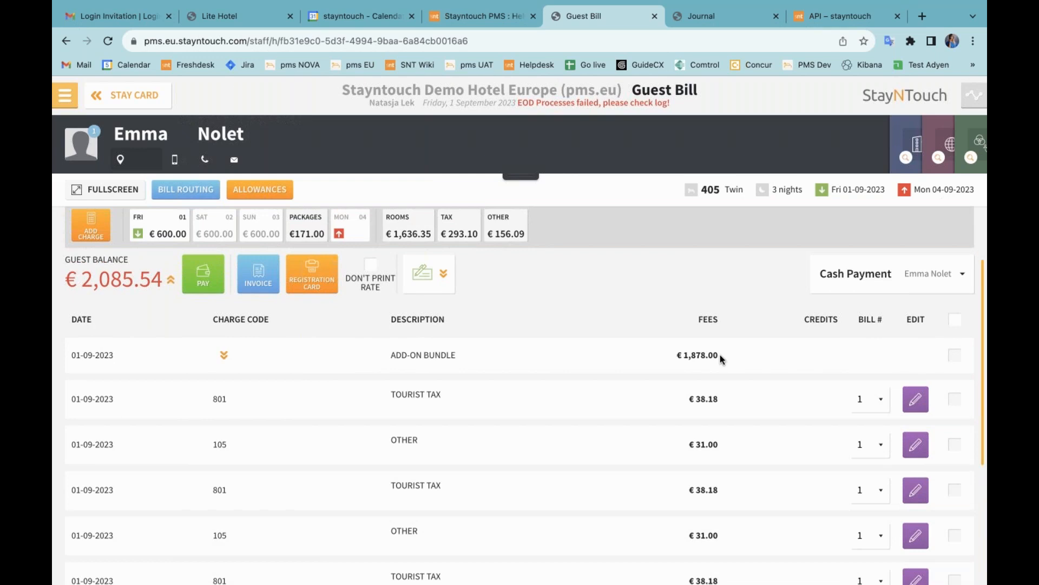
left_click_drag(720, 355, 675, 355)
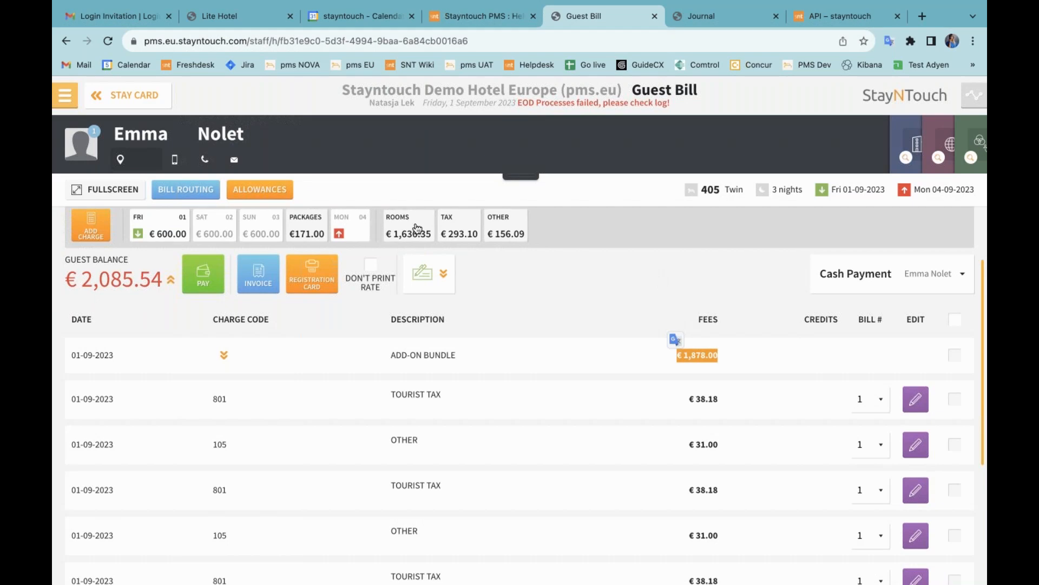
Step: Open the Webinar Group from Manage Groups and view its Add-ons & Packages
left_click(60, 99)
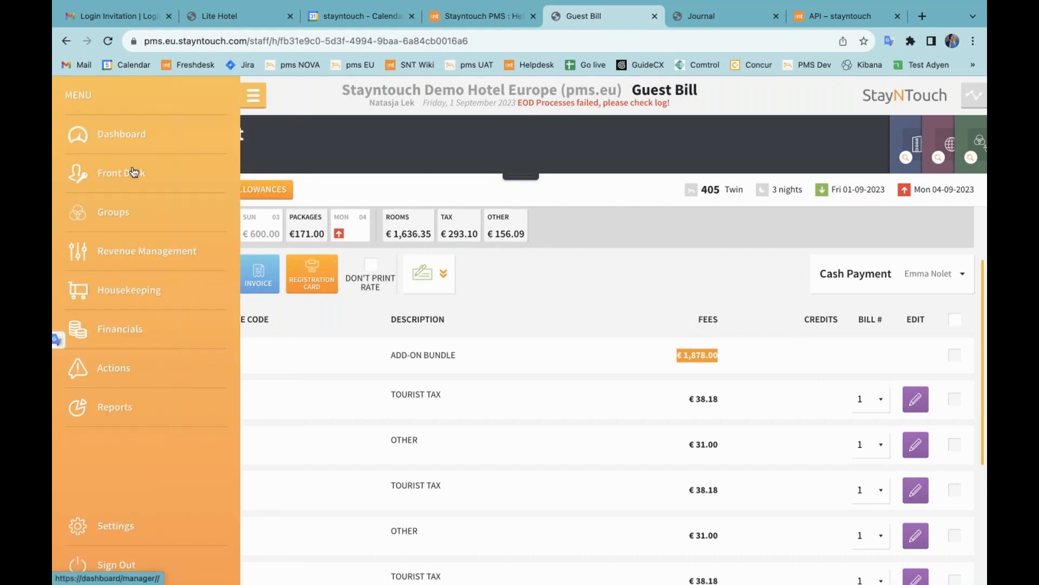
left_click(127, 216)
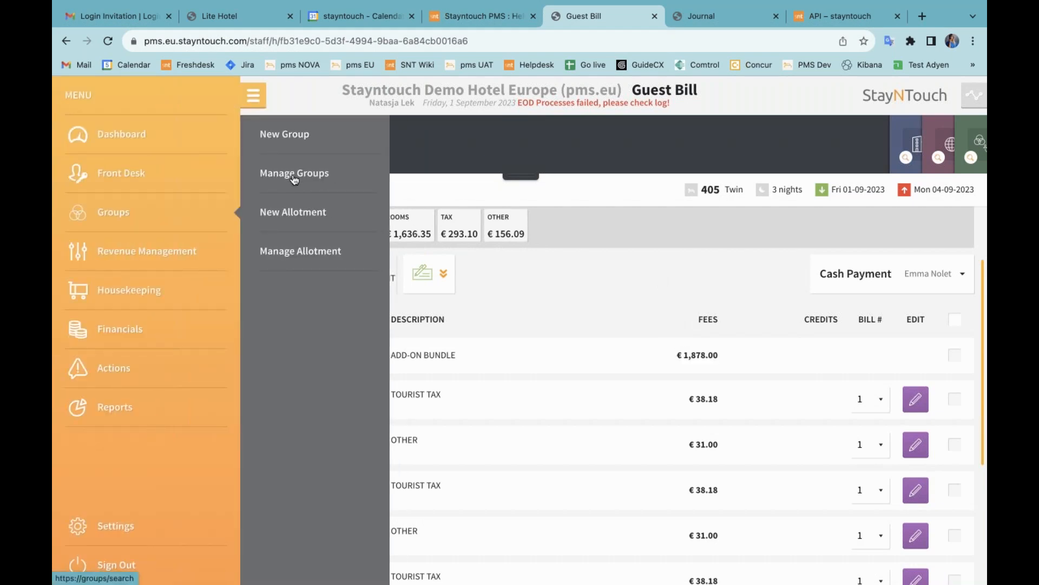
left_click(294, 177)
left_click(178, 364)
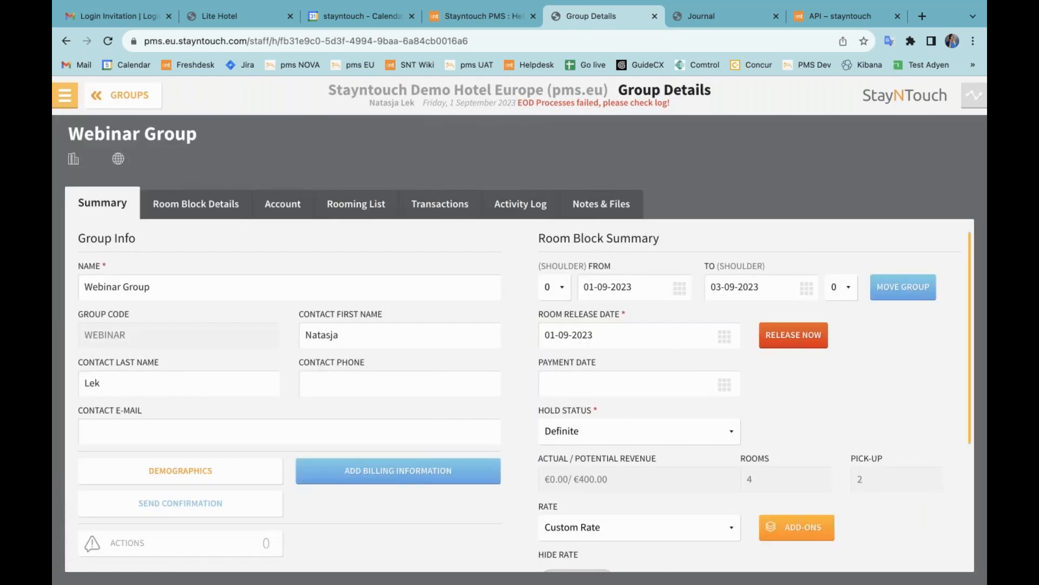
left_click(792, 532)
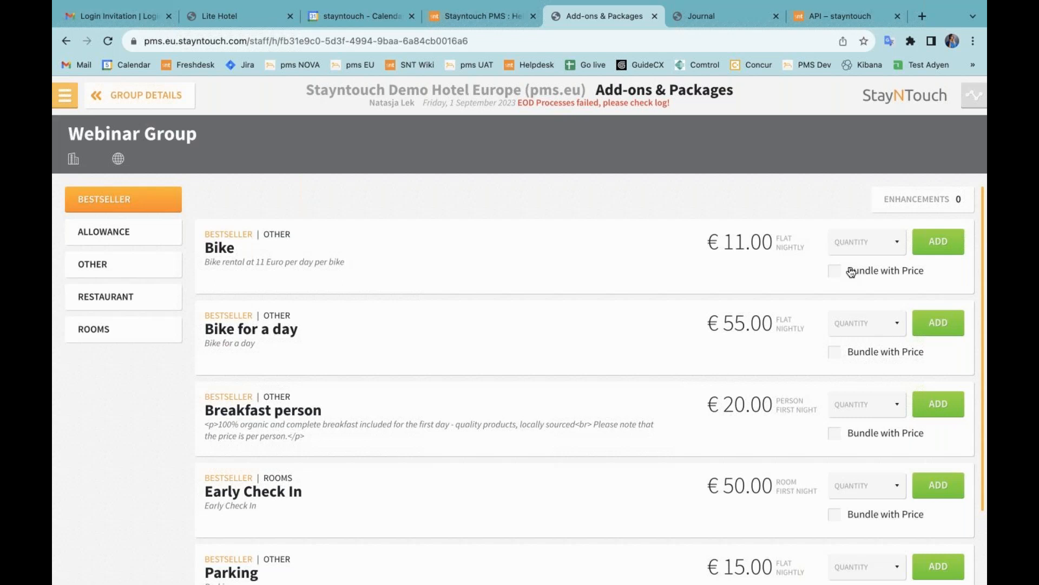
left_click(62, 95)
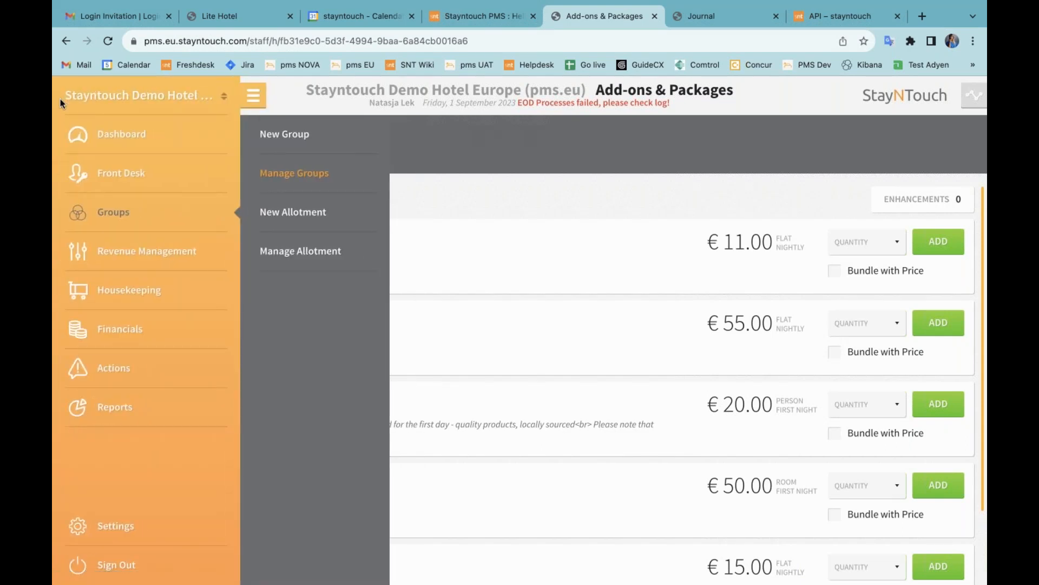
Step: Show all rates in Rate Manager for 01-09-2023 to 01-10-2023, with restriction rows expanded
left_click(129, 255)
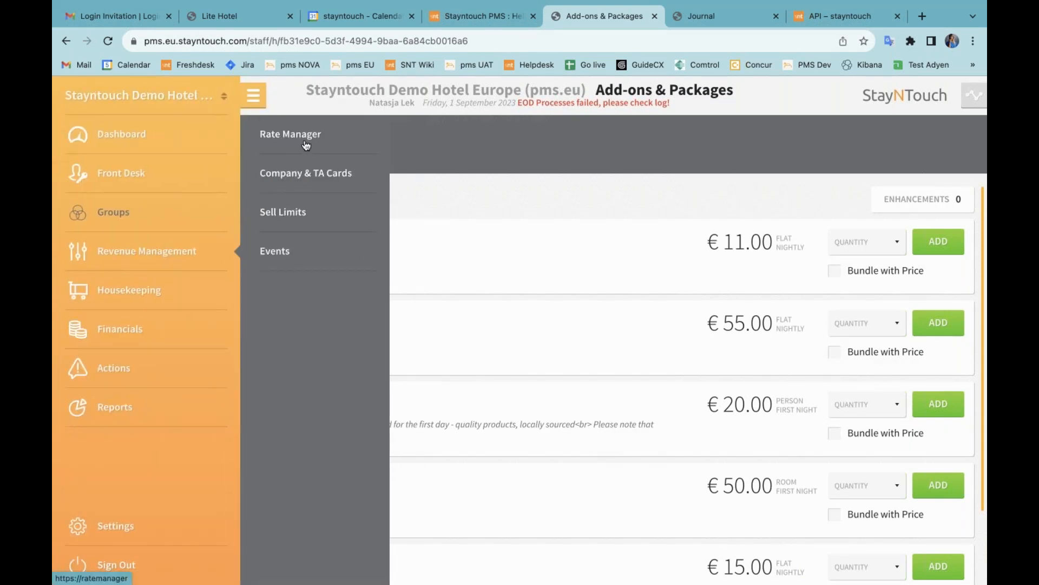
left_click(305, 140)
left_click(204, 184)
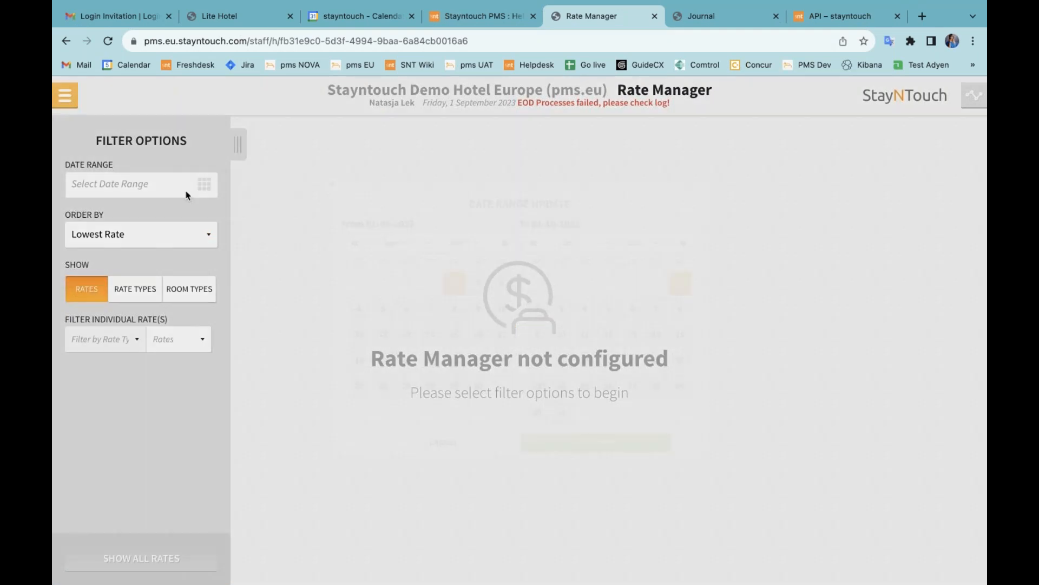
left_click(650, 500)
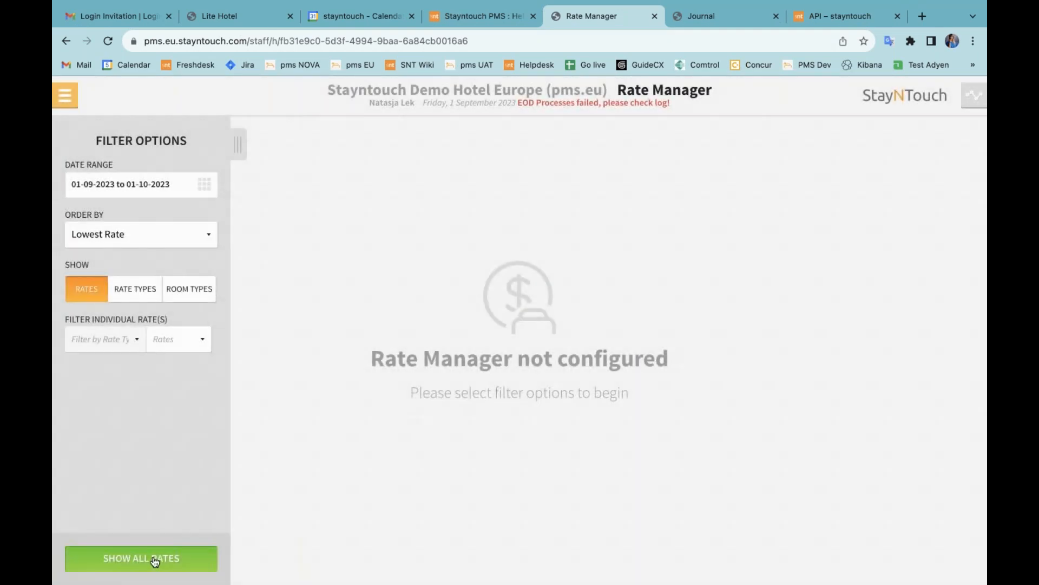
left_click(153, 560)
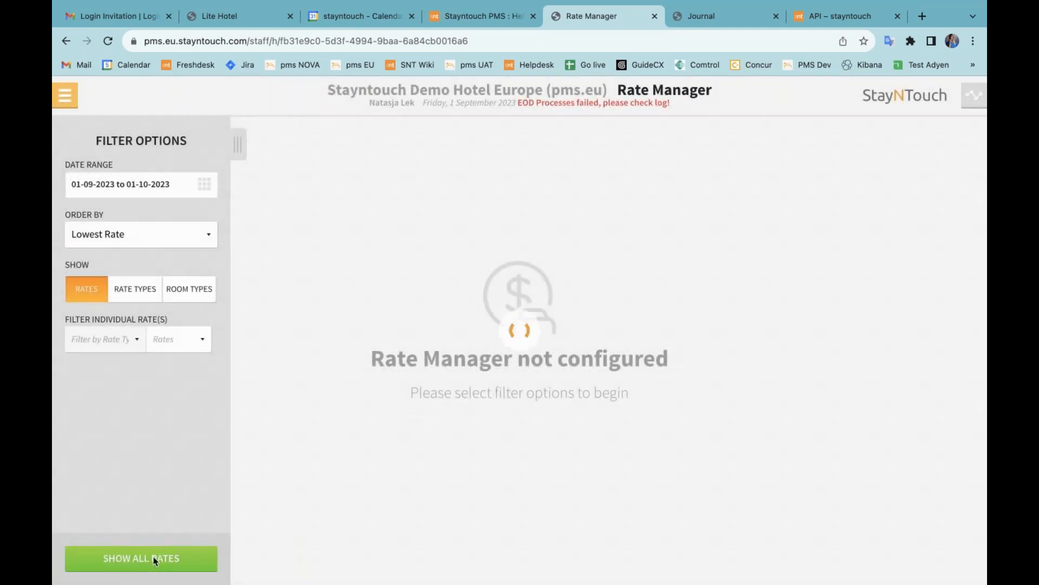
left_click(528, 233)
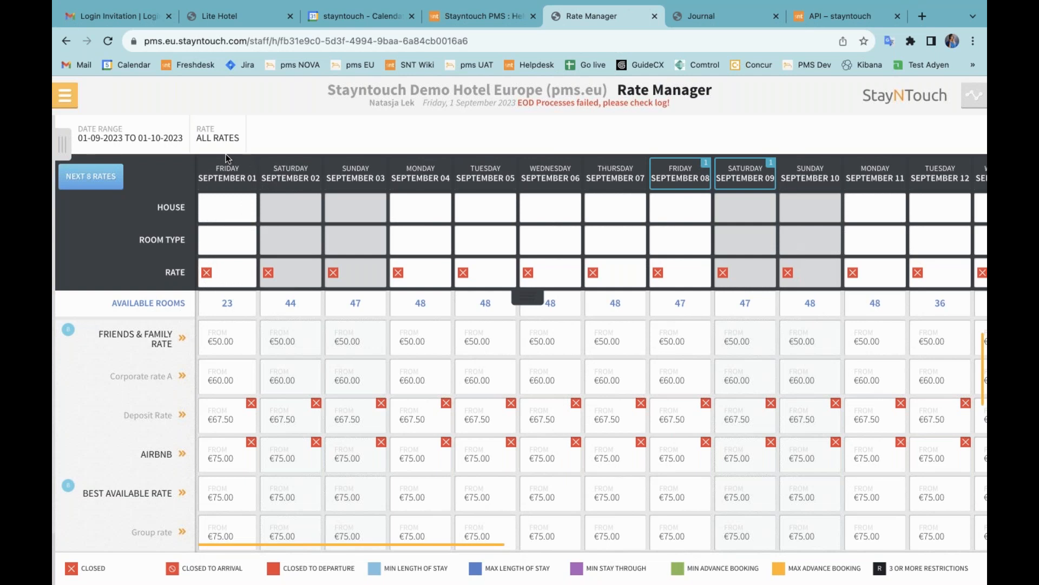
left_click(226, 277)
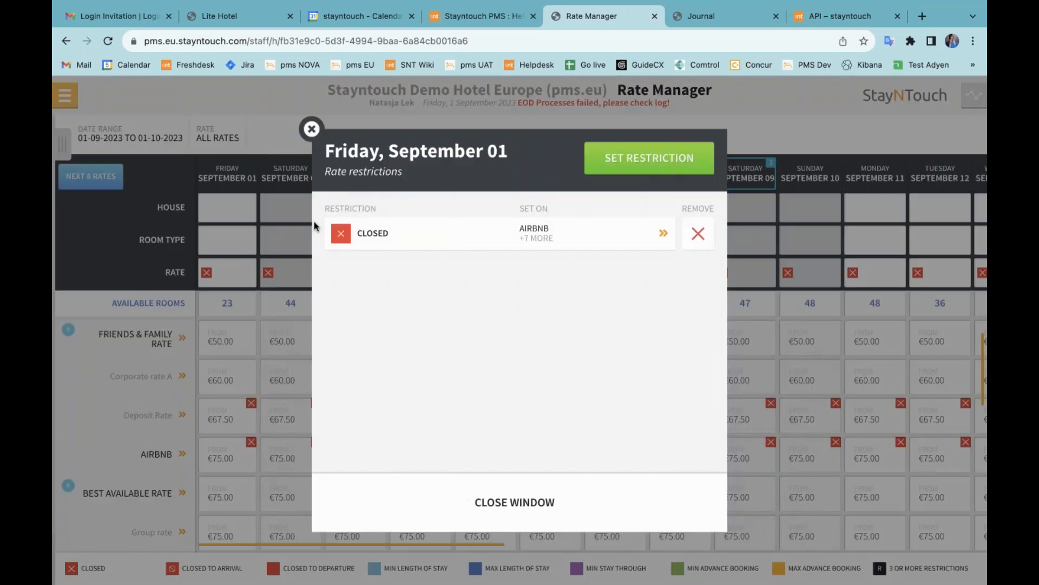
left_click(550, 236)
scroll(559, 379, "down", 3)
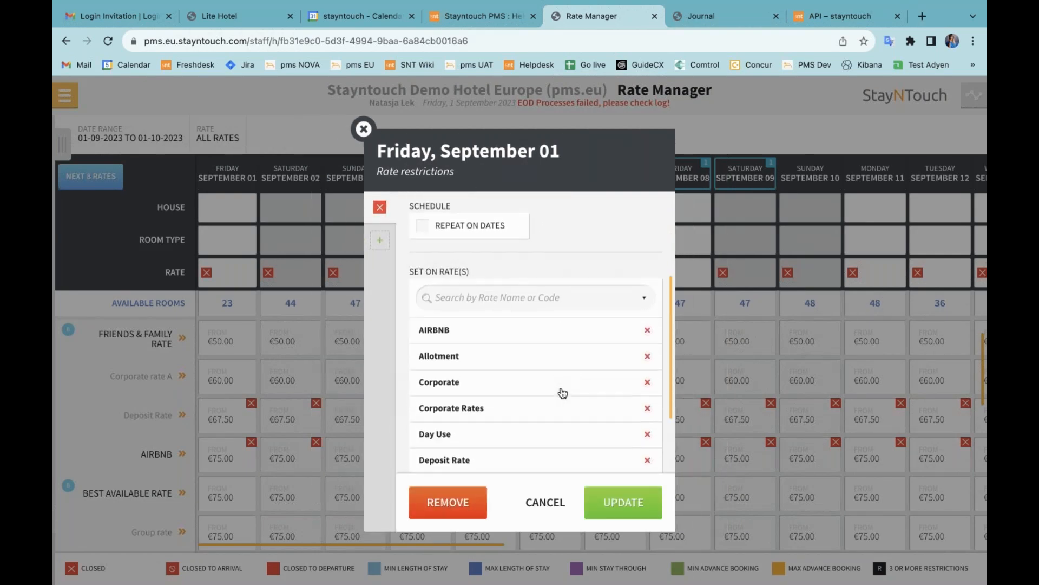
scroll(531, 403, "down", 2)
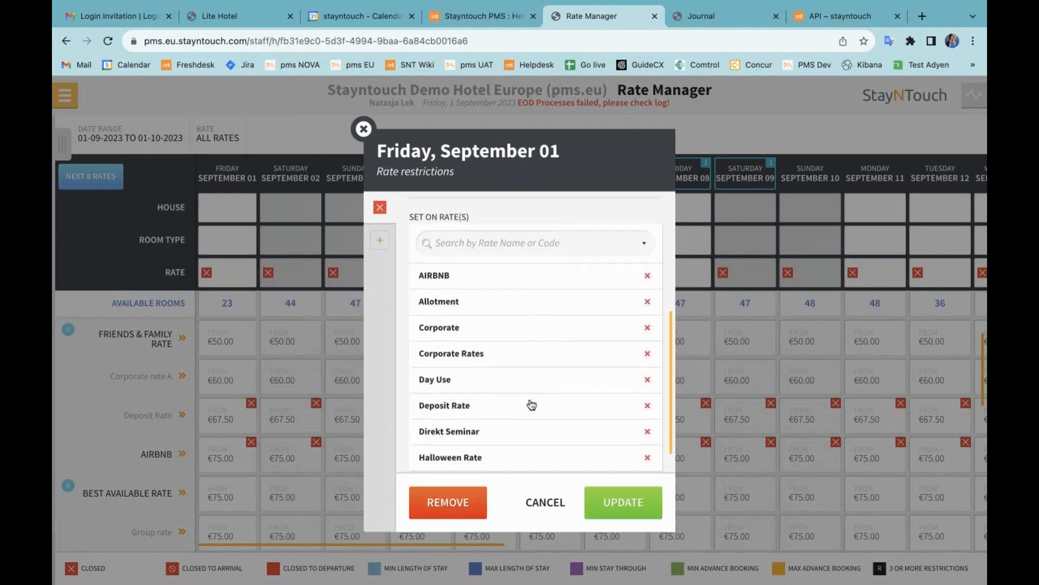
scroll(531, 404, "up", 2)
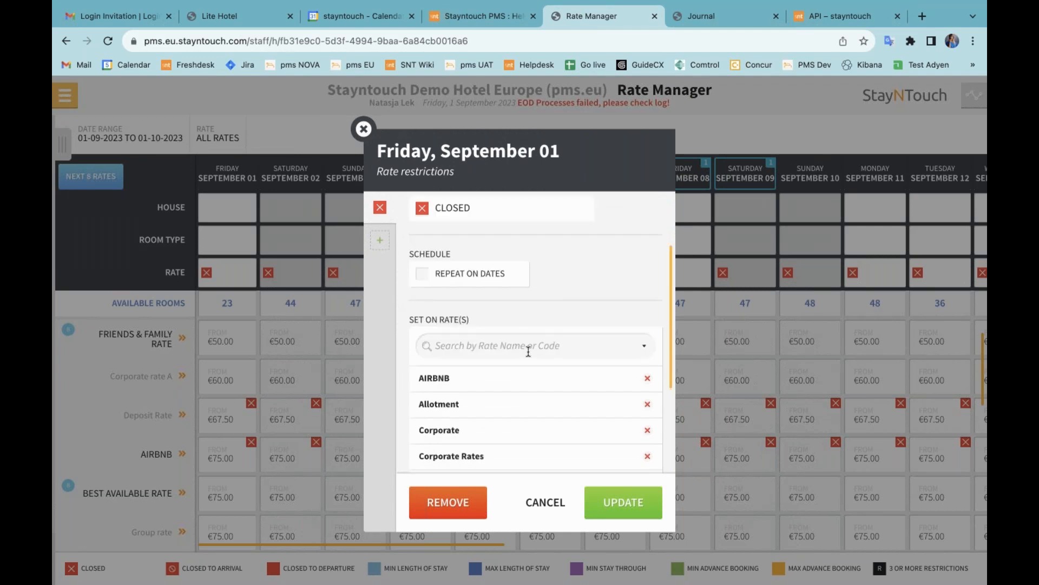
scroll(532, 389, "down", 2)
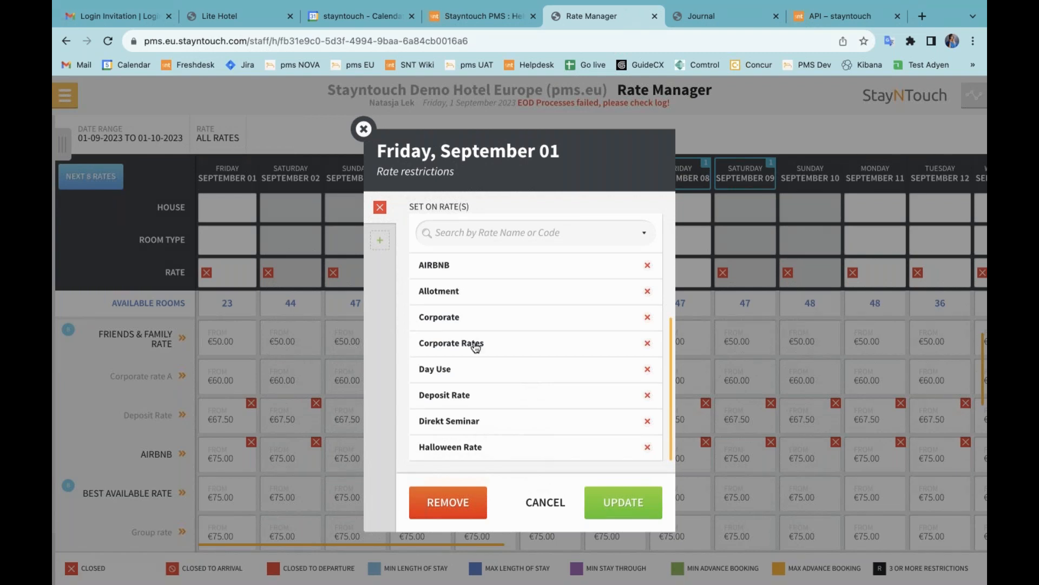
left_click(362, 129)
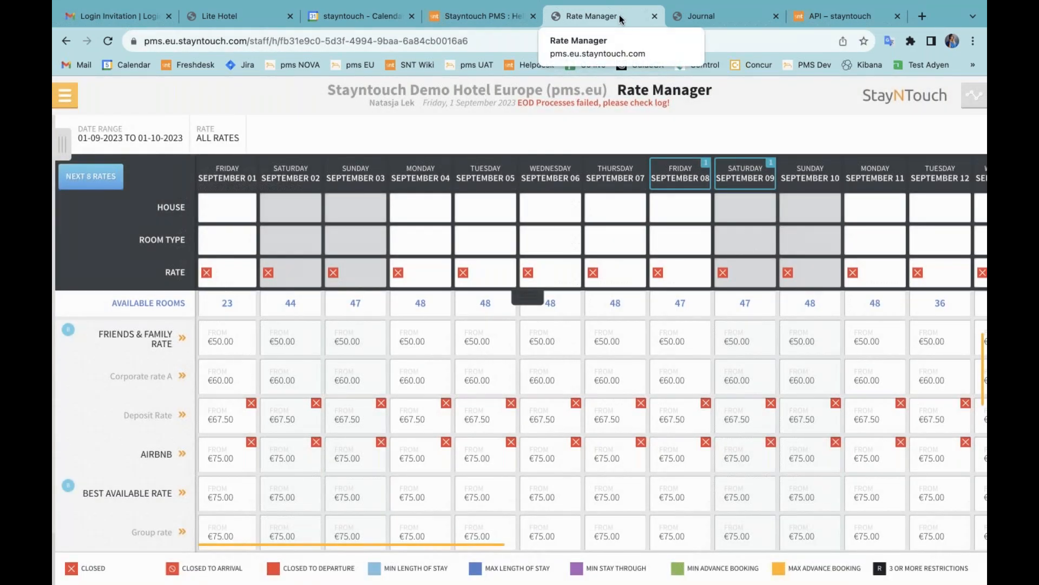
Step: Duplicate the Rate Manager tab and change 'staff' to 'zest_station' in its web address
right_click(621, 19)
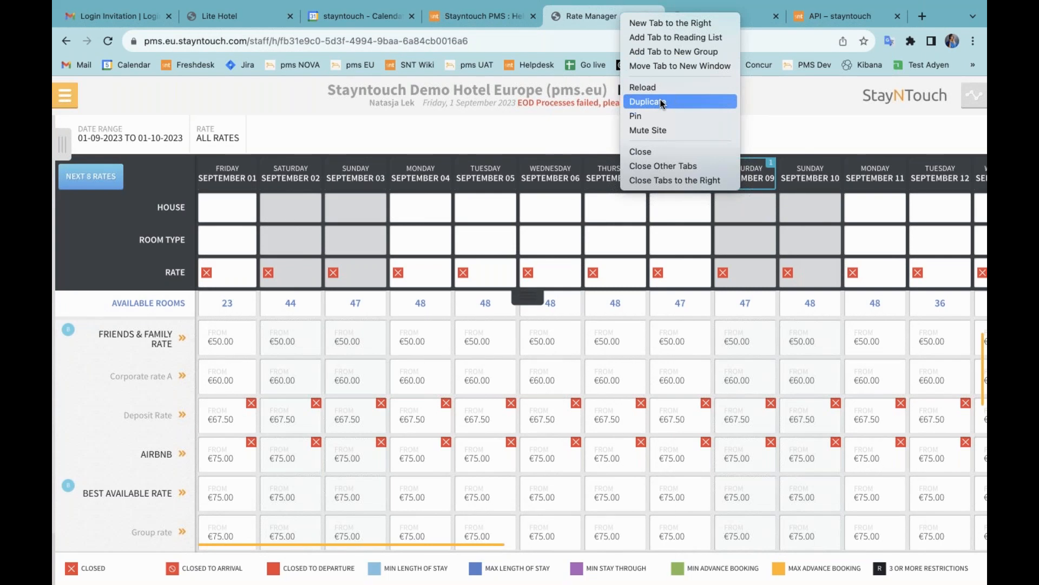
left_click(662, 101)
double_click(261, 40)
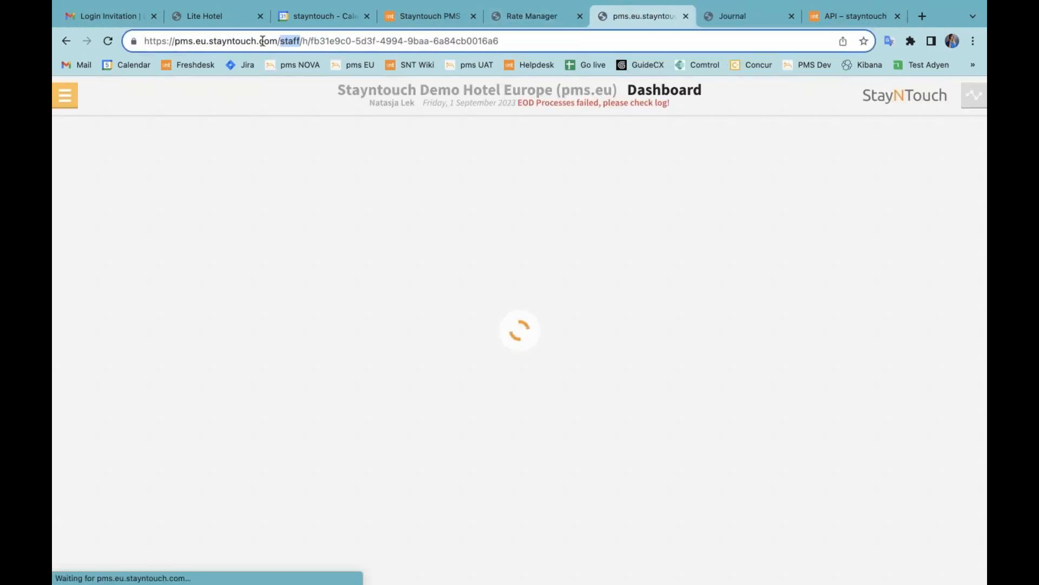
type("z")
type("est_station")
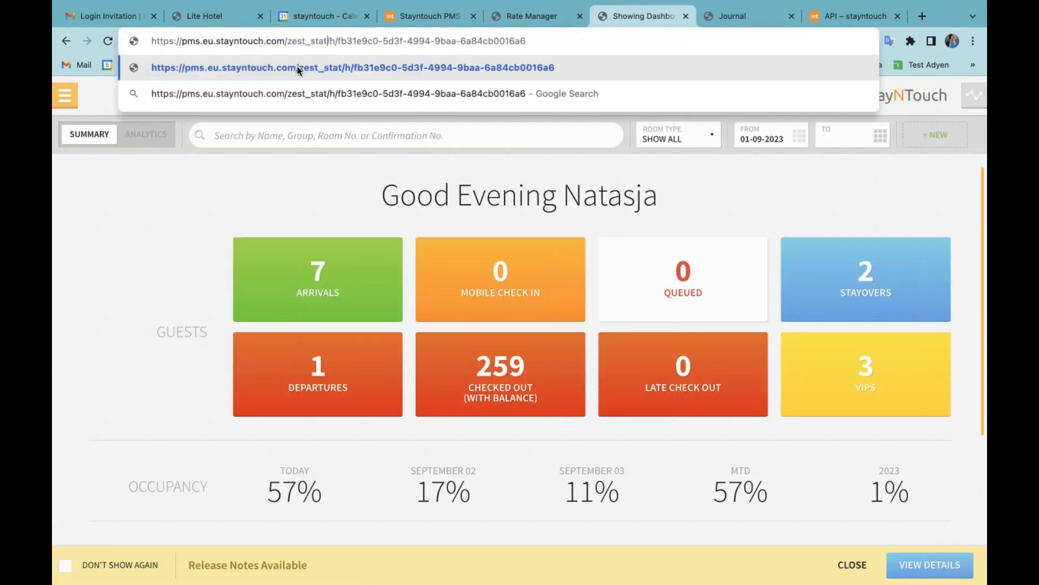
key("Return")
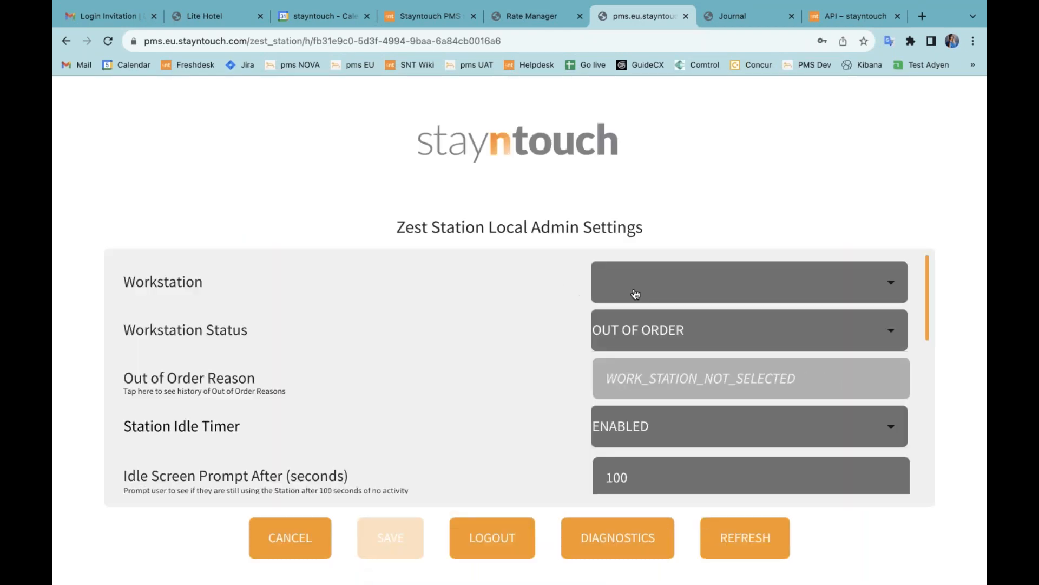
Step: Set the kiosk to workstation DEFAULT with status IN ORDER and save to start it
left_click(636, 294)
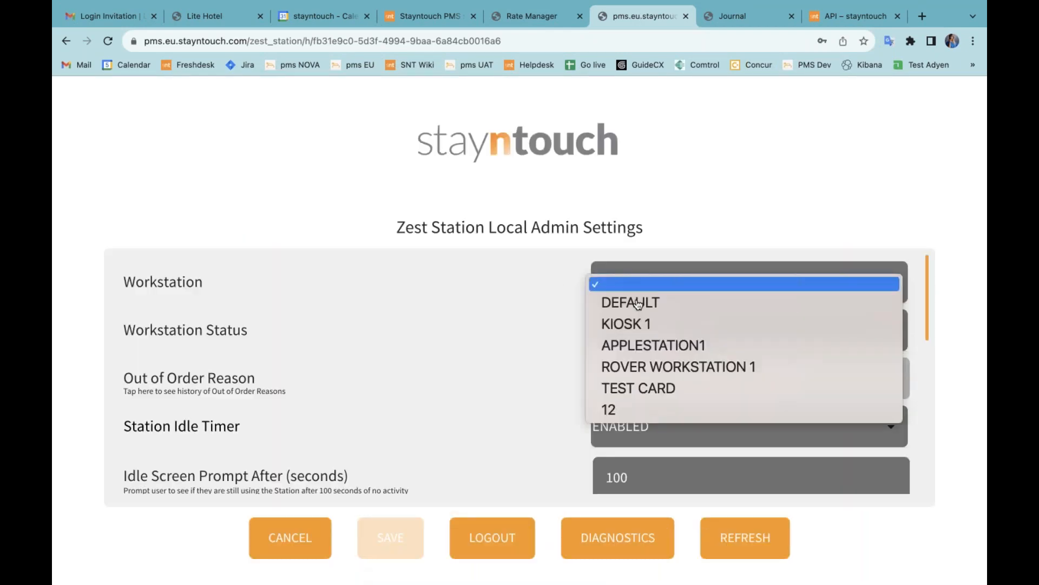
left_click(638, 303)
left_click(643, 321)
left_click(643, 317)
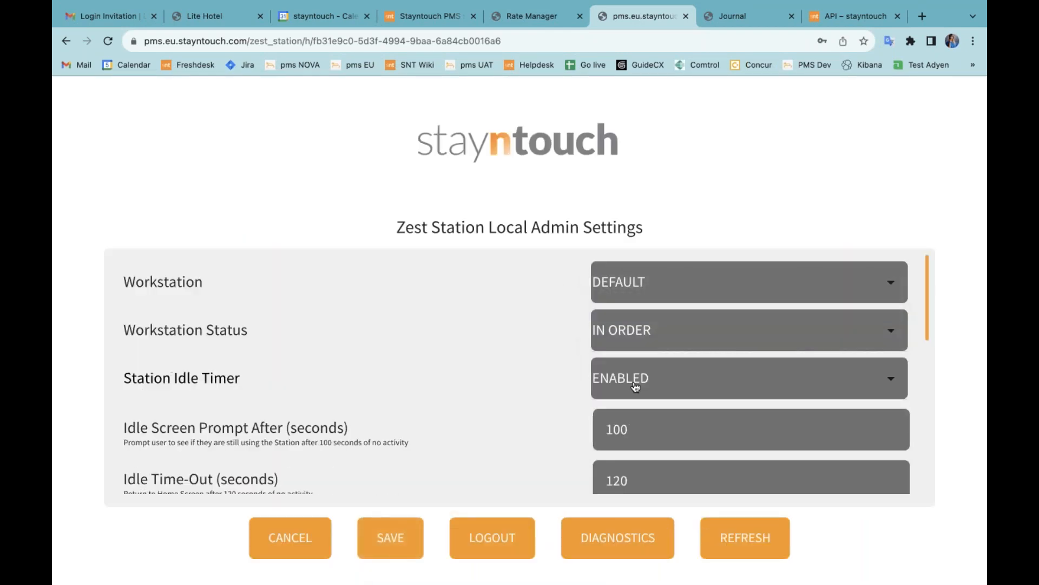
left_click(401, 532)
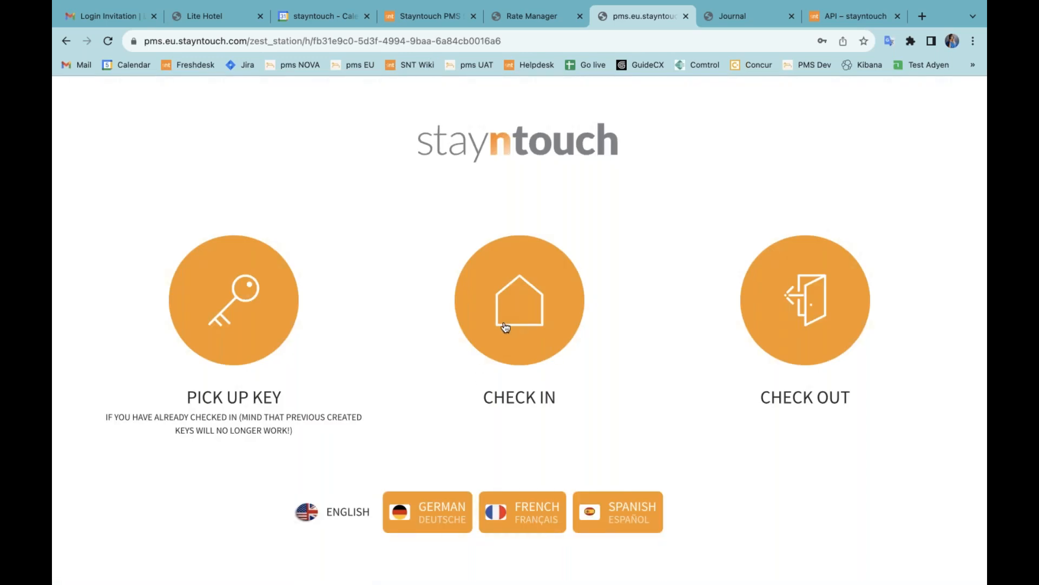
Step: Find the guest's reservation by last name and departure date September 2, then select it
left_click(506, 325)
left_click(359, 296)
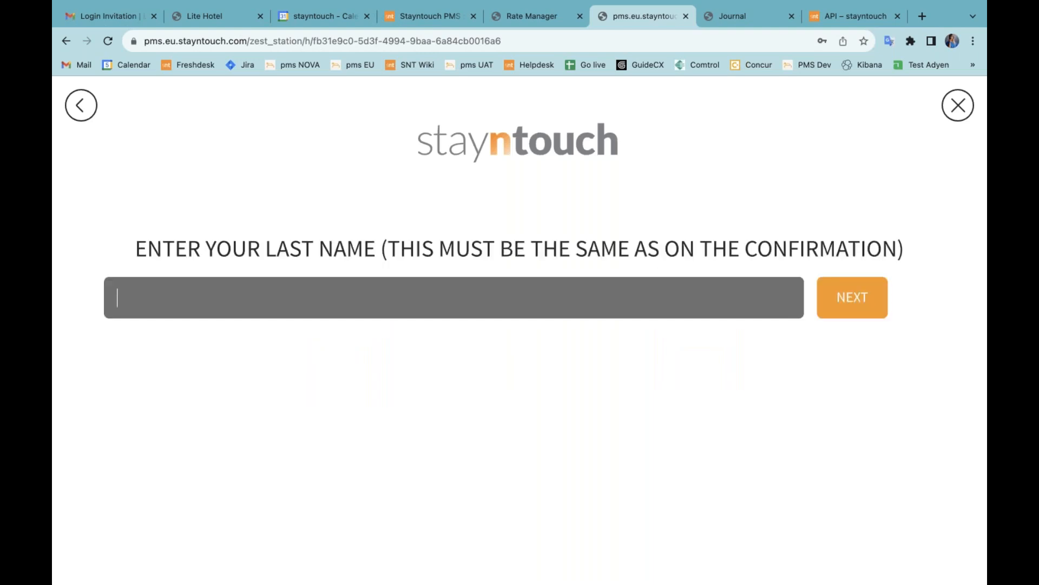
type("LEK")
key("Return")
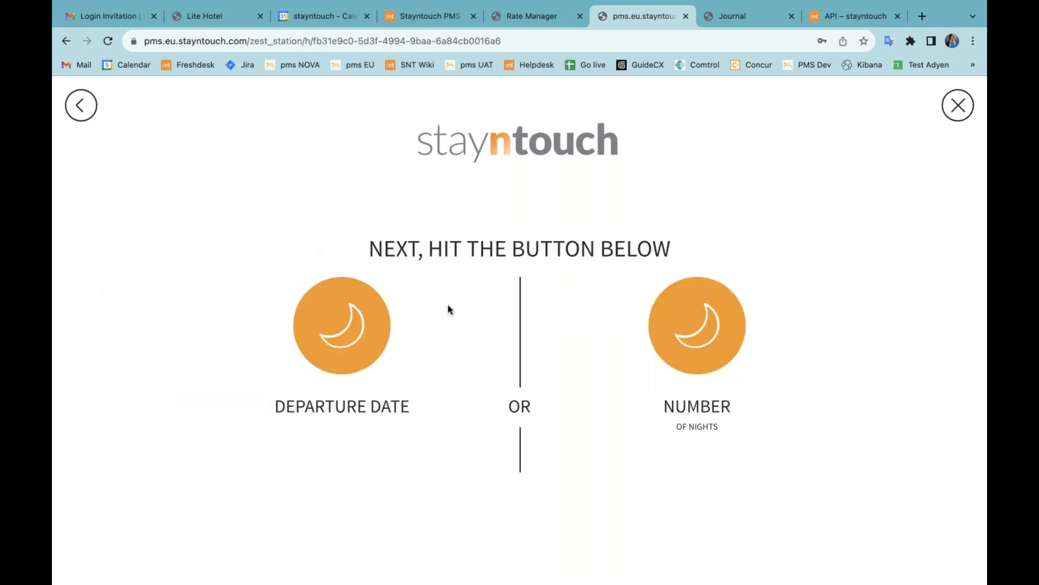
left_click(362, 336)
left_click(683, 266)
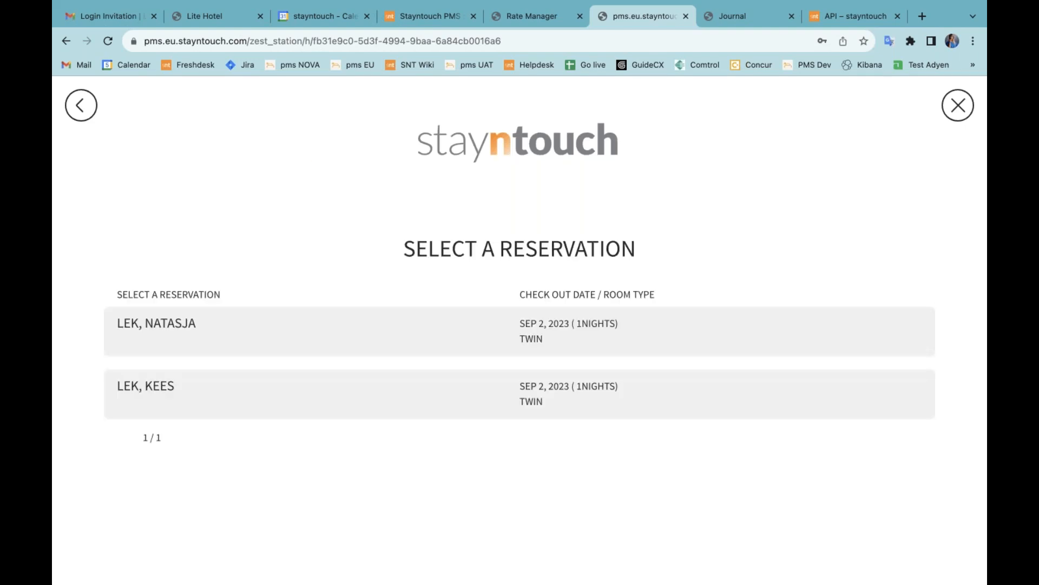
left_click(379, 327)
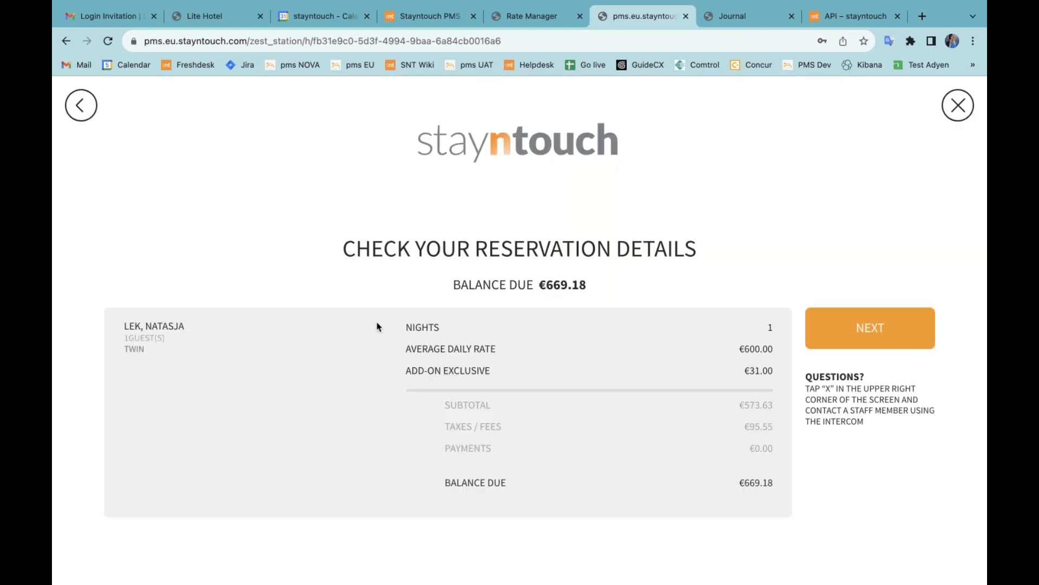
Step: Confirm the reservation details and check the guest form's nationality stays Austria
left_click(886, 323)
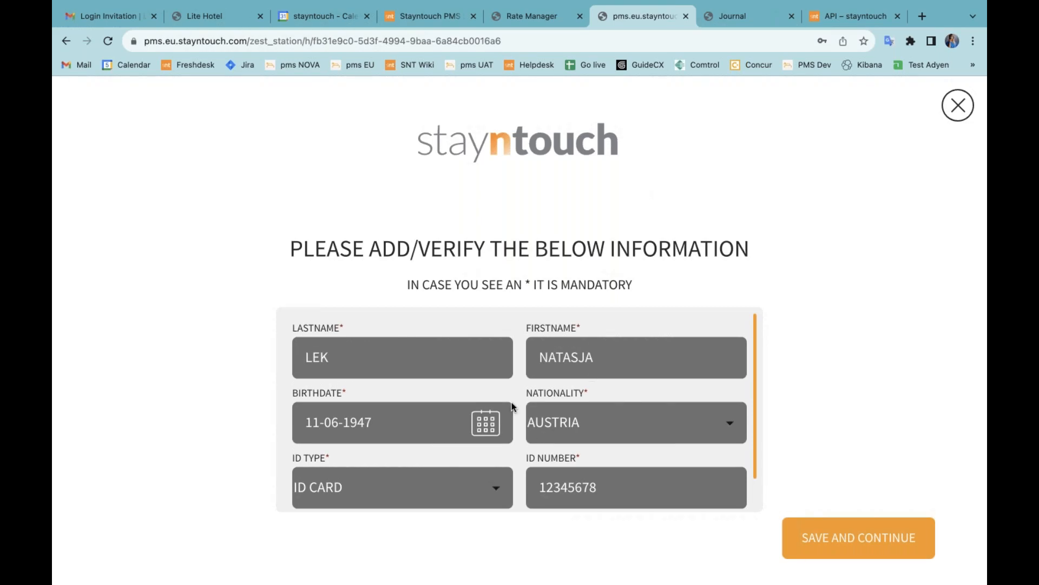
scroll(620, 421, "down", 1)
left_click(615, 409)
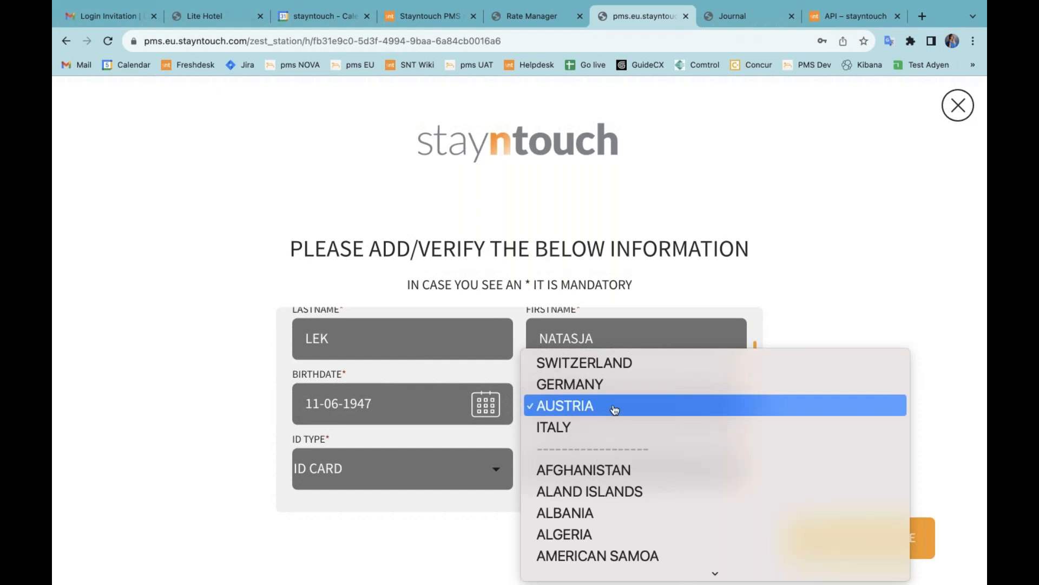
left_click(805, 312)
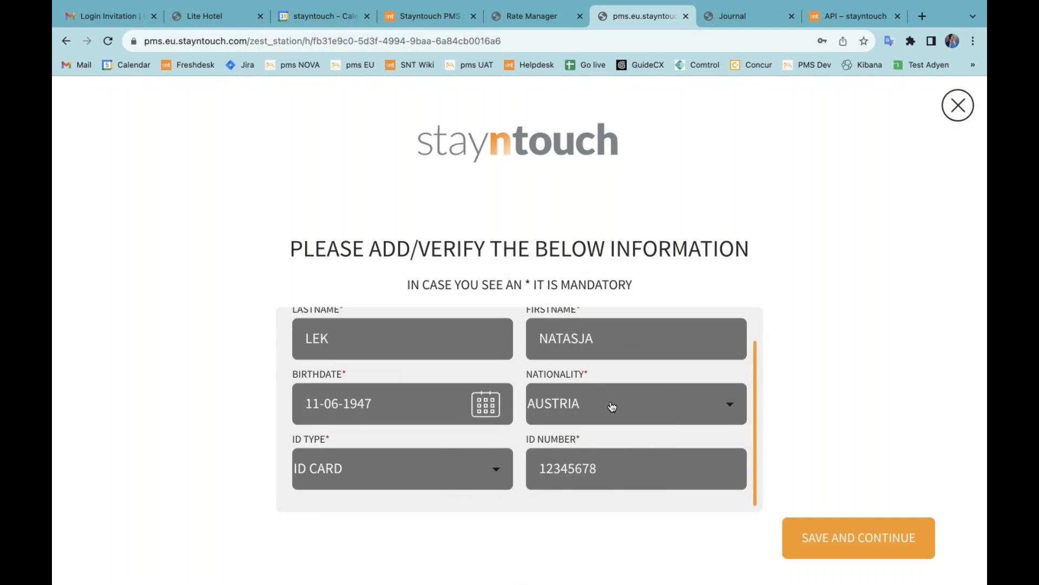
left_click(617, 402)
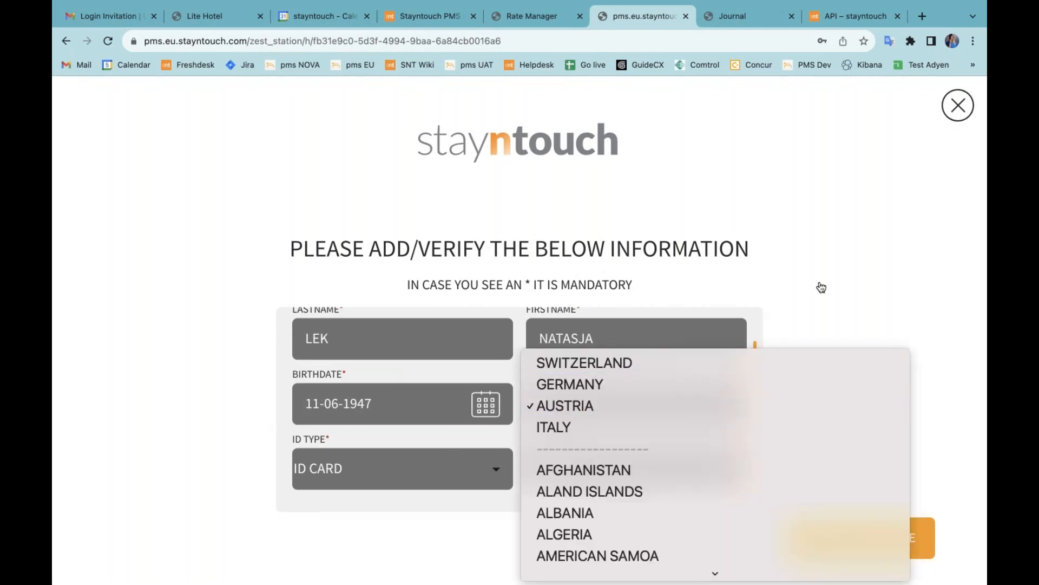
left_click(822, 288)
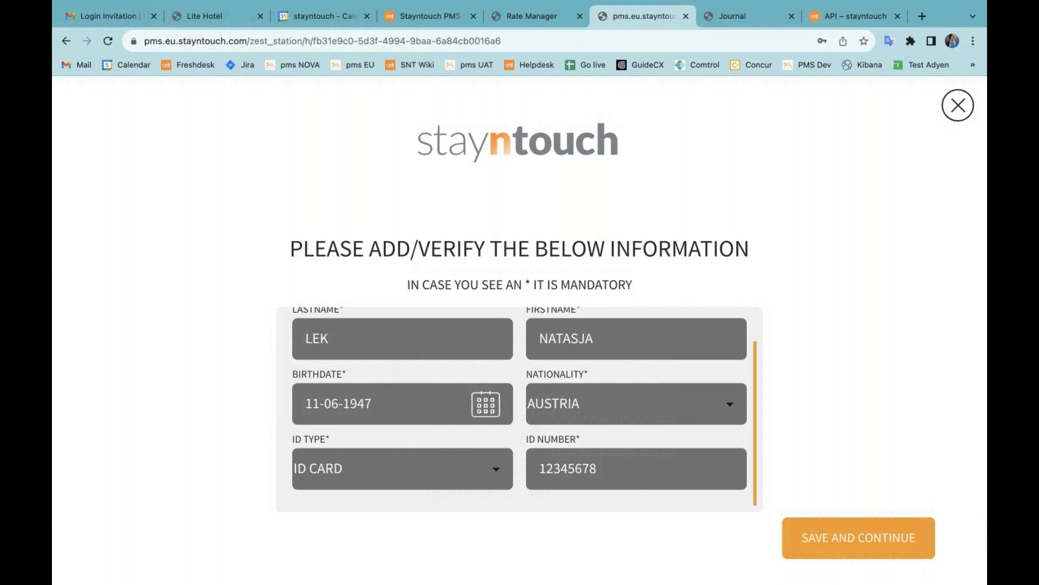
Step: From the Rate Manager page, go to Settings > Integrations and open the BI tile listing Juyo
left_click(536, 17)
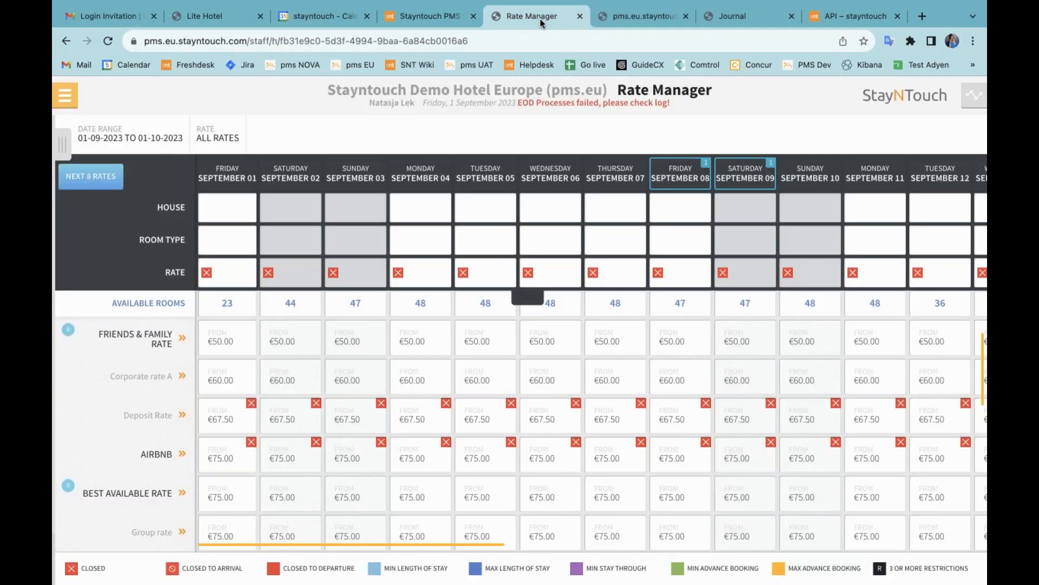
left_click(65, 95)
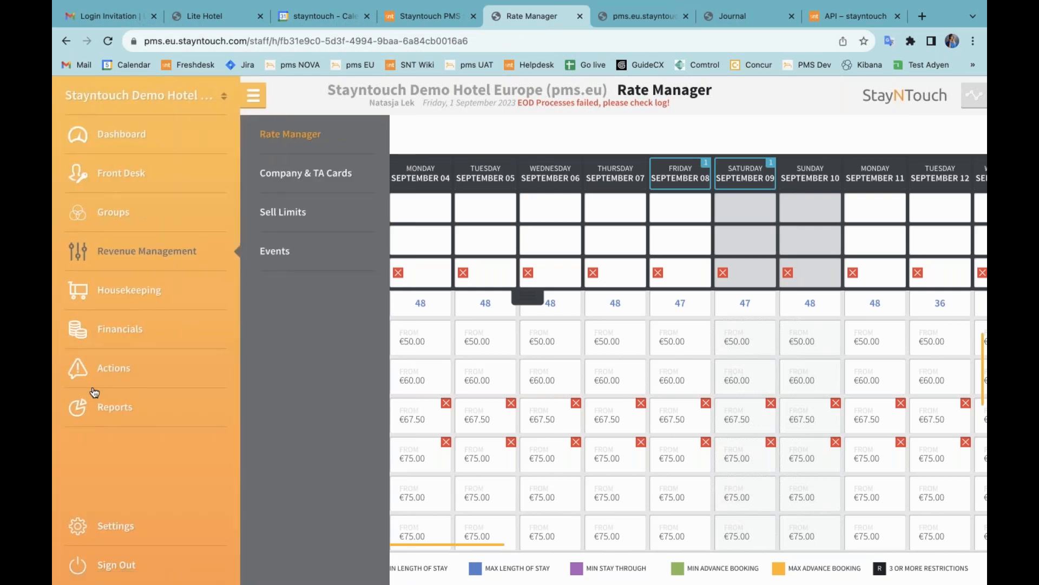
left_click(103, 528)
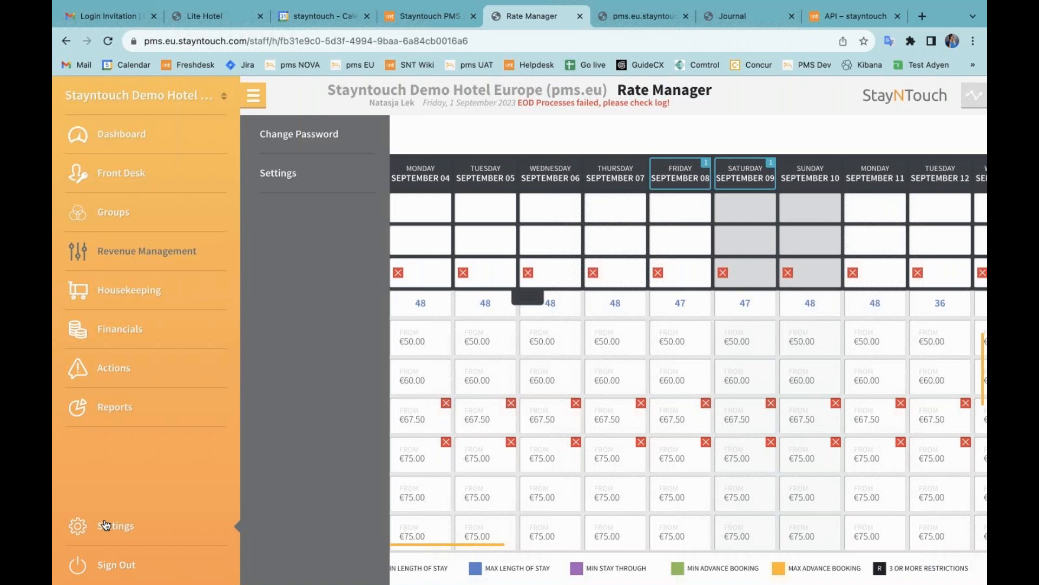
left_click(302, 185)
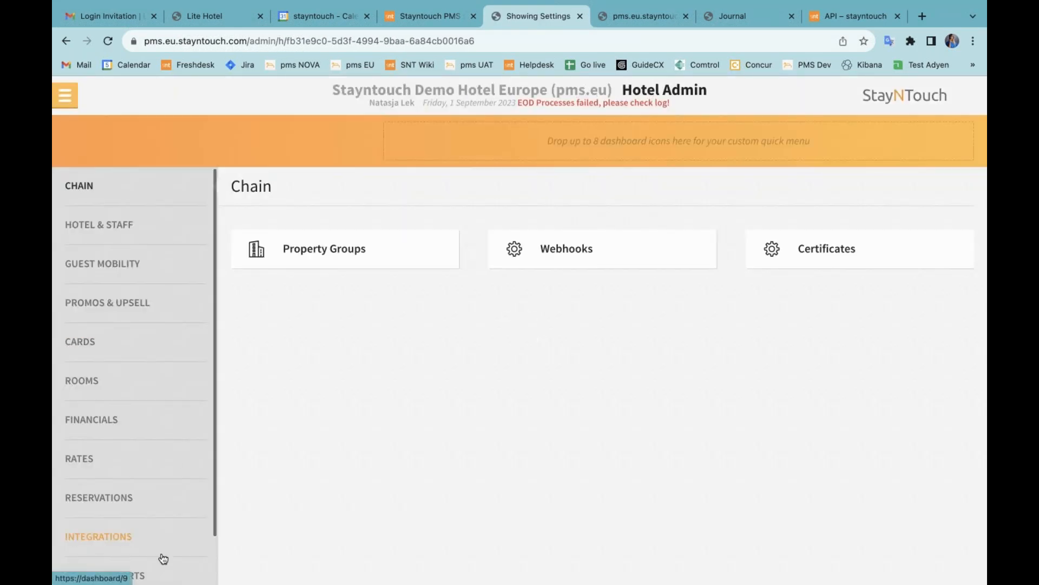
left_click(163, 556)
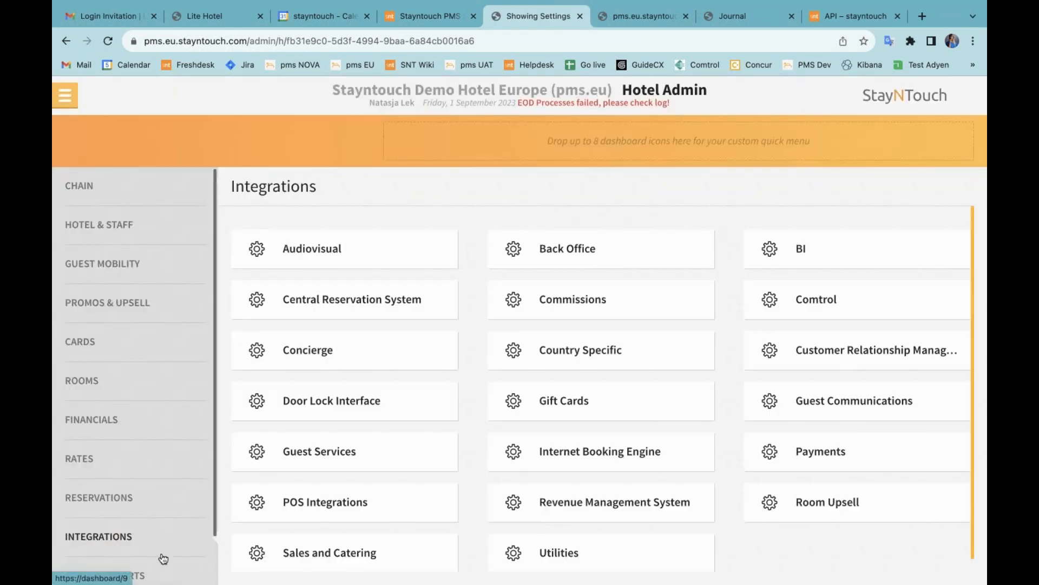
left_click(805, 261)
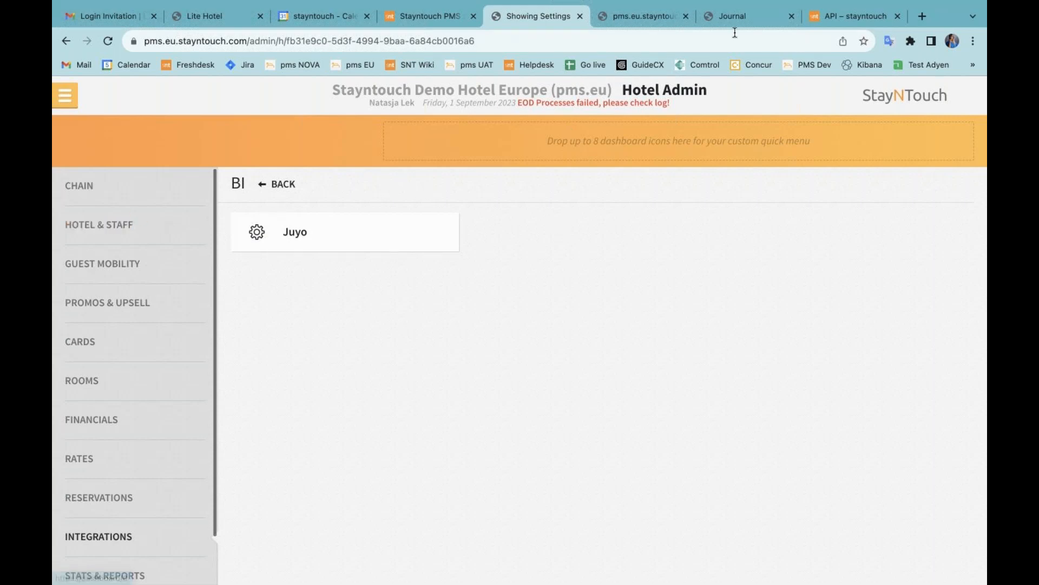
Step: From the NF525 hotel's Journal, request Settings > Settings, which prompts a sign-in
left_click(752, 11)
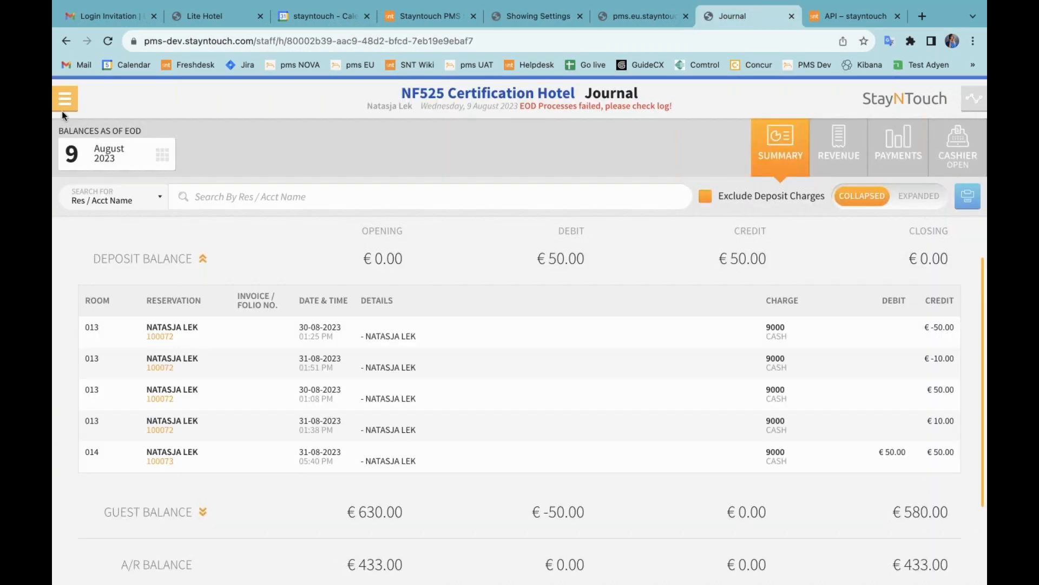
left_click(76, 100)
left_click(103, 535)
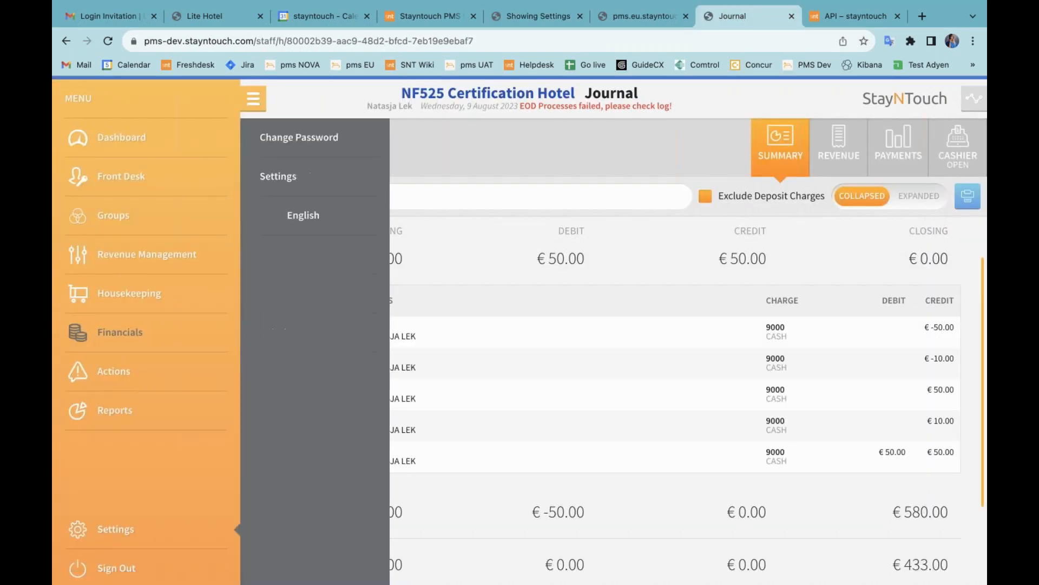
left_click(303, 176)
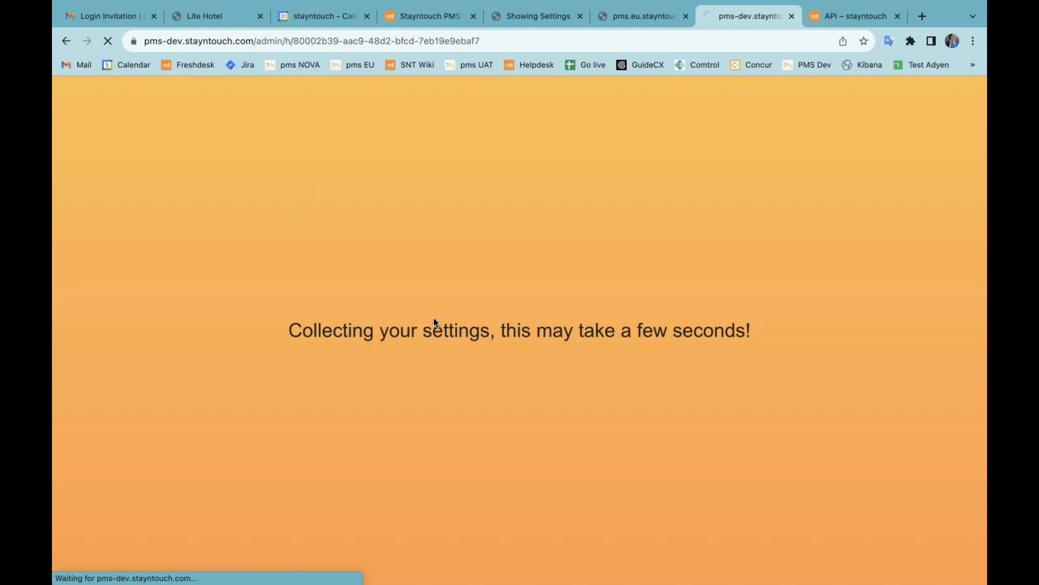
Step: Sign in to the property with the saved e-mail and saved account password
left_click(570, 300)
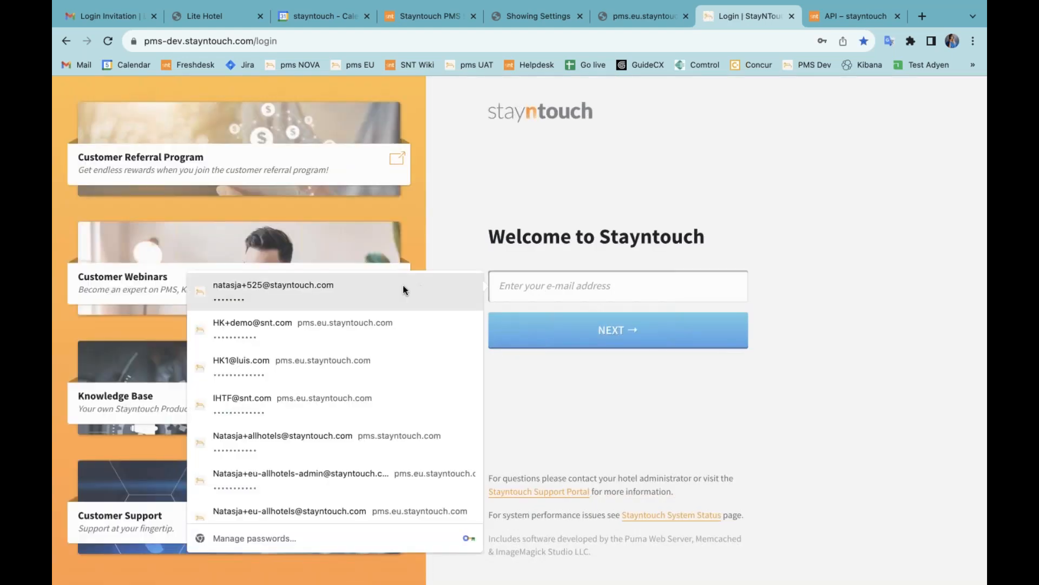
left_click(402, 284)
left_click(604, 331)
left_click(569, 315)
left_click(388, 325)
left_click(525, 379)
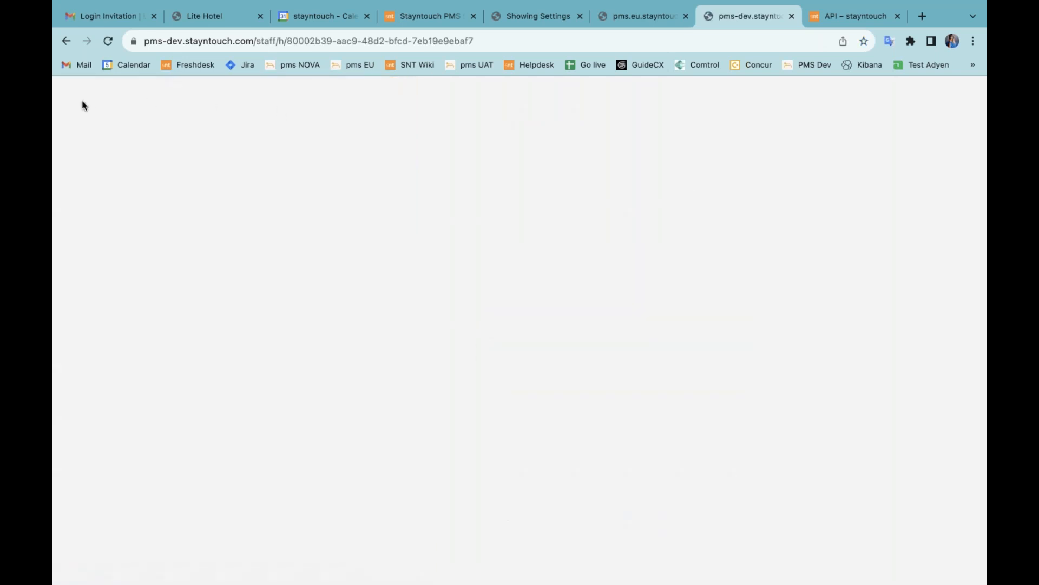
Step: Open Settings > Settings again to load the NF525 Certification Hotel admin
left_click(63, 98)
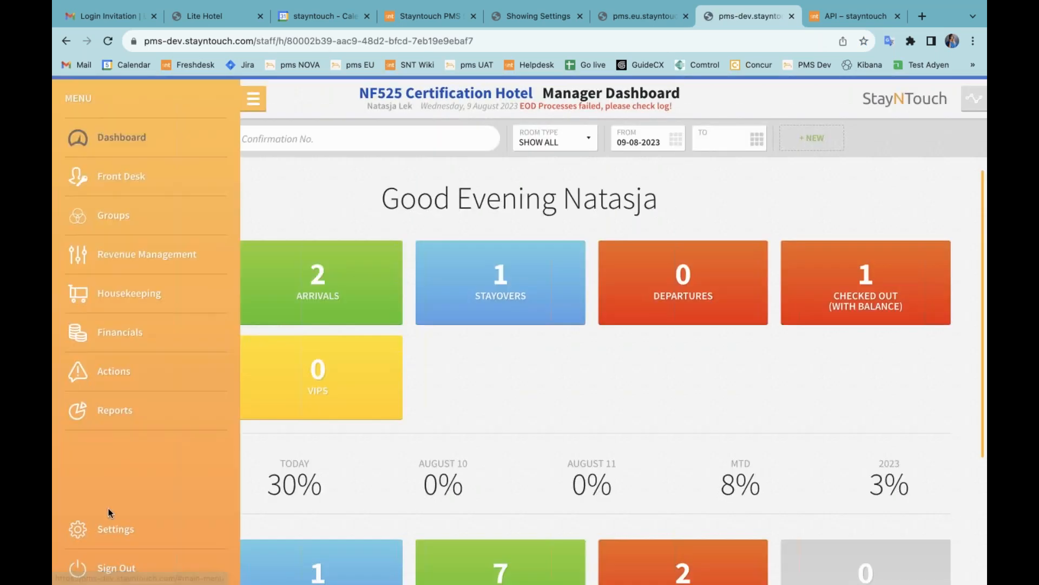
left_click(117, 543)
left_click(276, 176)
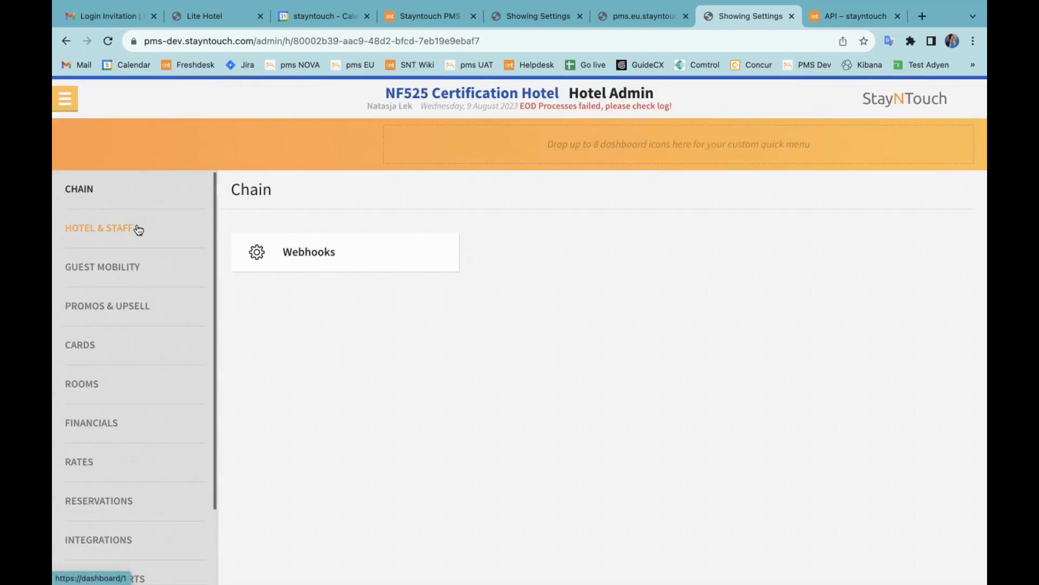
Step: In Hotel & Staff > Stationery, expand Deposit Invoice and review it down to the footer and label fields
left_click(138, 228)
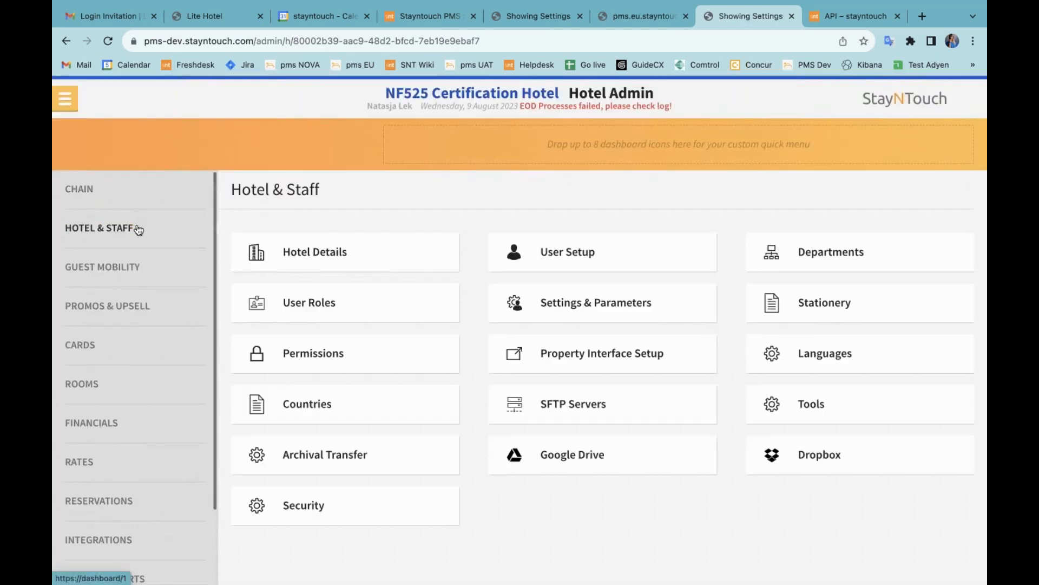
left_click(816, 303)
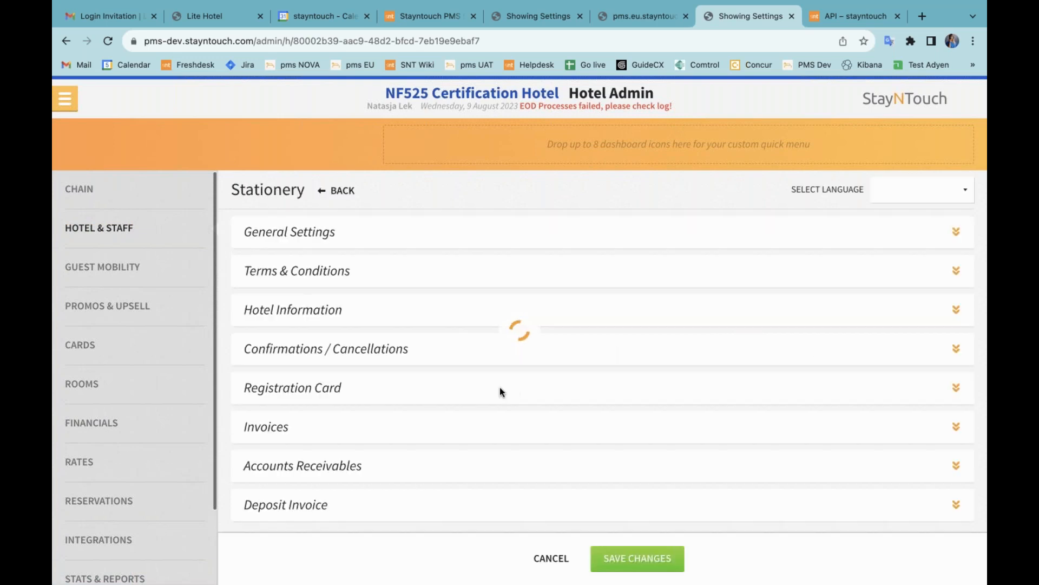
left_click(299, 507)
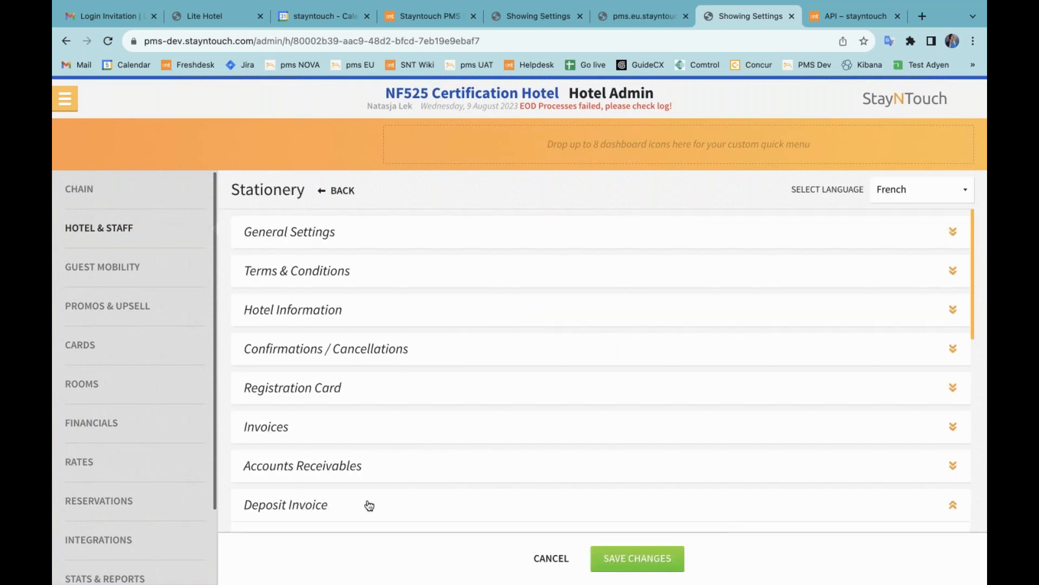
scroll(453, 509, "down", 5)
scroll(453, 497, "down", 3)
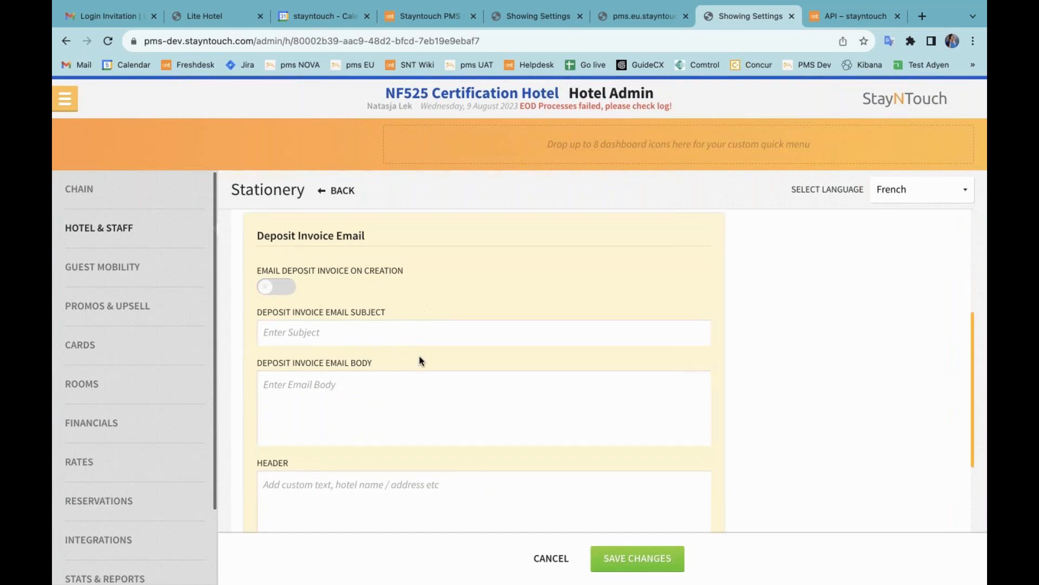
scroll(419, 356, "down", 3)
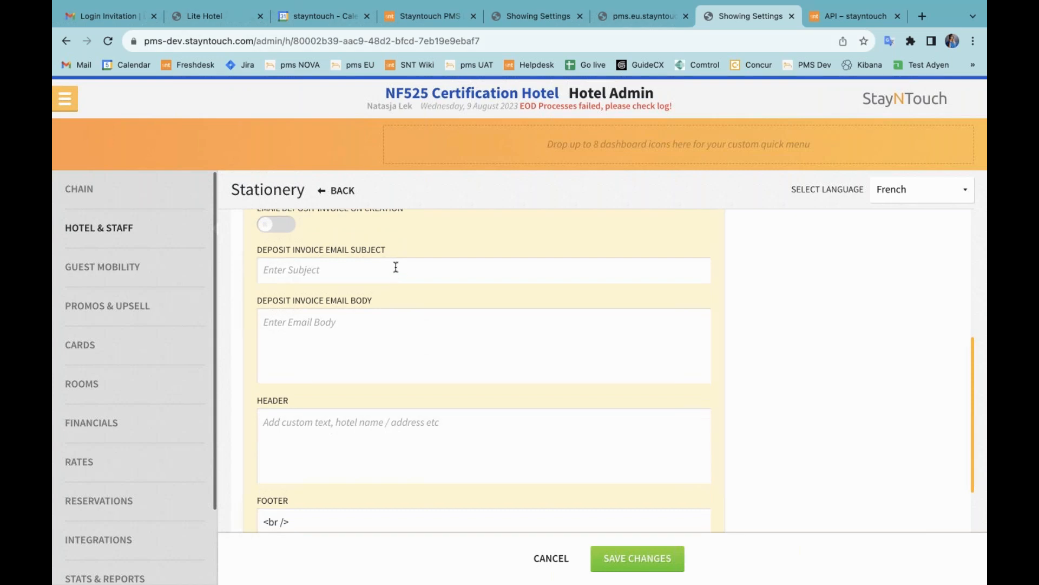
scroll(398, 277, "up", 1)
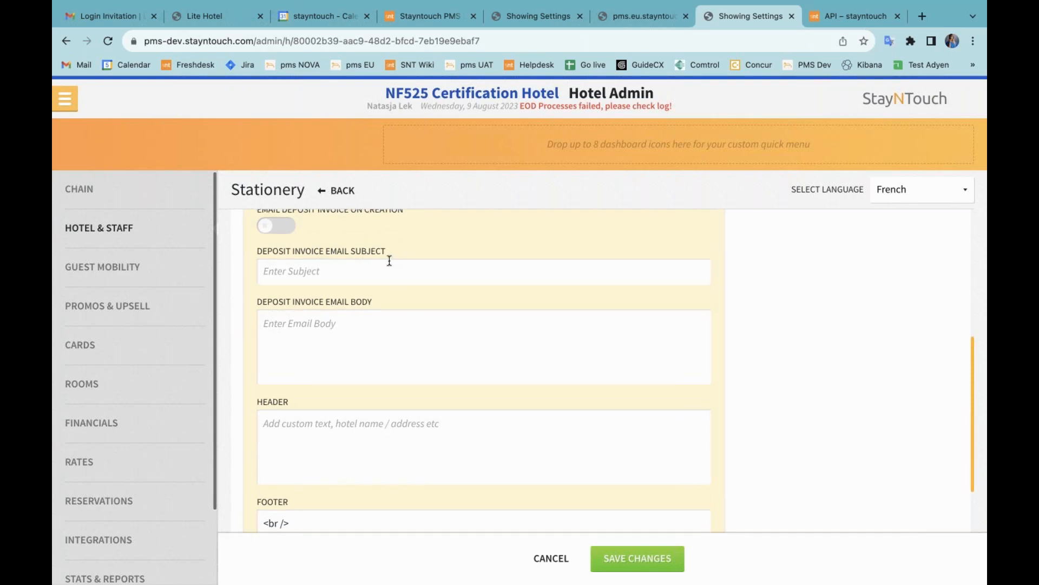
scroll(383, 336, "down", 3)
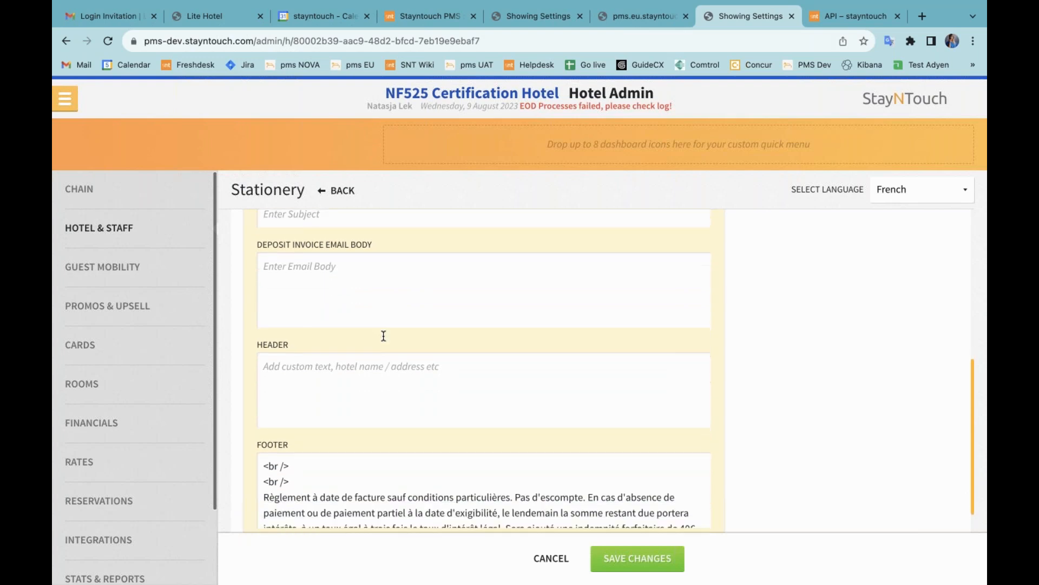
scroll(410, 458, "down", 4)
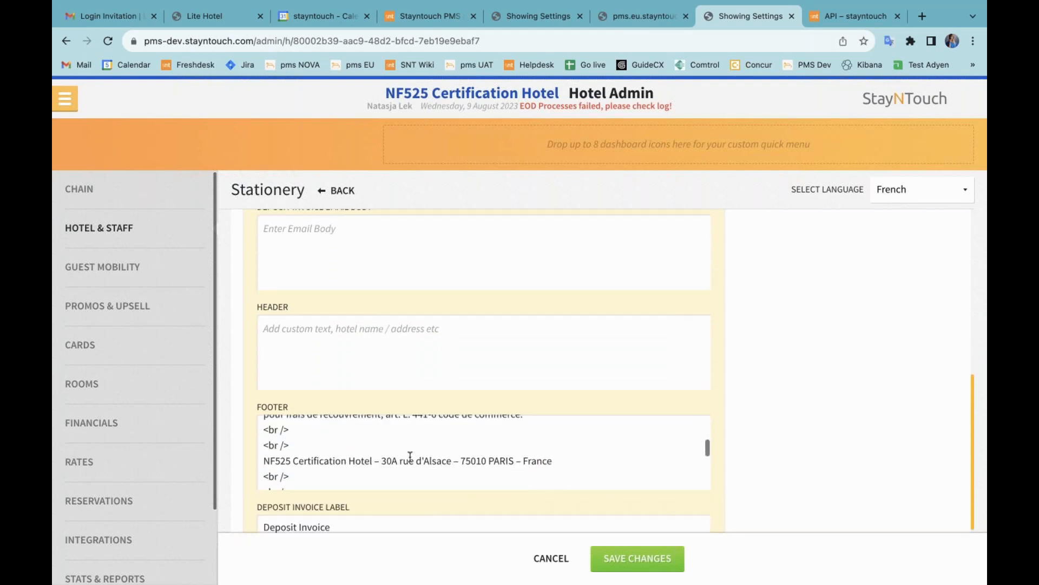
scroll(417, 399, "down", 2)
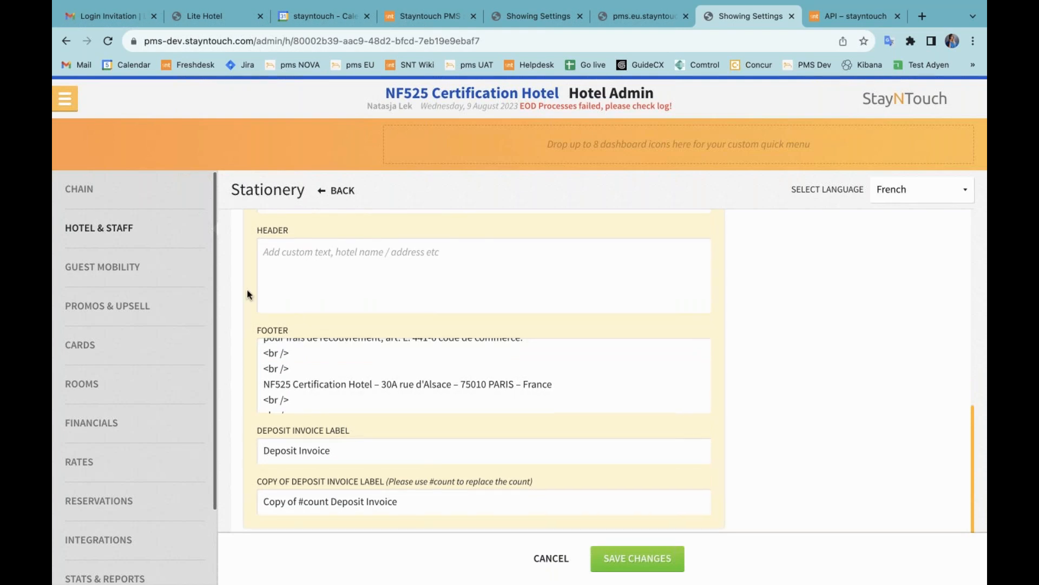
scroll(247, 290, "up", 10)
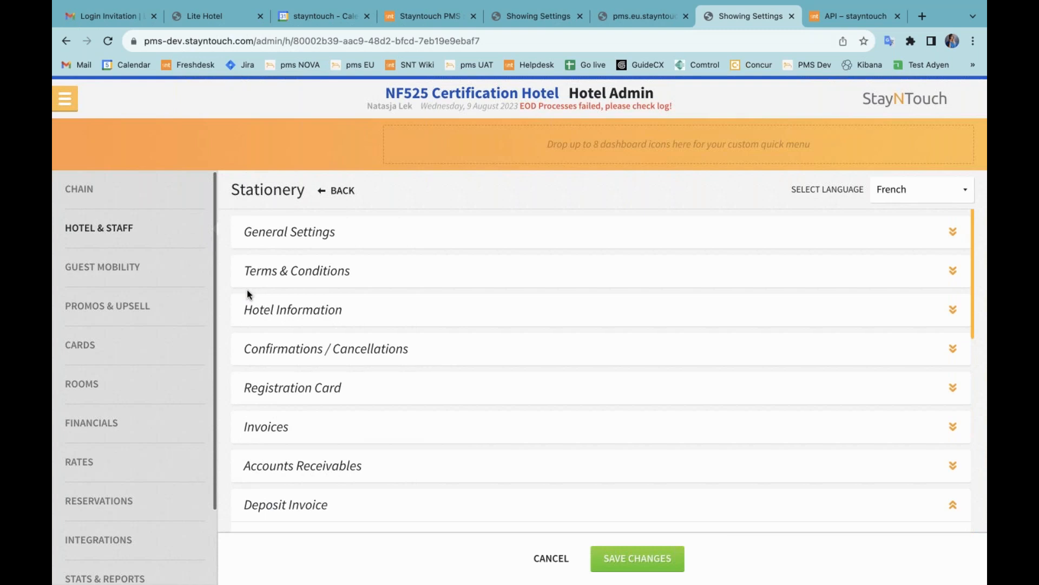
Step: Open the v5.71 release notes article and start reading the newly supported integration partners
left_click(429, 17)
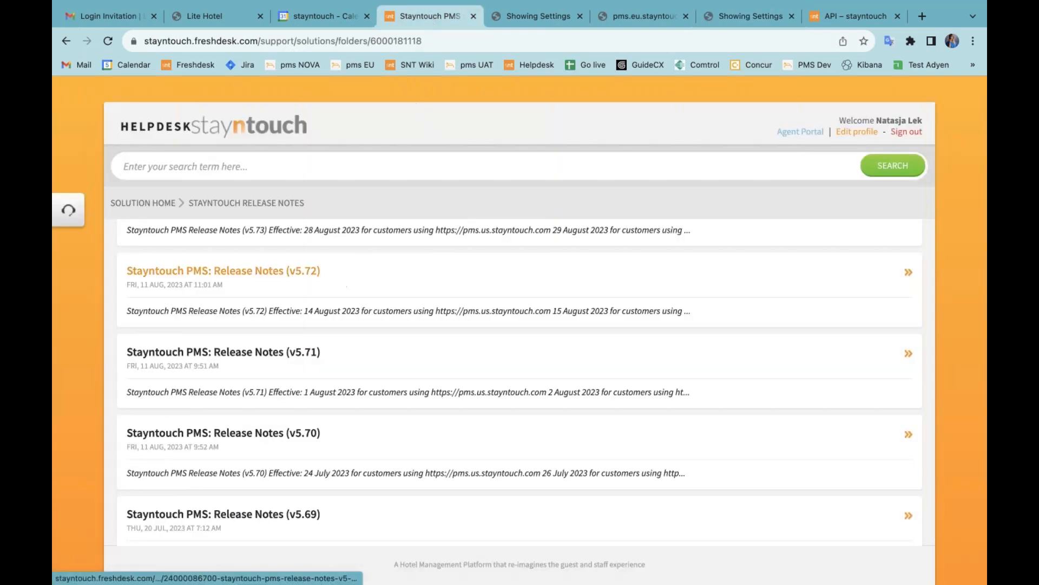
left_click(276, 353)
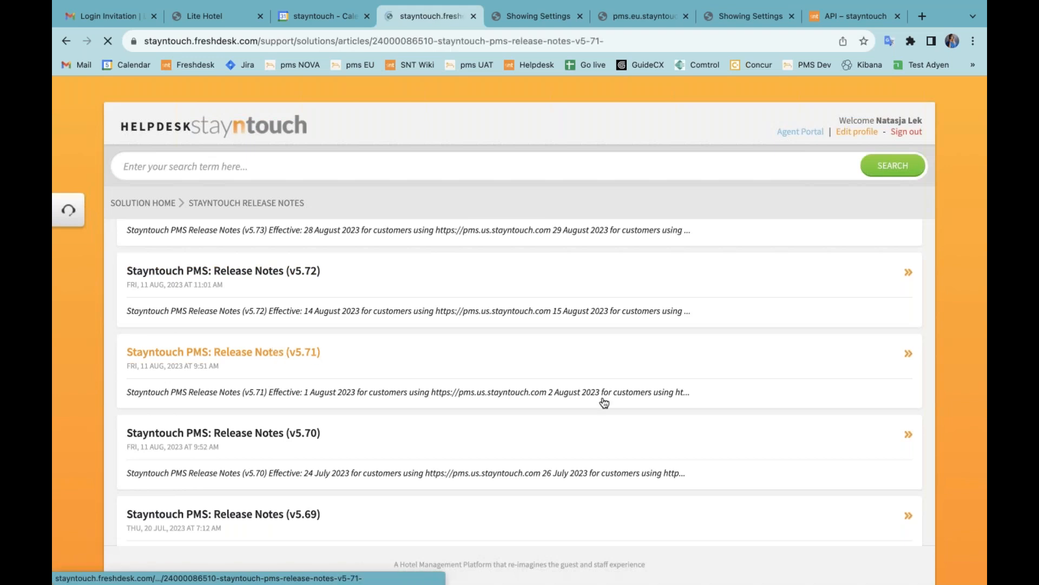
scroll(554, 416, "down", 10)
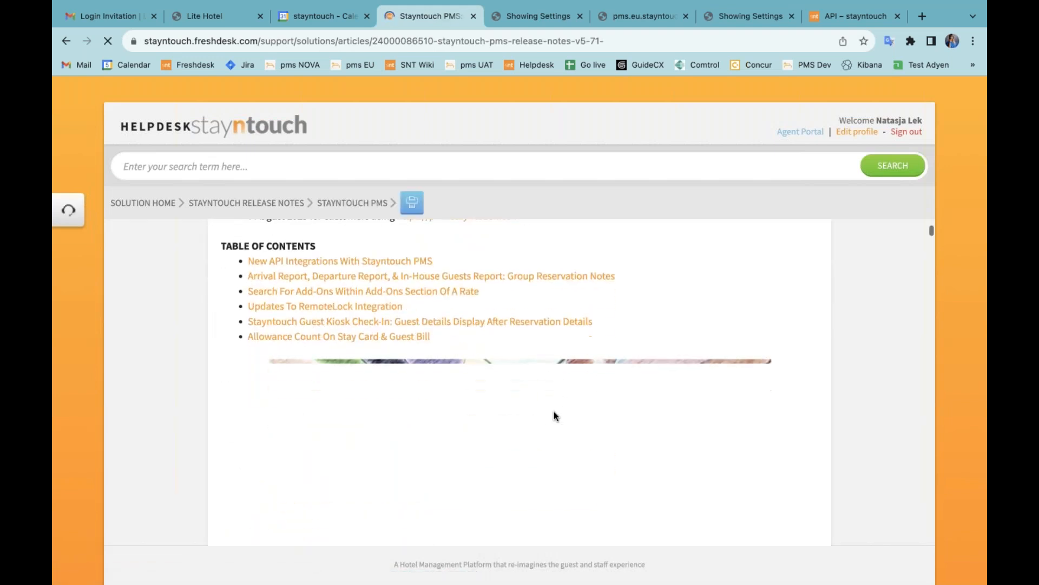
scroll(554, 403, "down", 6)
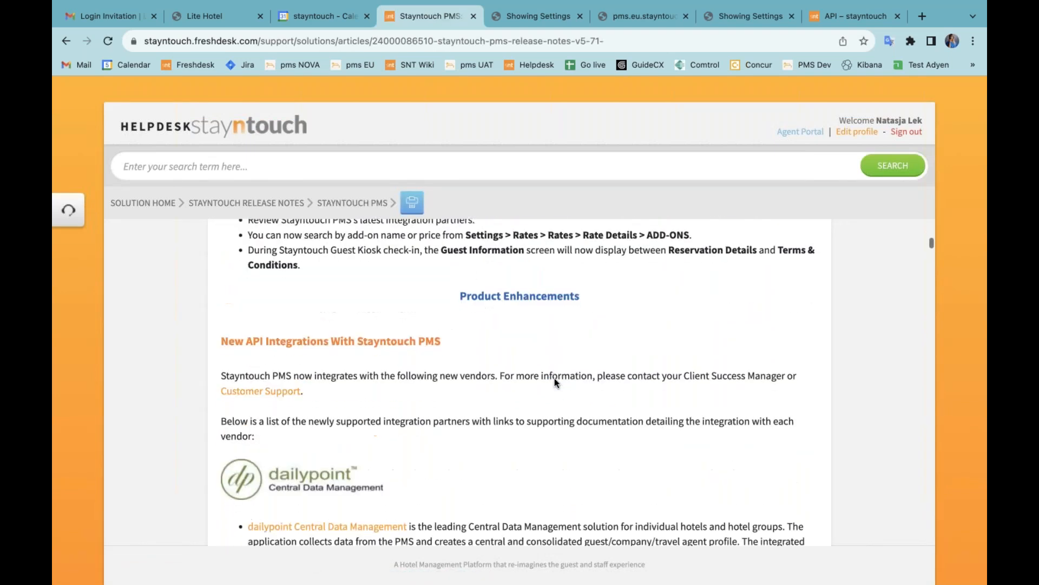
scroll(556, 363, "down", 4)
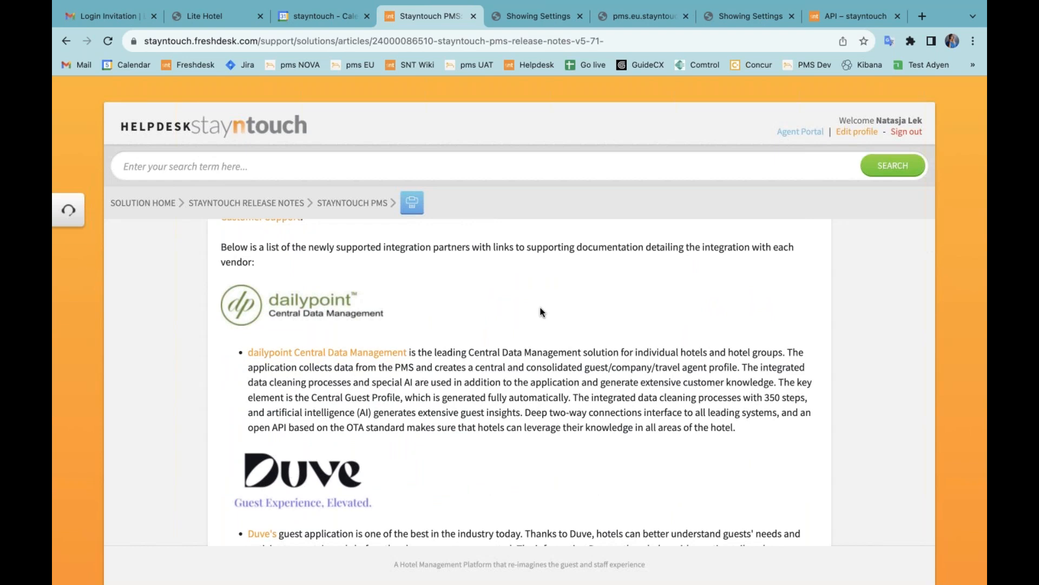
scroll(528, 414, "down", 1)
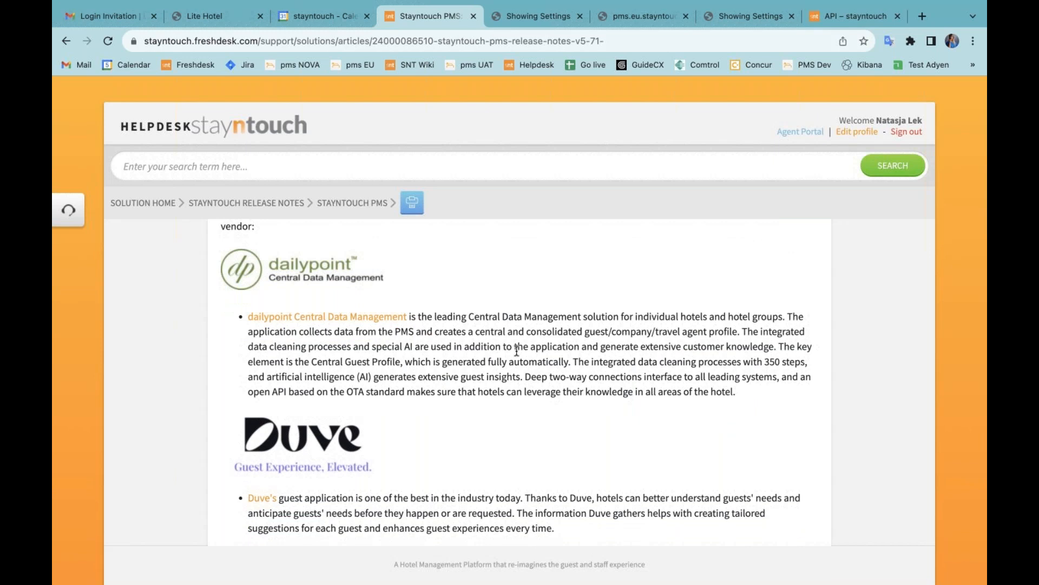
scroll(492, 422, "down", 4)
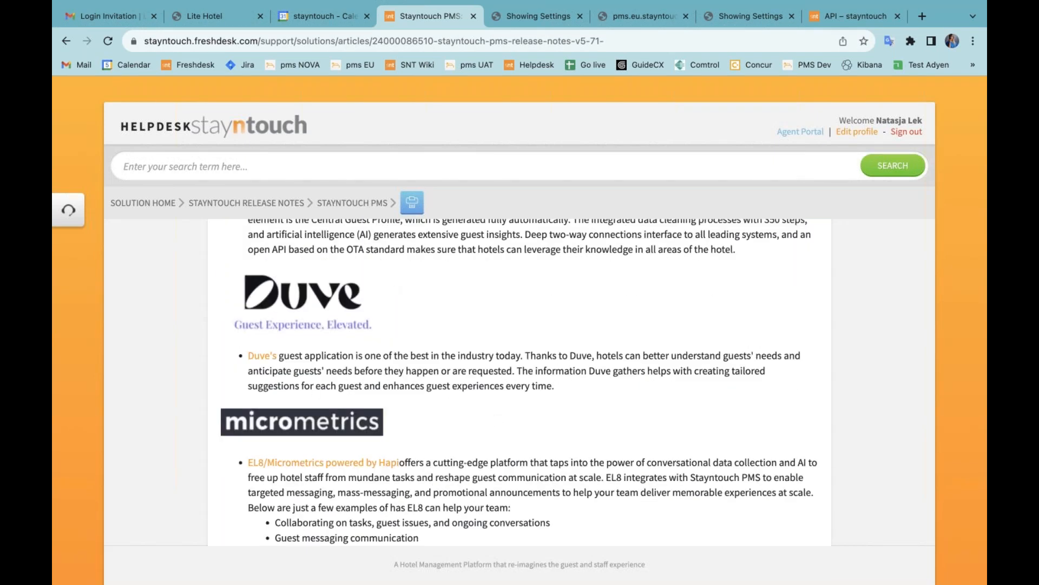
scroll(452, 417, "down", 4)
scroll(452, 417, "down", 5)
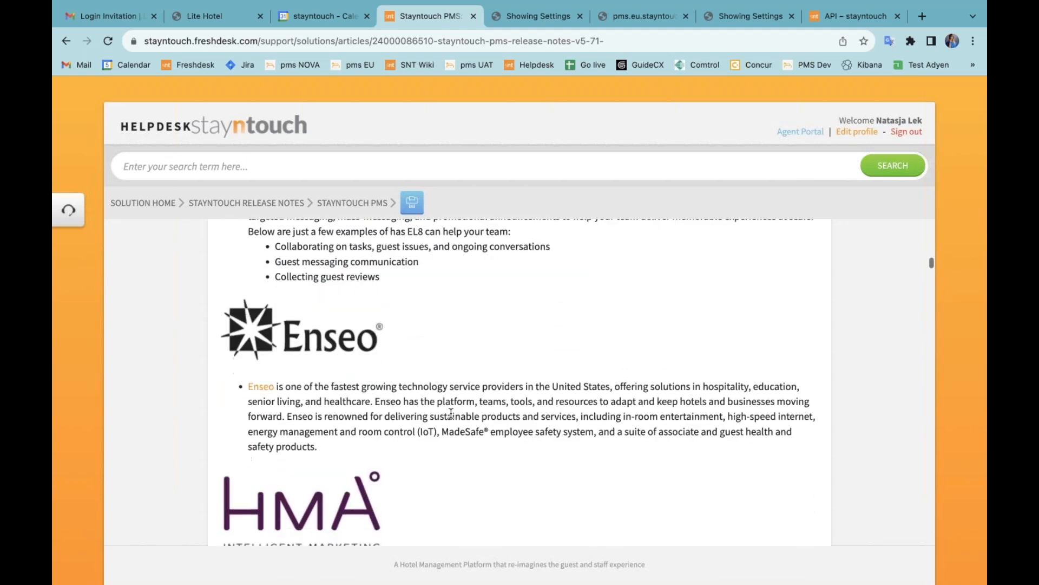
Step: Continue through the integration partner list down to the Arrival Report group notes heading
scroll(451, 413, "down", 3)
scroll(501, 424, "down", 2)
scroll(506, 436, "down", 4)
scroll(509, 442, "down", 4)
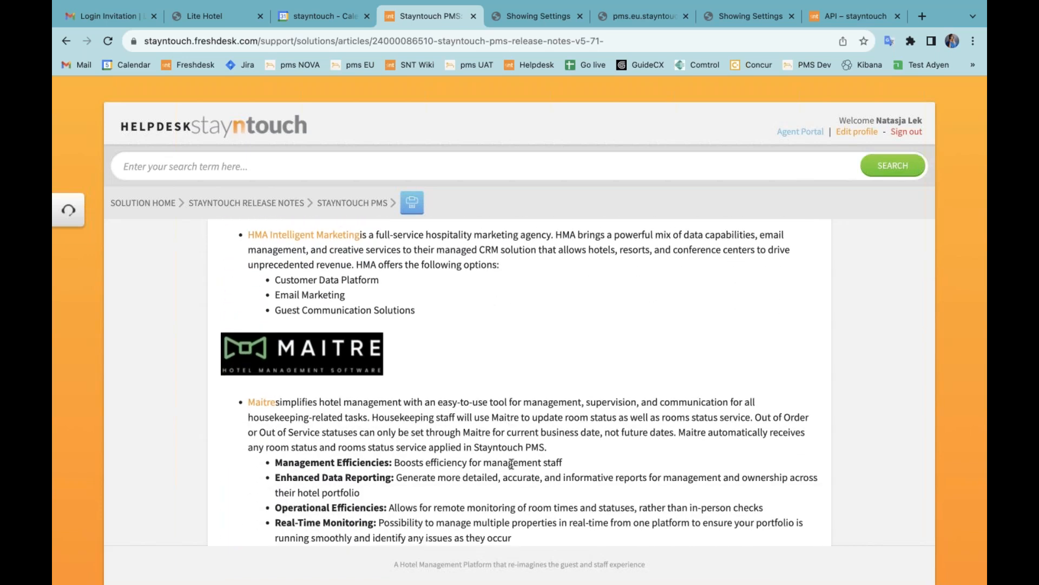
scroll(511, 464, "down", 5)
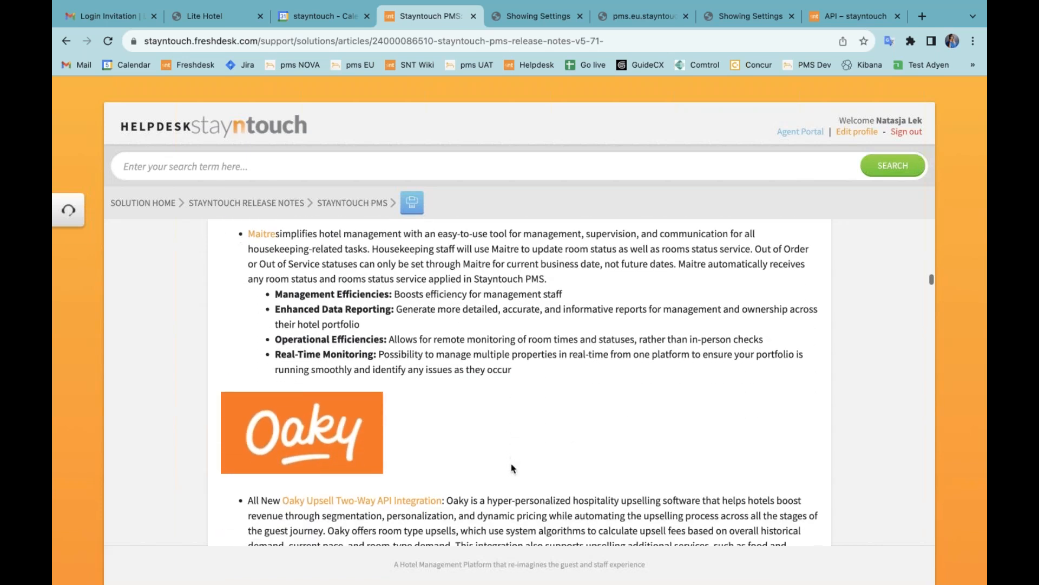
scroll(514, 467, "down", 4)
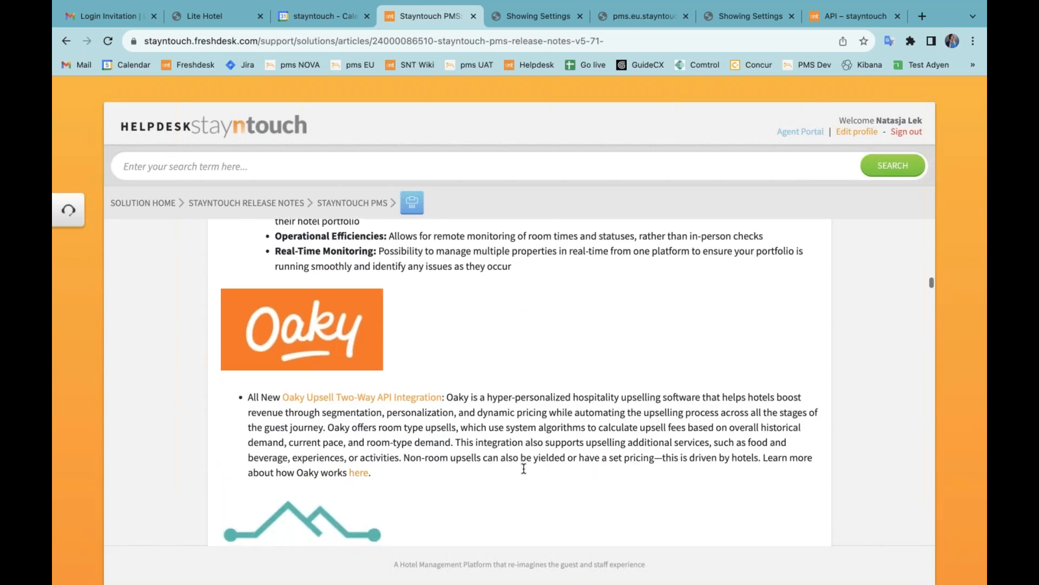
scroll(524, 469, "down", 1)
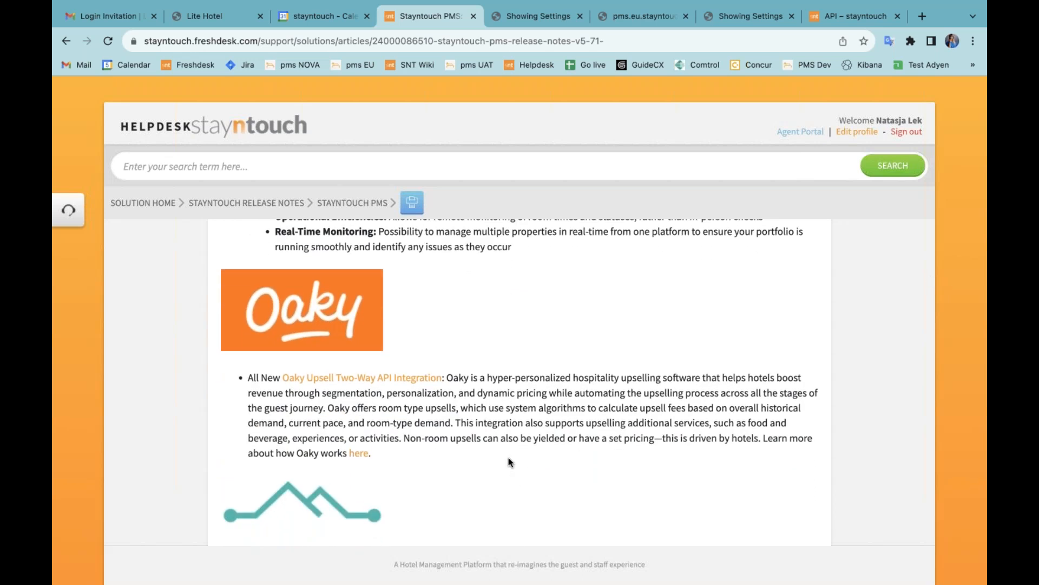
scroll(500, 468, "down", 6)
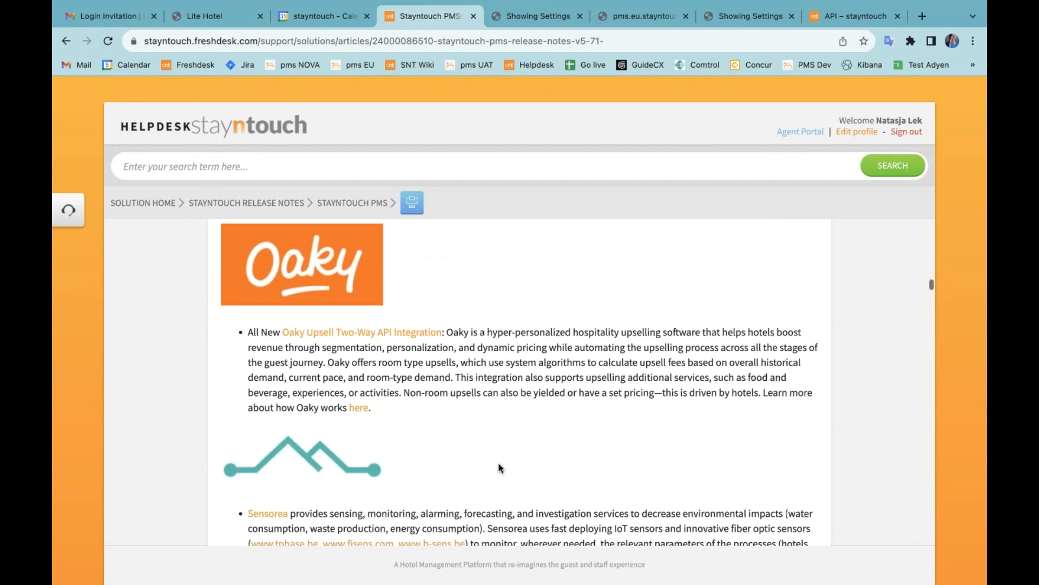
scroll(500, 468, "down", 3)
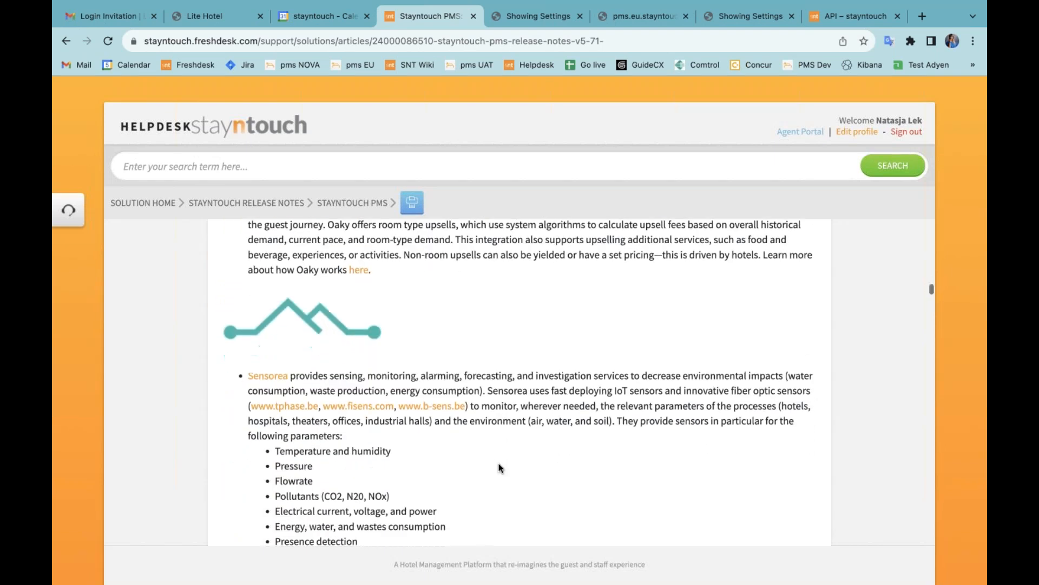
scroll(501, 468, "down", 8)
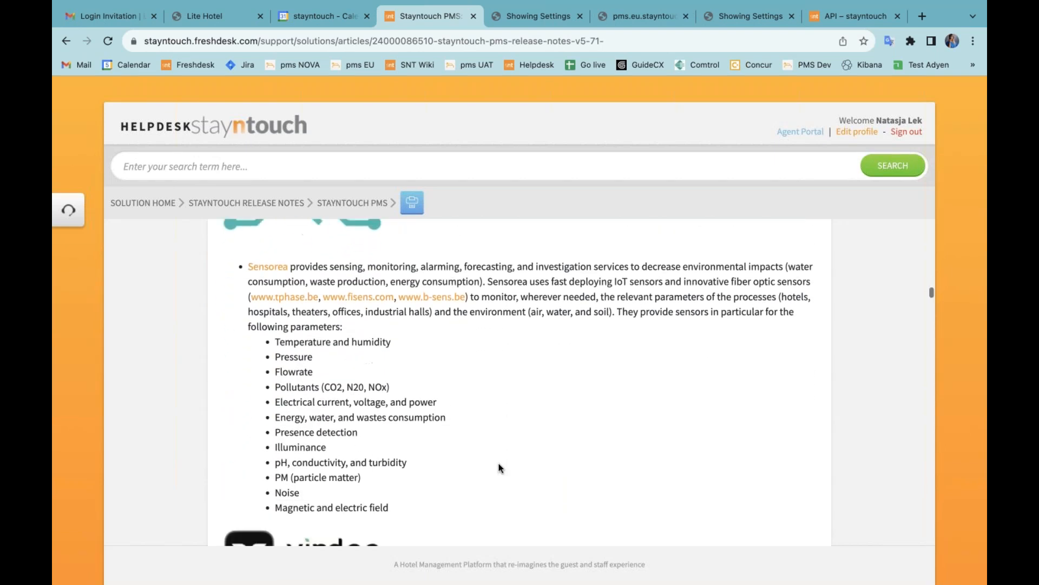
scroll(500, 464, "down", 1)
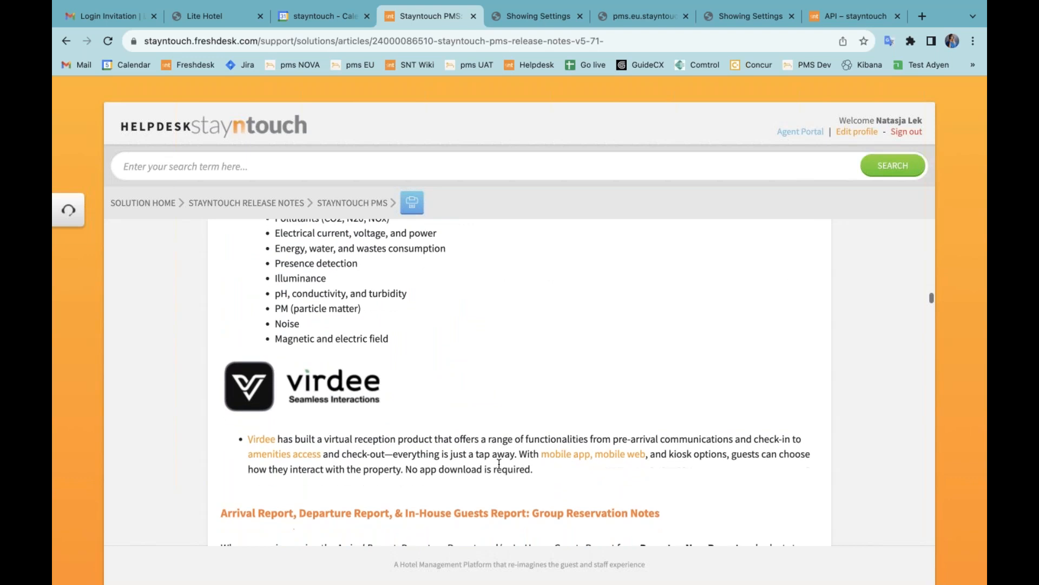
scroll(499, 464, "down", 1)
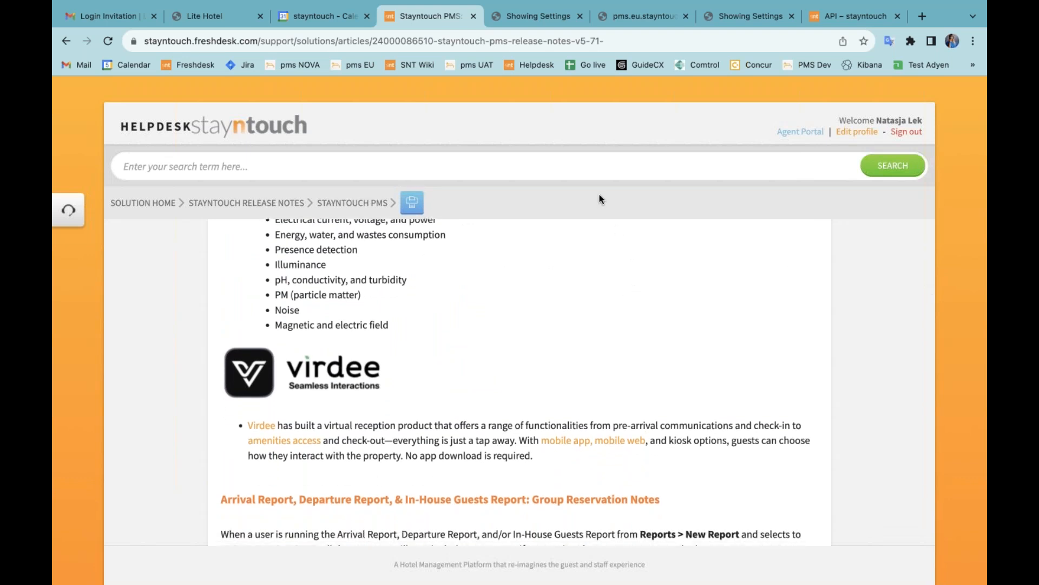
left_click(534, 15)
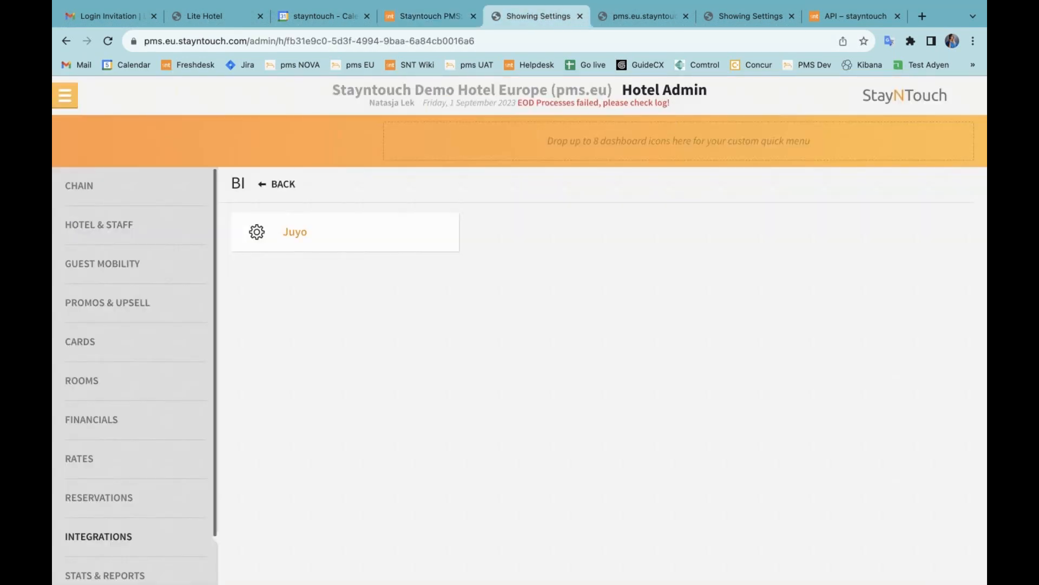
Step: Via Groups > Manage Groups, view Webinar Group's notes showing 'Test note to display on reports', then open Reports
left_click(65, 95)
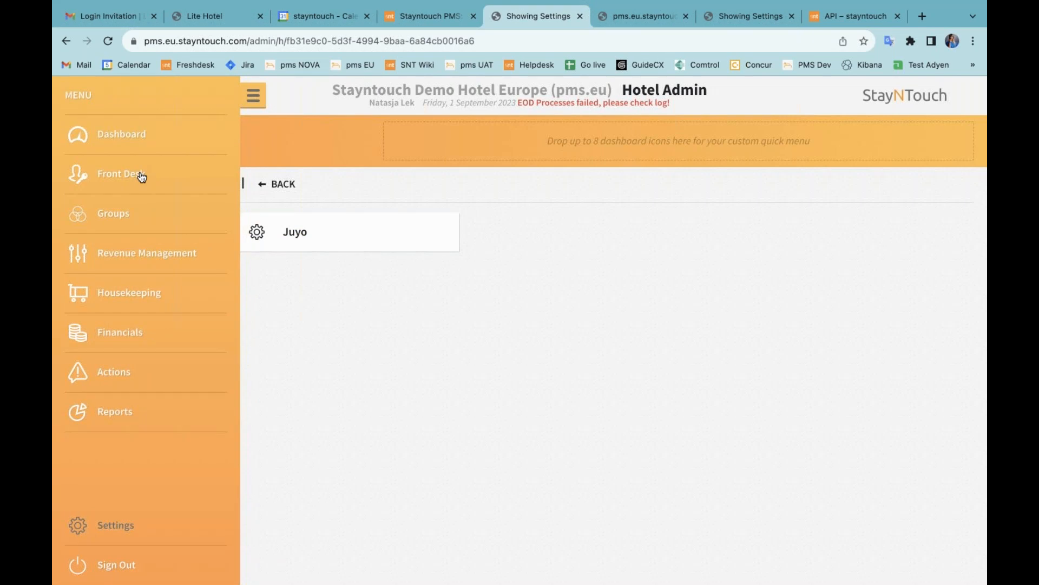
left_click(114, 221)
left_click(299, 179)
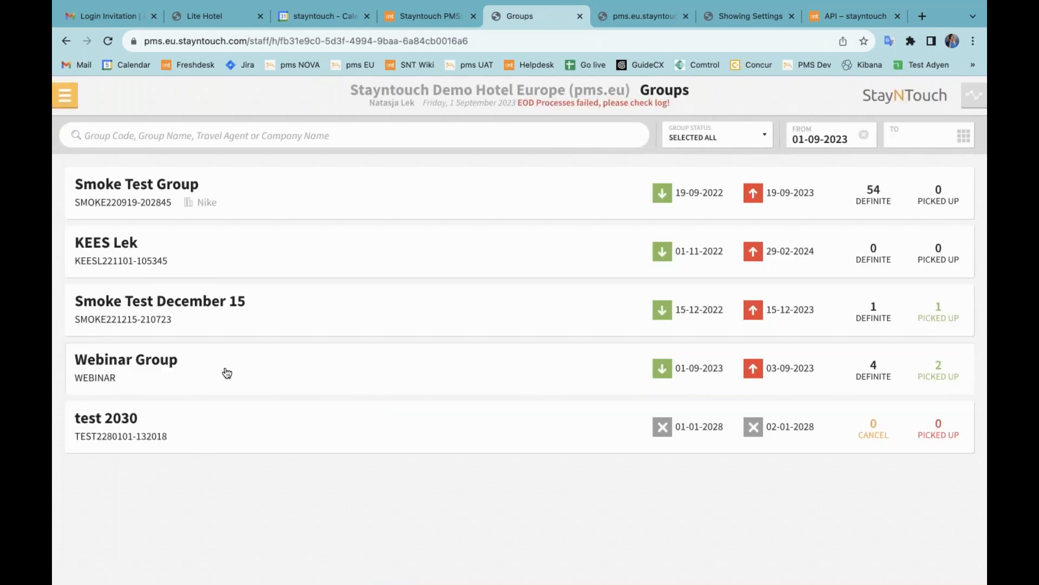
left_click(221, 373)
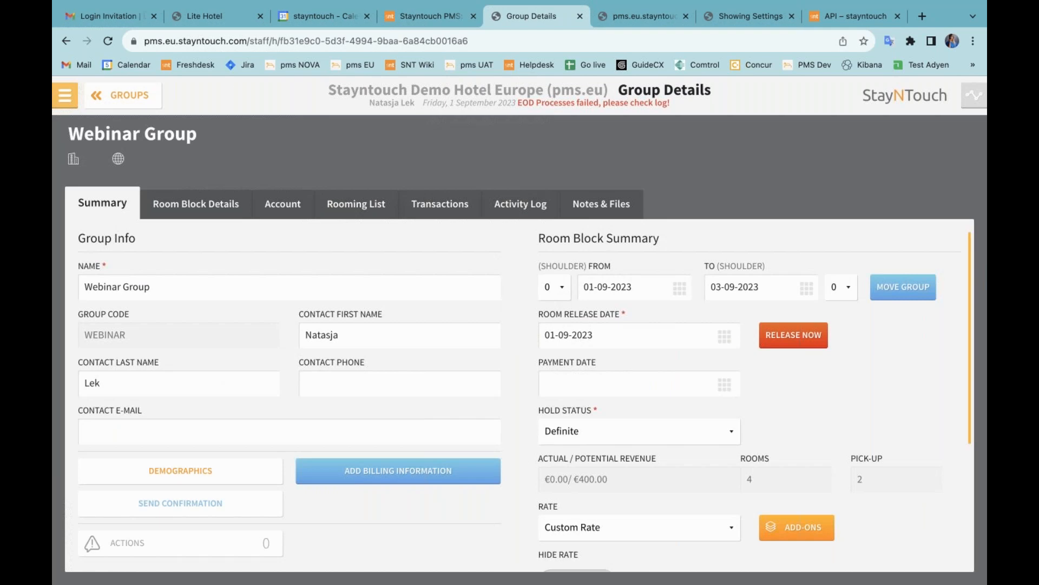
left_click(610, 204)
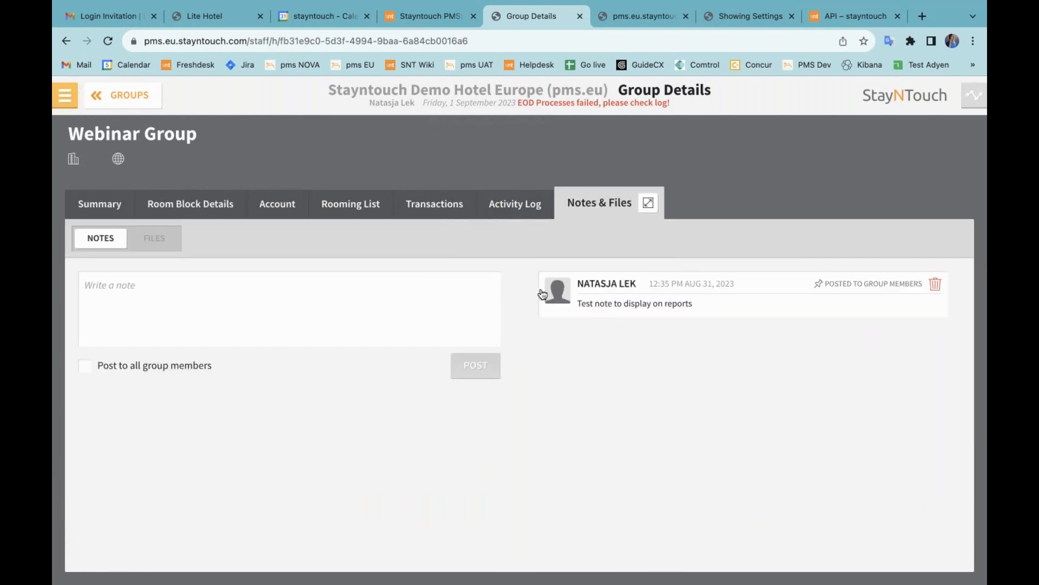
left_click(64, 95)
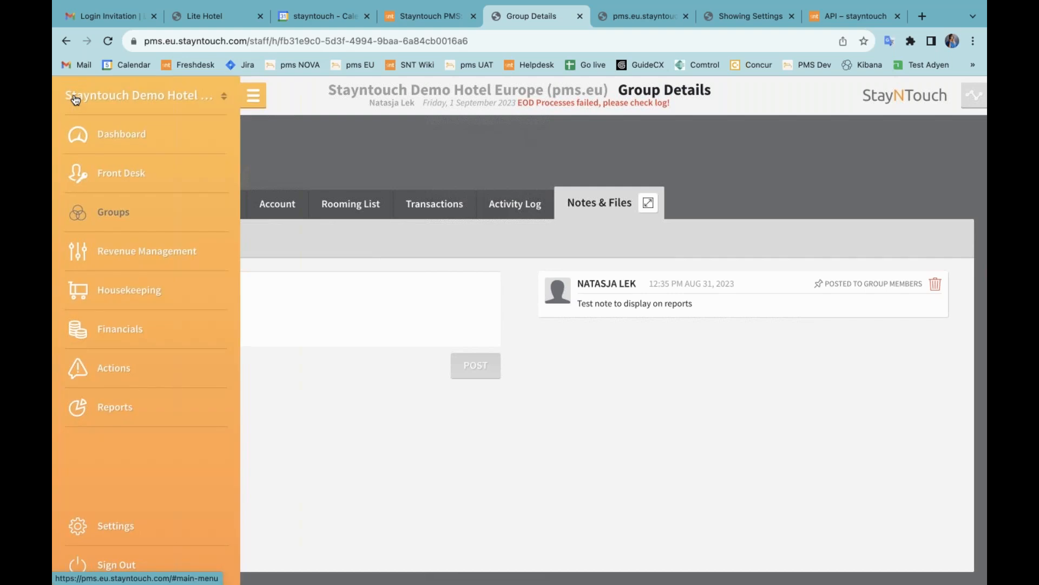
left_click(128, 407)
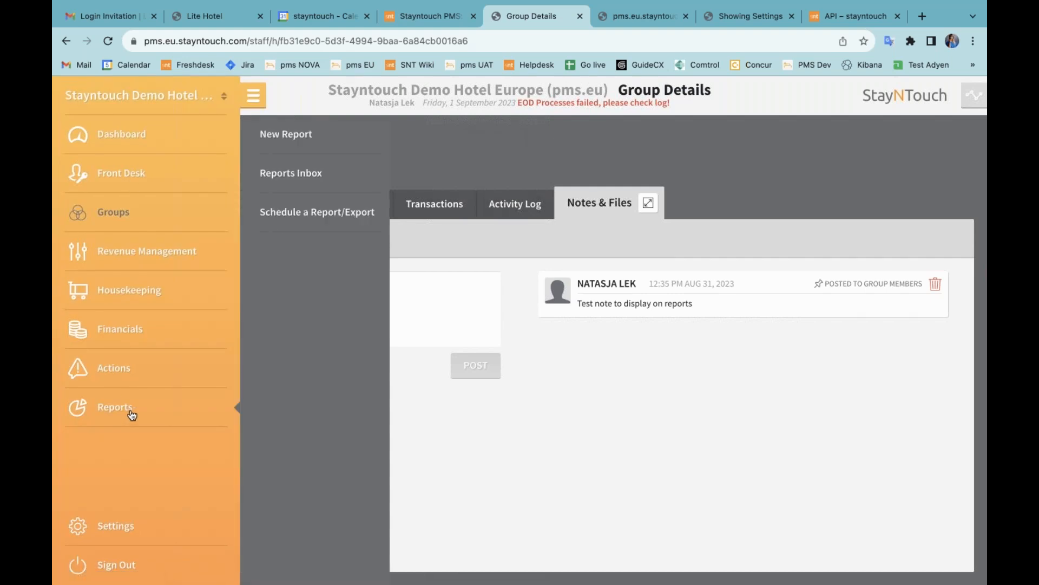
left_click(289, 136)
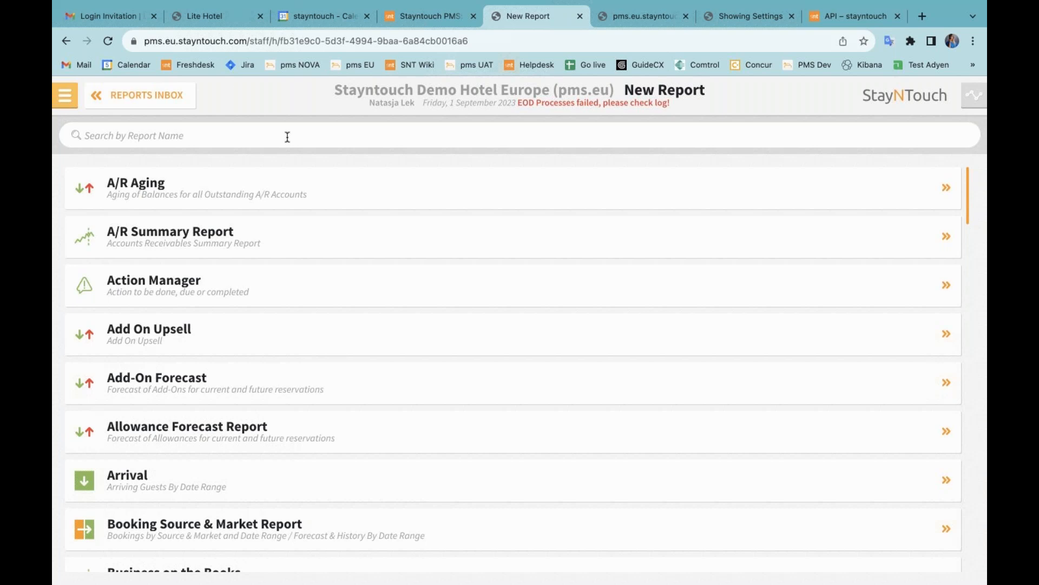
type("arr")
left_click(393, 197)
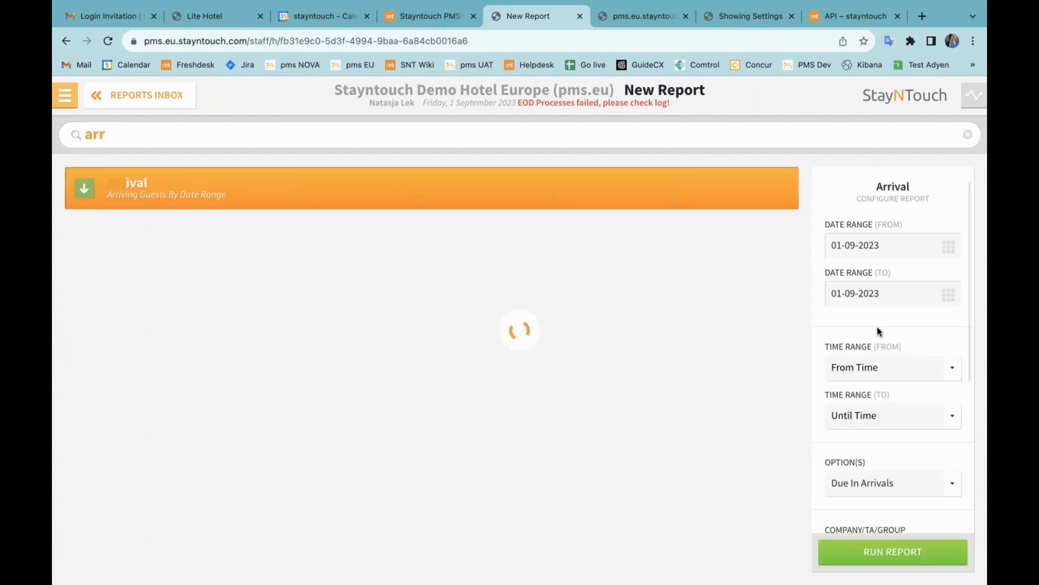
left_click(872, 296)
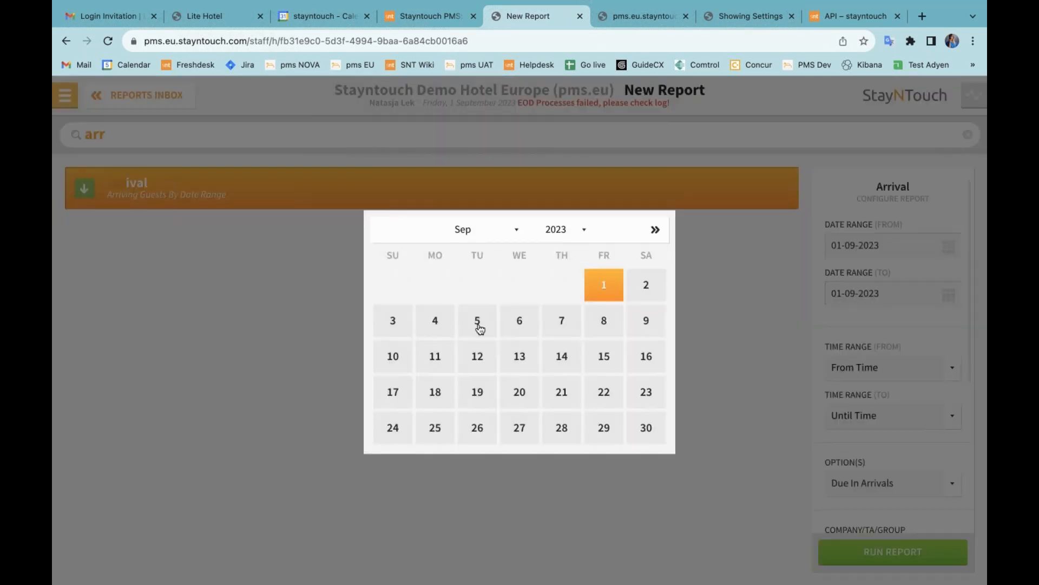
left_click(478, 324)
scroll(875, 353, "down", 3)
left_click(872, 337)
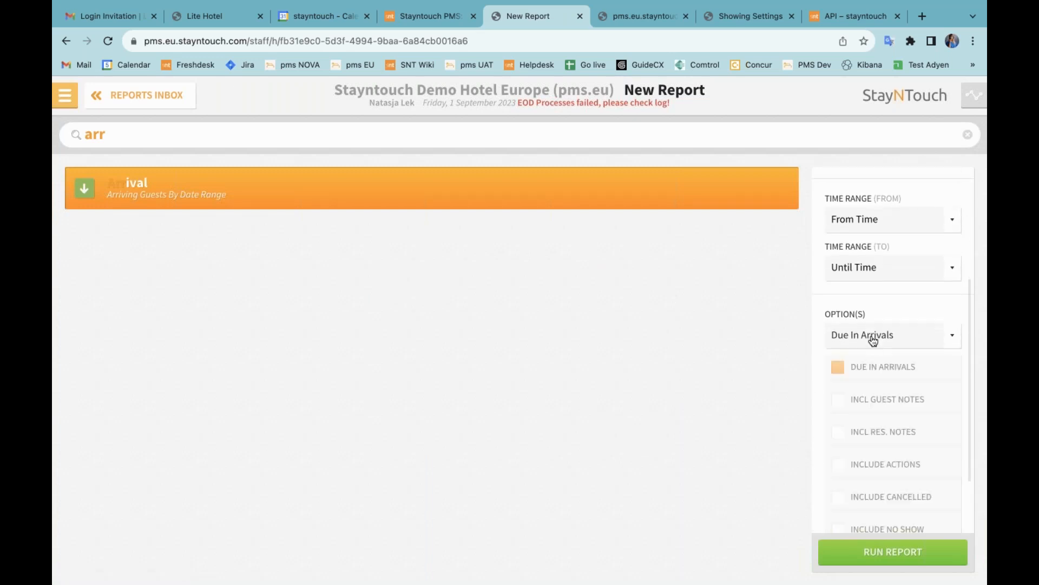
scroll(870, 399, "down", 1)
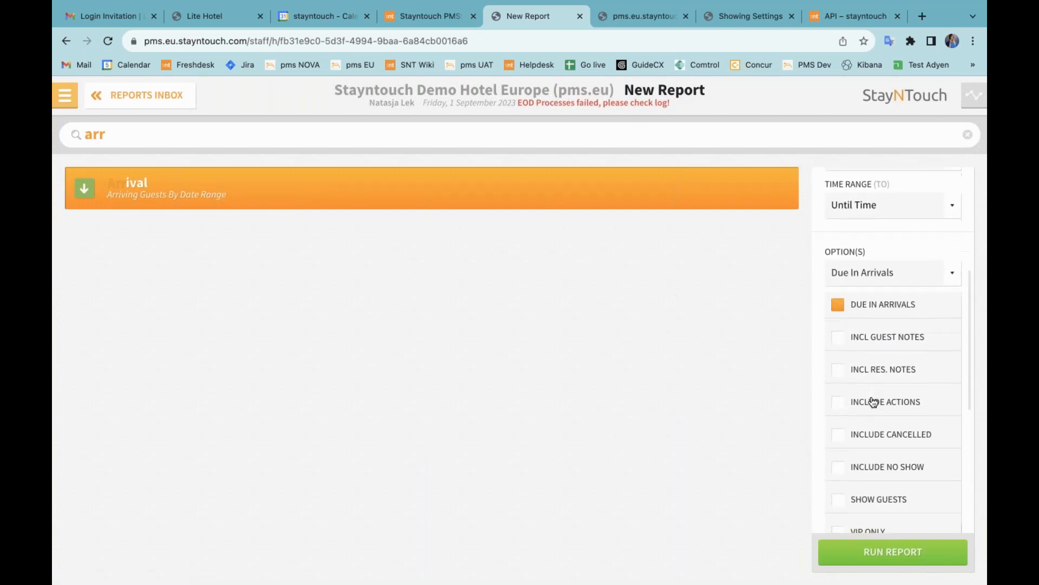
left_click(857, 374)
left_click(896, 553)
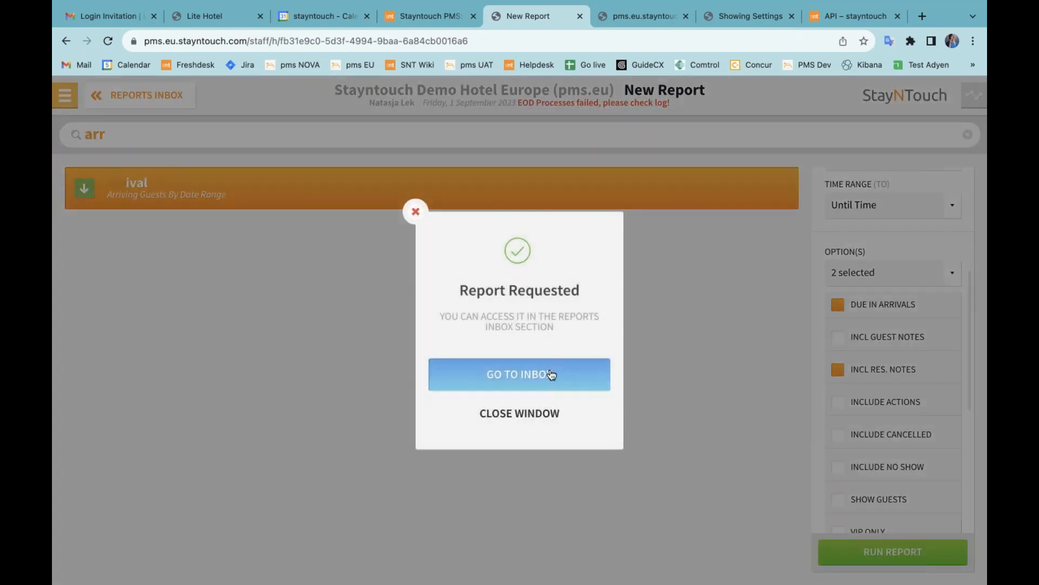
left_click(551, 374)
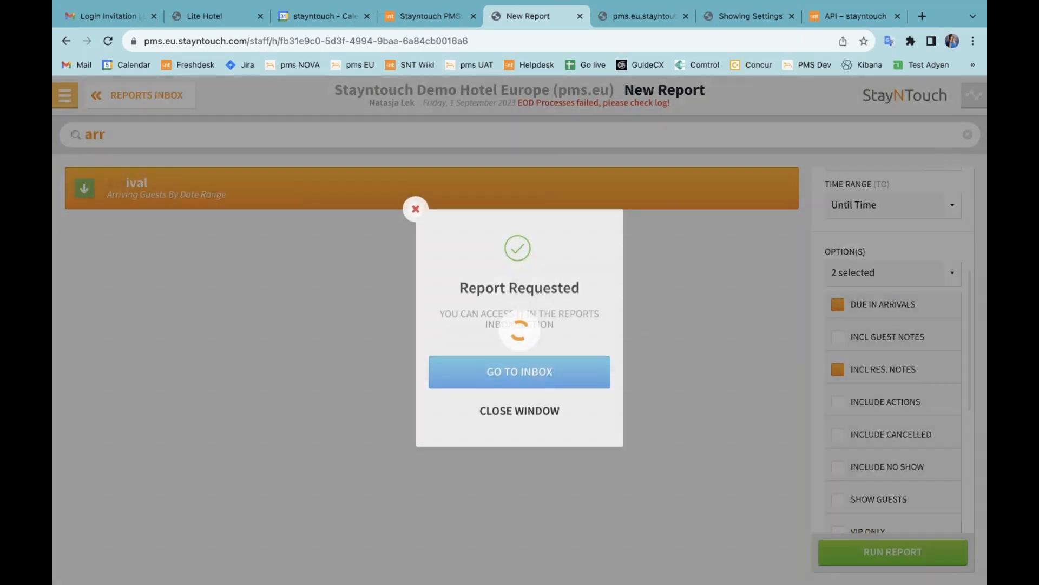
left_click(75, 140)
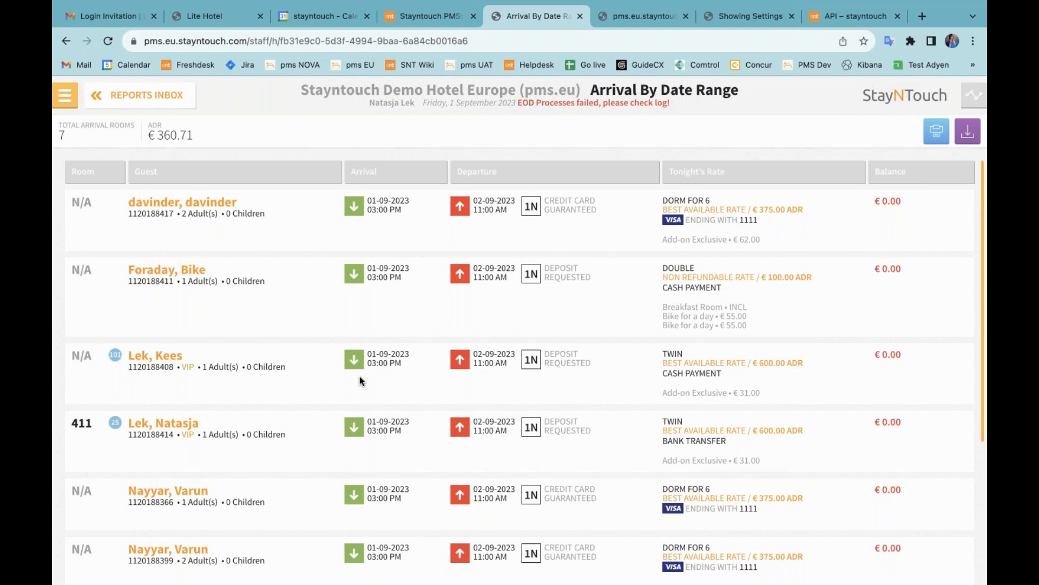
scroll(298, 425, "down", 2)
scroll(297, 426, "down", 2)
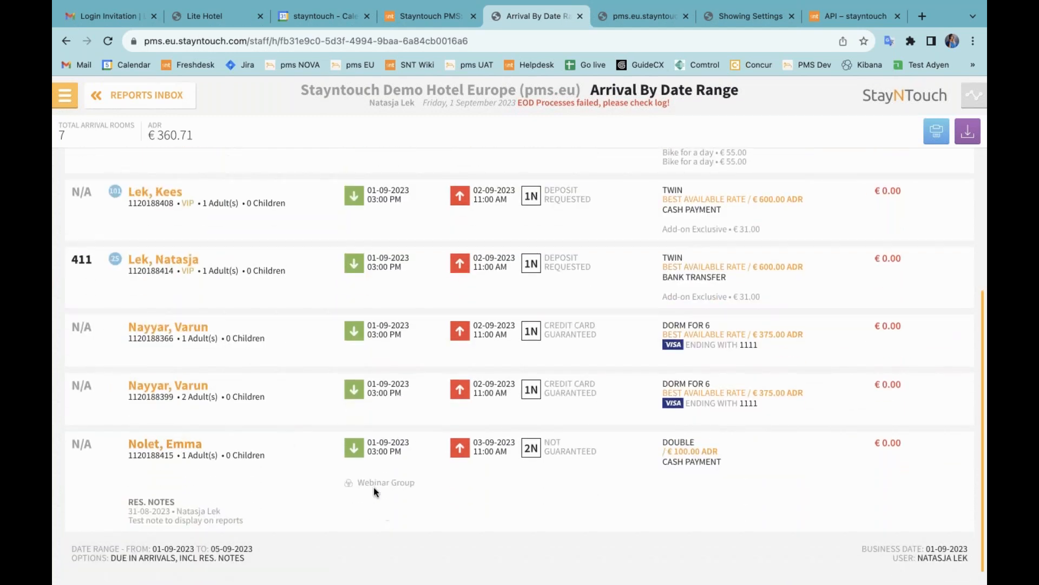
left_click_drag(356, 483, 424, 486)
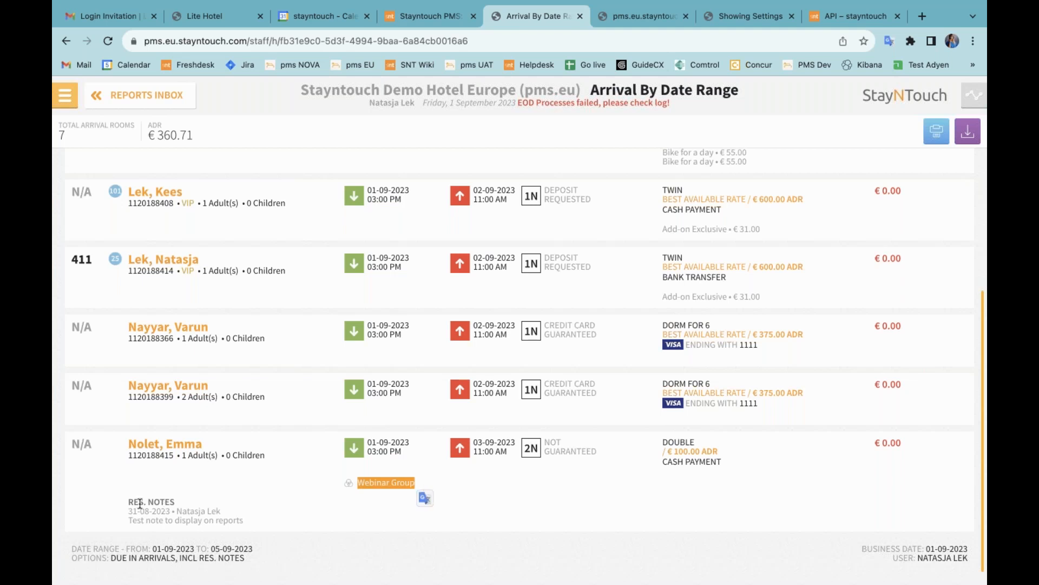
left_click_drag(126, 502, 240, 521)
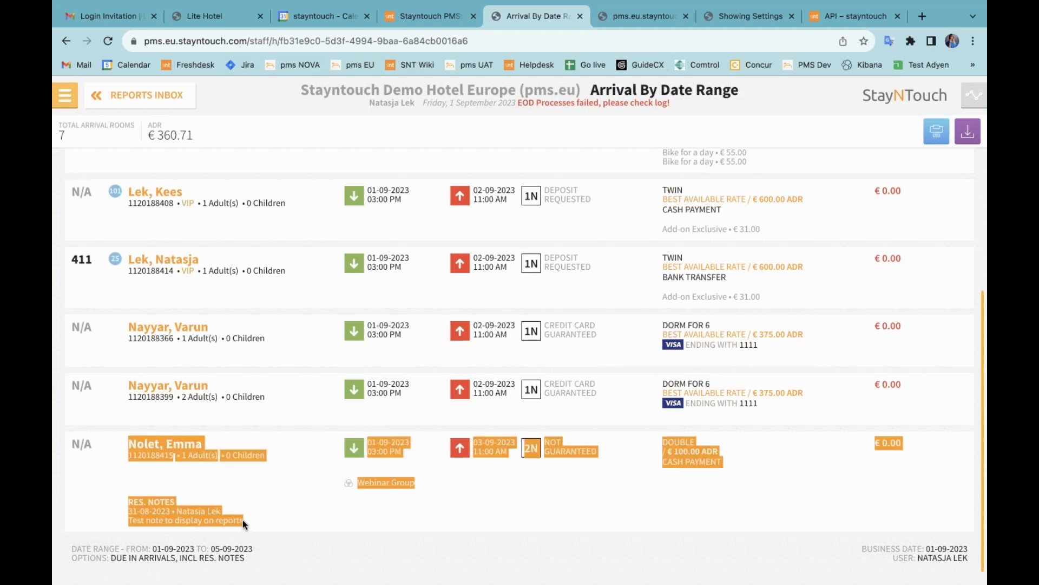
left_click(242, 520)
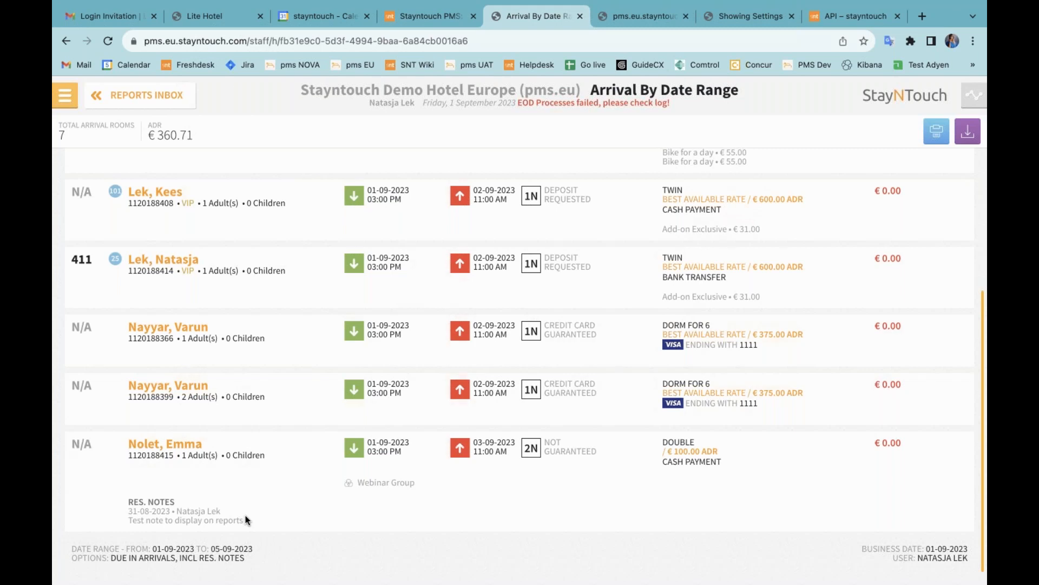
scroll(204, 375, "up", 5)
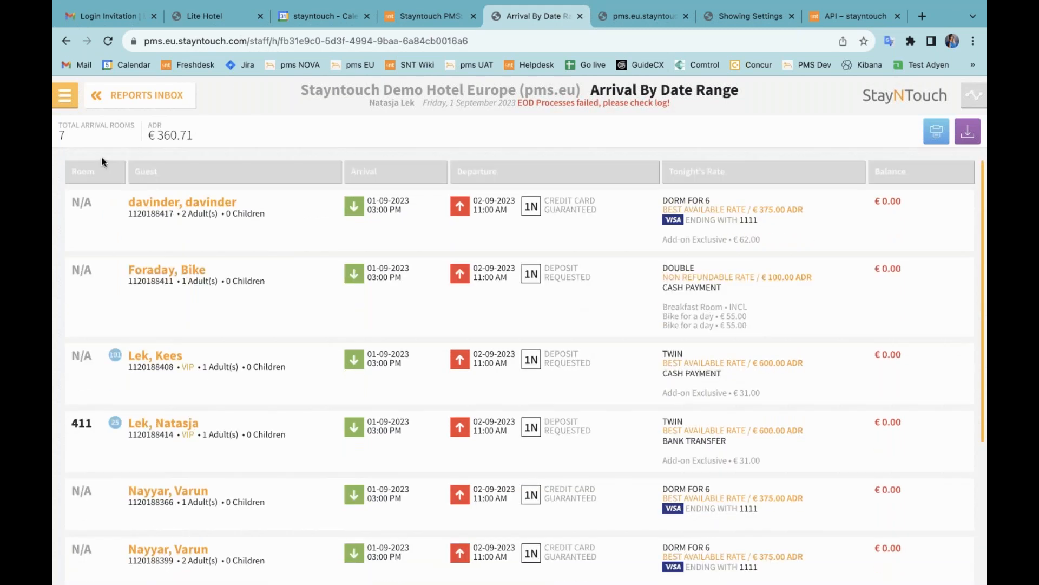
Step: Open the Best Available Rate for editing from Settings > Rates > Rates
left_click(65, 99)
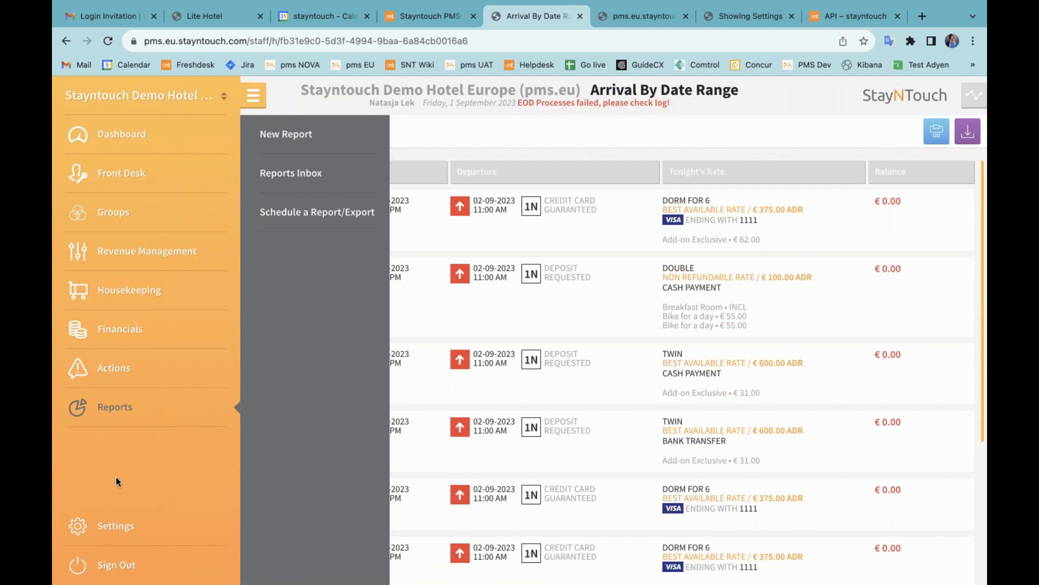
left_click(117, 527)
left_click(284, 188)
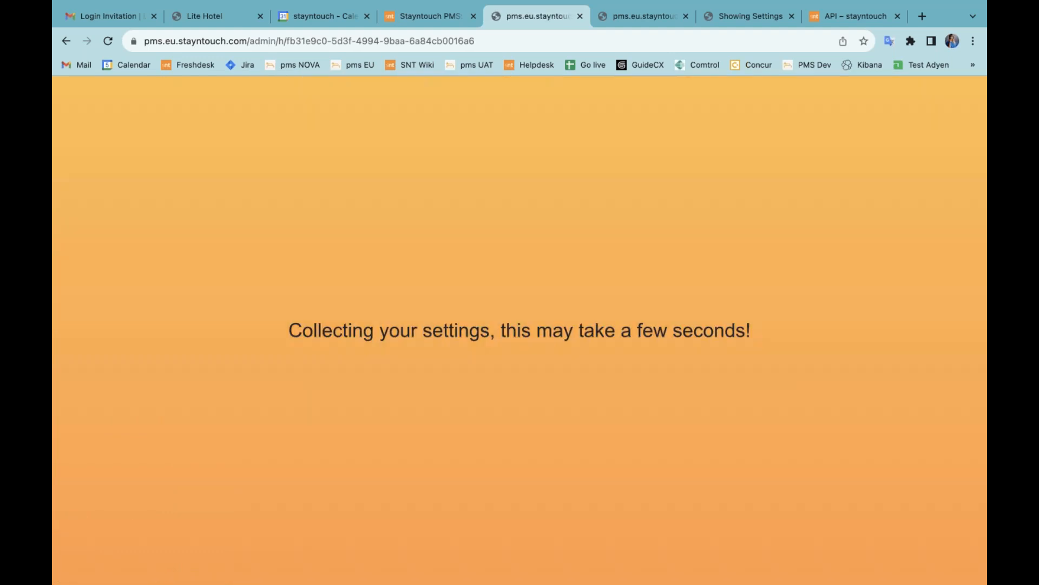
left_click(155, 461)
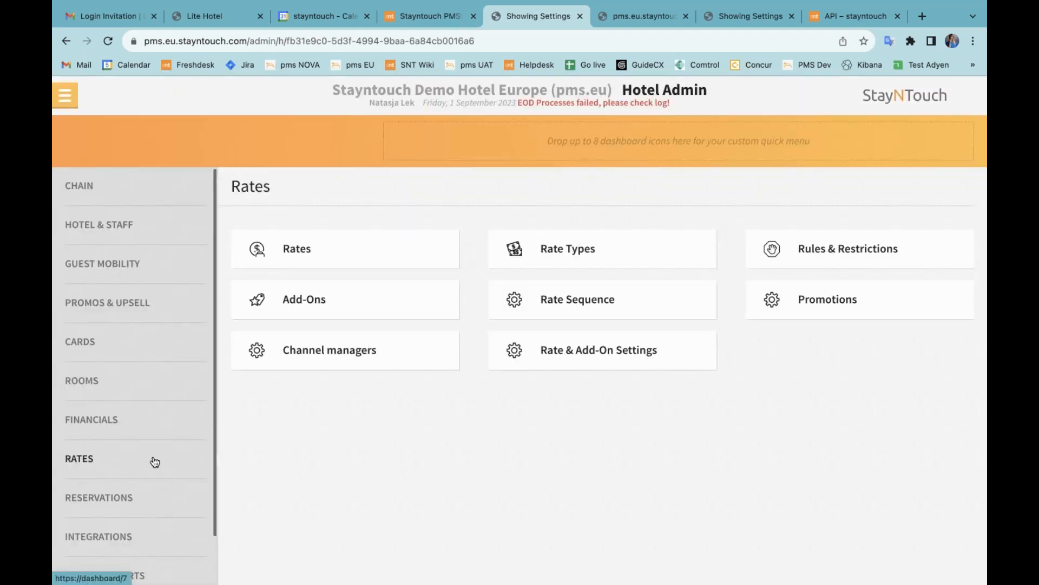
left_click(337, 258)
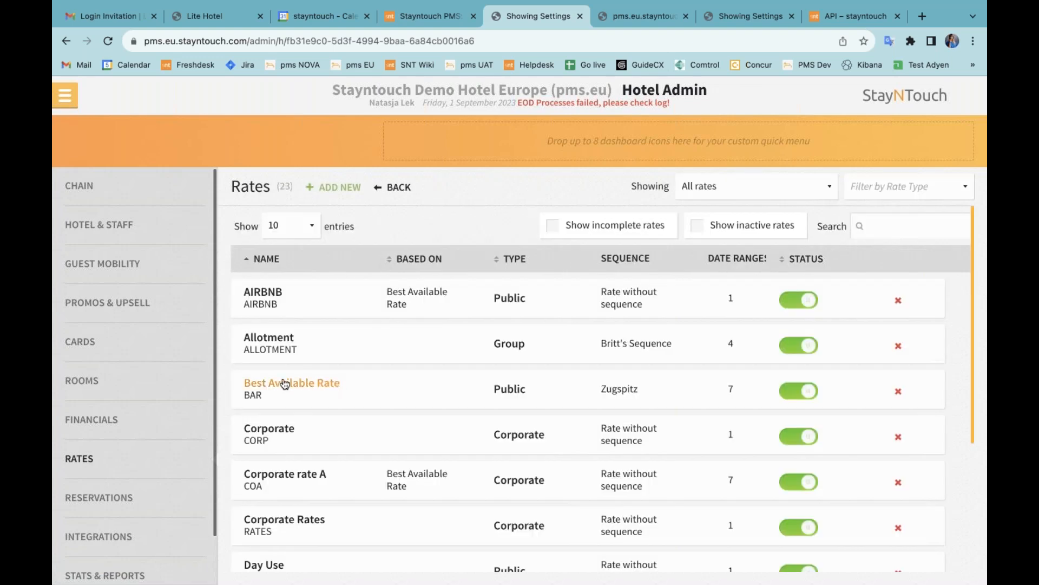
left_click(284, 383)
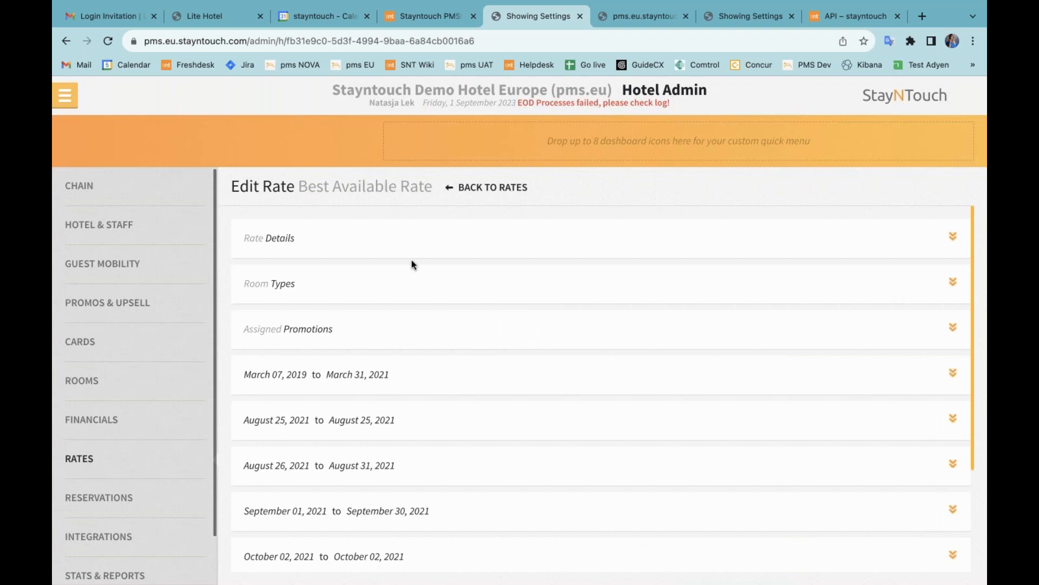
Step: Expand Rate Details and Add-ons, try add-on searches 'well' and 'bi', then clear to list all add-ons
left_click(408, 246)
scroll(481, 428, "down", 10)
left_click(481, 432)
scroll(478, 411, "down", 3)
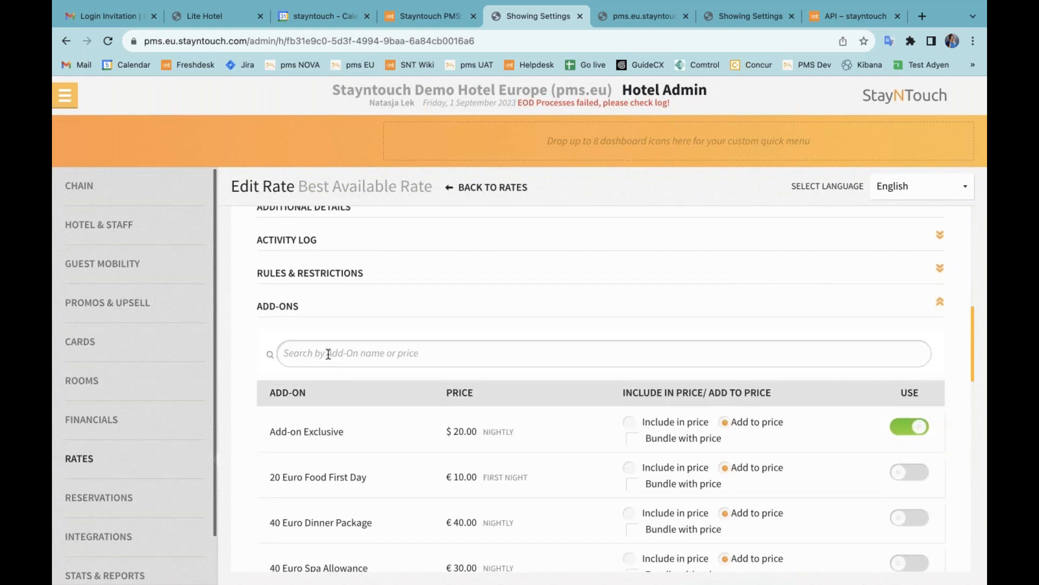
scroll(475, 340, "down", 1)
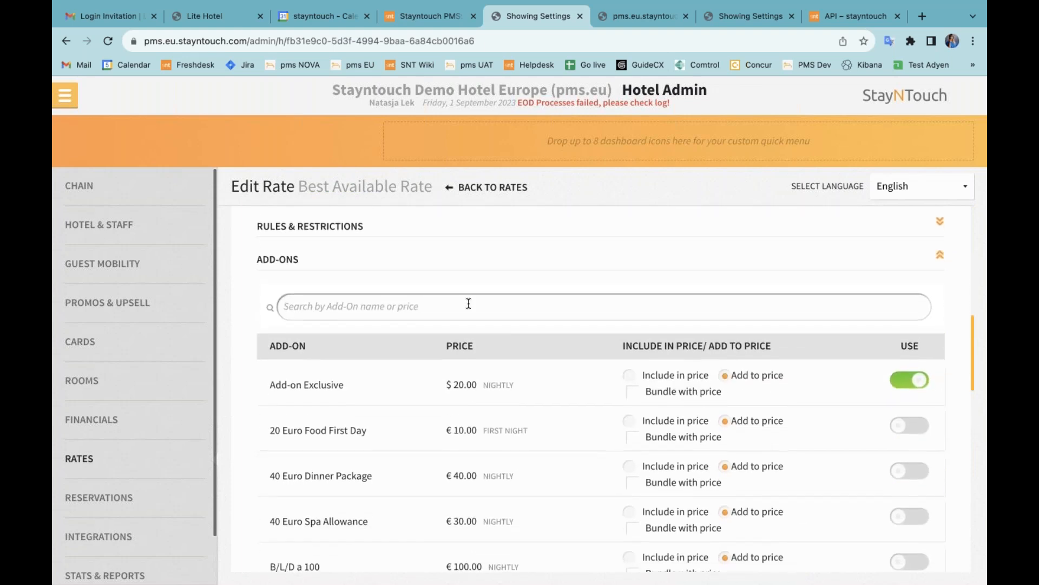
scroll(469, 303, "down", 1)
scroll(469, 303, "up", 1)
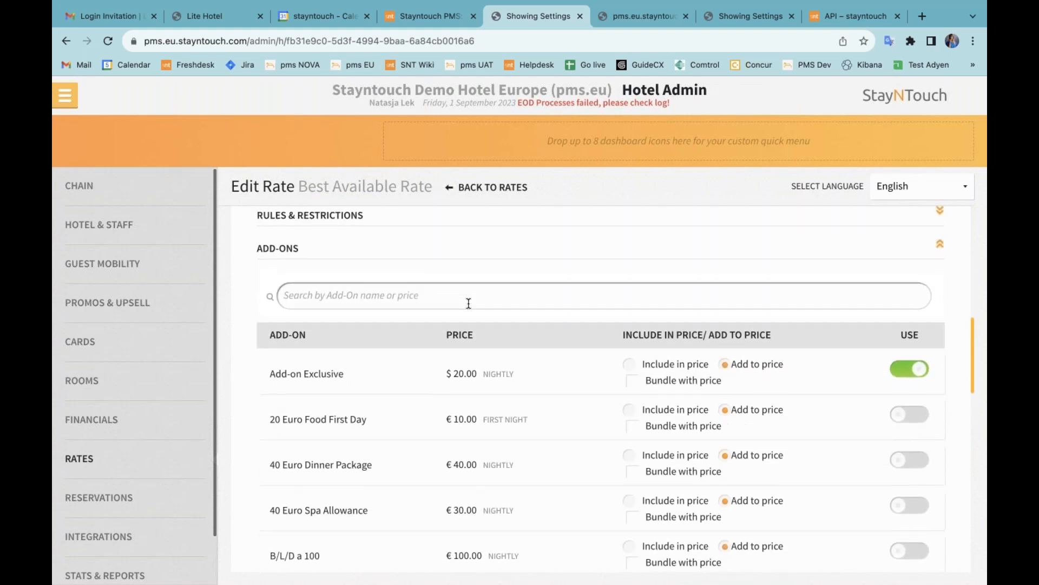
type("well")
key("BackSpace")
key("BackSpace")
key("BackSpace")
key("BackSpace")
type("bi")
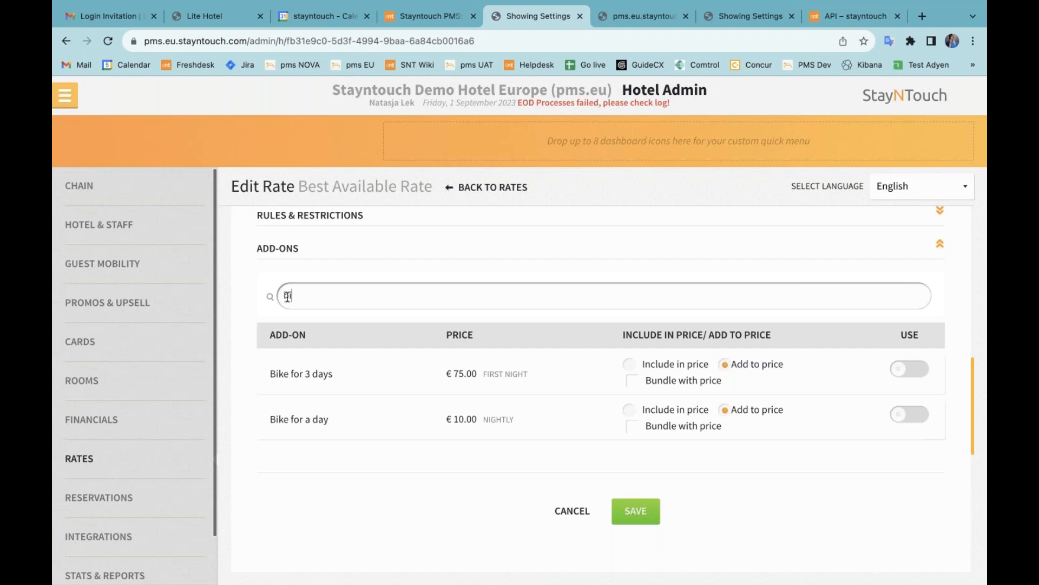
key("BackSpace")
key("BackSpace")
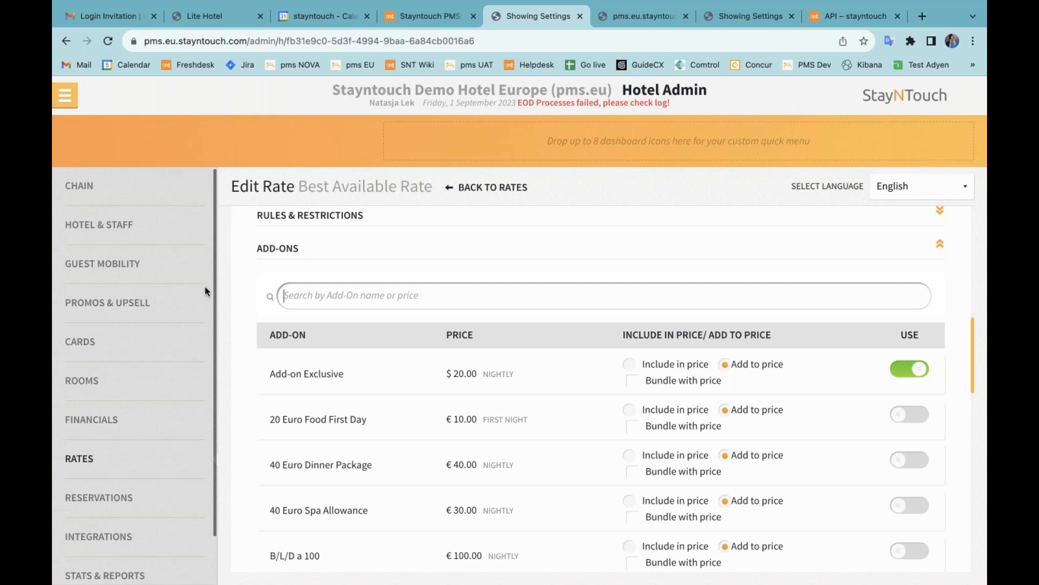
Step: In Rooms > Room Key Delivery, show the PIN in room-ready email, email PIN codes for PMS and station check-ins, and save
left_click(114, 386)
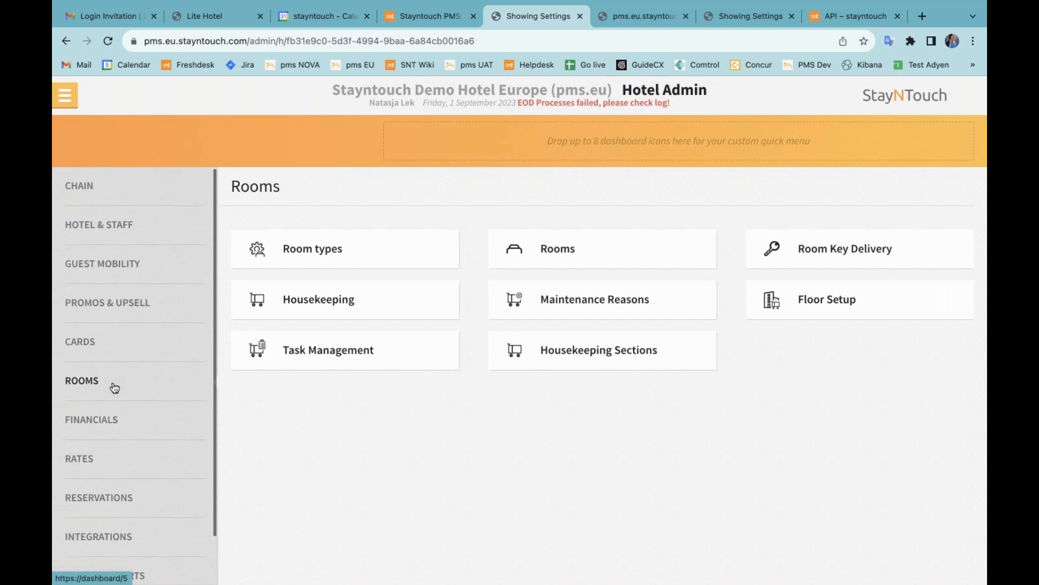
left_click(861, 254)
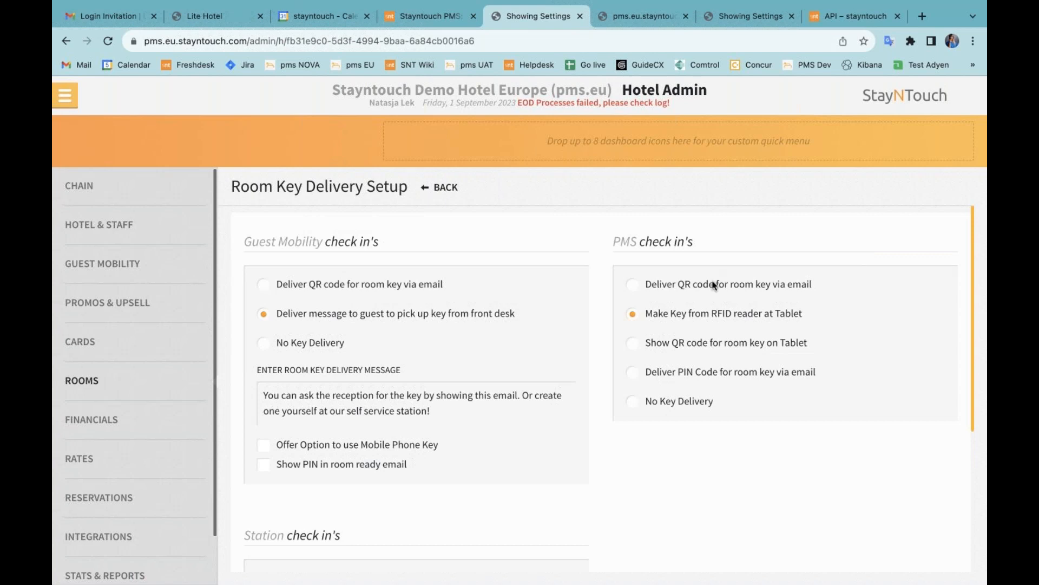
left_click(376, 466)
left_click(669, 374)
scroll(646, 457, "down", 4)
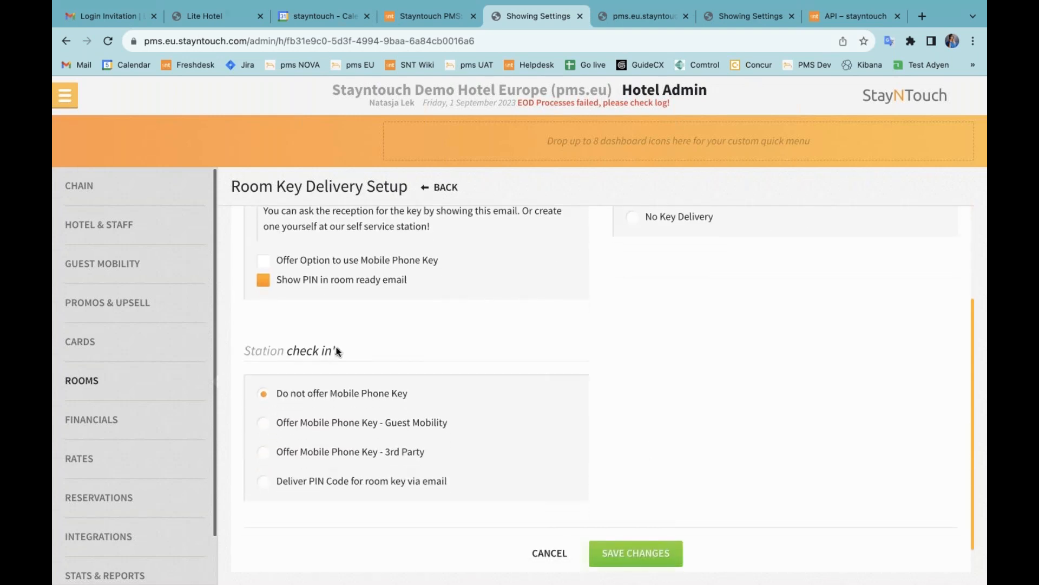
left_click(324, 487)
left_click(647, 555)
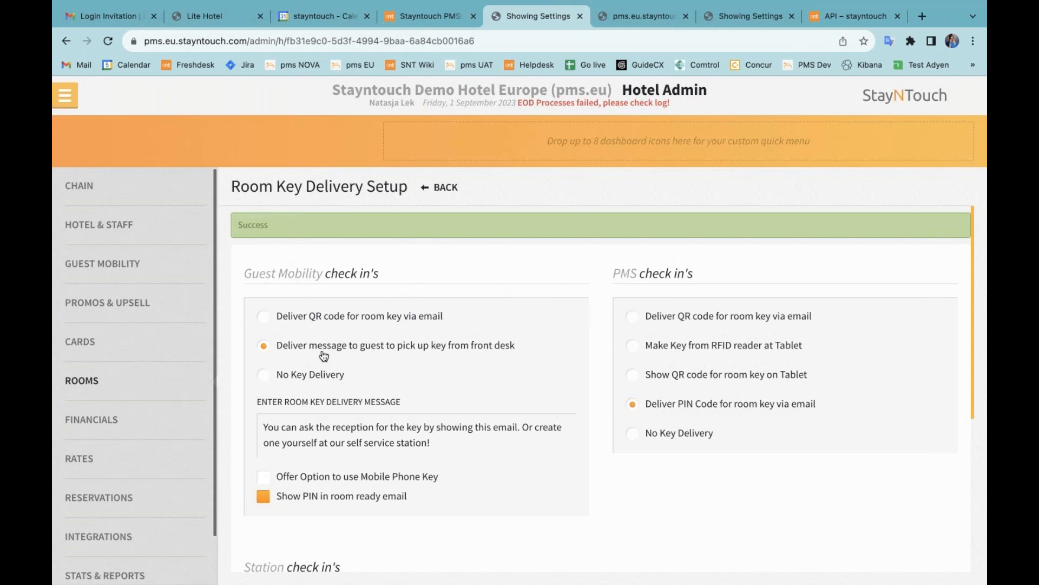
scroll(139, 420, "down", 1)
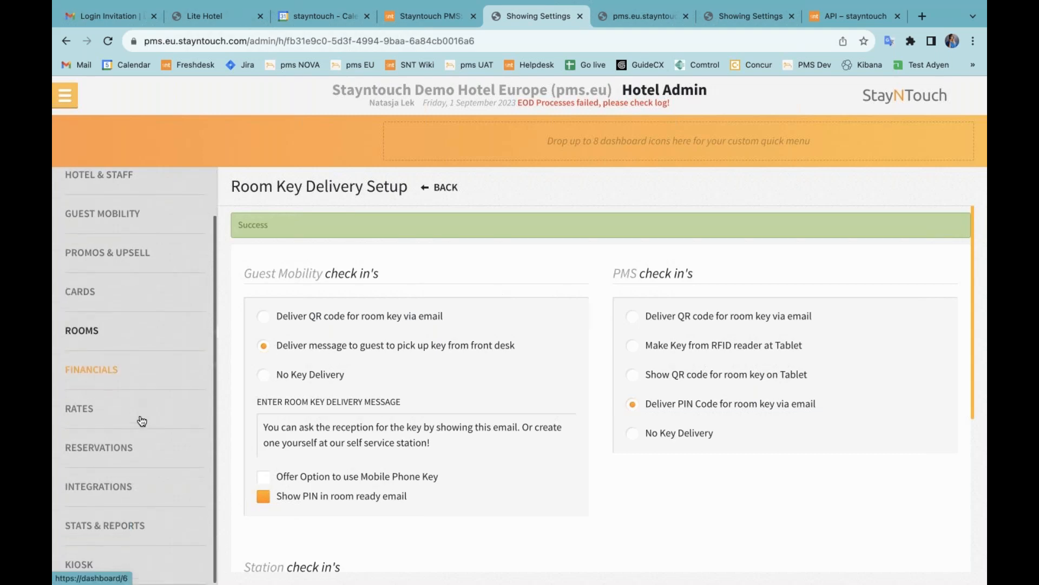
Step: Under Kiosk > General, set Key Creation Method to Remote Lock Pin, save, and go back to the overview
left_click(92, 565)
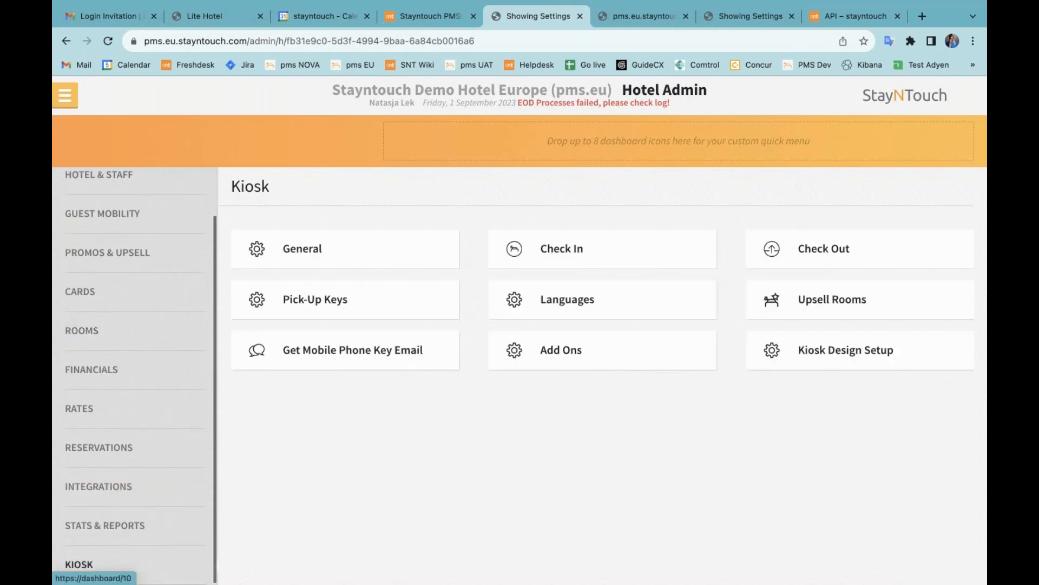
left_click(366, 262)
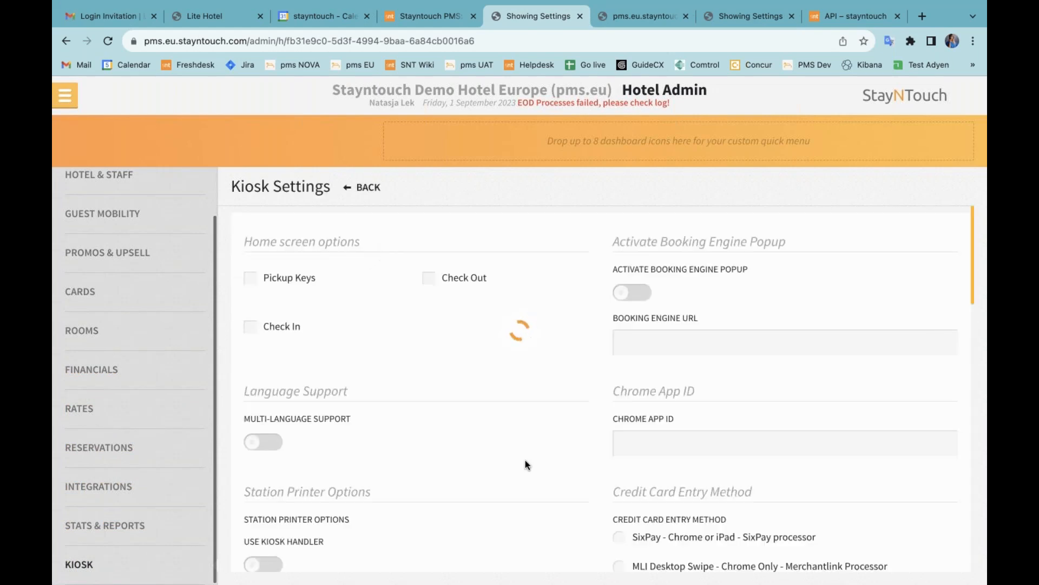
scroll(522, 477, "down", 4)
scroll(522, 481, "down", 3)
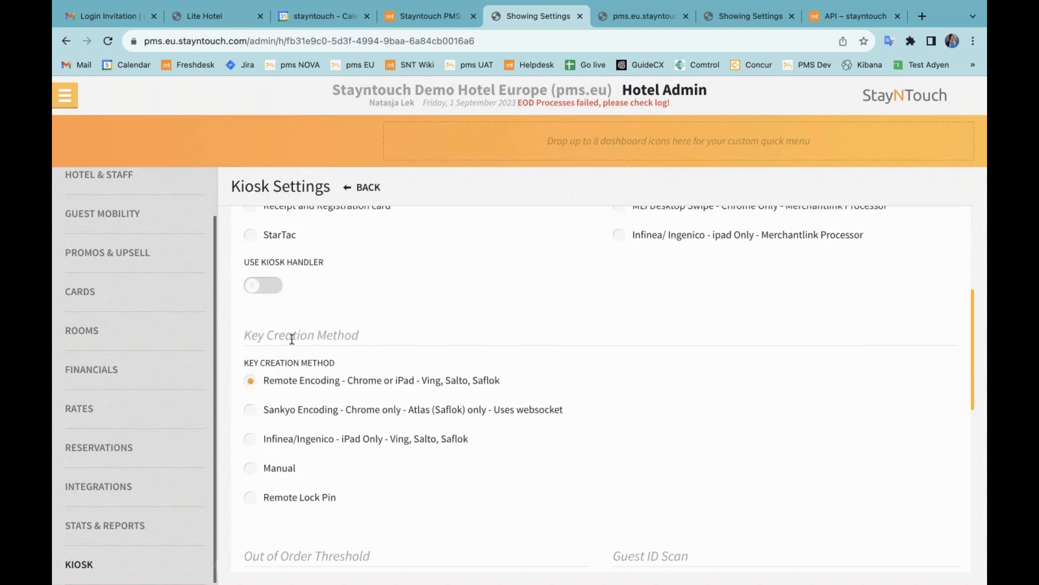
left_click(290, 498)
scroll(529, 514, "down", 10)
left_click(661, 513)
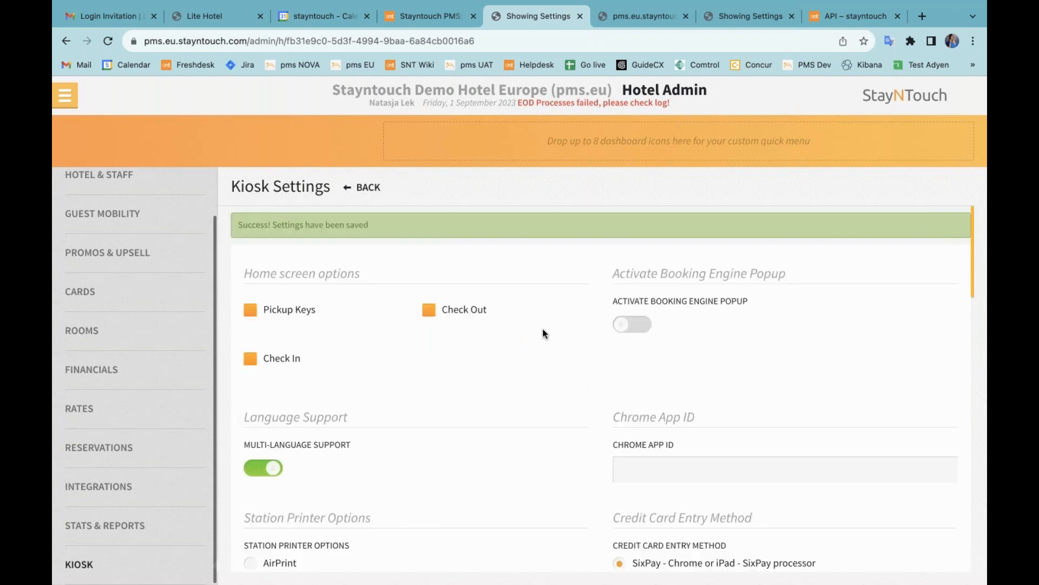
left_click(366, 187)
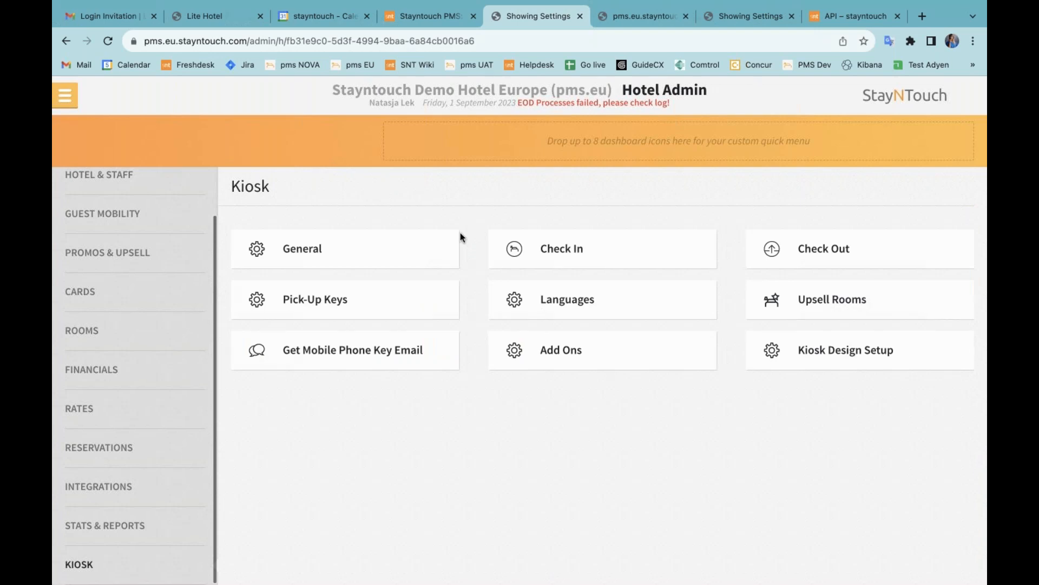
left_click(562, 308)
Step: Expand English in Zest Station Language, search its text tags for 'pin', review them, and close the list
left_click(562, 266)
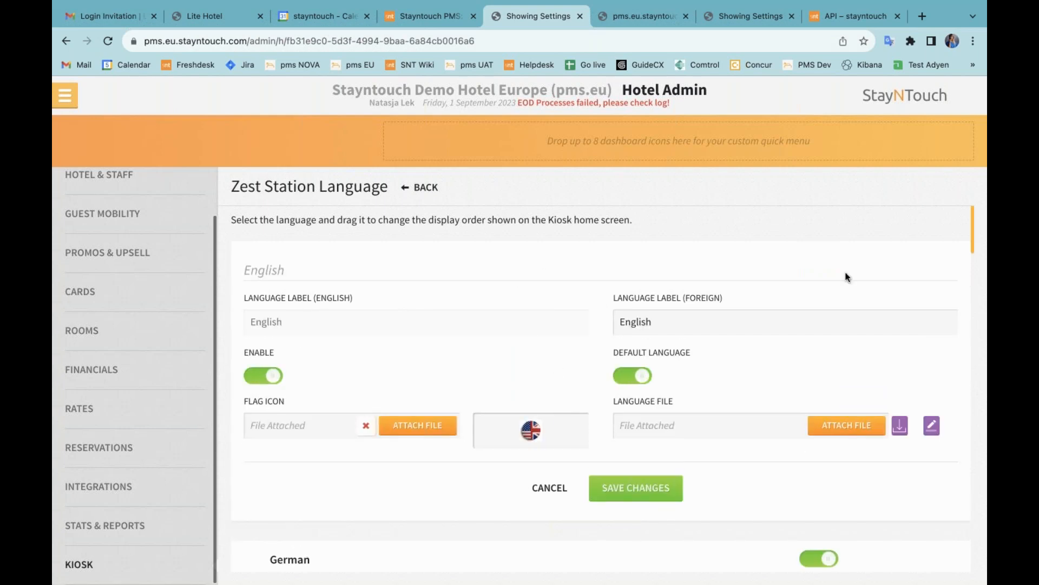
left_click(932, 425)
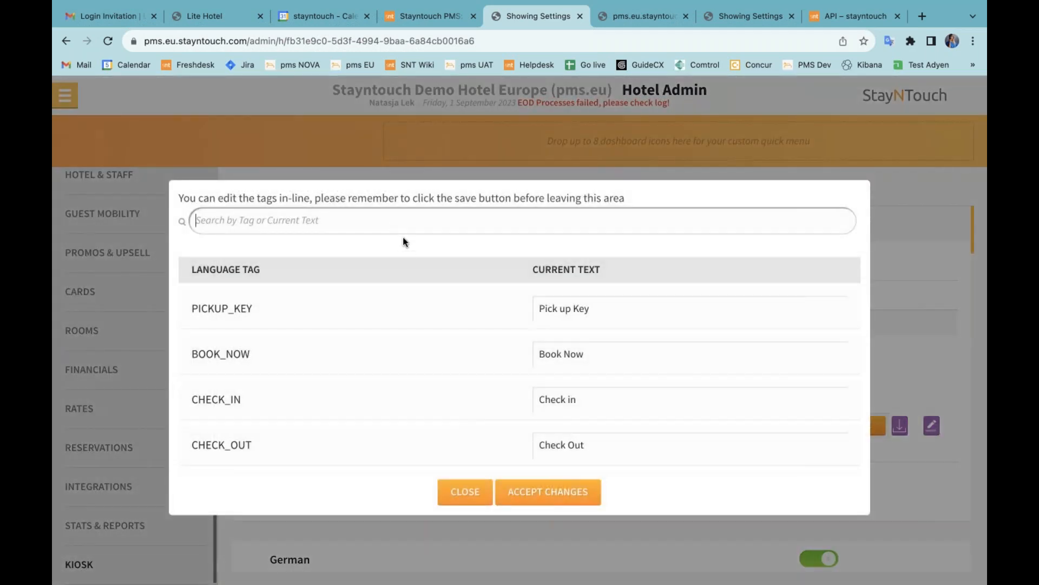
type("pin")
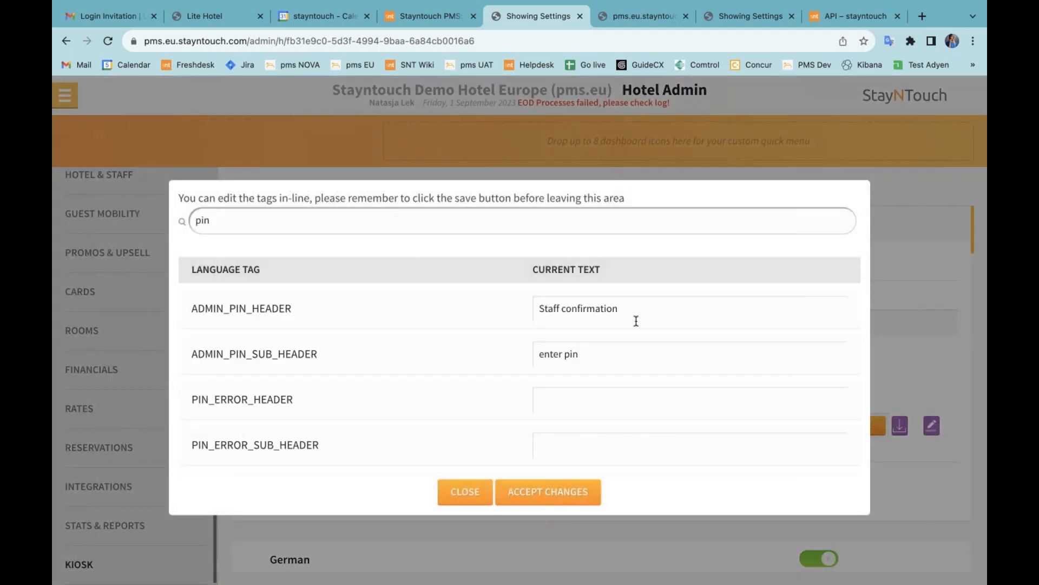
scroll(644, 420, "down", 4)
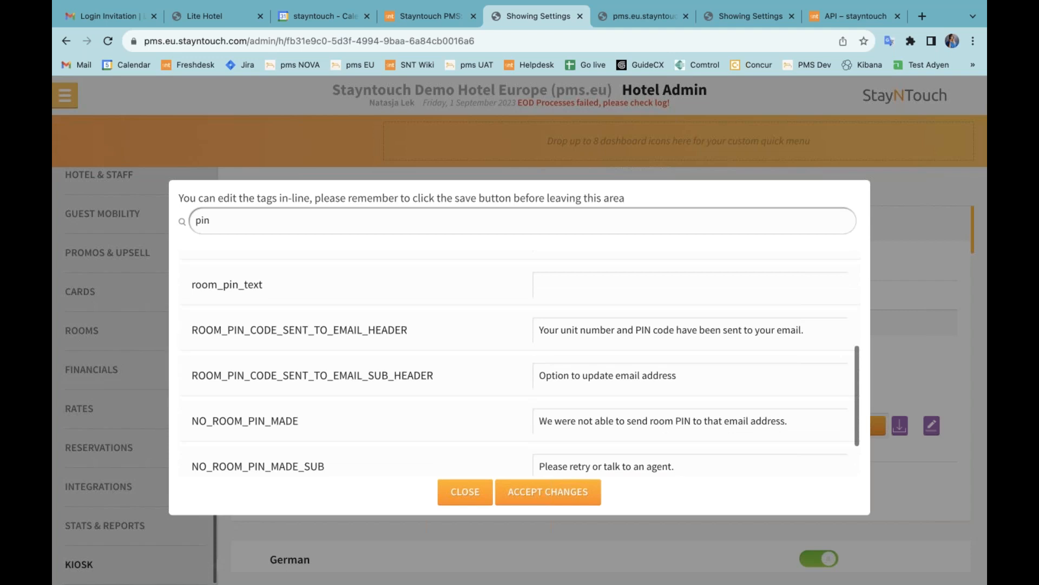
scroll(457, 295, "down", 1)
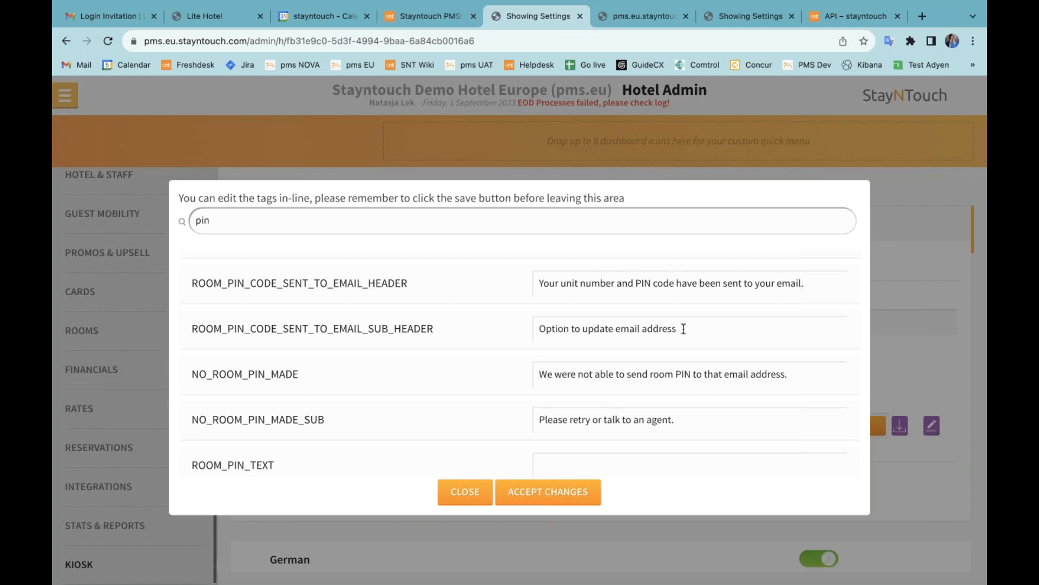
scroll(684, 329, "down", 1)
scroll(683, 327, "down", 1)
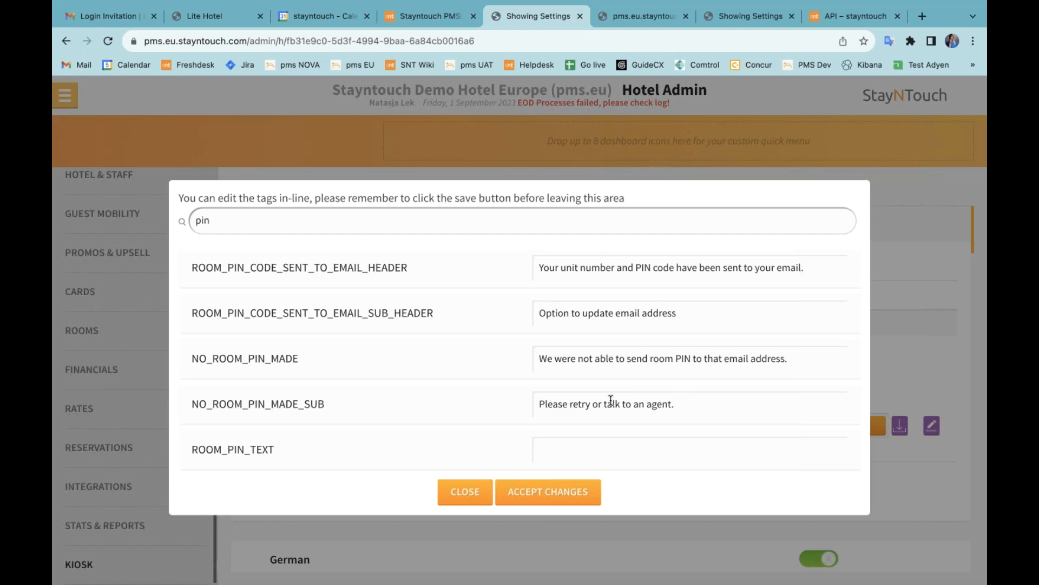
left_click(465, 491)
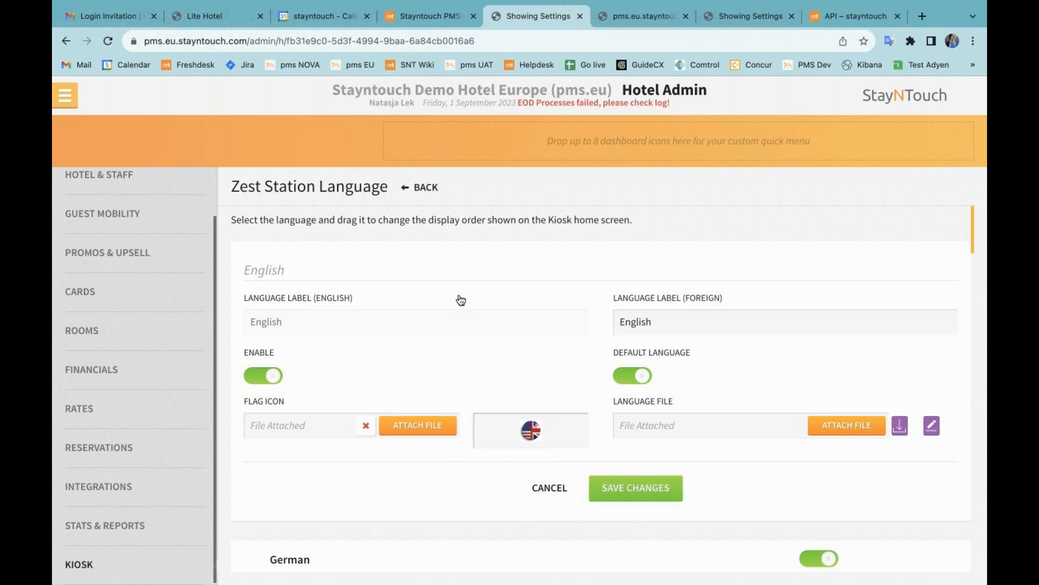
Step: In Guest Mobility > Dynamic Email Templates > key delivery Common, set Room PIN Text to 'Room Pin' and save, then open Text - key Delivery Email
left_click(169, 226)
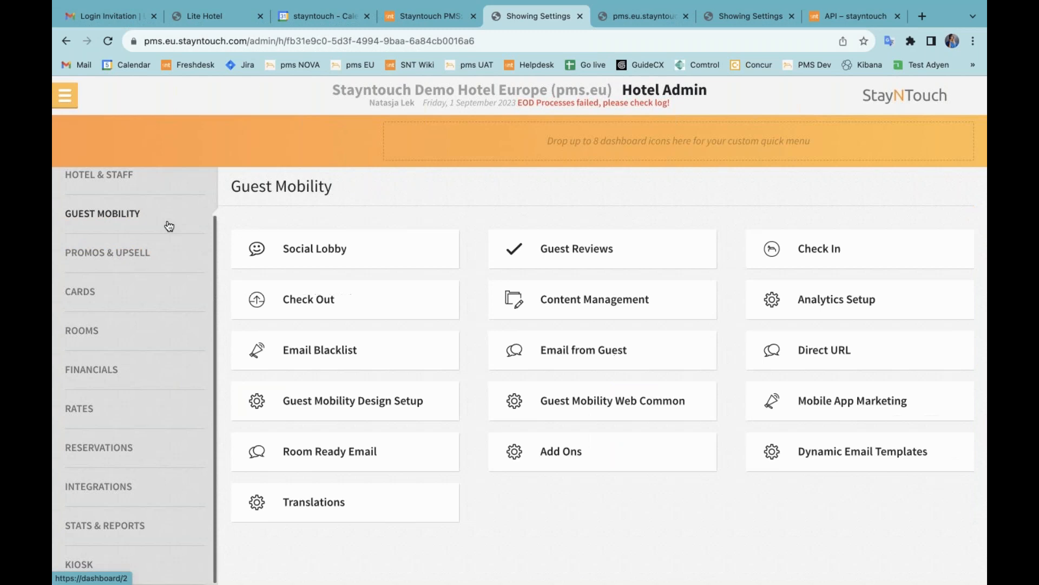
left_click(842, 453)
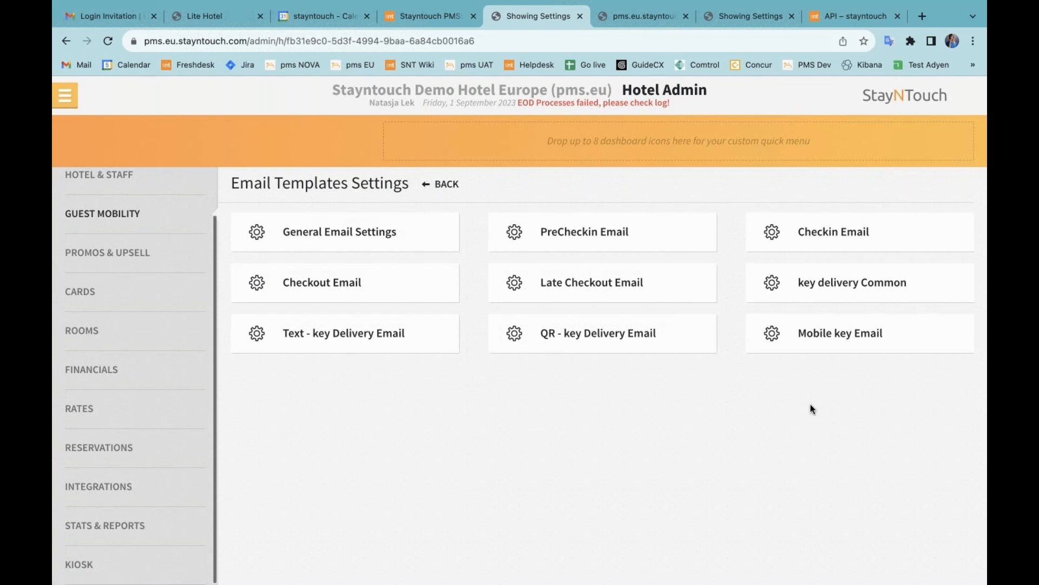
left_click(834, 284)
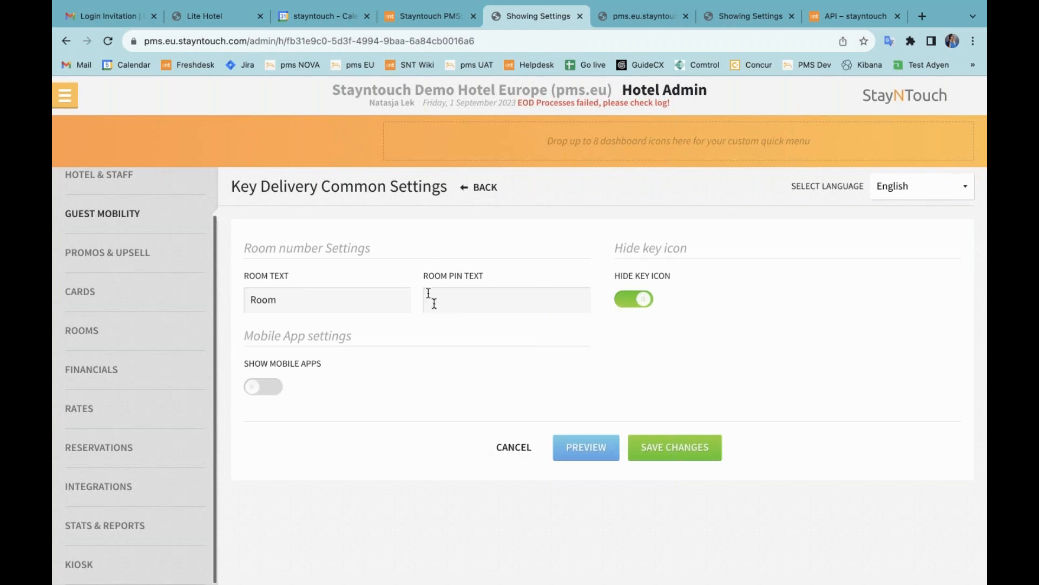
left_click(455, 300)
type("Room Pin")
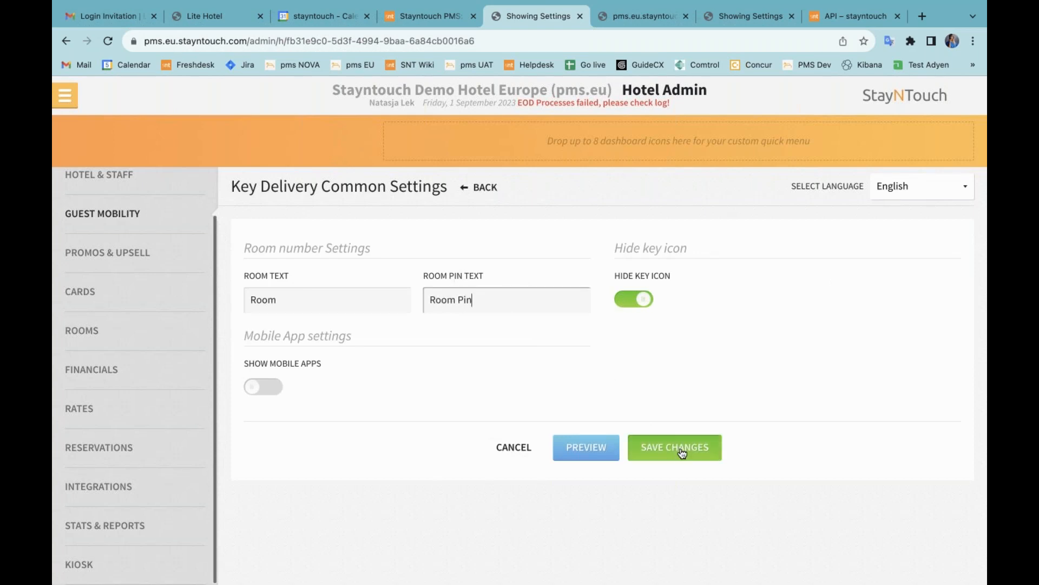
left_click(683, 453)
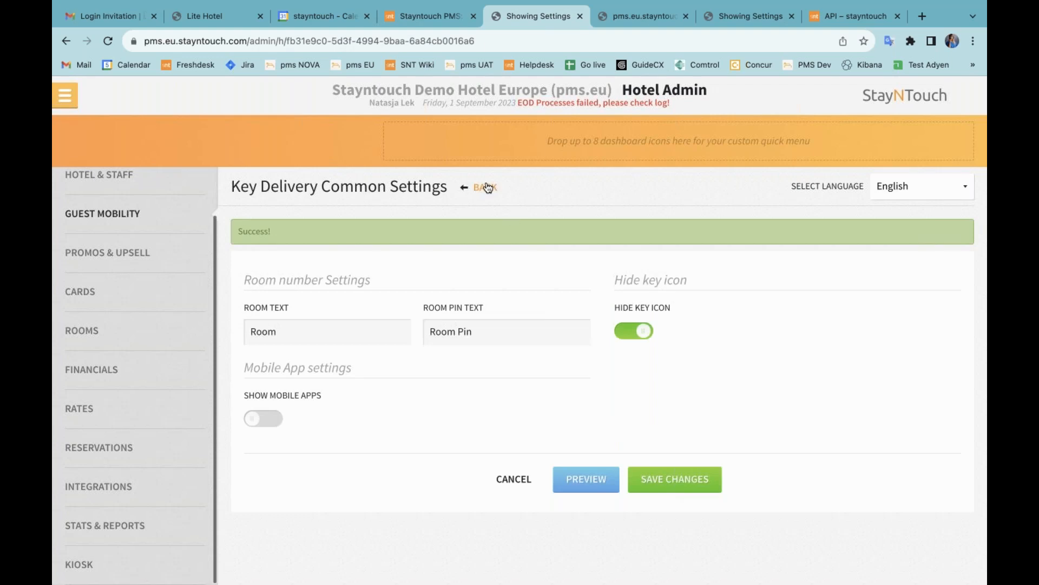
left_click(488, 187)
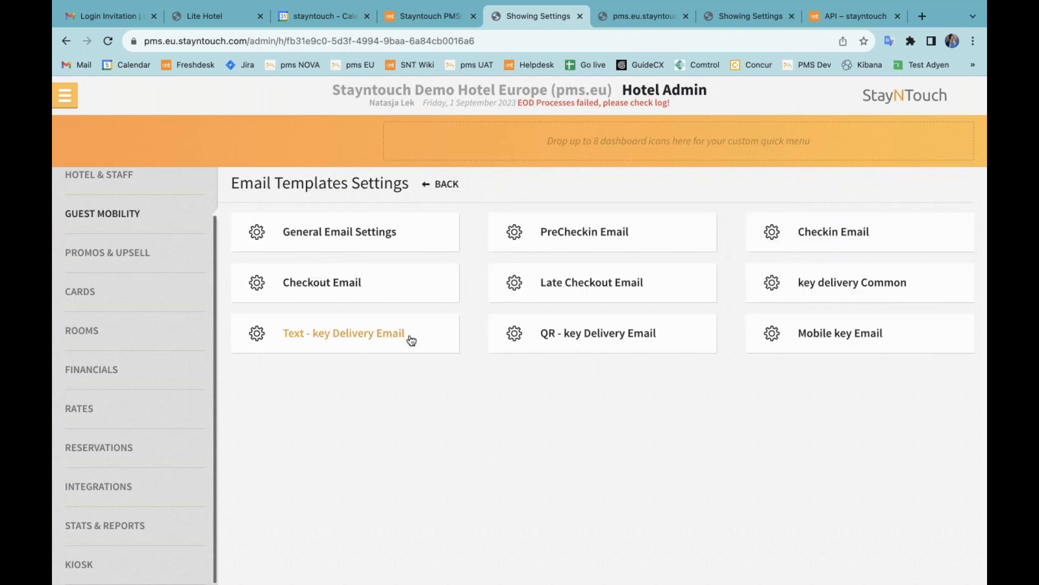
left_click(347, 333)
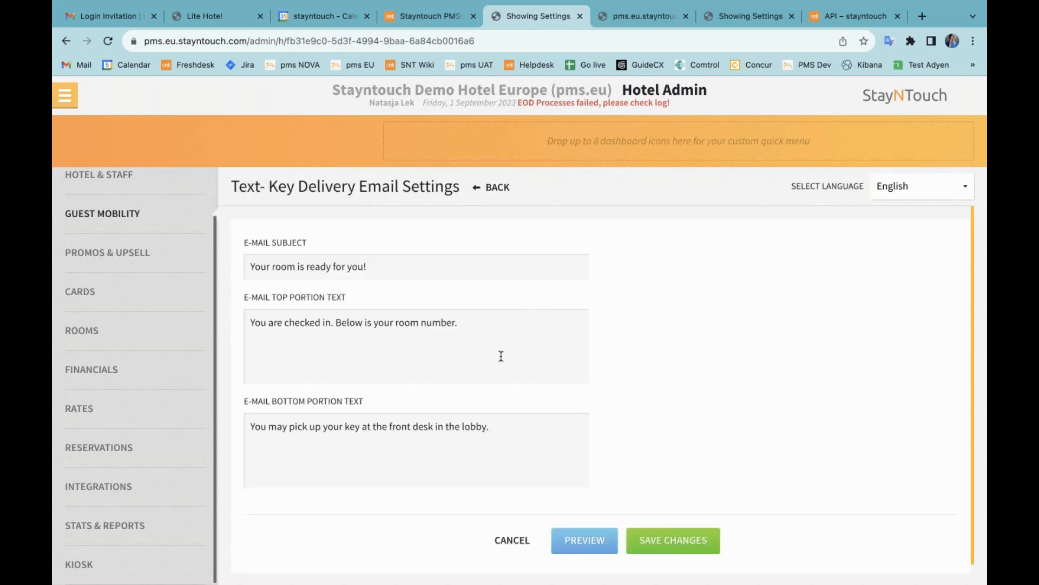
left_click(585, 540)
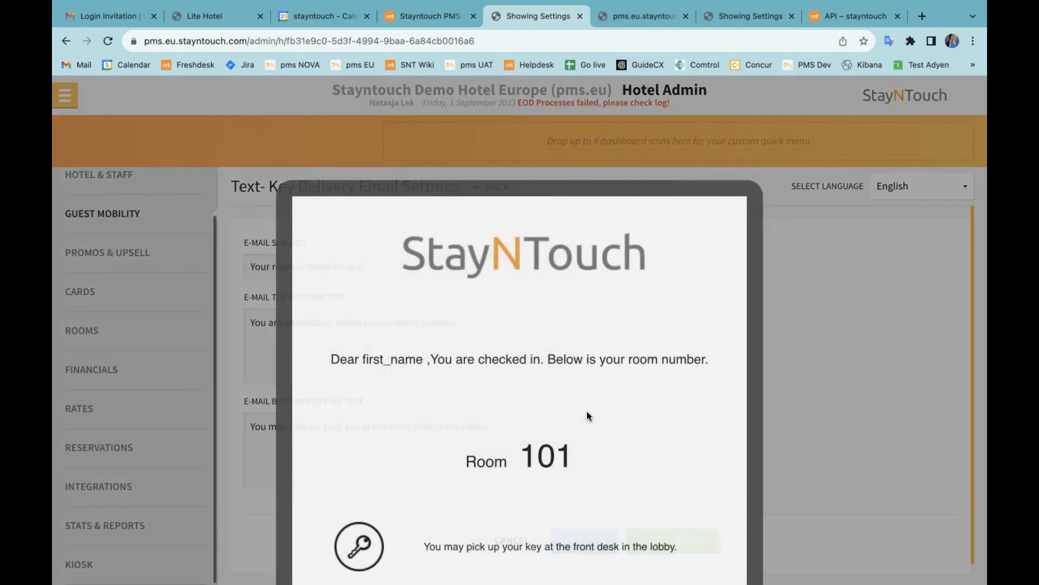
scroll(588, 411, "down", 3)
scroll(588, 410, "up", 3)
scroll(420, 394, "down", 2)
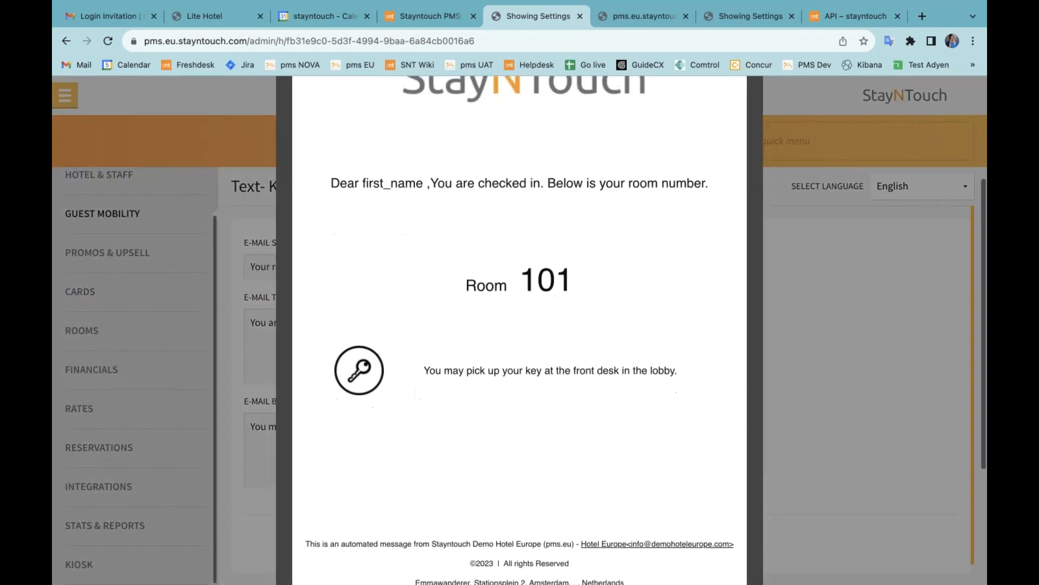
left_click(809, 362)
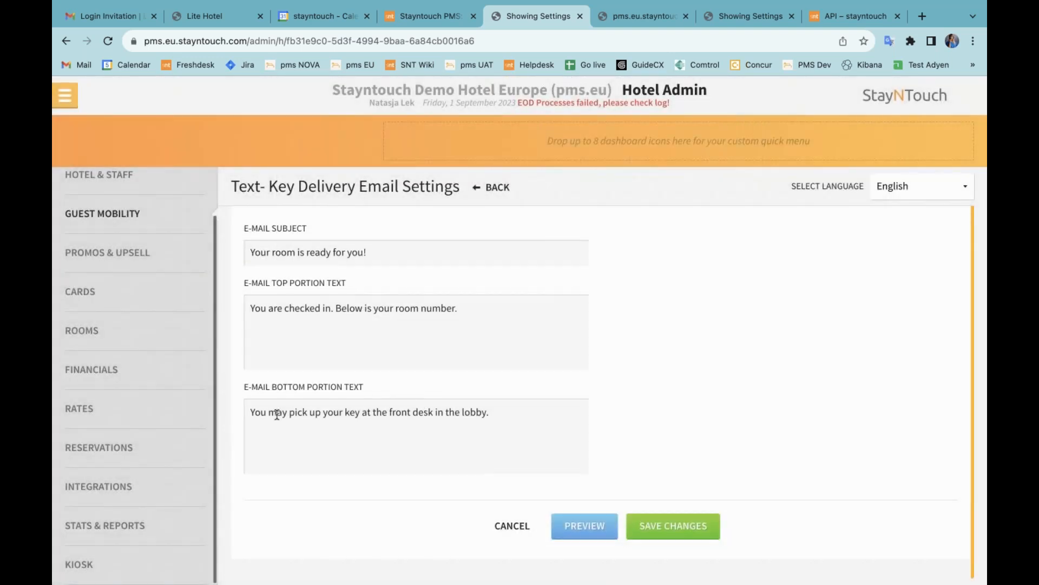
left_click_drag(276, 415, 525, 435)
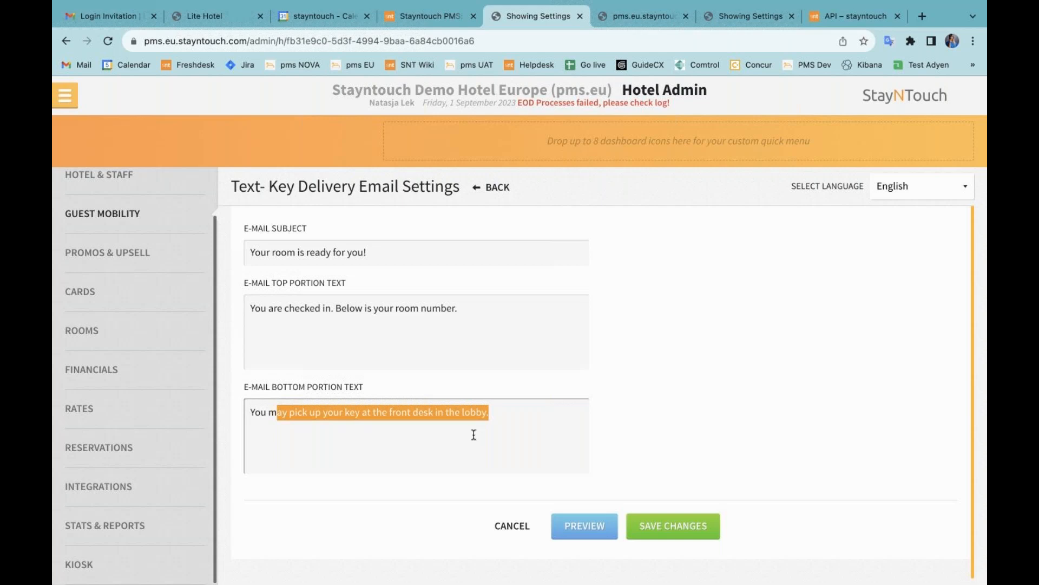
Step: On the Zest Station kiosk, start a check-in and look up the guest by last name
left_click(634, 20)
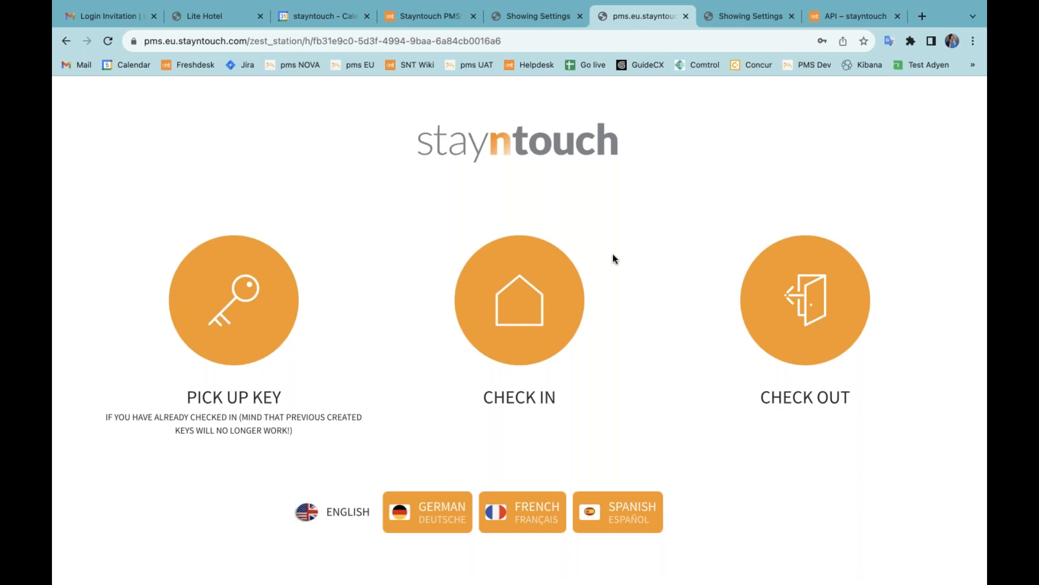
left_click(524, 324)
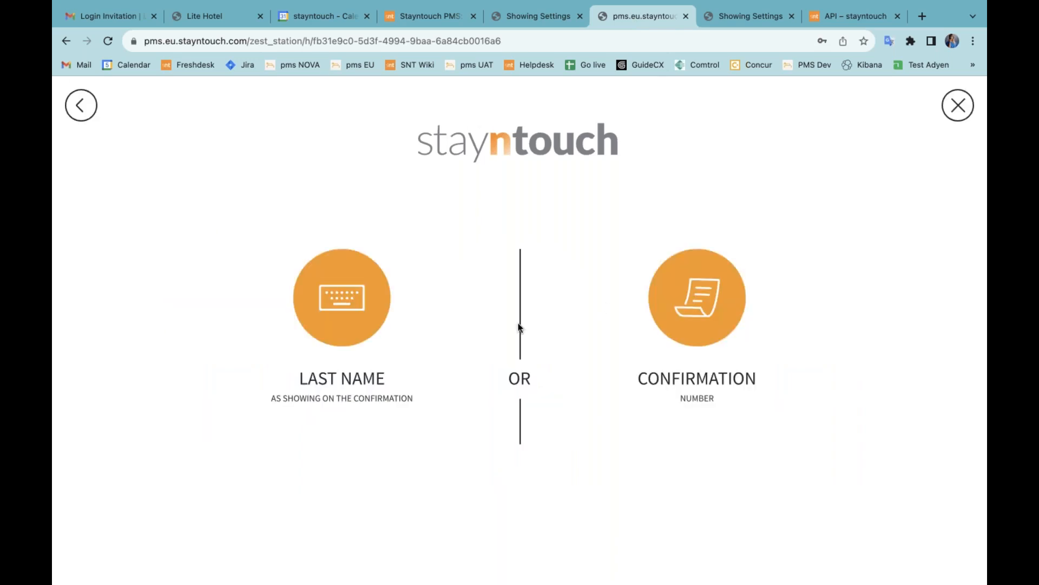
left_click(343, 304)
type("LEK")
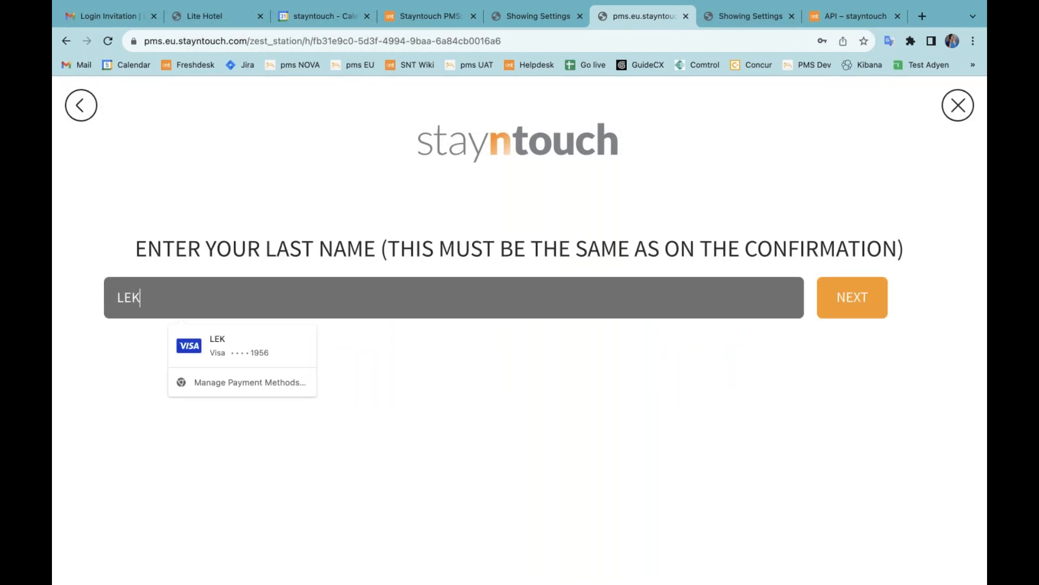
key("Return")
Step: Match the reservation by its 2 September departure, select it and save the guest details
left_click(388, 347)
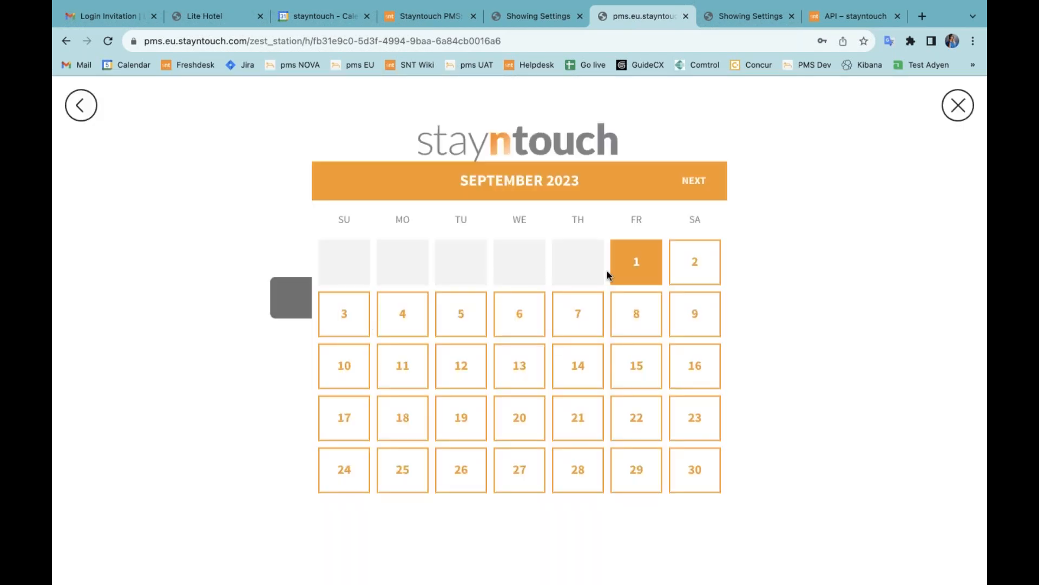
left_click(708, 260)
left_click(363, 335)
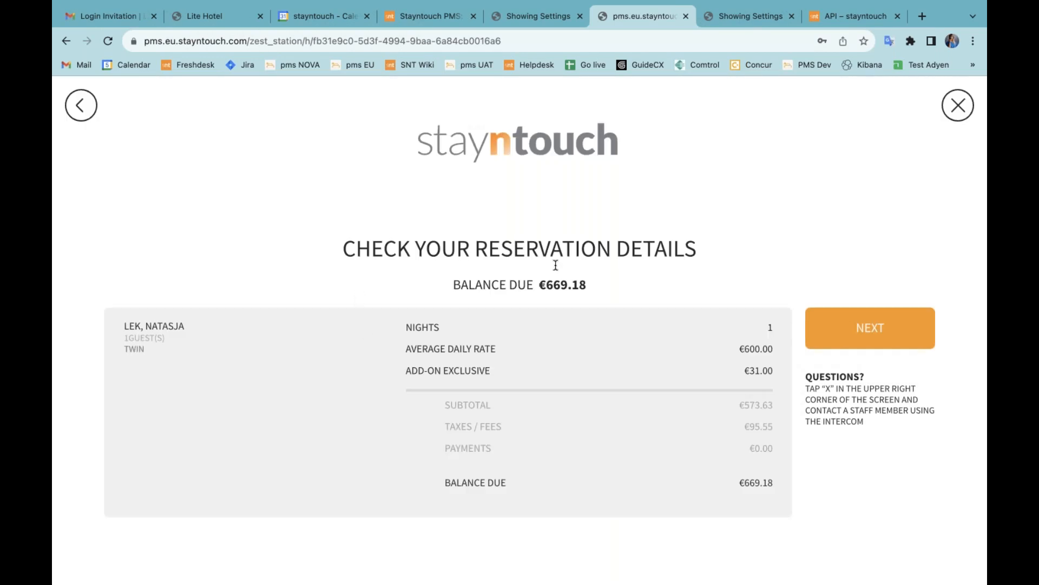
left_click(865, 320)
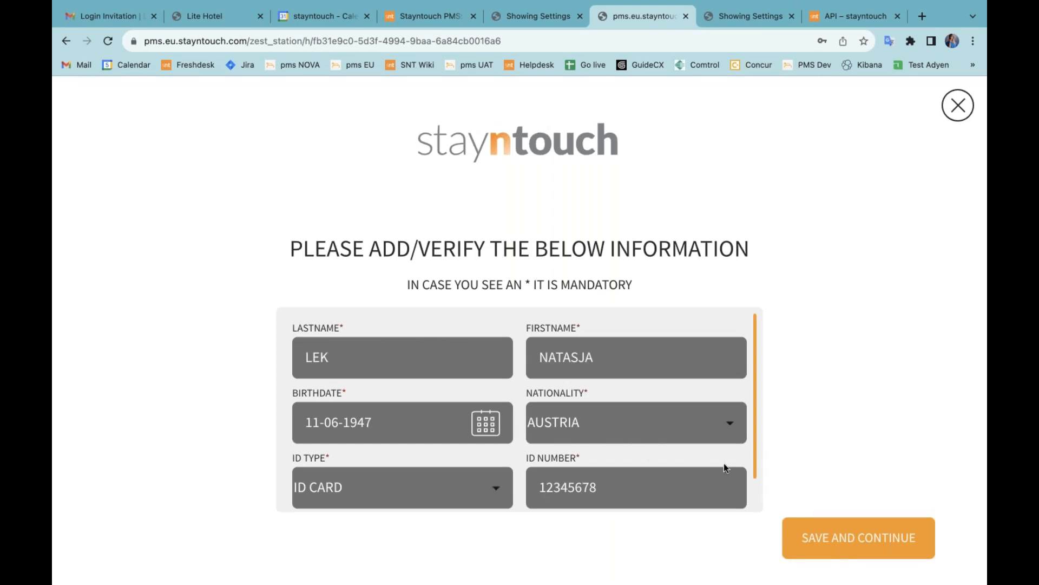
left_click(848, 537)
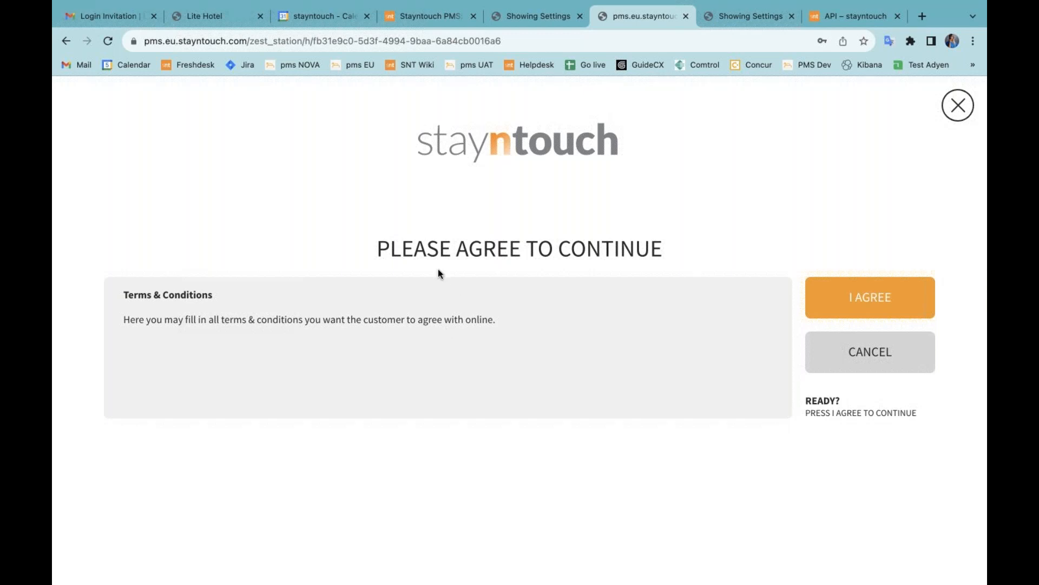
Step: Abandon the current check-in and begin a new one, searching by the guest's last name
left_click(955, 106)
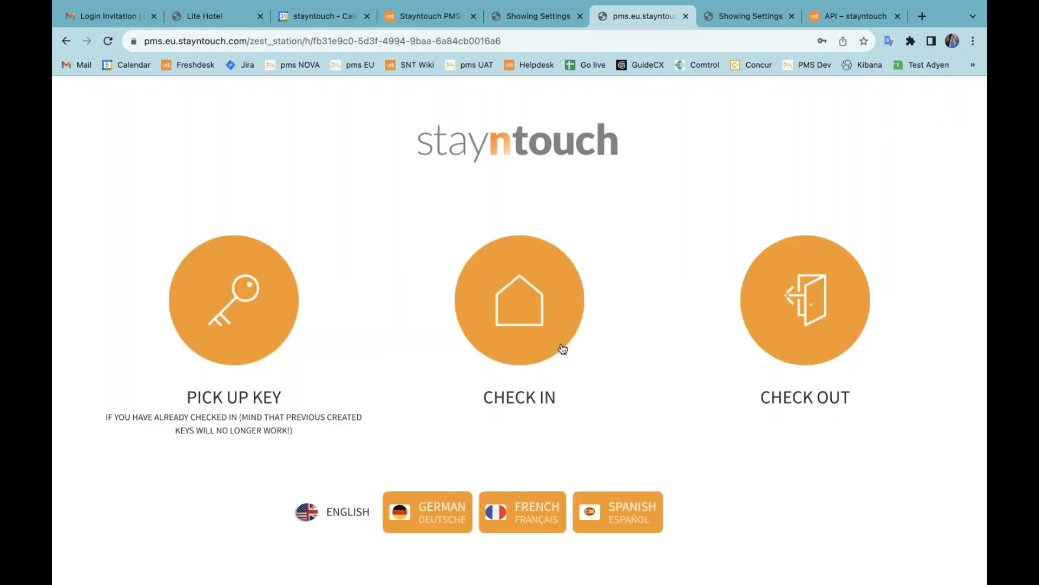
left_click(563, 348)
left_click(349, 317)
type("LEK")
key("Return")
Step: Select the reservation departing 2 September, continue to the guest form, then return to the PMS
left_click(352, 330)
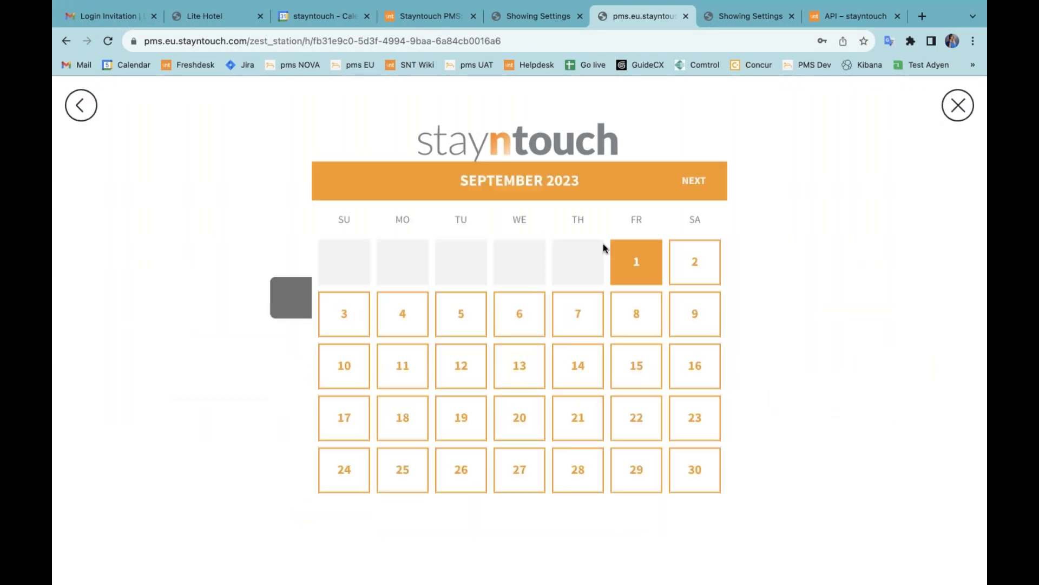
left_click(704, 260)
left_click(507, 332)
left_click(866, 327)
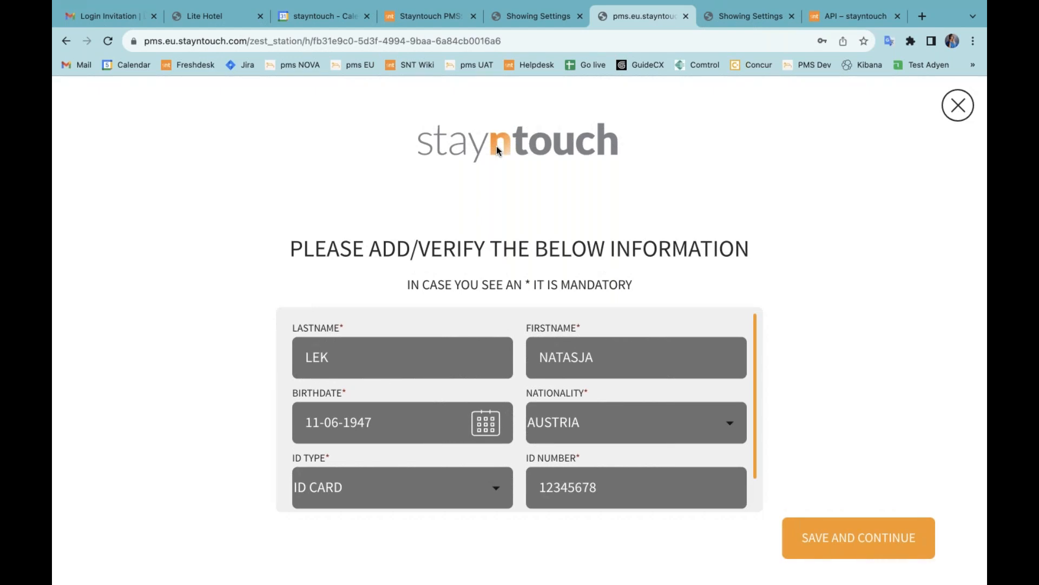
left_click(538, 17)
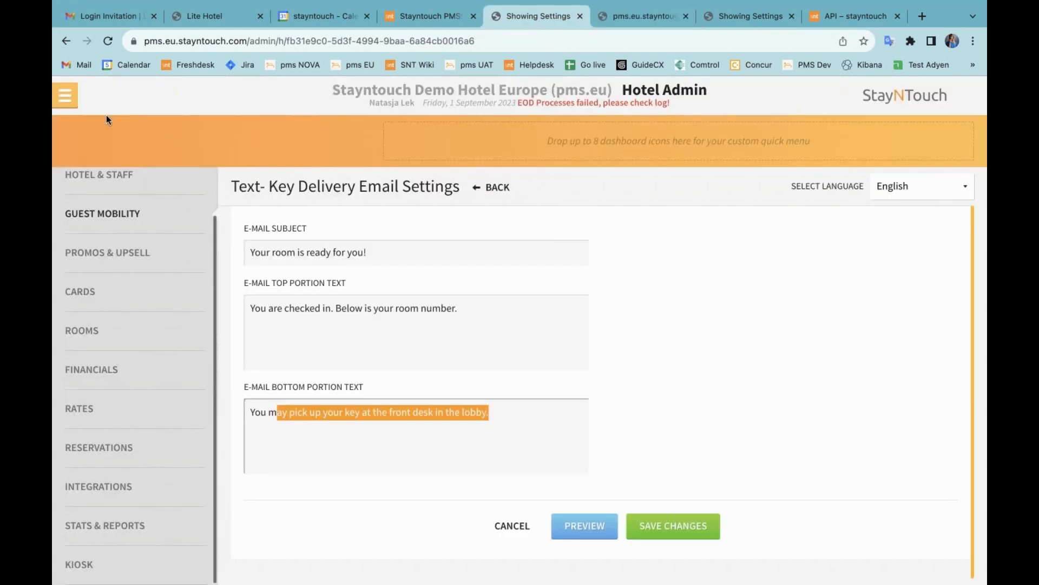
Step: From today's arrivals on the manager dashboard, open the room 411 stay card and dismiss the deposit notice
left_click(65, 95)
left_click(139, 140)
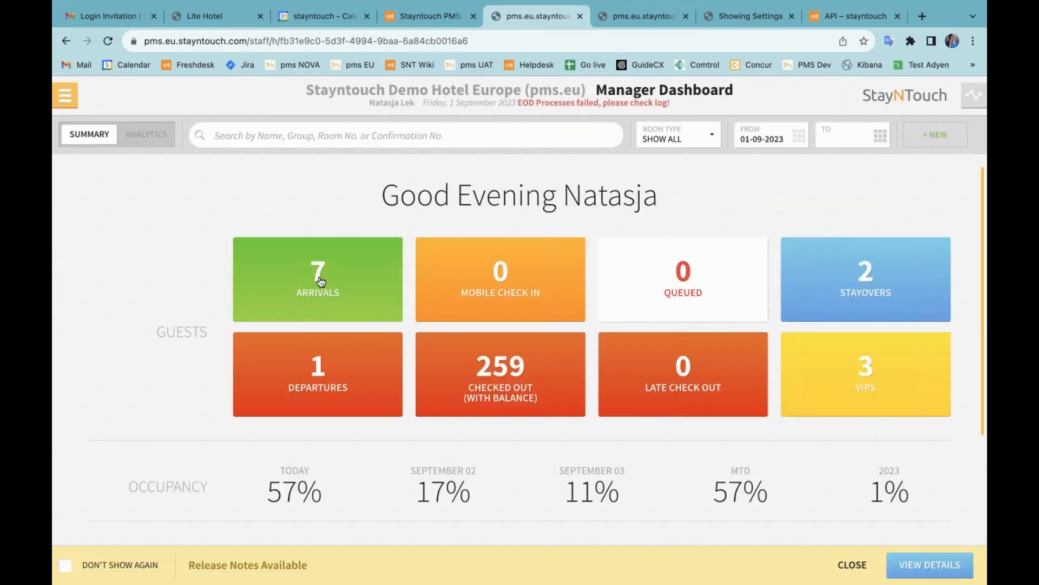
left_click(325, 279)
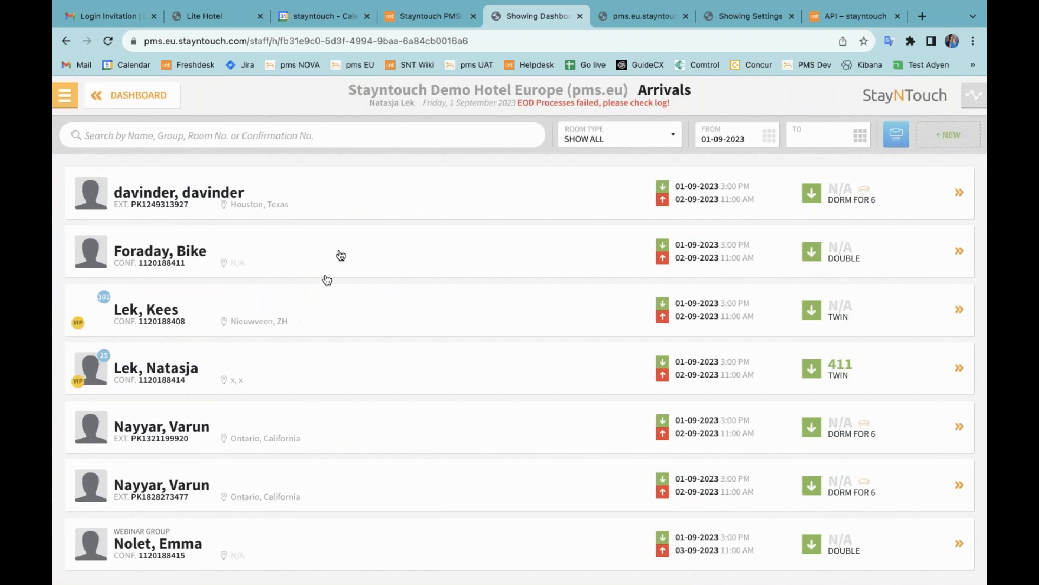
left_click(378, 372)
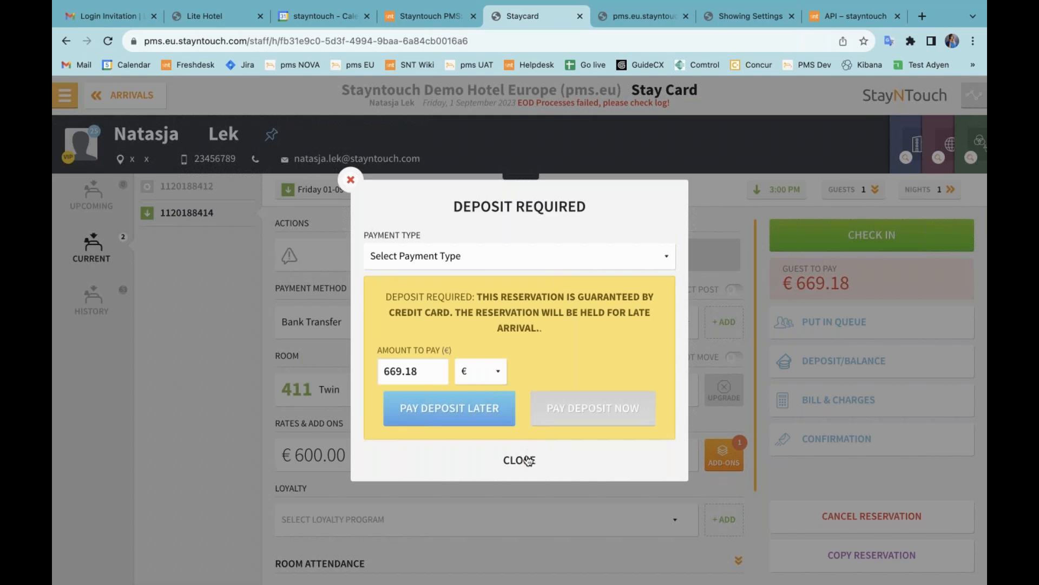
left_click(526, 460)
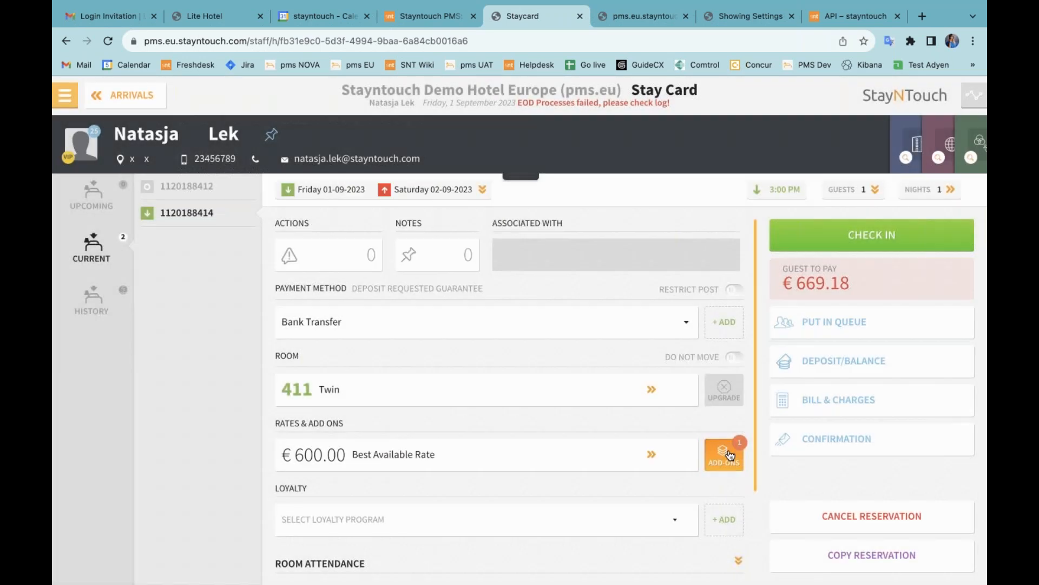
Step: Add the 40 Euro Spa Allowance from the Allowance add-ons to the room
left_click(730, 455)
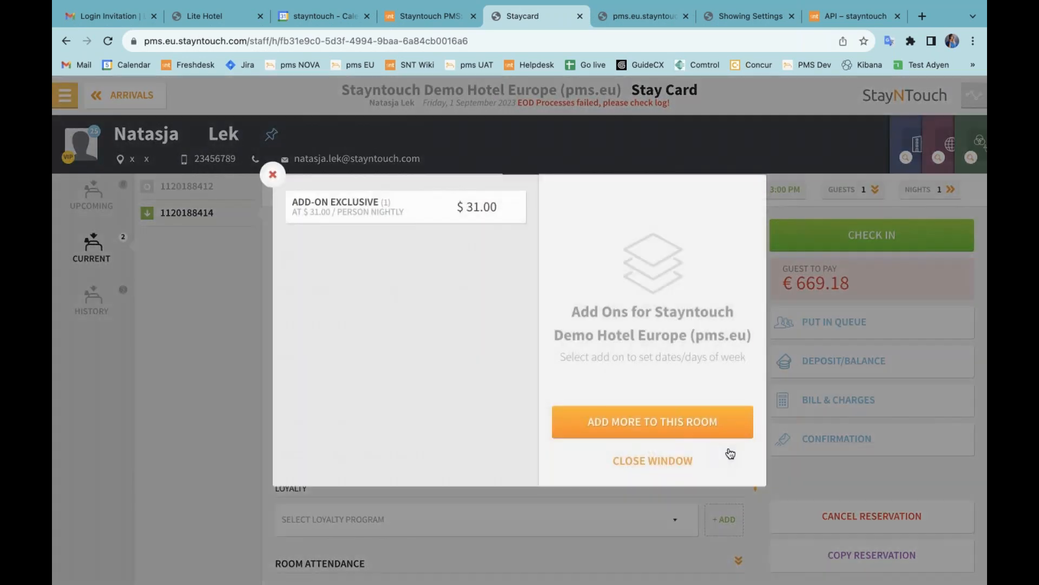
left_click(649, 422)
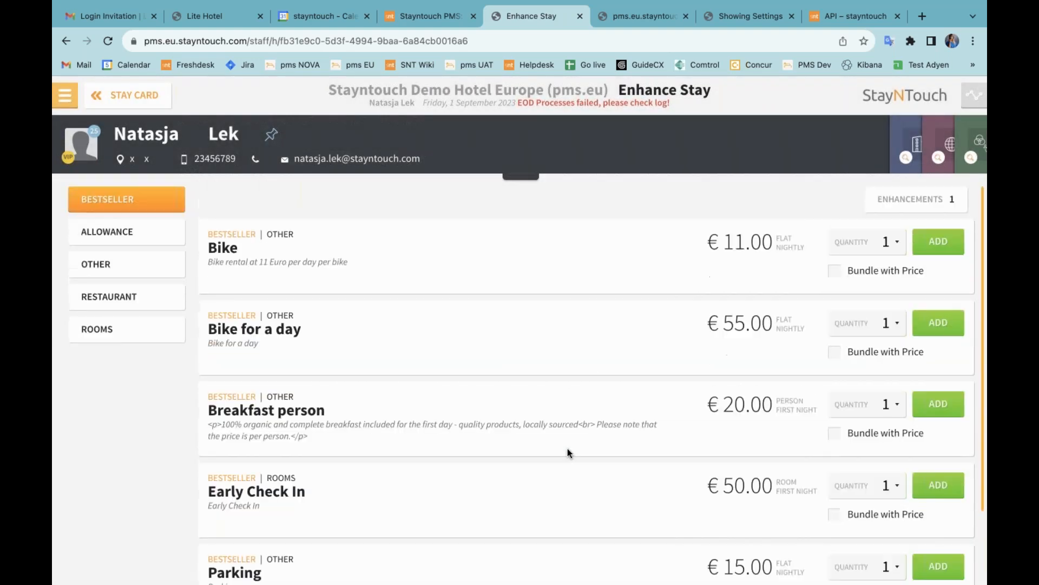
left_click(157, 237)
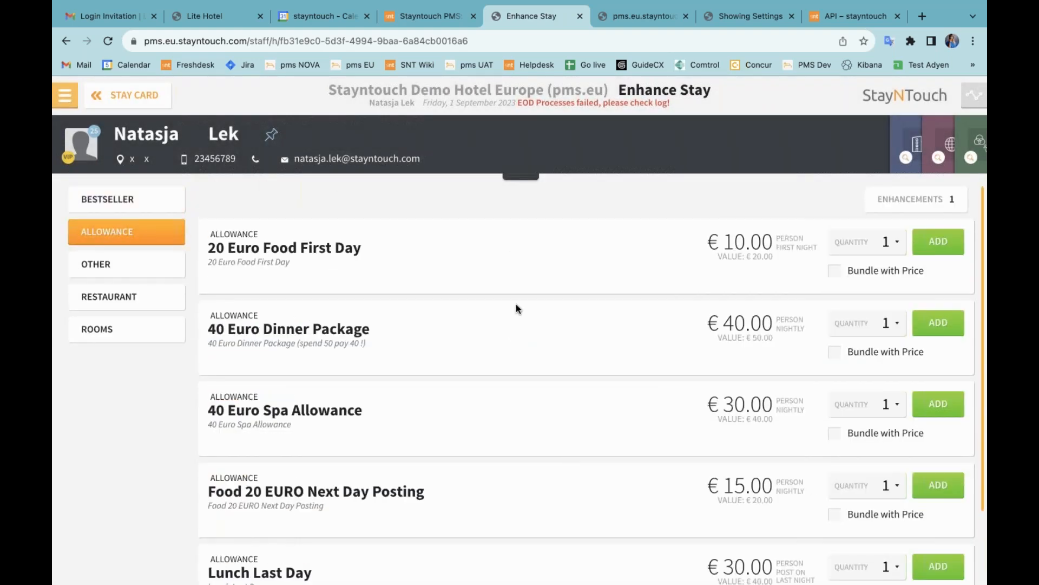
scroll(518, 339, "down", 1)
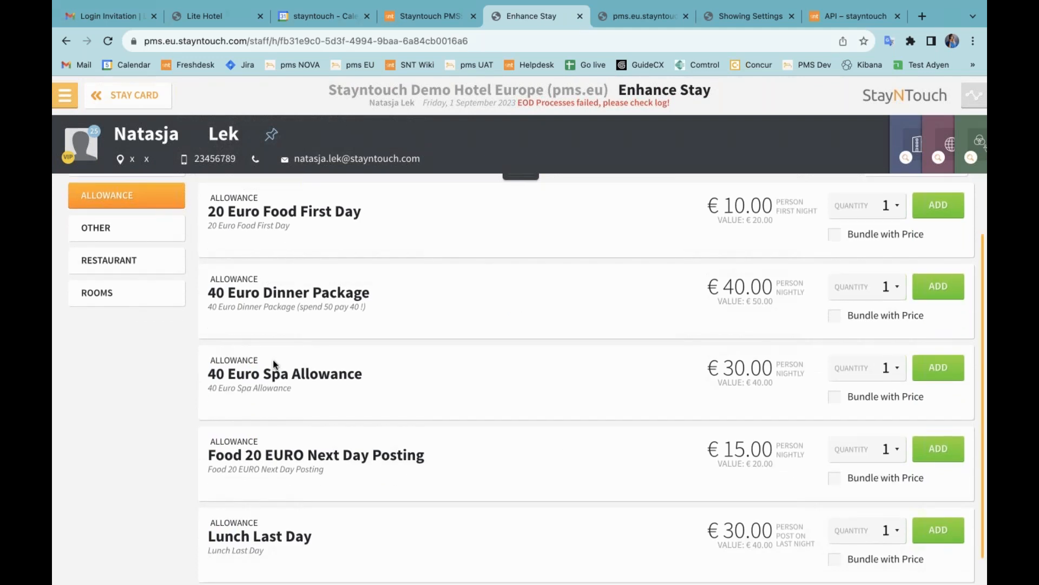
left_click(934, 369)
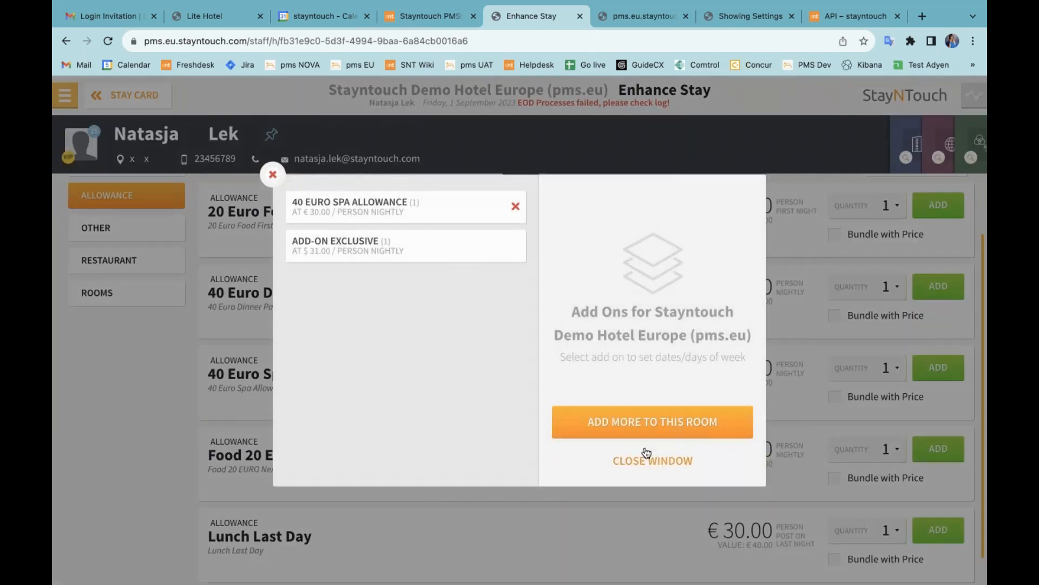
left_click(648, 460)
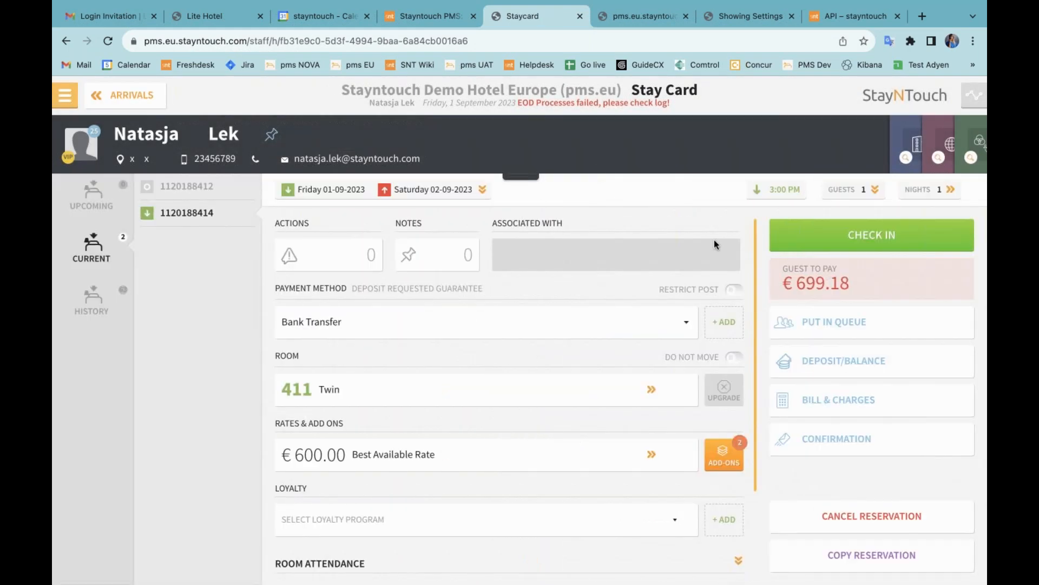
Step: Extend the stay to two nights, moving departure from Saturday 2 to Sunday 03-09-2023
left_click(935, 191)
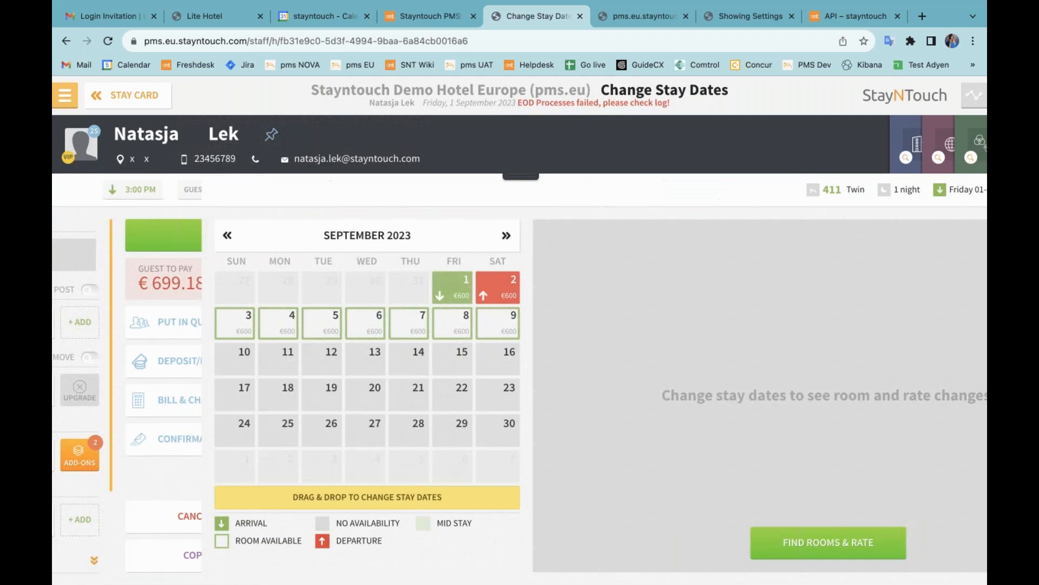
left_click_drag(357, 287, 96, 328)
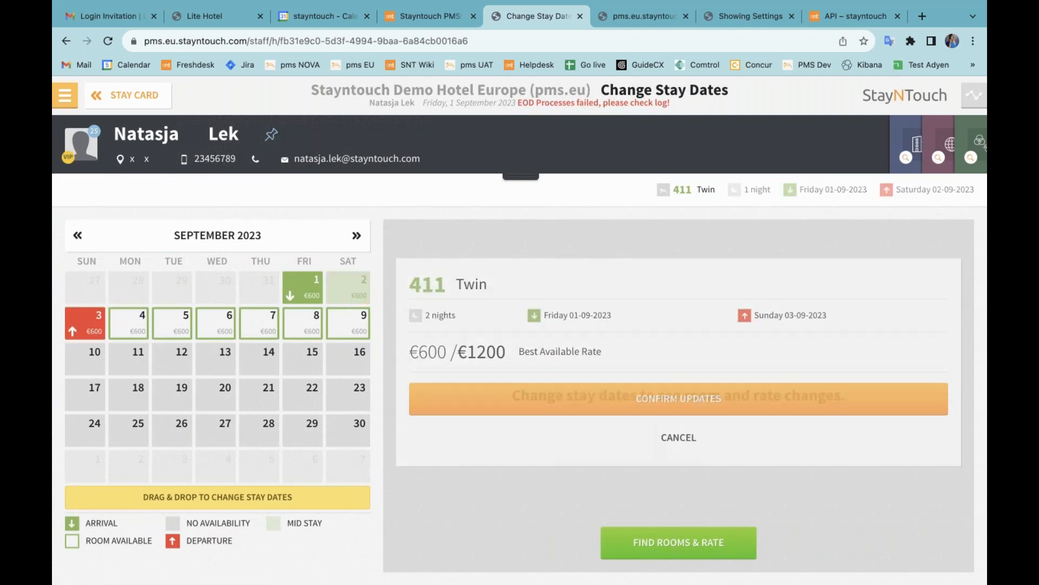
left_click(644, 402)
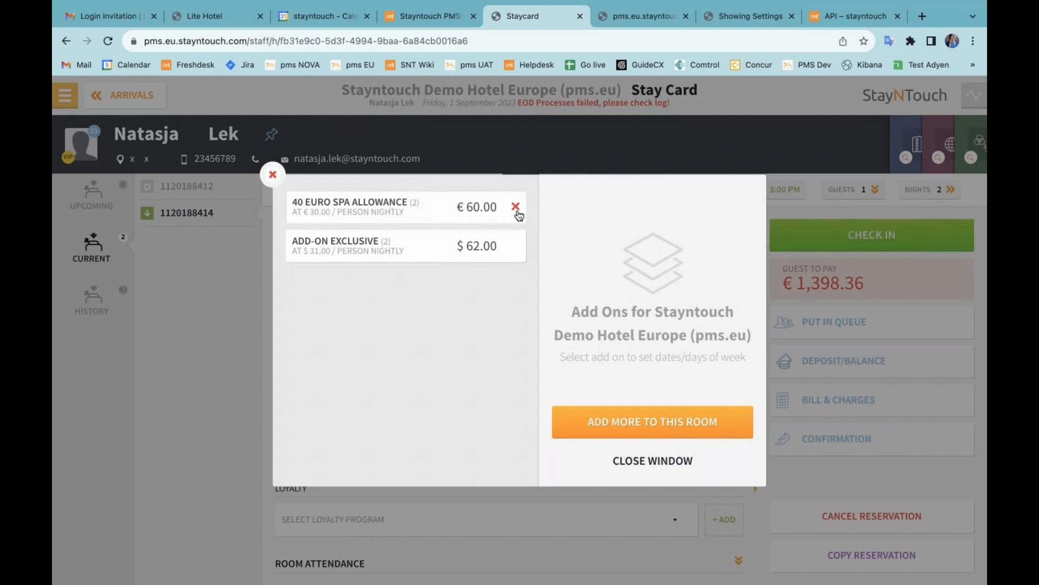
left_click(636, 465)
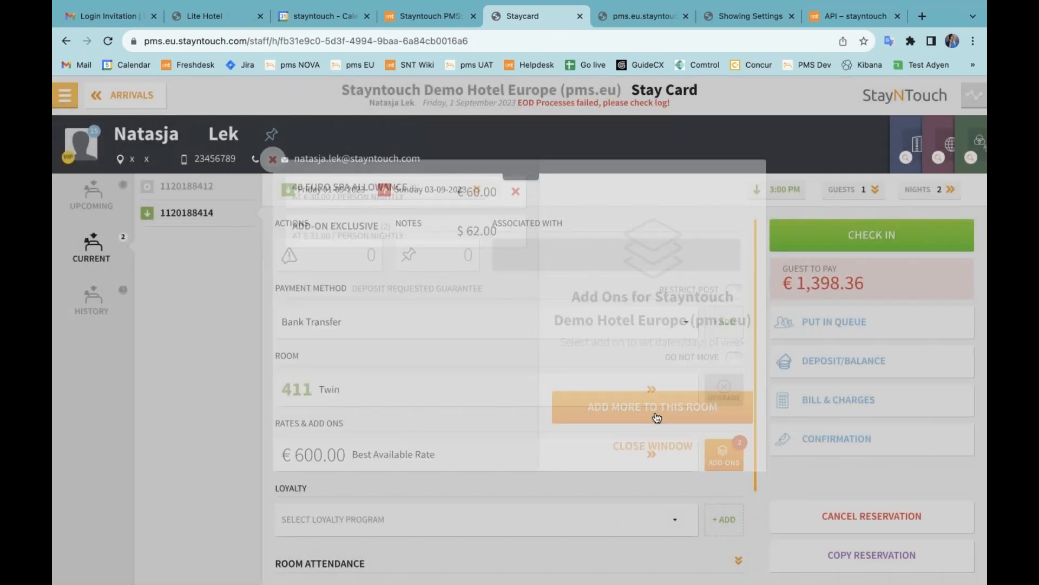
Step: Show the package charges on the room 411 guest bill
left_click(863, 399)
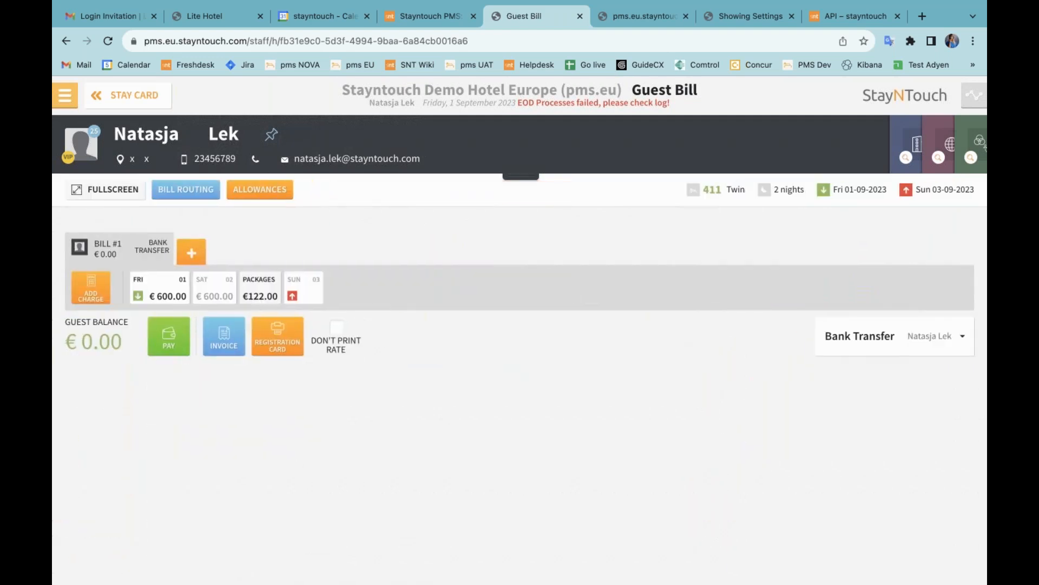
left_click(259, 291)
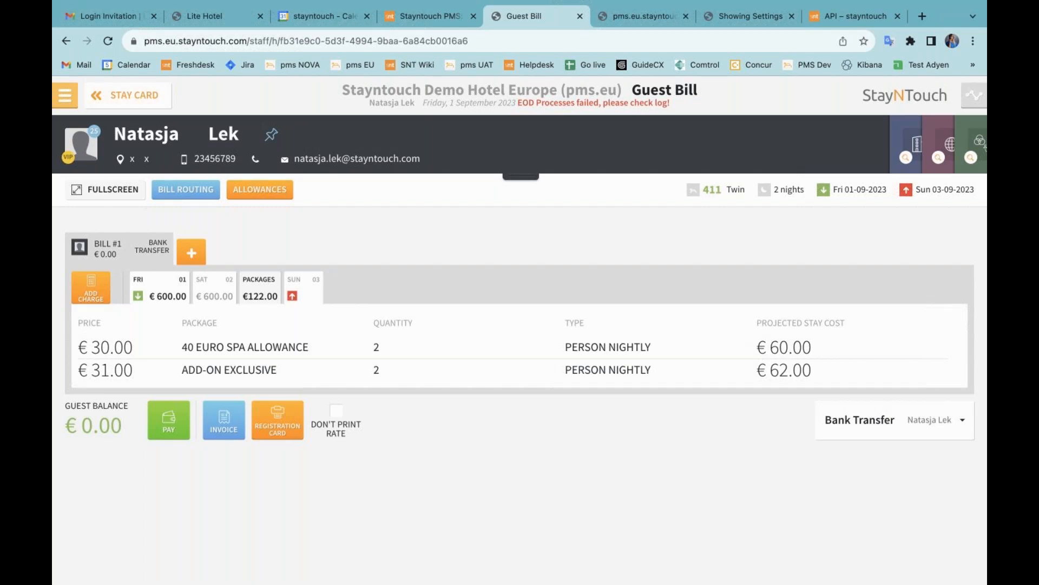
left_click(64, 100)
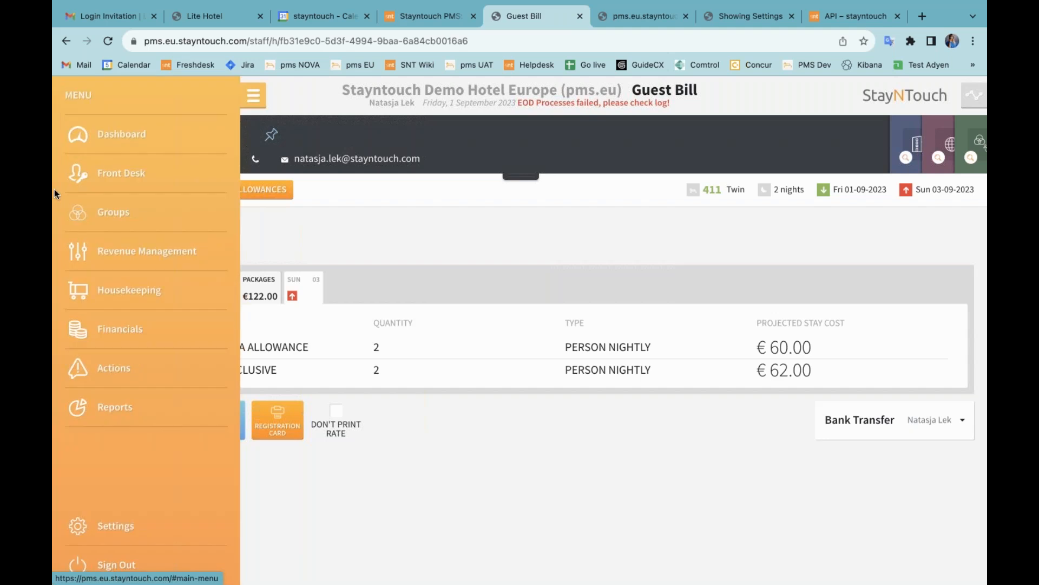
Step: Open the Webinar Allotment's Notes & Files from Groups > Manage Allotment
left_click(124, 219)
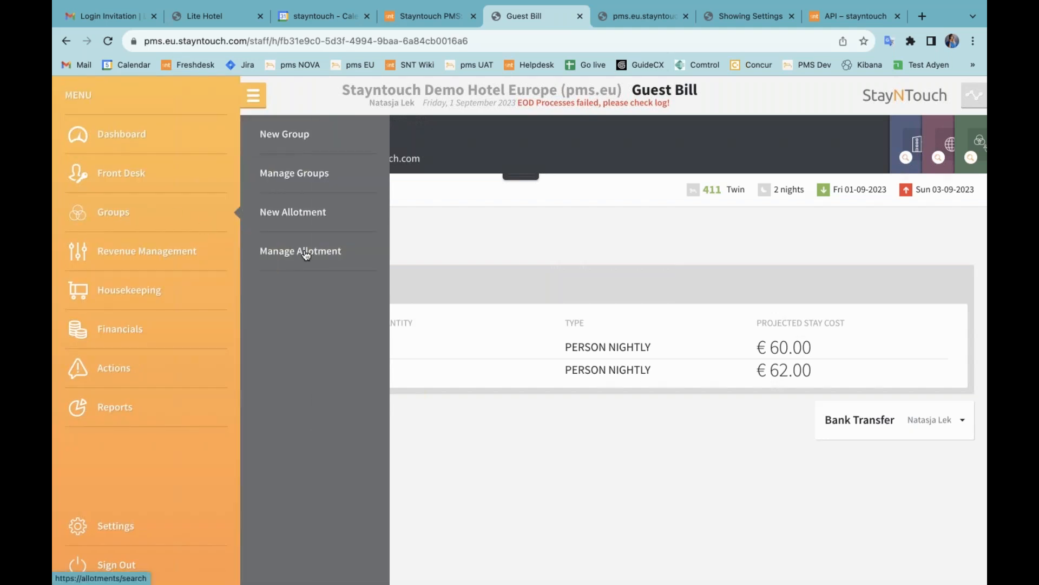
left_click(306, 255)
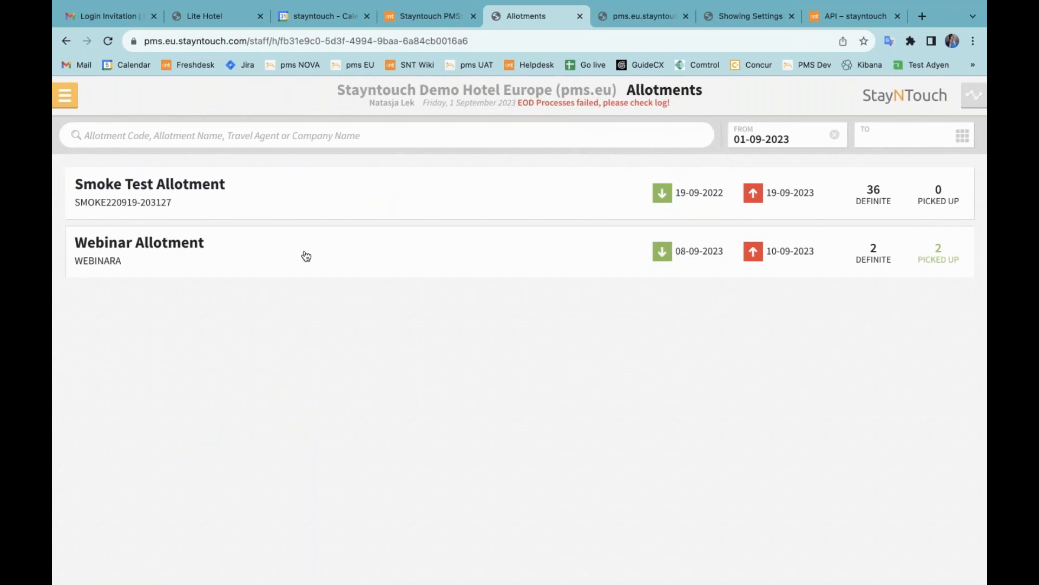
left_click(212, 247)
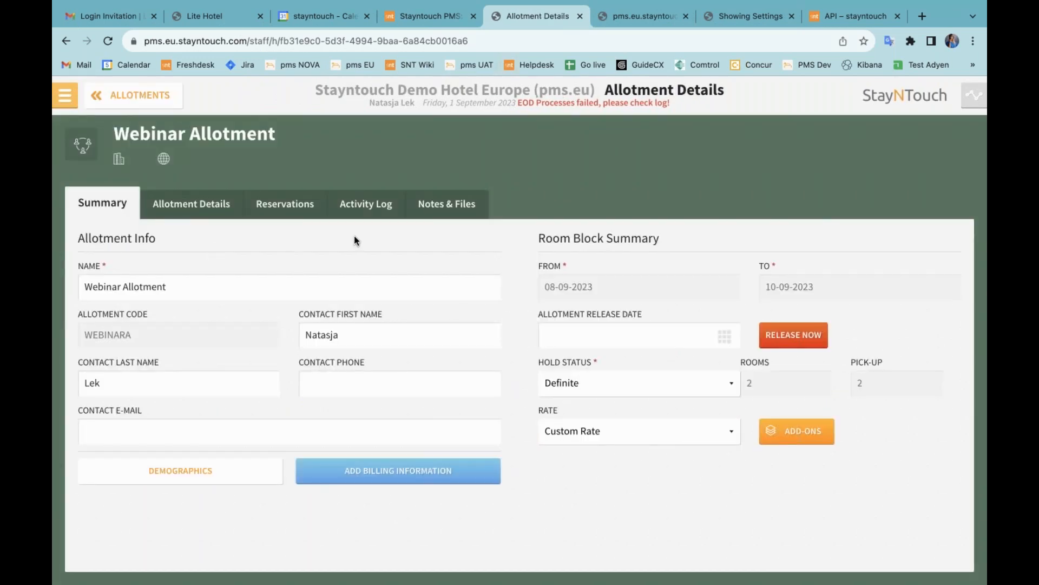
left_click(476, 207)
Step: Post the note 'Webinar Allotment Note' to all allotment members, then view the reservations
left_click(239, 296)
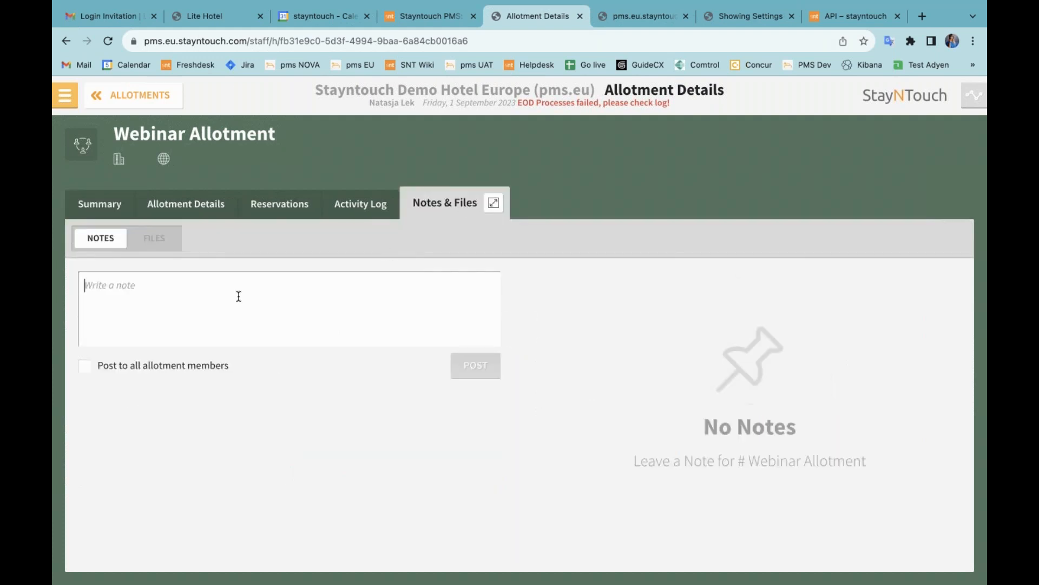
type("T")
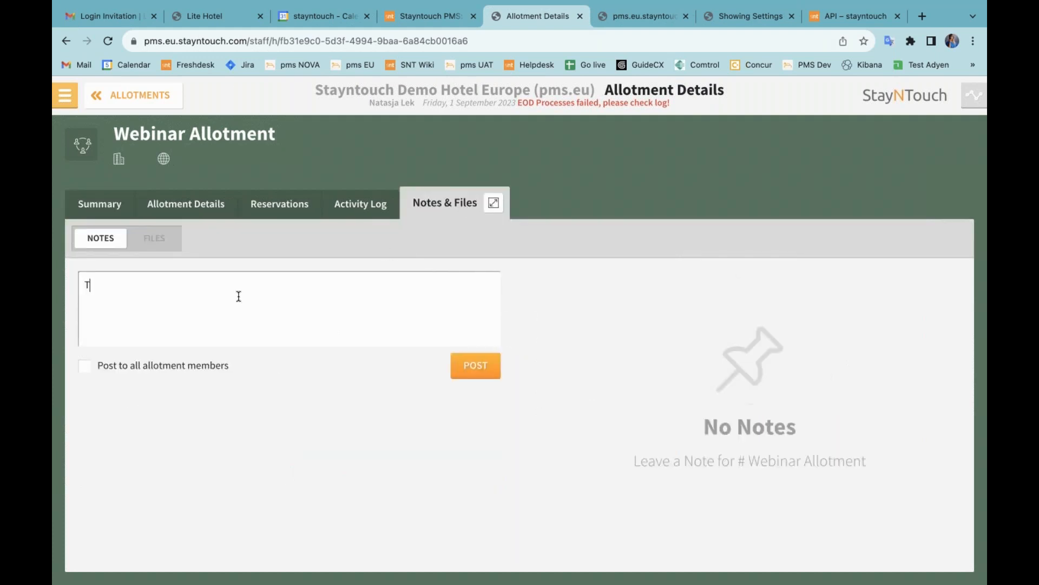
type("est")
key("BackSpace")
key("BackSpace")
key("BackSpace")
key("BackSpace")
key("BackSpace")
type("Webinar Allotment Note")
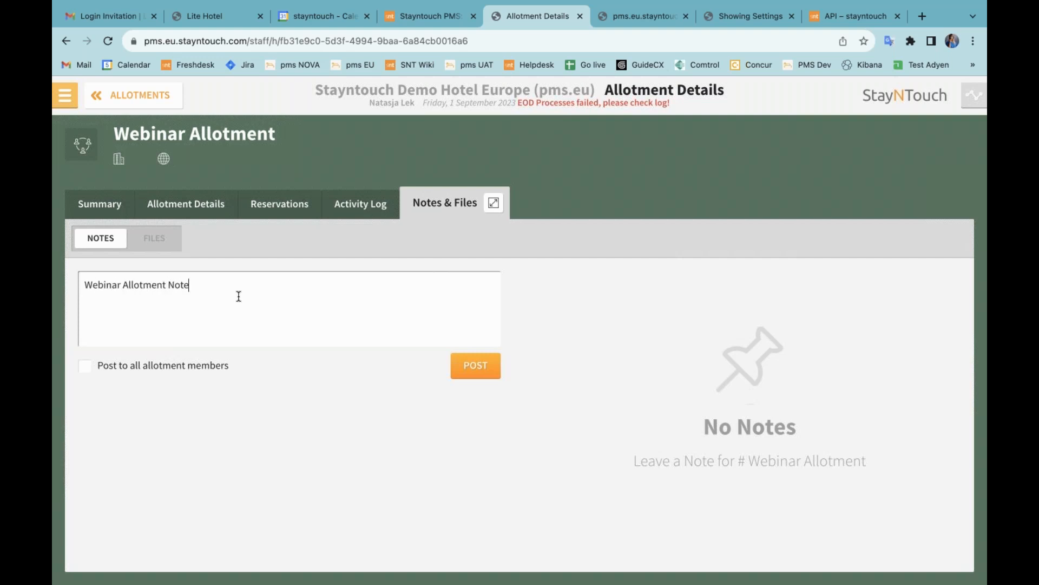
left_click(135, 368)
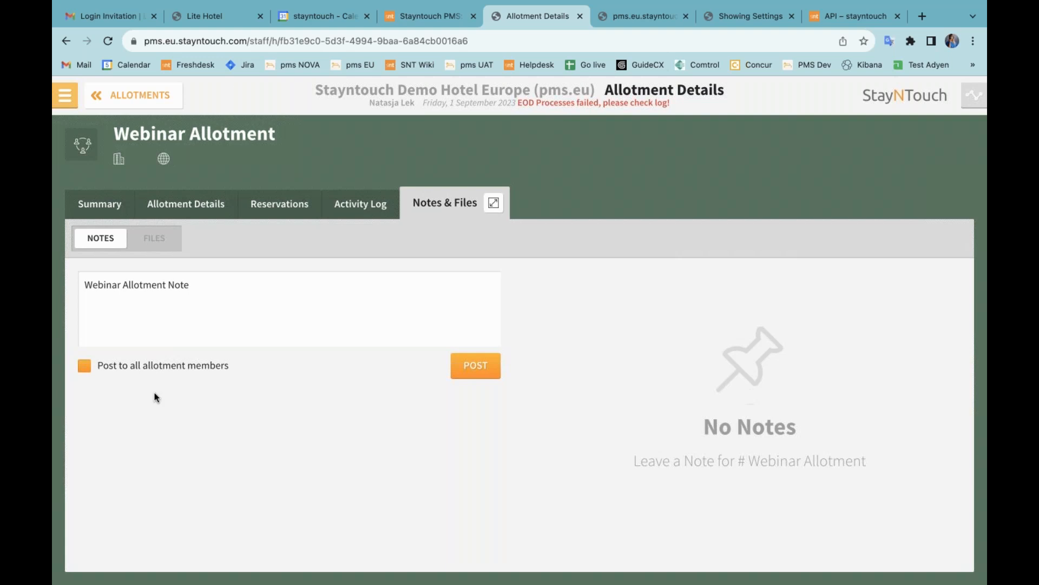
left_click(483, 370)
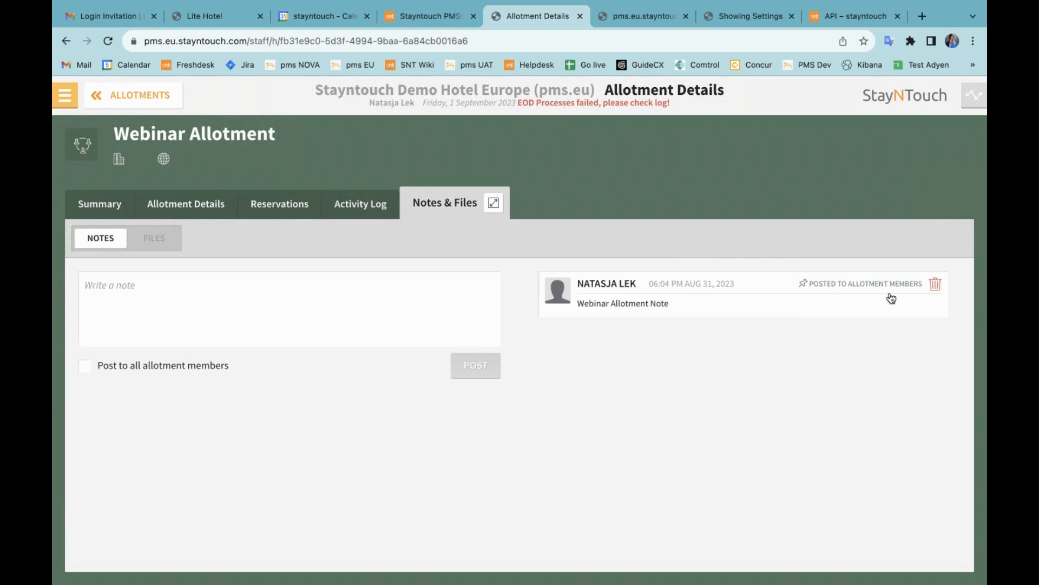
left_click(281, 204)
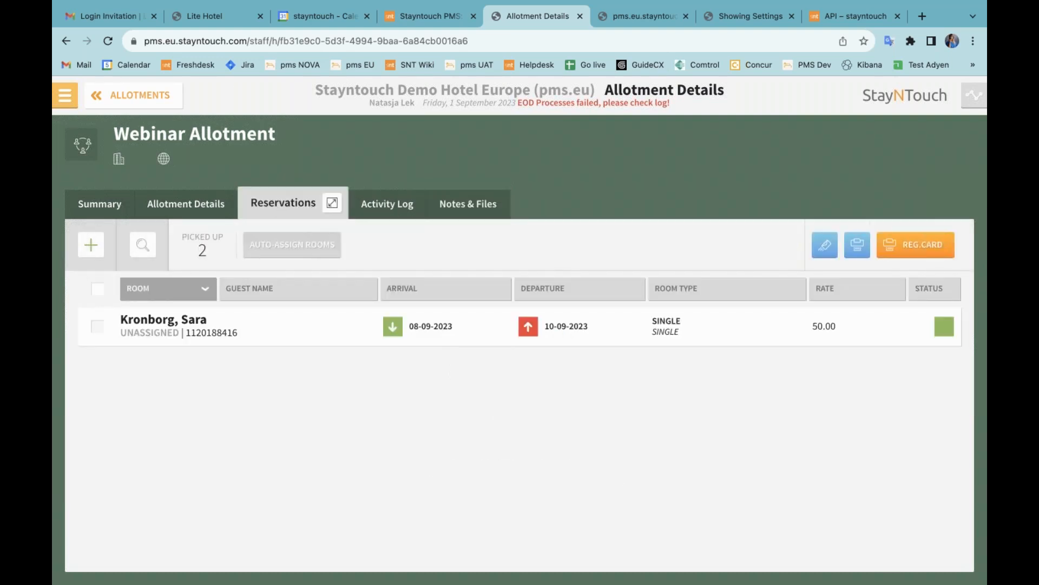
Step: Check the notes on the allotment reservation's stay card, then return to the allotment details
left_click(302, 328)
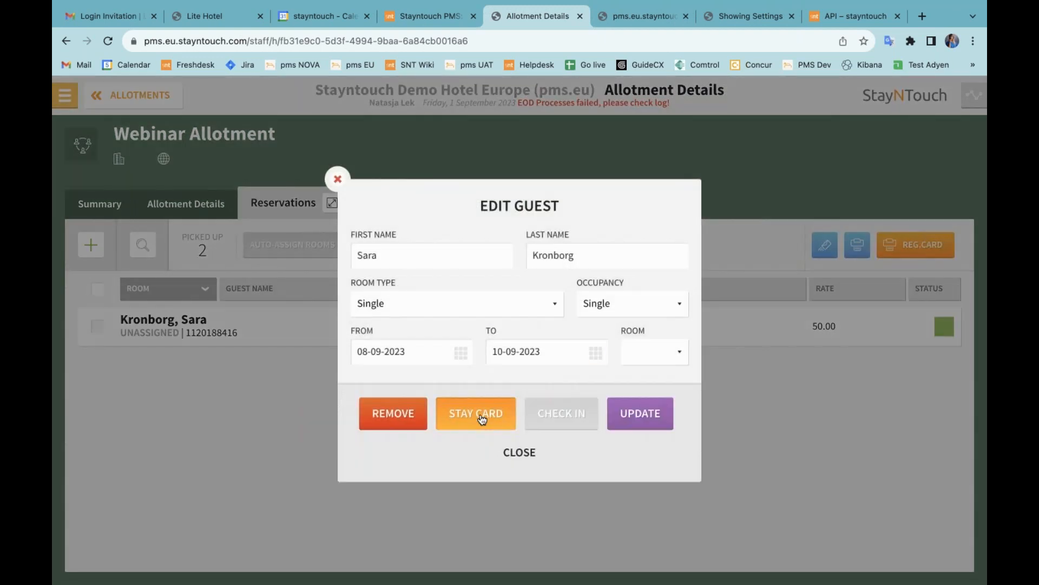
left_click(483, 427)
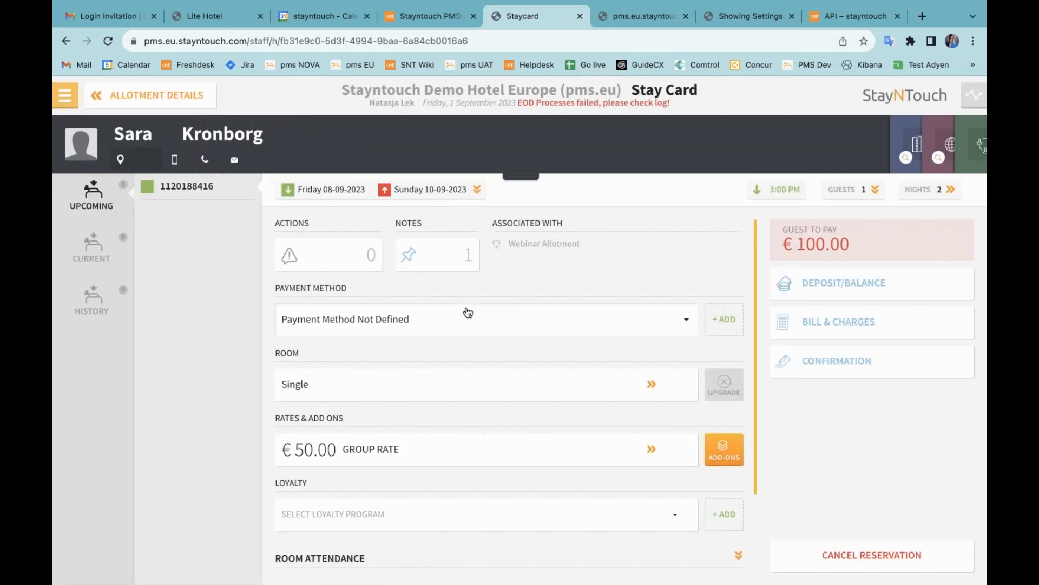
left_click(458, 266)
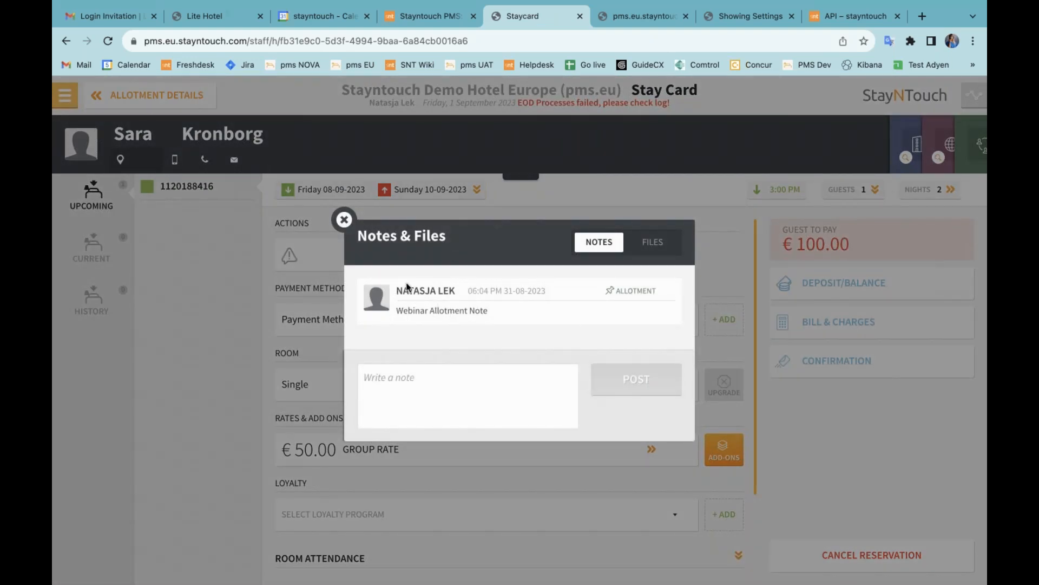
left_click(344, 219)
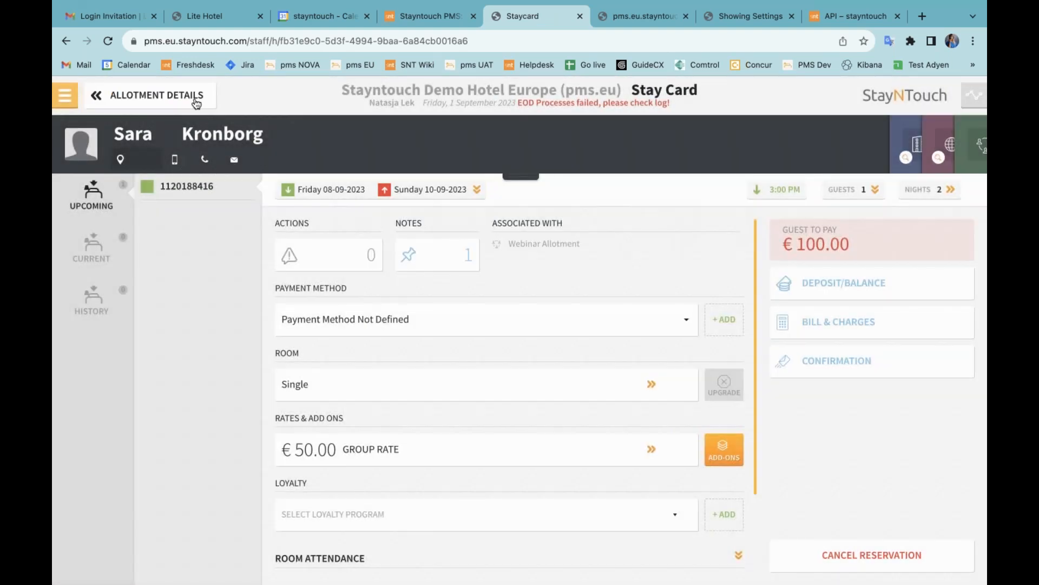
left_click(196, 103)
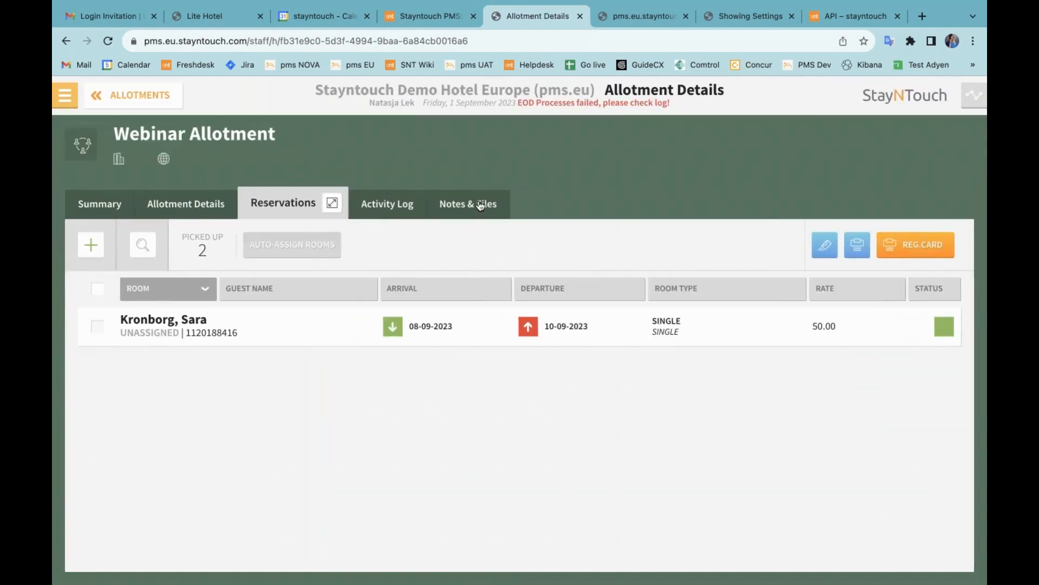
Step: Edit the allotment note to read 'Webinar Allotment Note Change' and save it
left_click(479, 204)
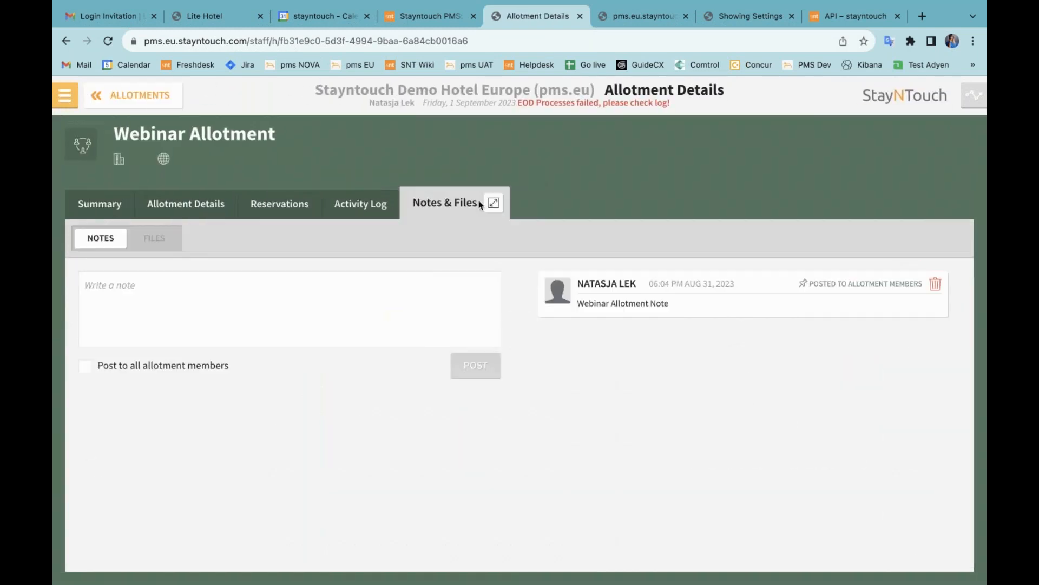
left_click(636, 290)
type("Change")
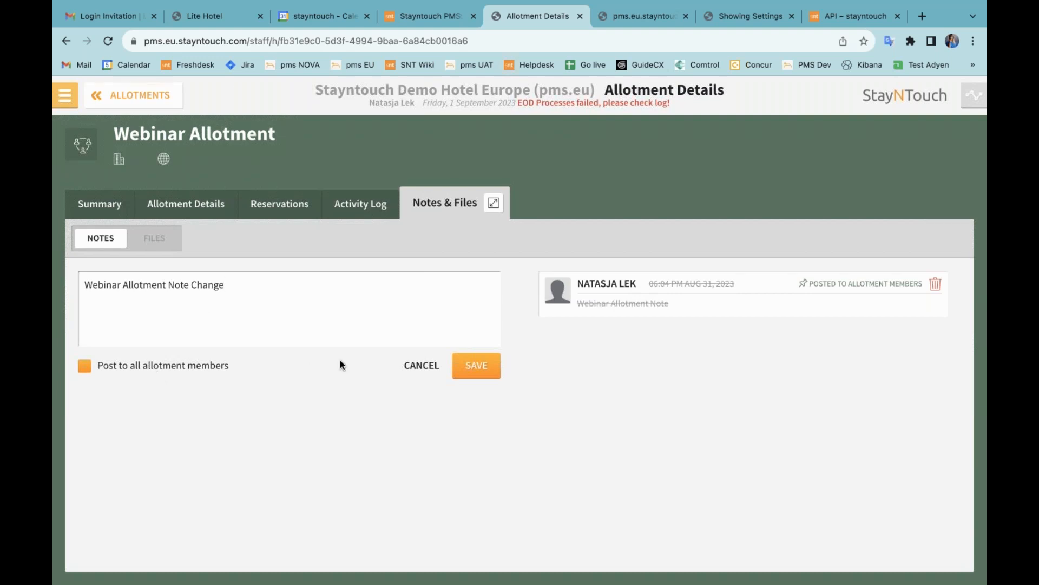
left_click(482, 374)
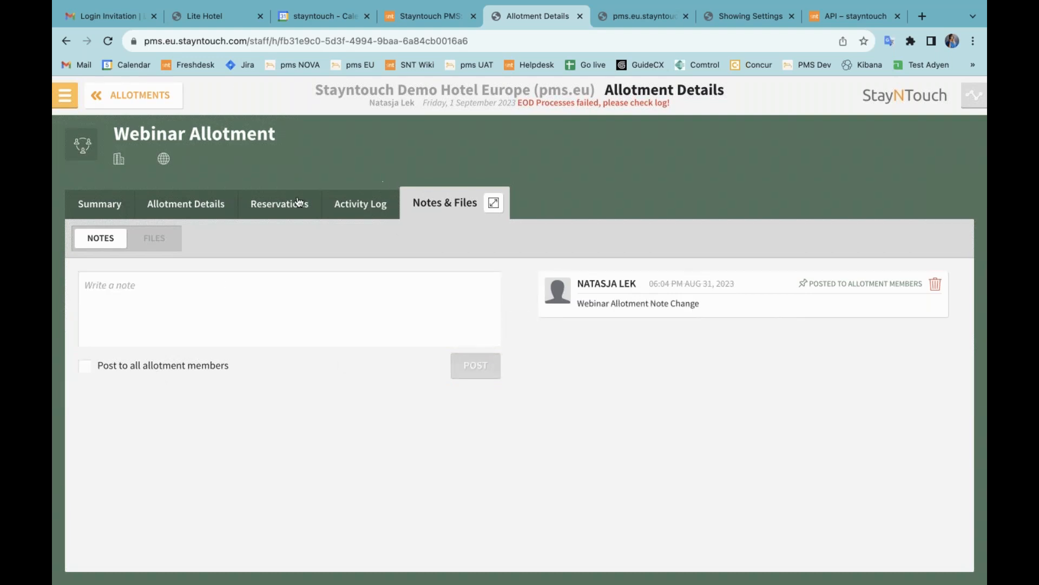
Step: Verify the changed note on the reservation's stay card, then return to the allotment notes
left_click(299, 201)
left_click(525, 335)
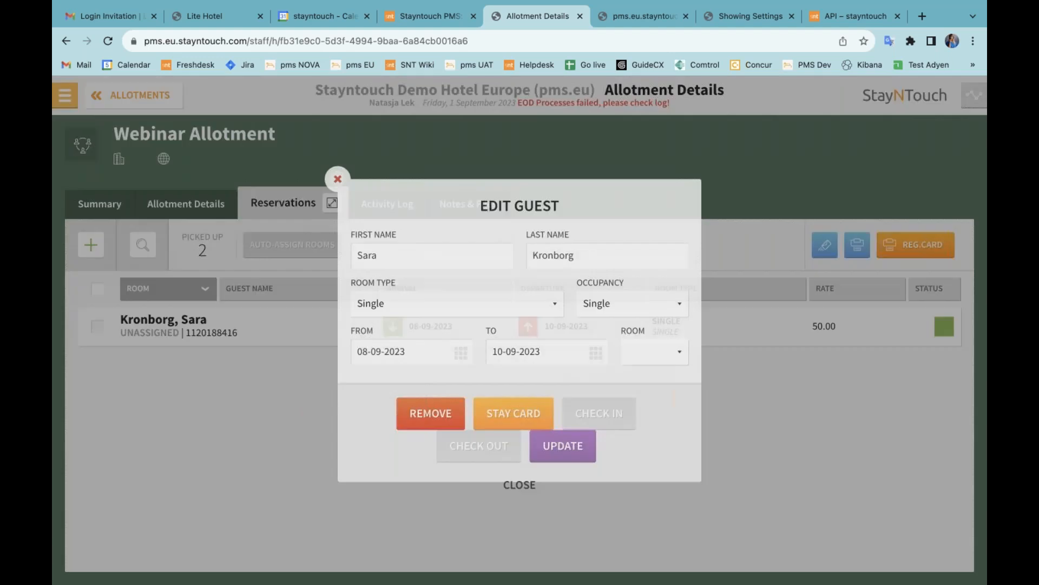
left_click(486, 417)
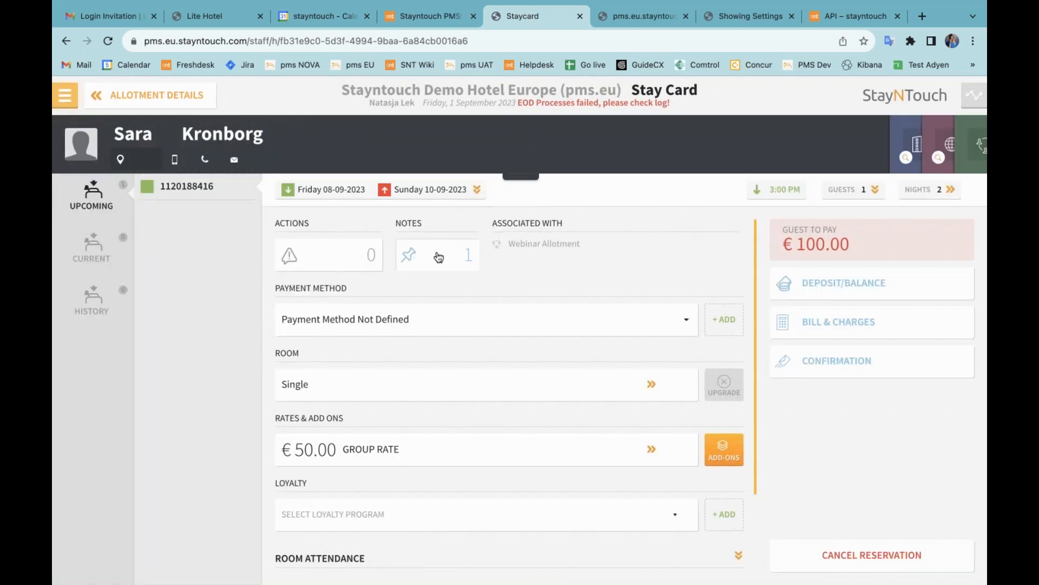
left_click(439, 257)
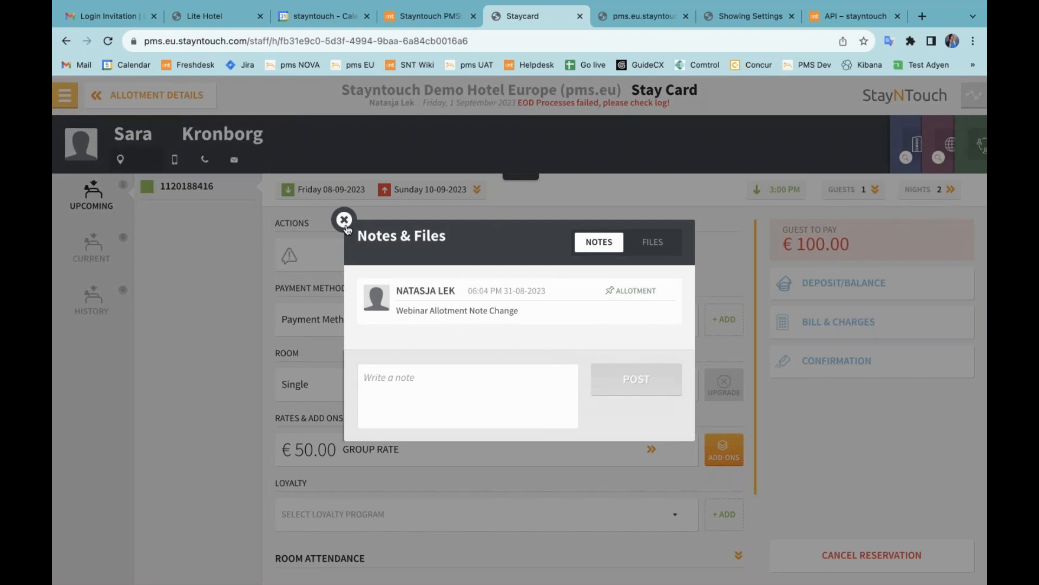
left_click(344, 219)
left_click(162, 95)
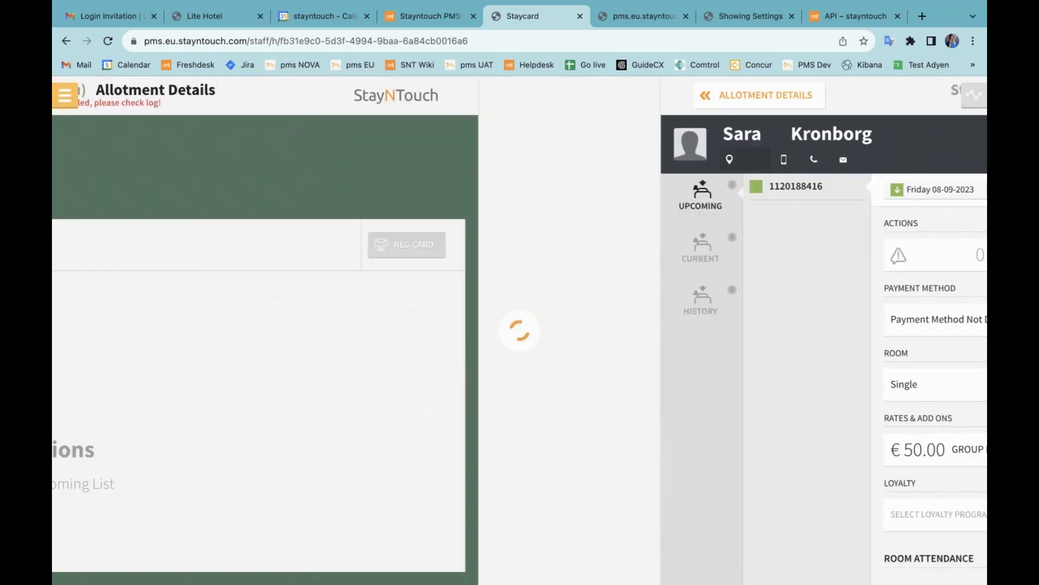
left_click(471, 203)
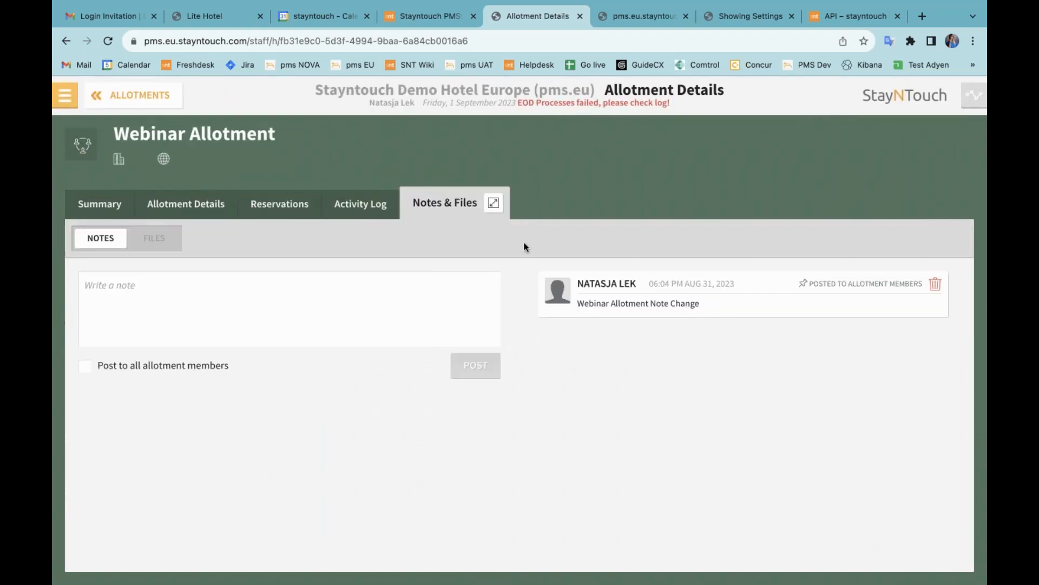
Step: Untick 'Post to all allotment members' on the note and save it
left_click(670, 290)
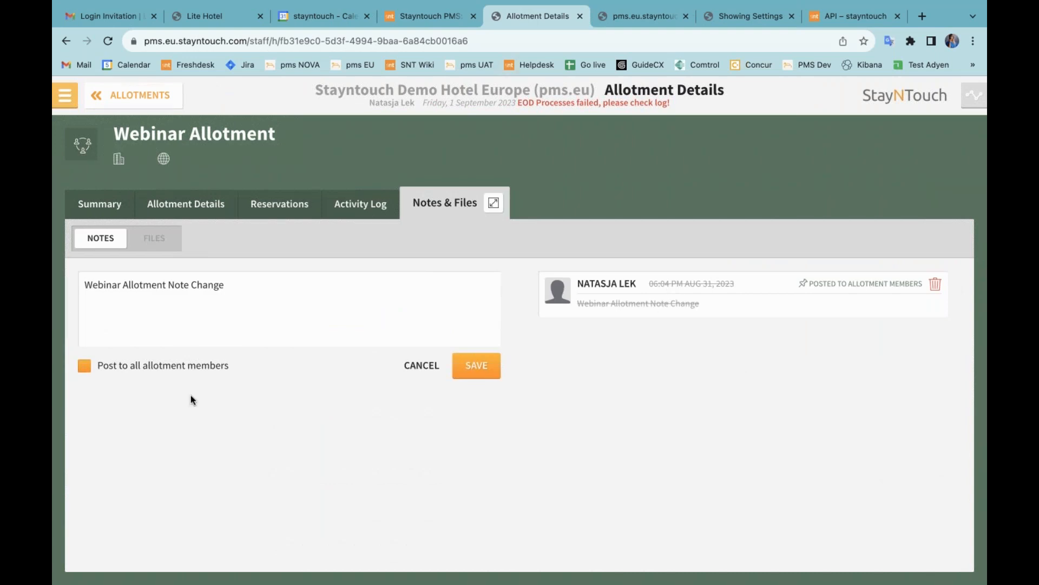
left_click(141, 367)
left_click(477, 366)
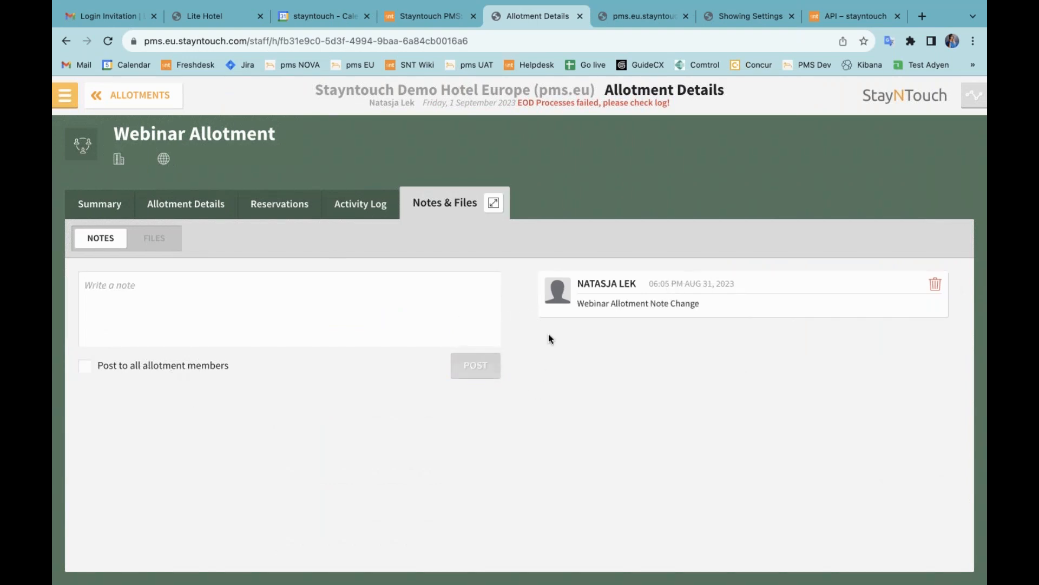
Step: Check the reservation's stay card, then return to the allotment notes
left_click(284, 206)
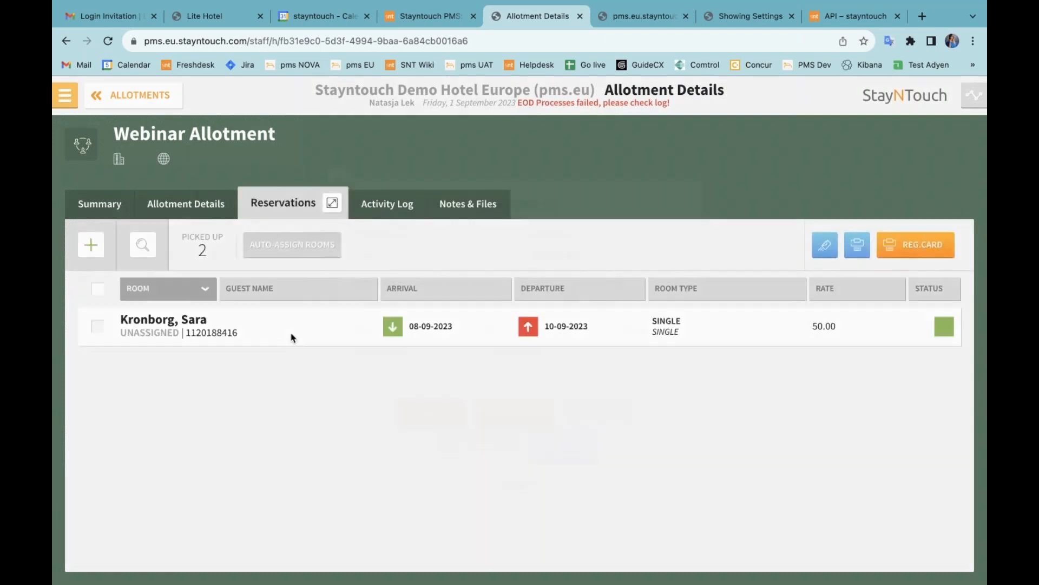
left_click(290, 338)
left_click(495, 417)
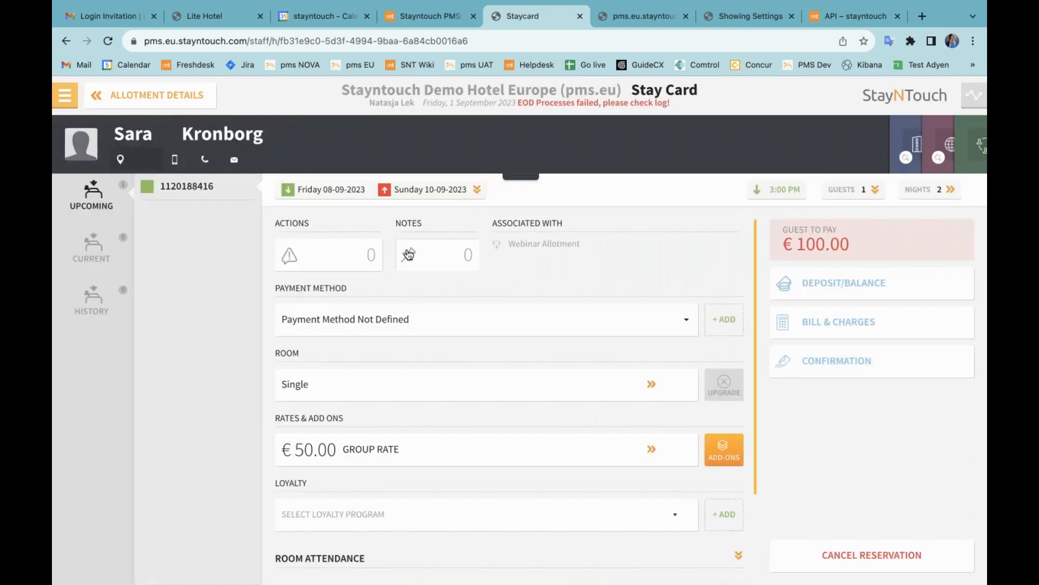
left_click(185, 96)
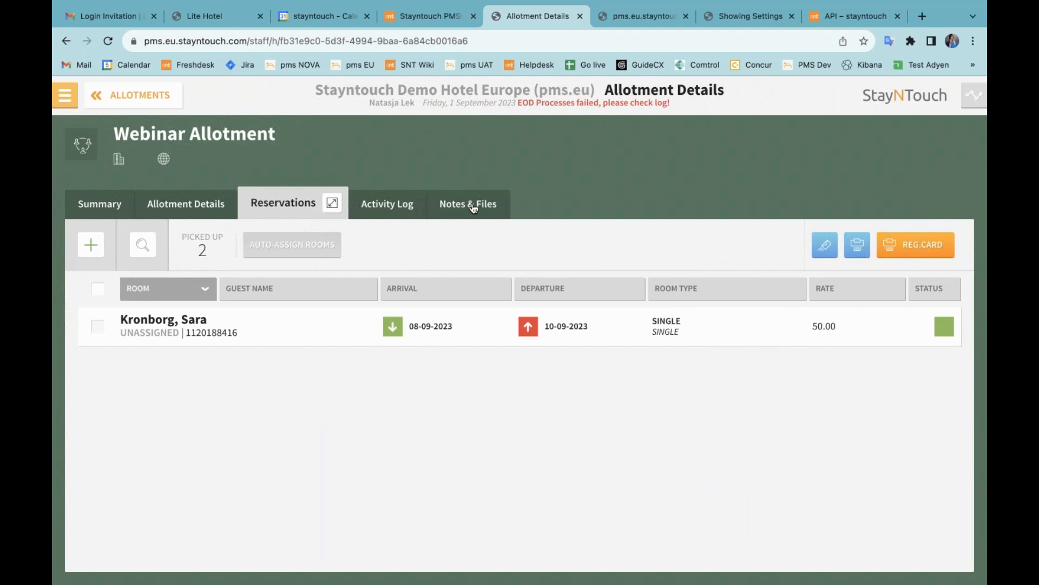
left_click(472, 206)
Step: Re-tick 'Post to all allotment members' on the note and save it
left_click(661, 287)
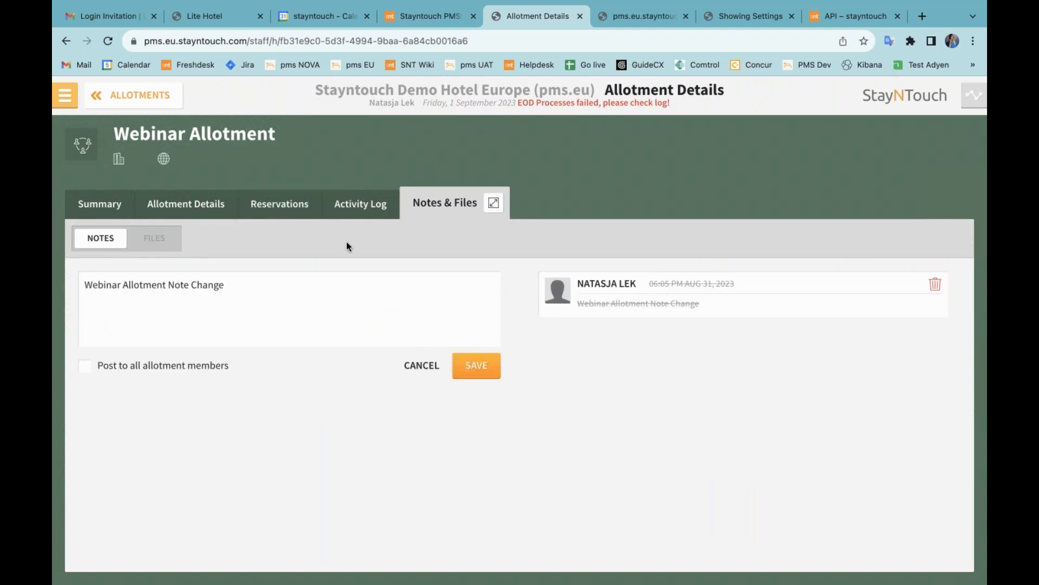
left_click(146, 366)
left_click(481, 366)
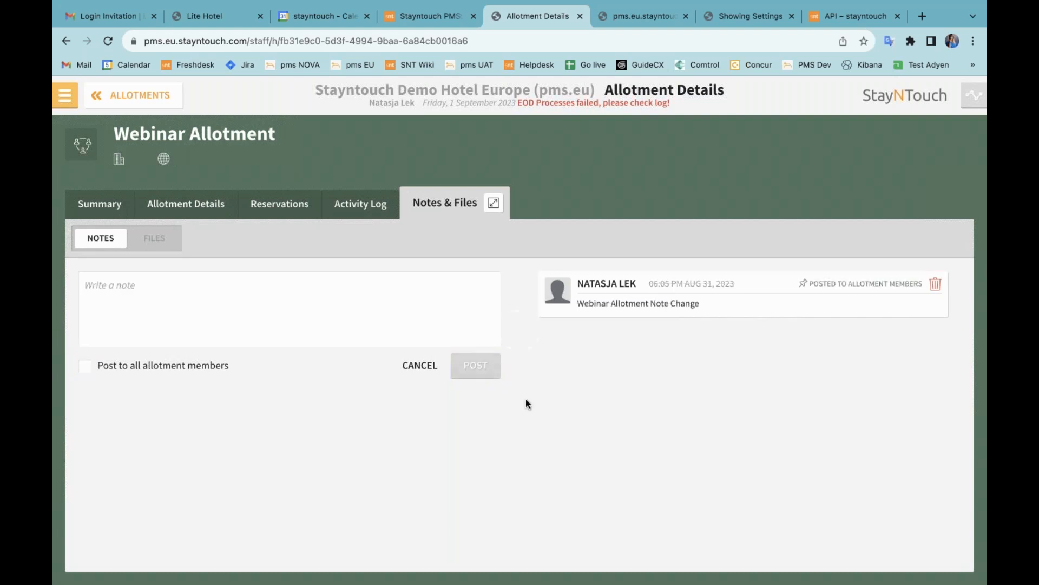
Step: Scroll through the Webinar Allotment activity log entries for the note creation and sharing changes
left_click(362, 209)
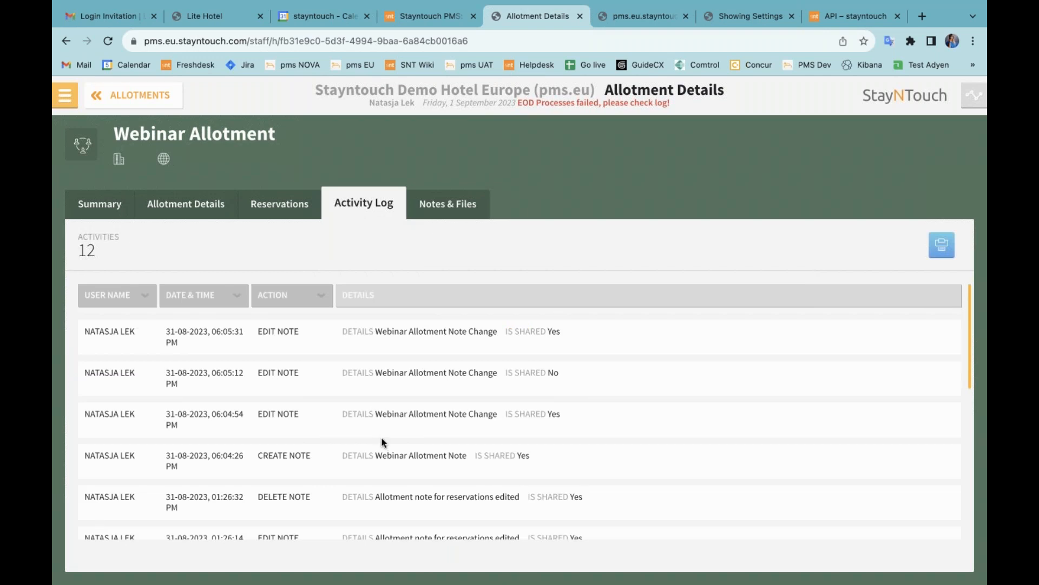
scroll(382, 441, "down", 3)
scroll(383, 441, "up", 3)
scroll(403, 442, "down", 3)
Step: From the allotment's Reservations list, open the Single room reservation (08-09-2023 to 10-09-2023) stay card
scroll(403, 443, "up", 3)
left_click(277, 209)
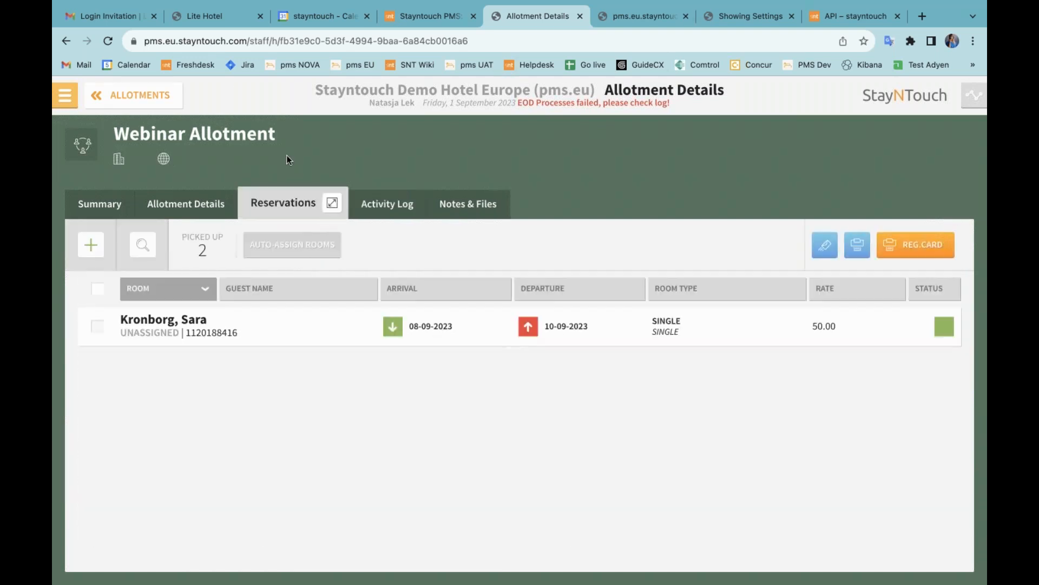
left_click(426, 324)
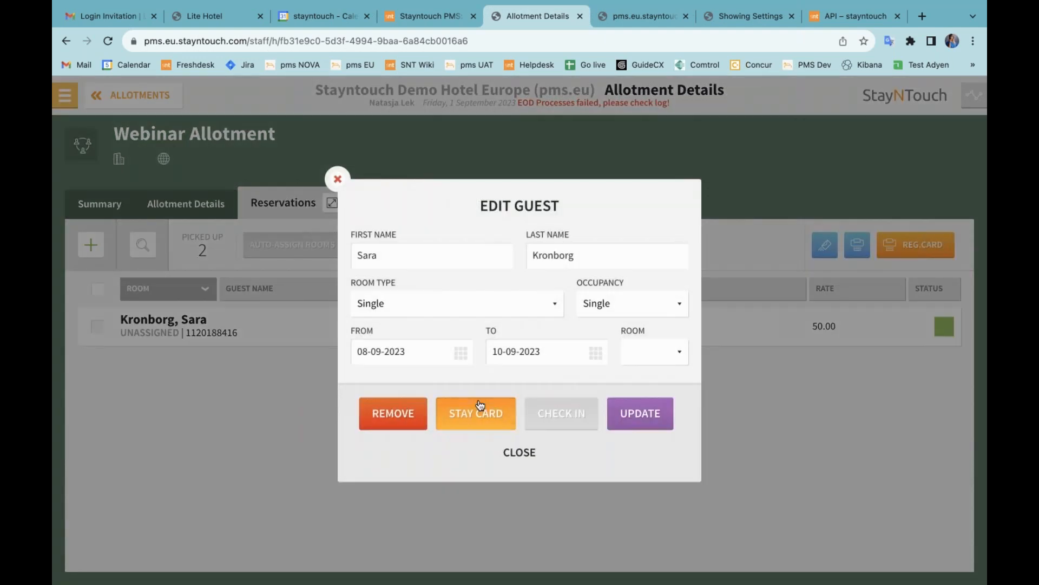
left_click(478, 403)
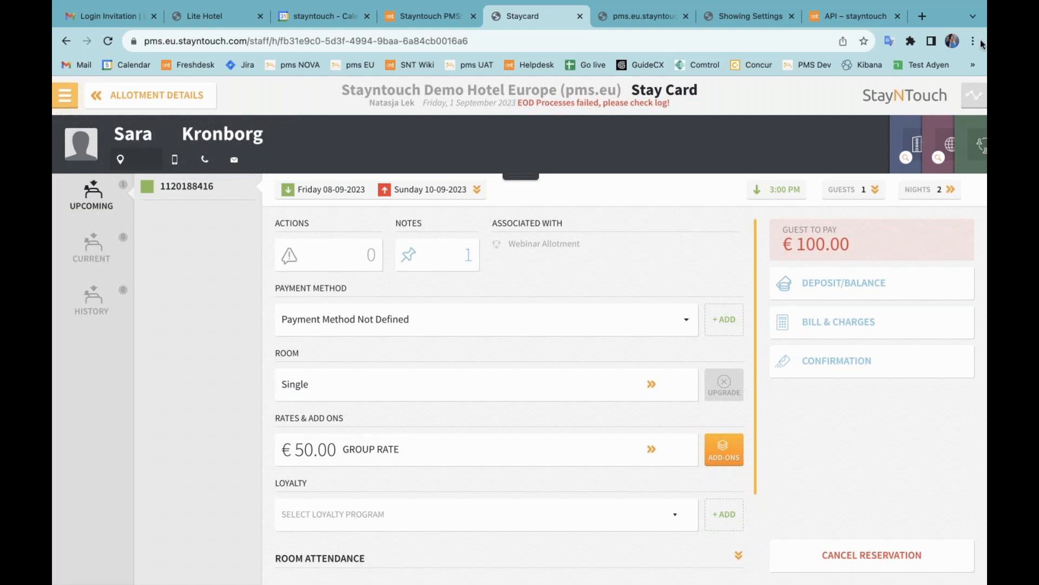
Step: Detach the reservation from Webinar Allotment, book Package Rate at €570.00, and skip the deposit
left_click(980, 144)
left_click(511, 177)
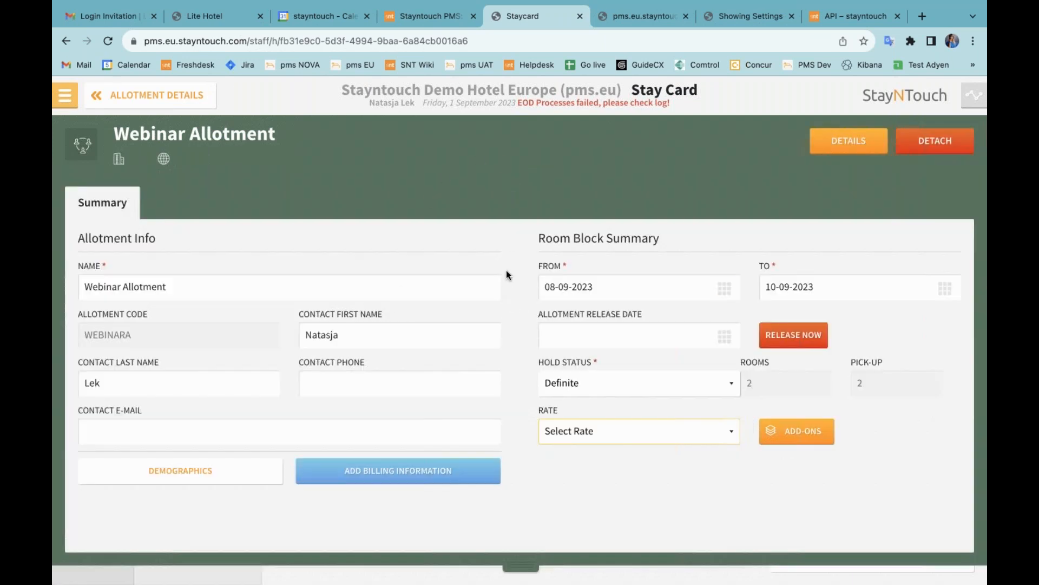
left_click(935, 151)
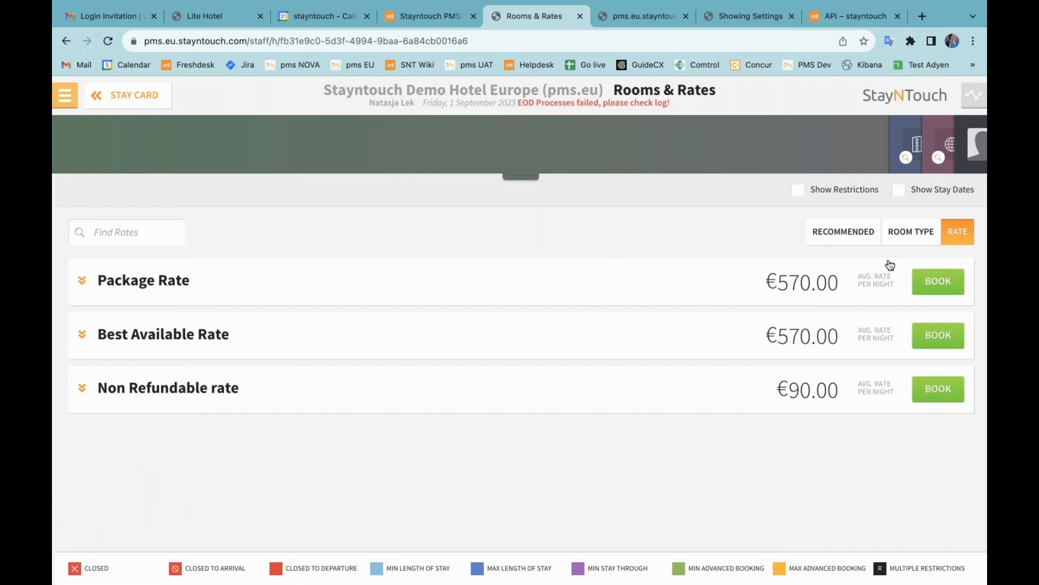
left_click(936, 283)
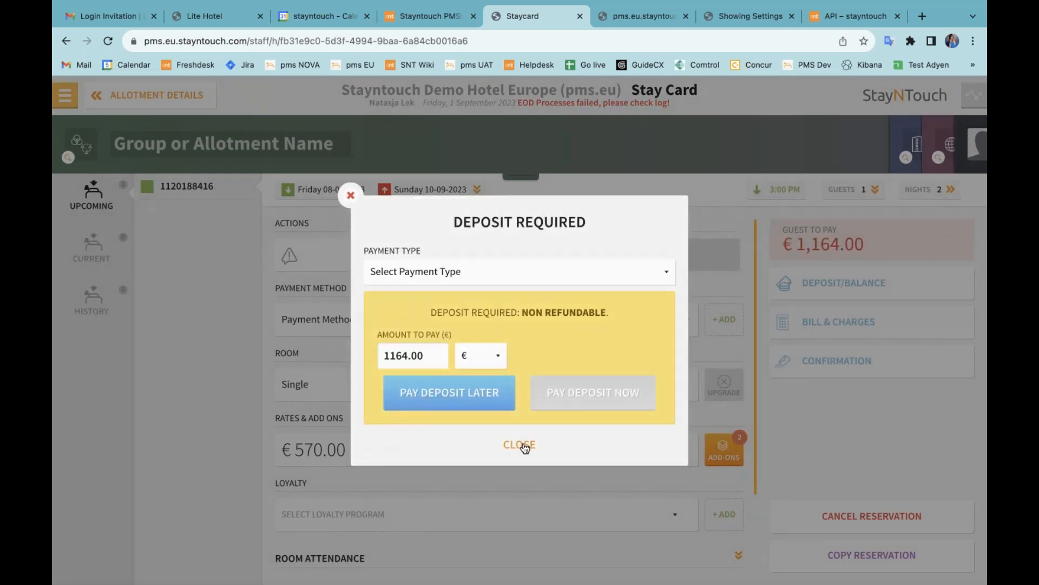
left_click(520, 446)
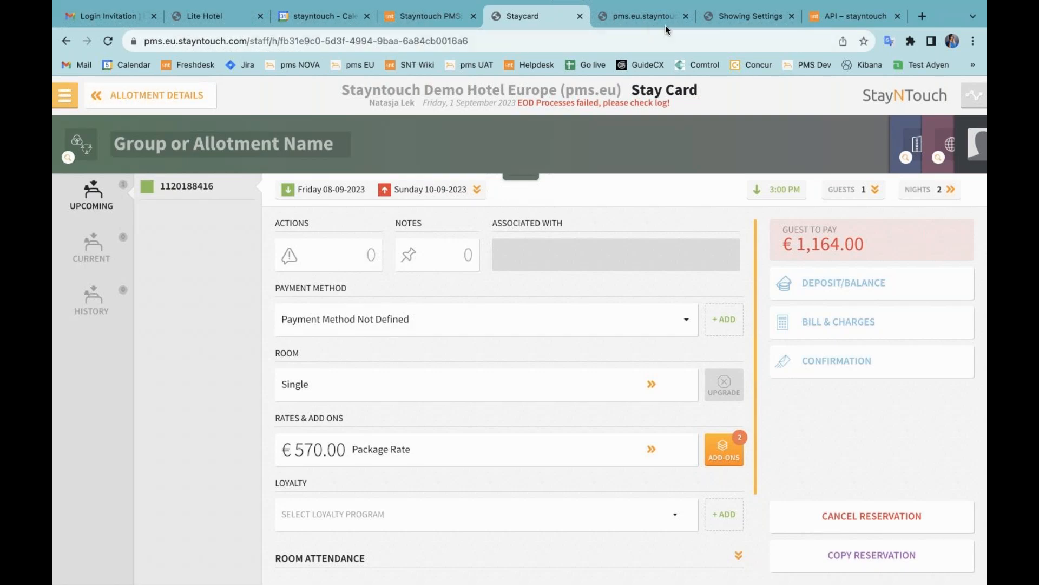
Step: Reload the admin page and sign in to the PMS with the saved e-mail and password
left_click(748, 14)
key("super+l")
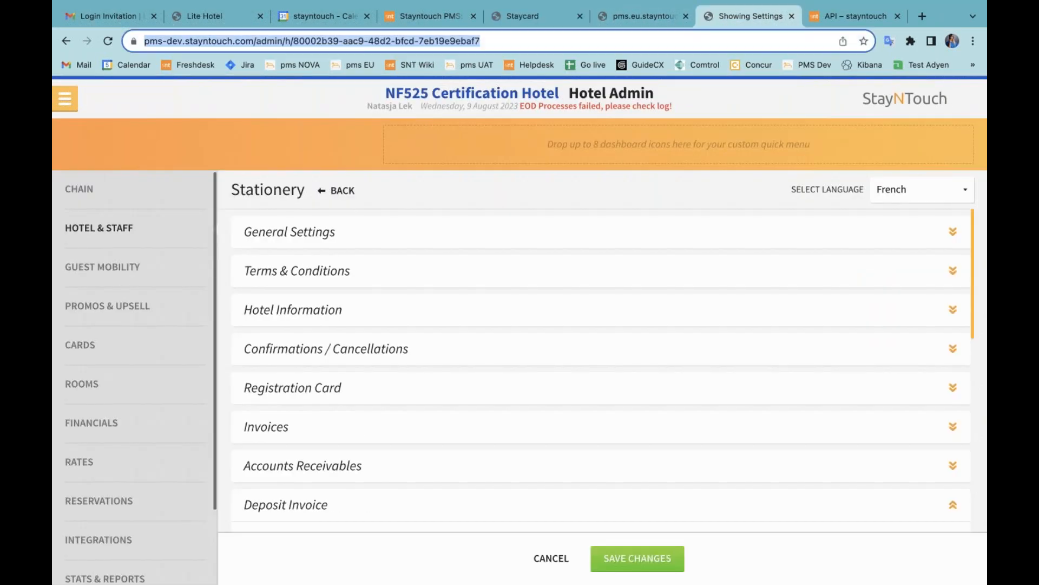
key("Return")
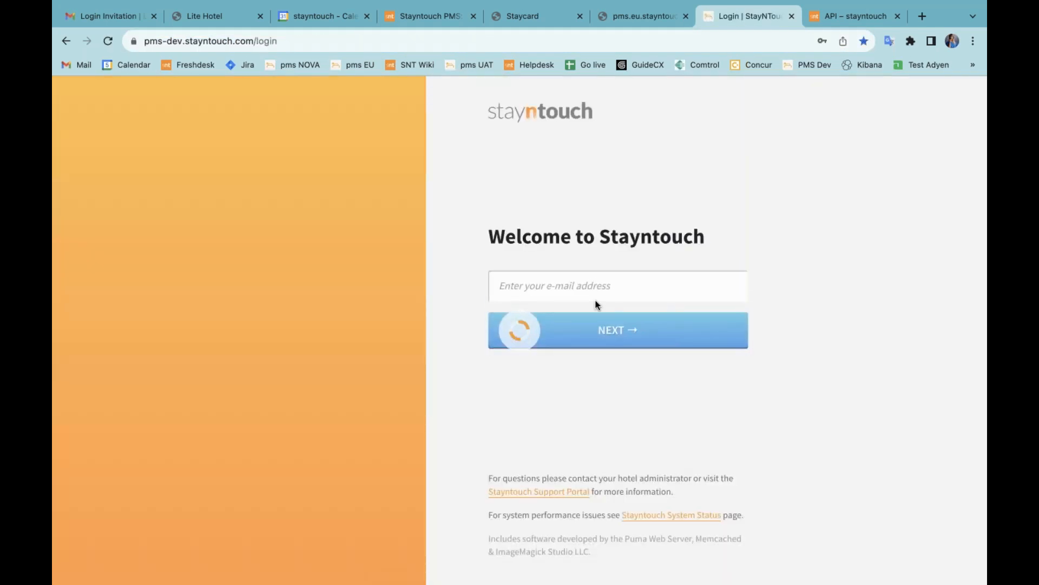
left_click(577, 284)
left_click(376, 292)
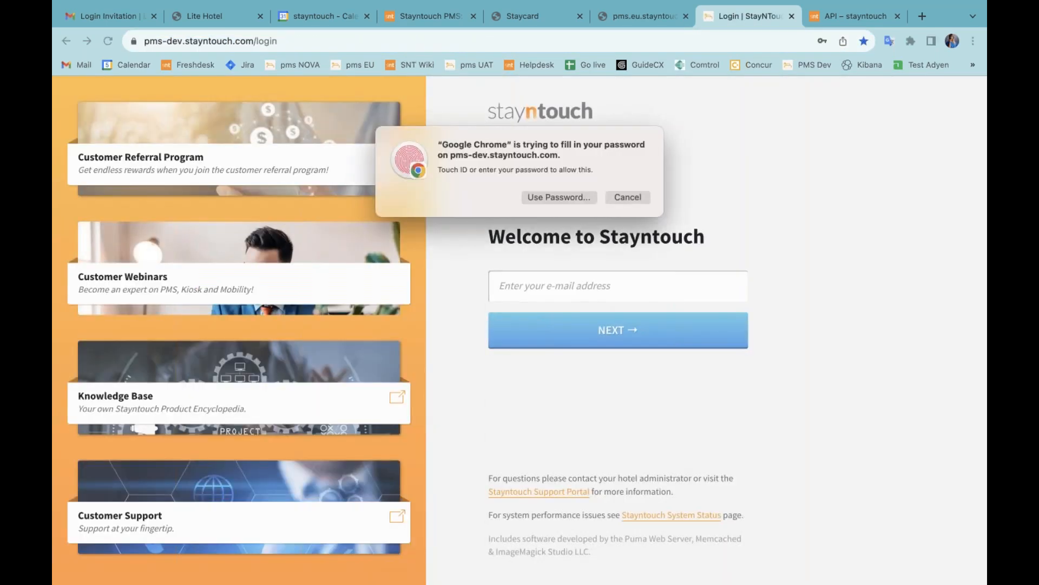
left_click(558, 342)
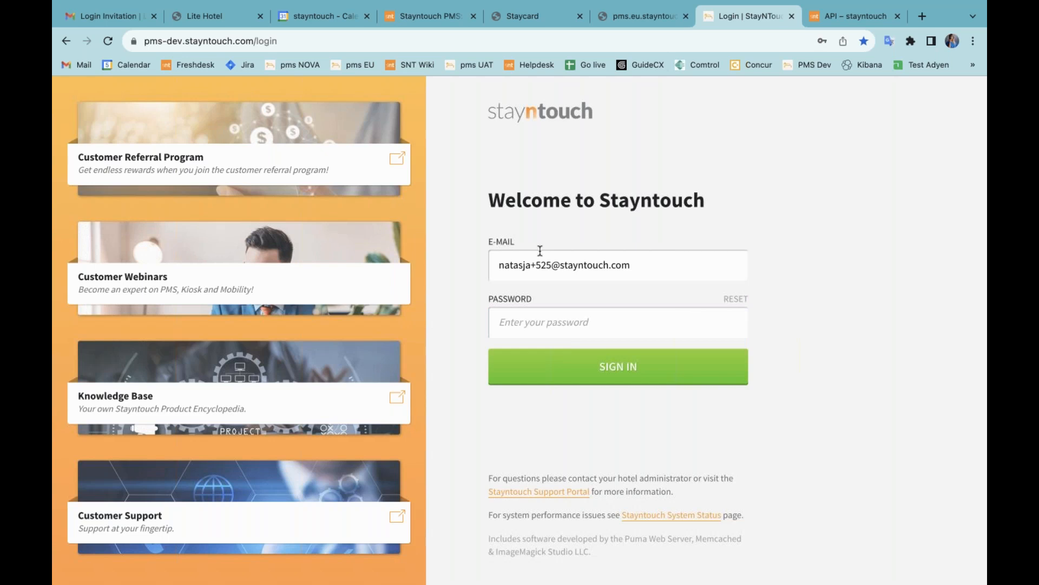
left_click(551, 316)
left_click(405, 327)
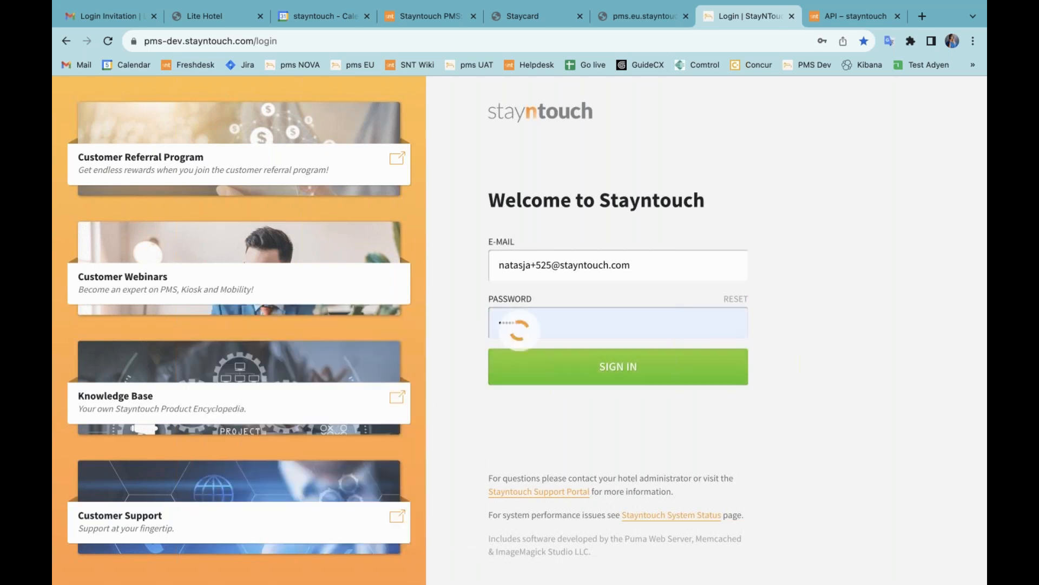
left_click(557, 352)
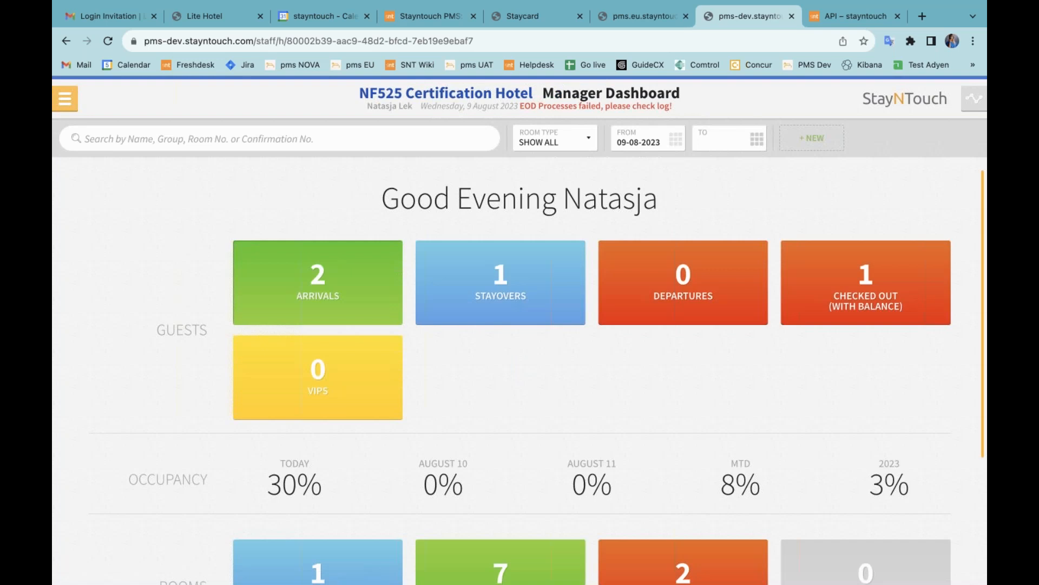
Step: Open today's Hotel Automation arrival, dismiss the deposit notice, and show its Bill & Charges
left_click(304, 283)
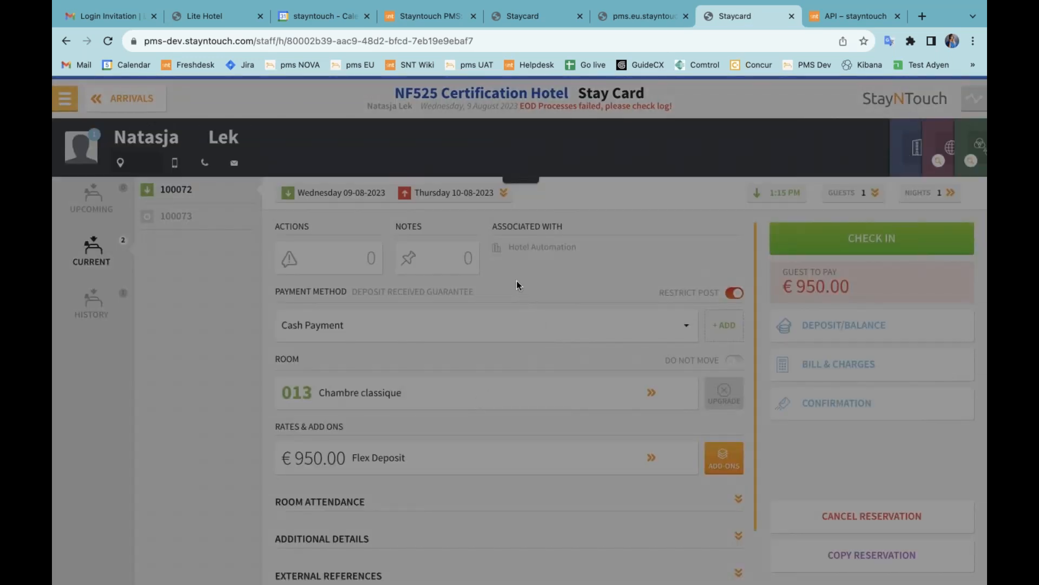
left_click(520, 490)
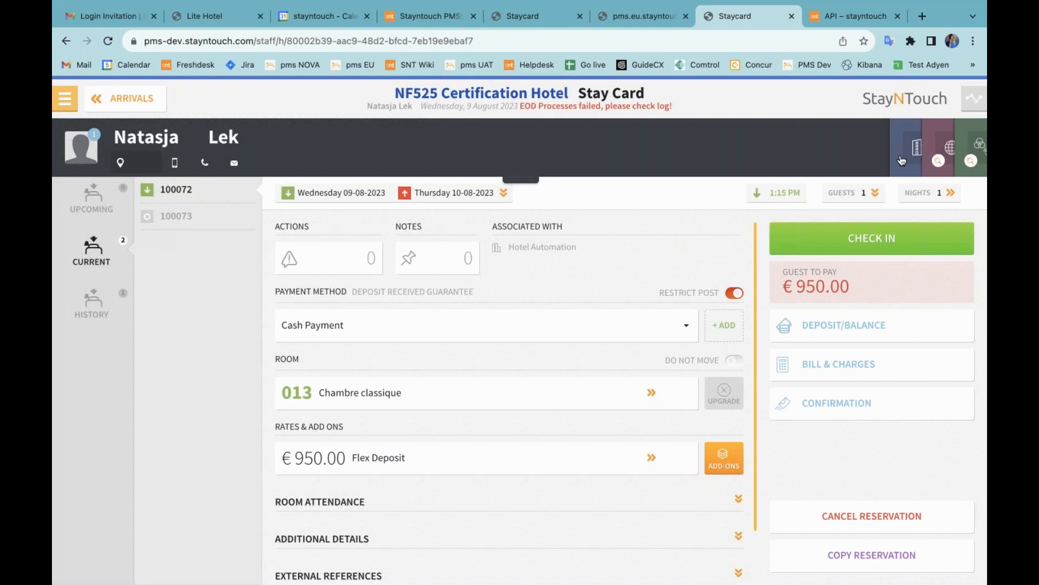
left_click(911, 151)
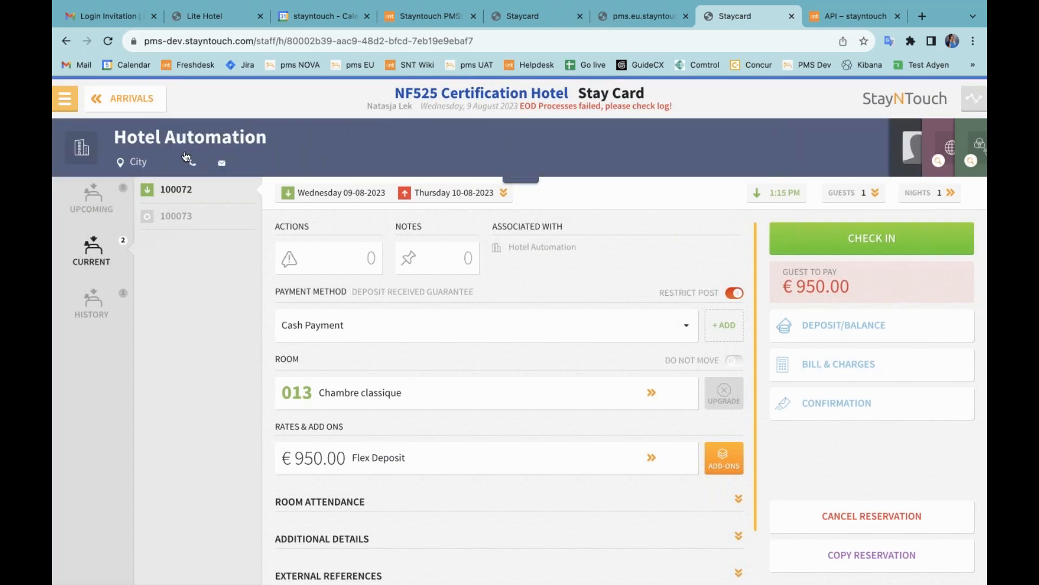
left_click(809, 368)
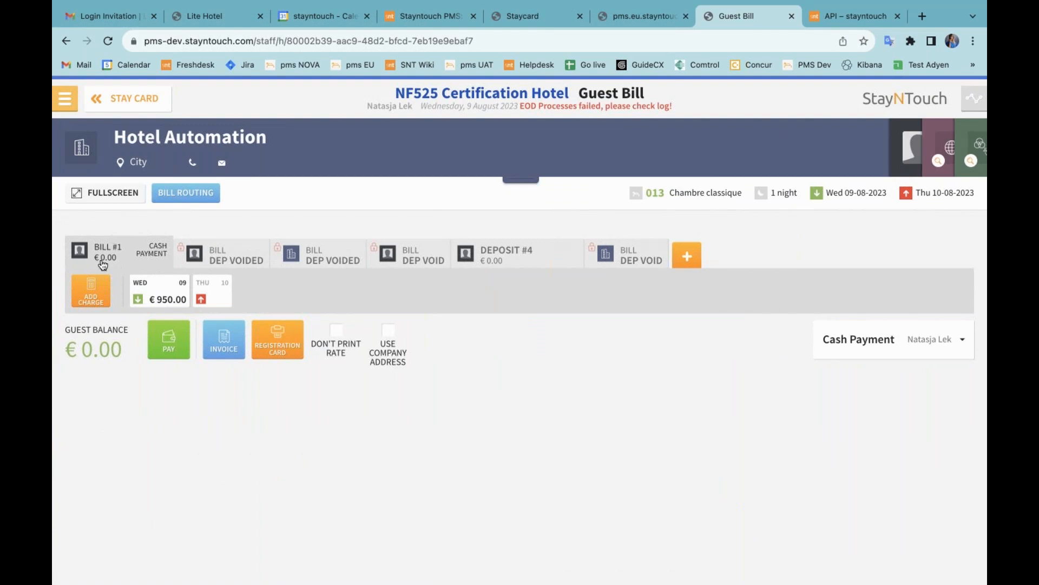
Step: Tick Use Company Address and pay €50.00 in cash on the DEPOSIT #4 bill
left_click(388, 342)
left_click(526, 256)
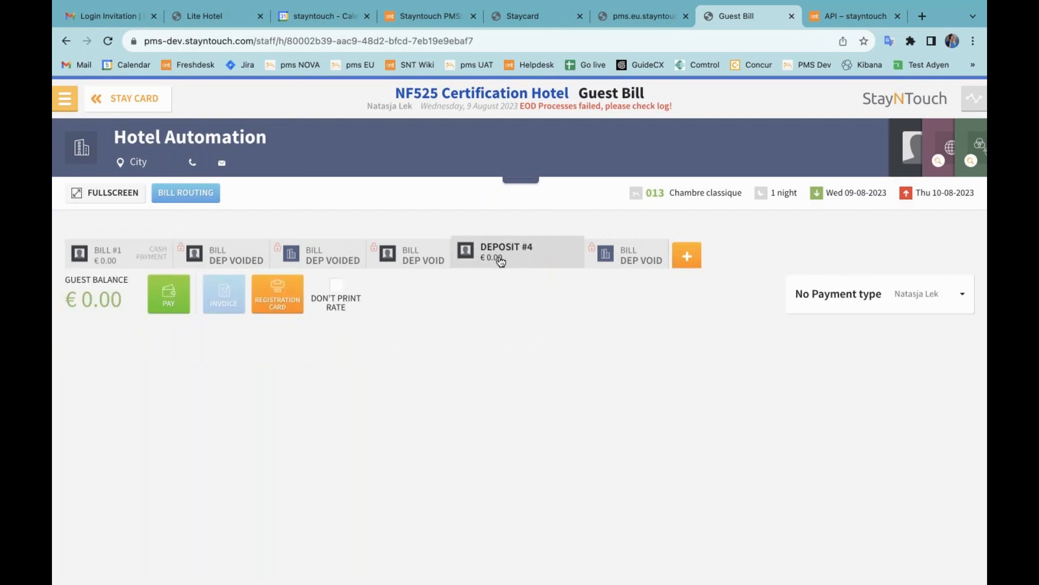
left_click(169, 304)
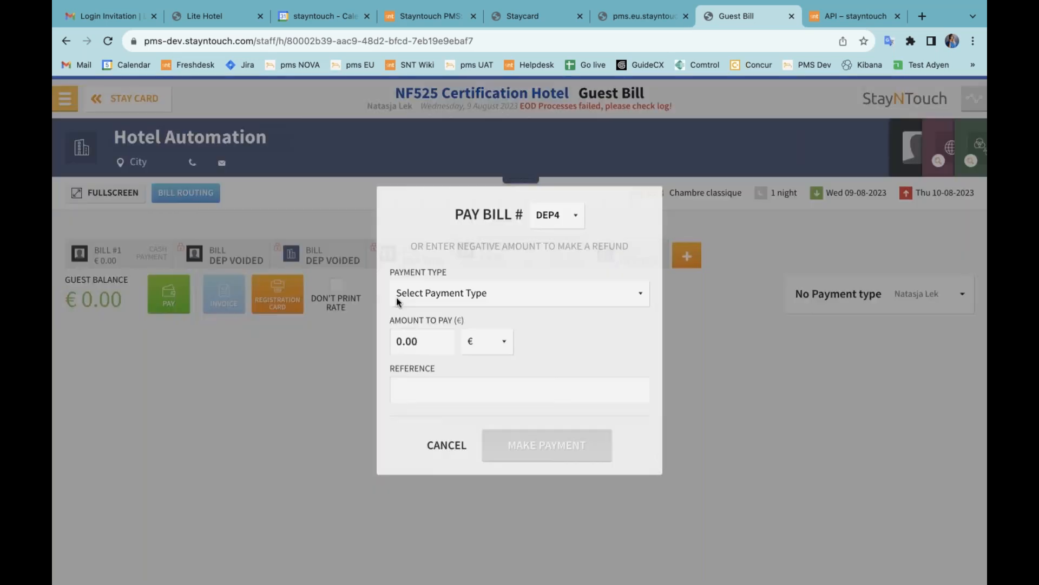
left_click(398, 302)
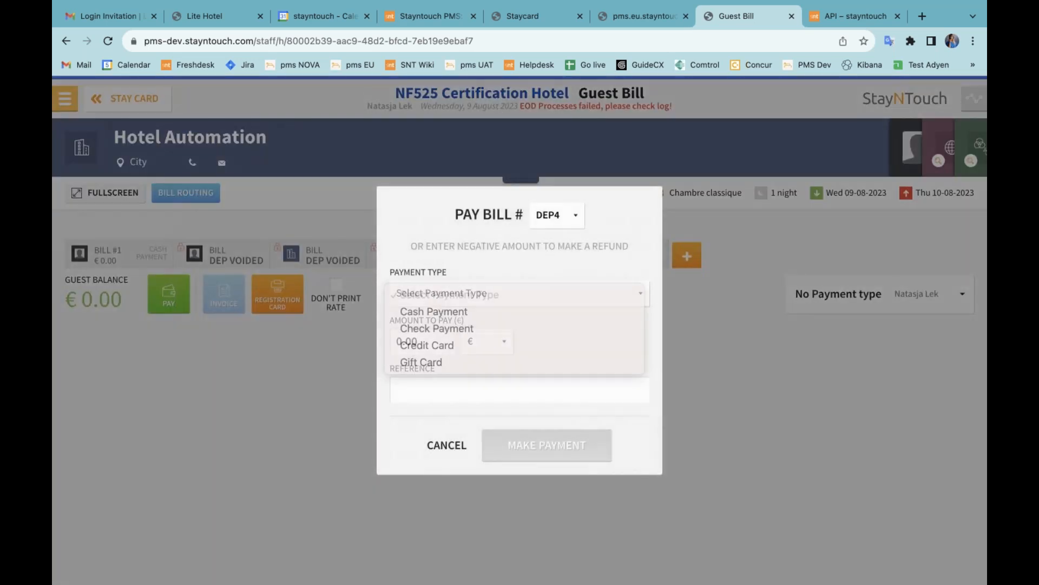
left_click(403, 310)
left_click(397, 340)
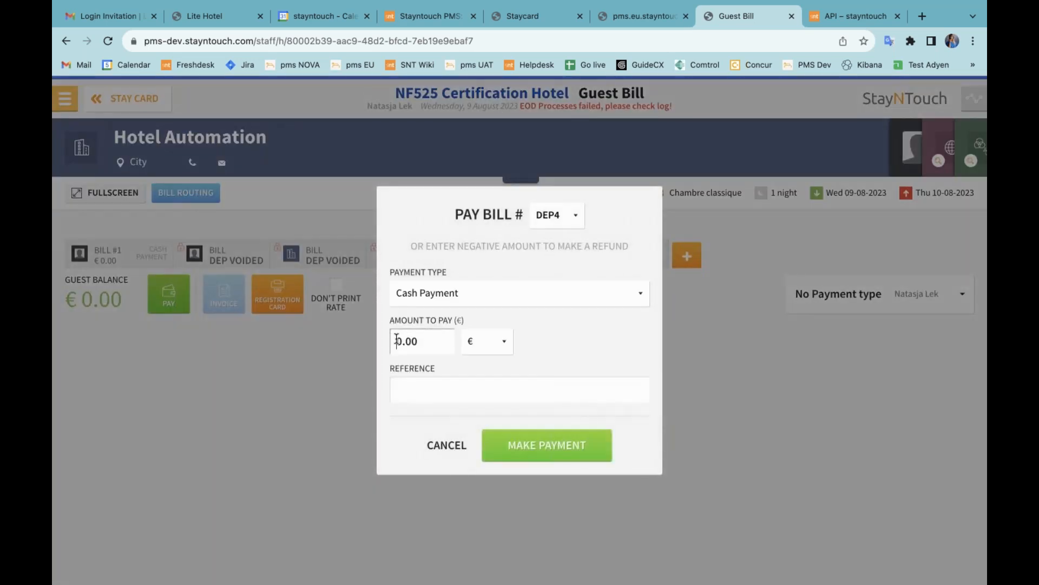
type("5")
left_click(509, 444)
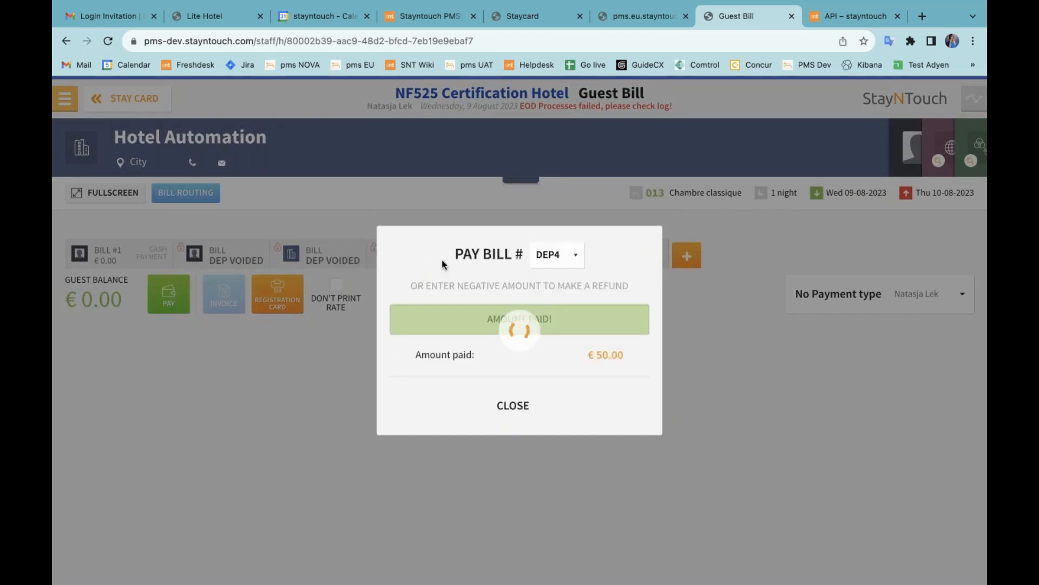
left_click(506, 404)
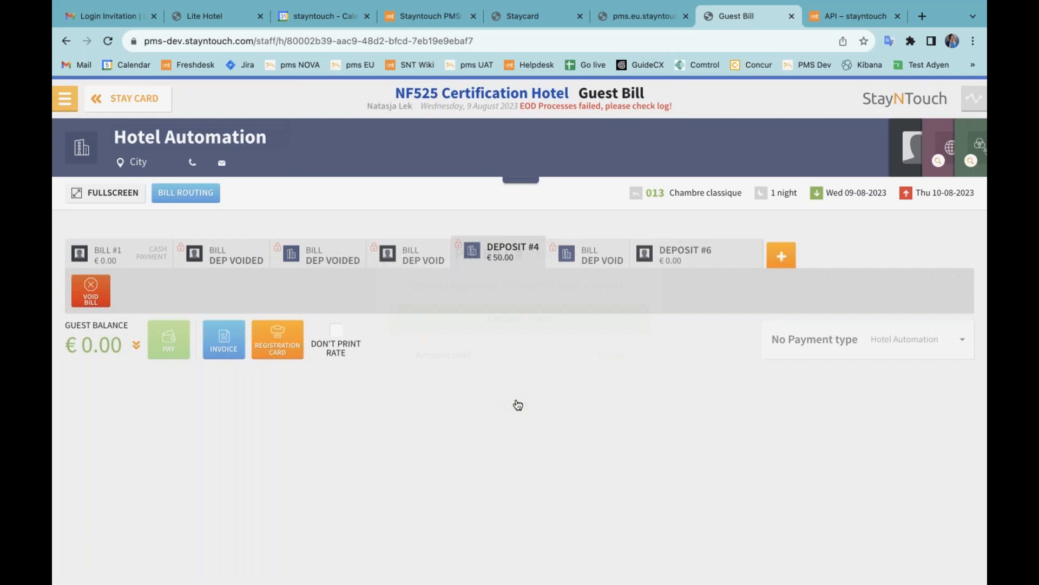
Step: Print the Deposit Invoice and open it as a PDF in Preview
left_click(223, 340)
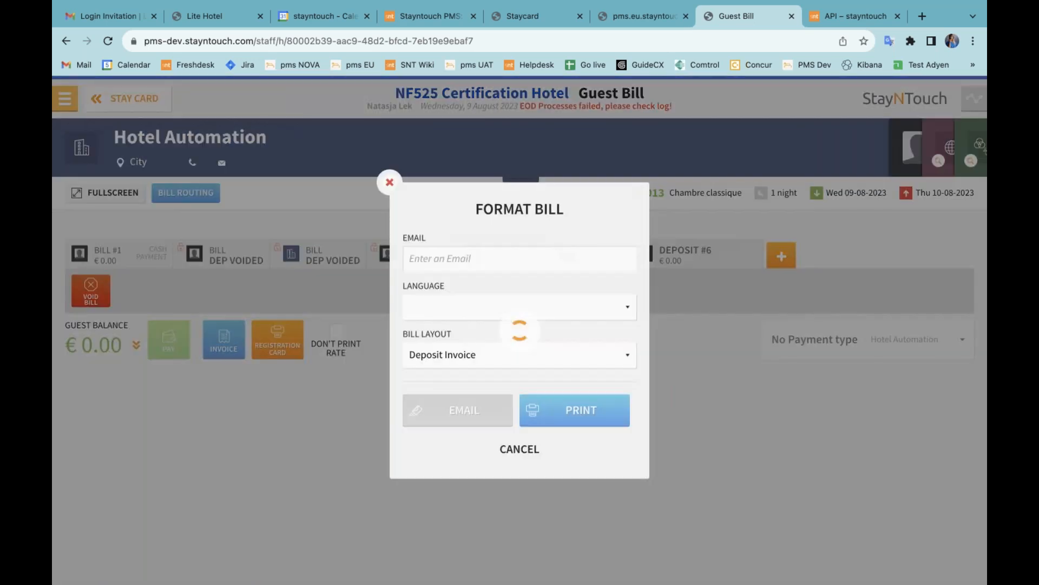
left_click(566, 411)
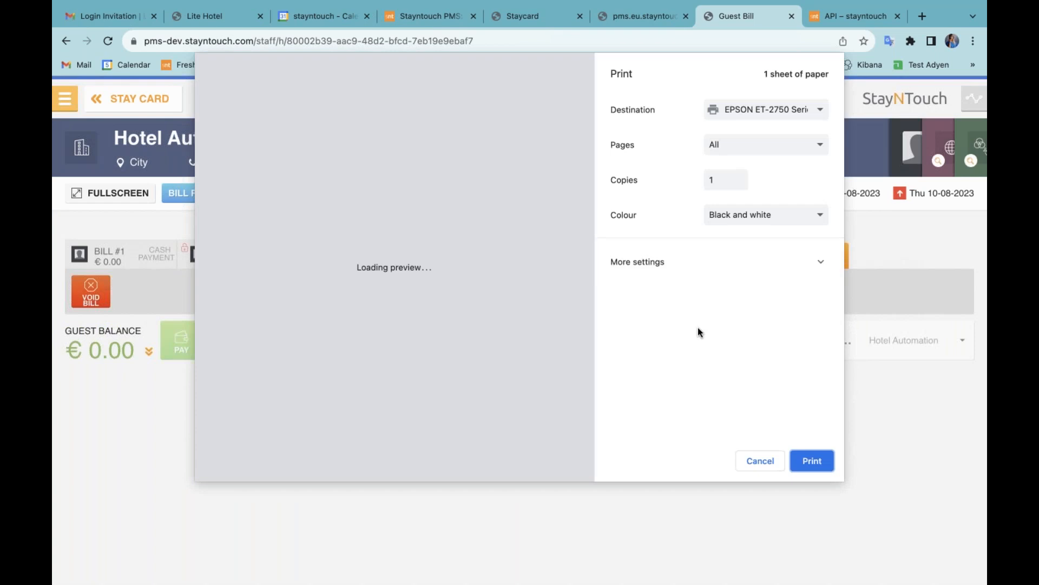
left_click(695, 276)
scroll(704, 390, "down", 5)
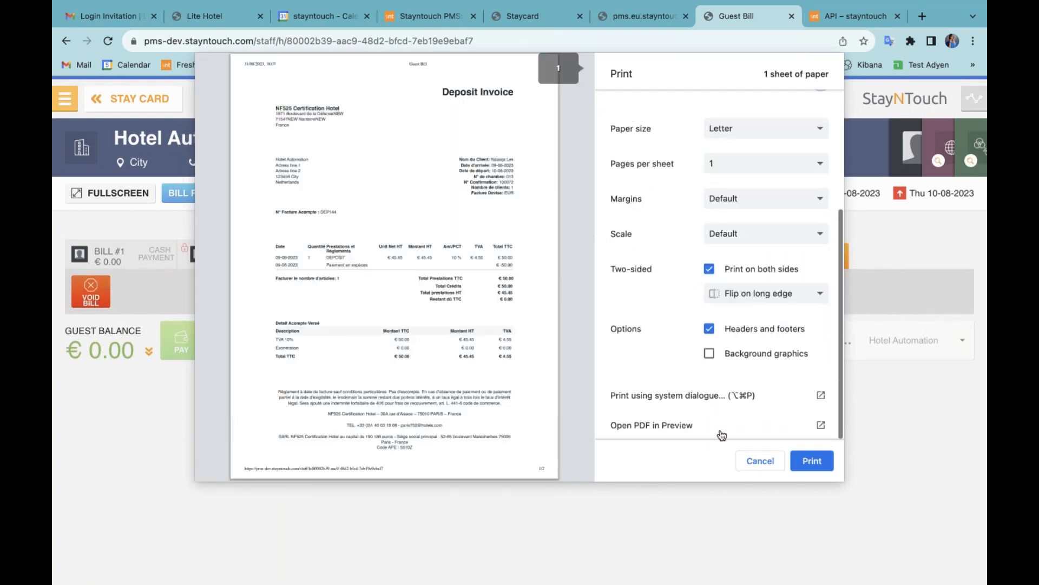
left_click(677, 425)
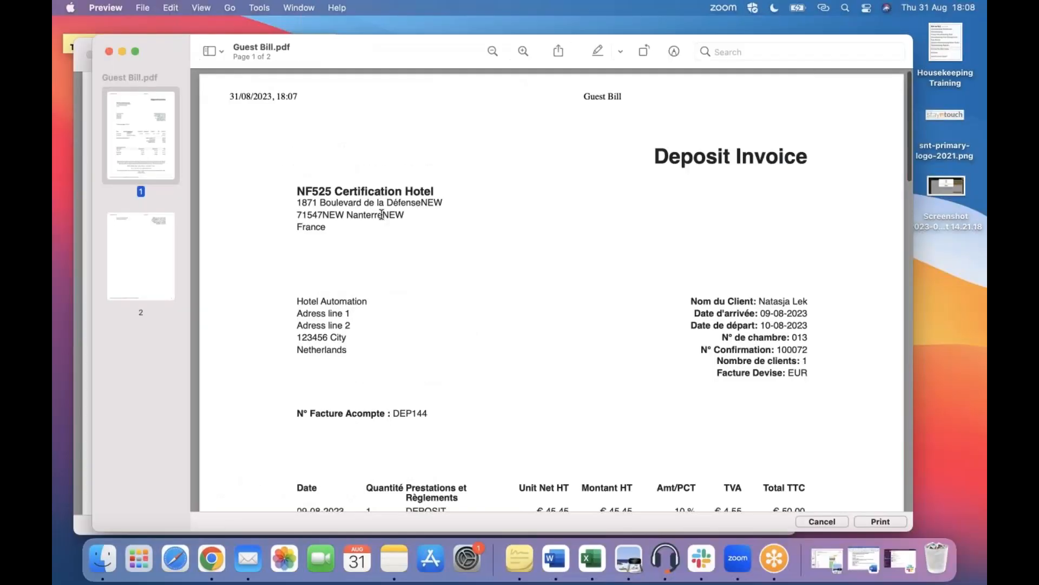
Step: Inspect the Hotel Automation address block on the PDF invoice, then switch back to Chrome
left_click_drag(296, 296, 353, 356)
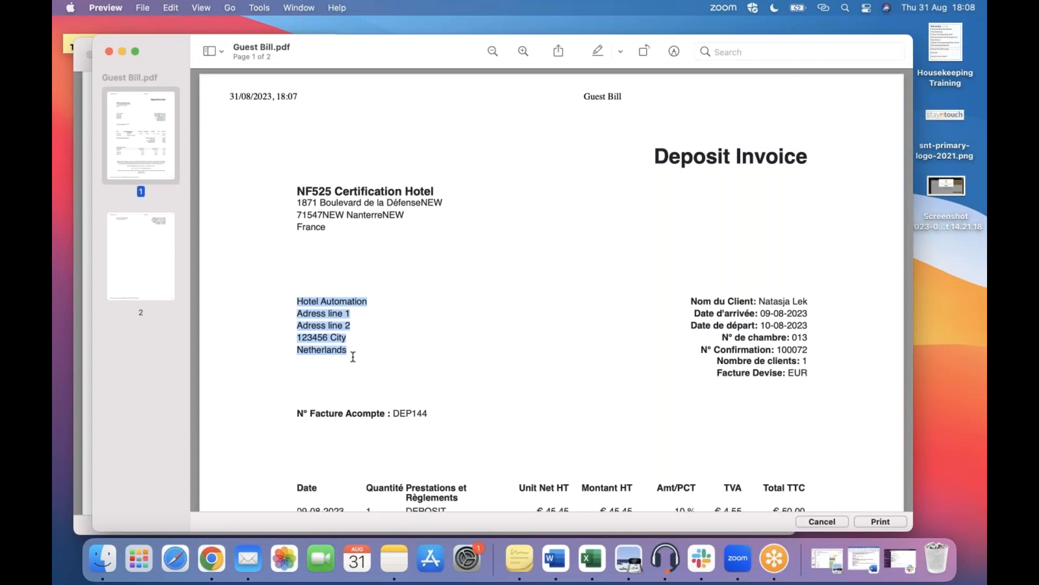
left_click(353, 357)
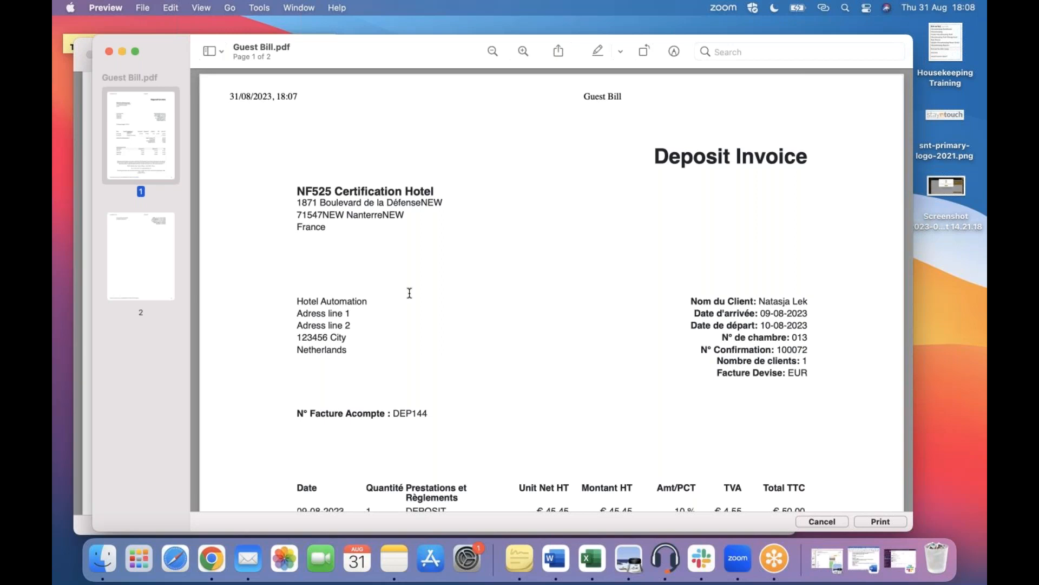
key("ctrl+Up")
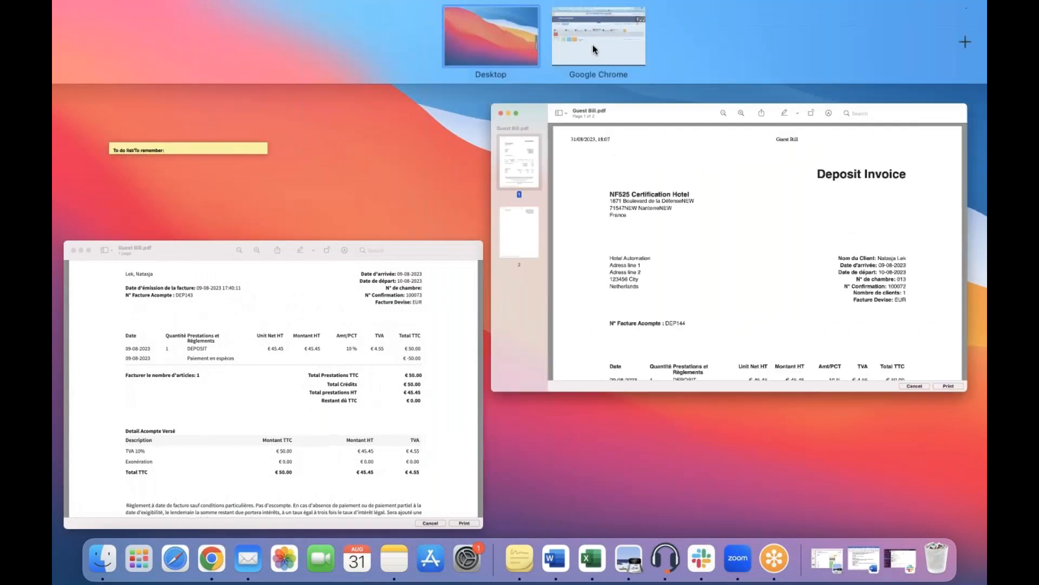
left_click(602, 62)
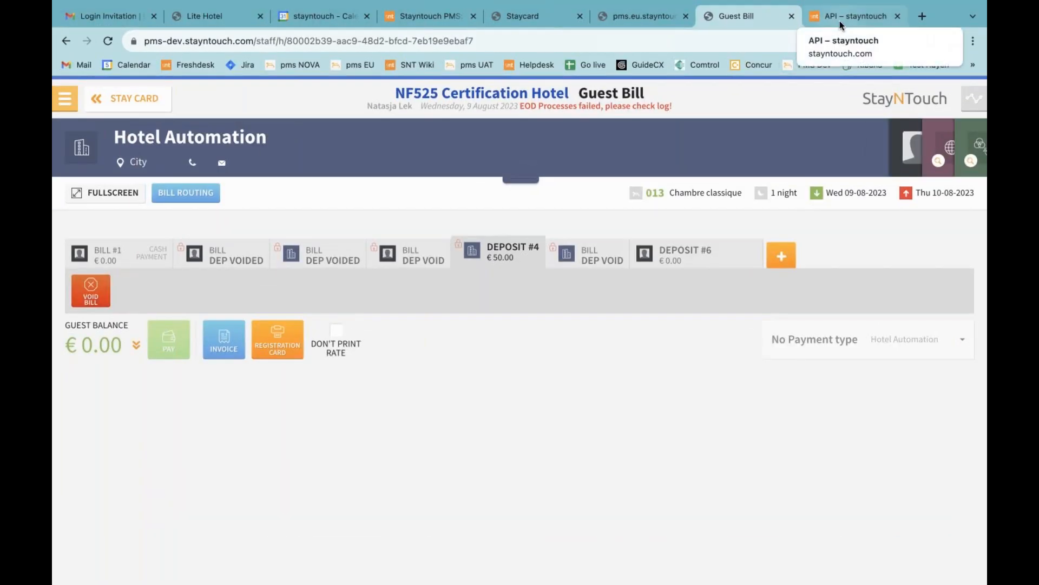
Step: Browse the 'API – stayntouch' product-updates list and open the 2023 August API change article
left_click(845, 17)
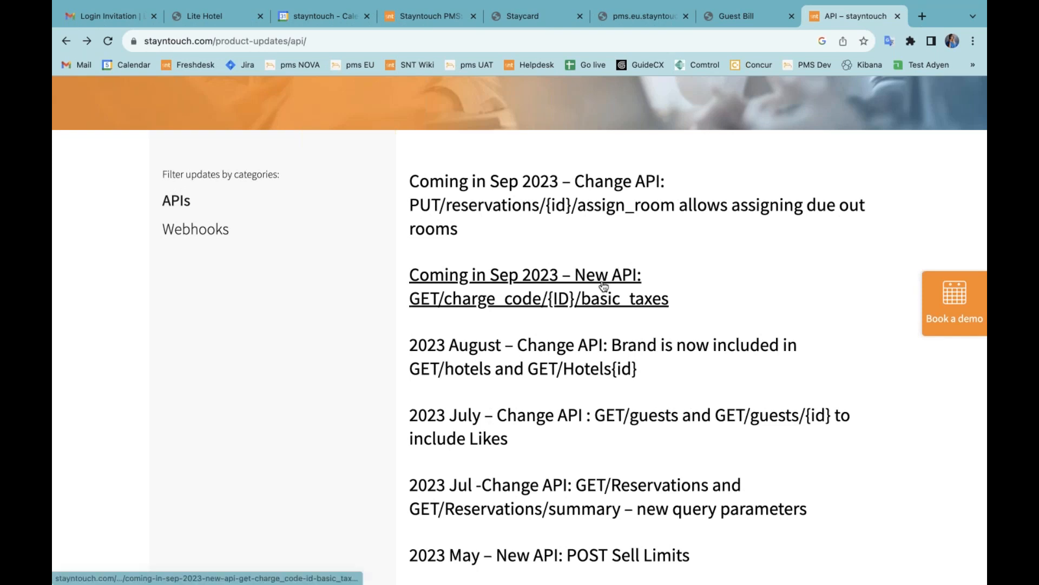
scroll(667, 317, "down", 1)
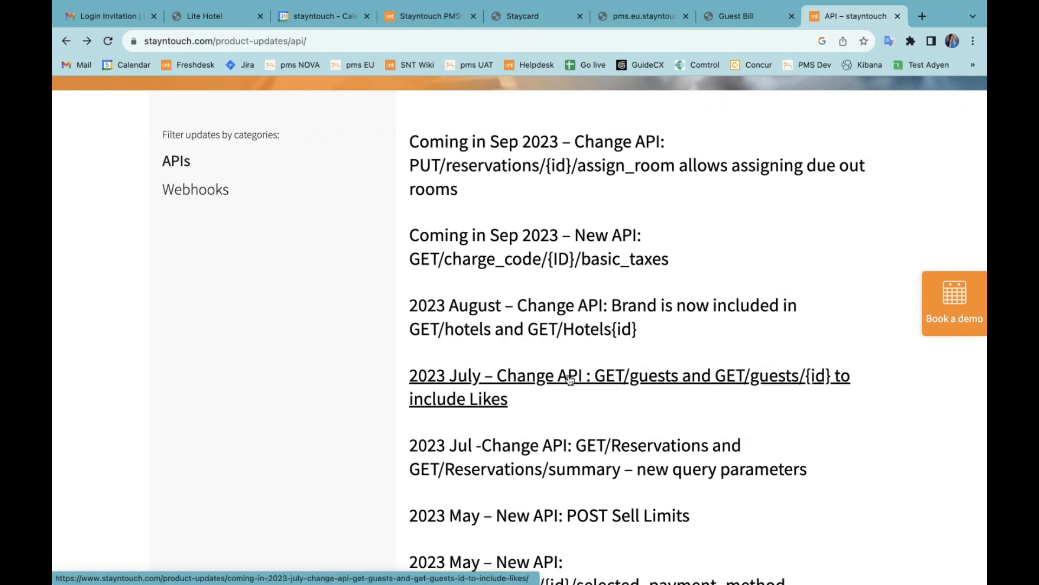
scroll(569, 375, "up", 1)
scroll(569, 375, "up", 1)
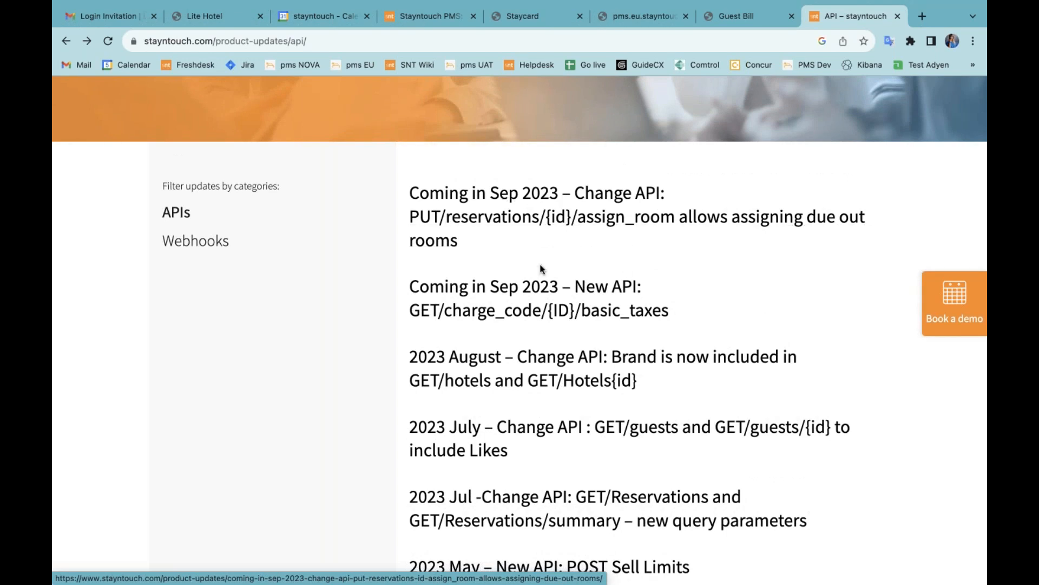
left_click(539, 374)
Step: Scroll through the August 2023 article on Brand being included in GET/hotels and GET/Hotels{id}
scroll(538, 371, "down", 3)
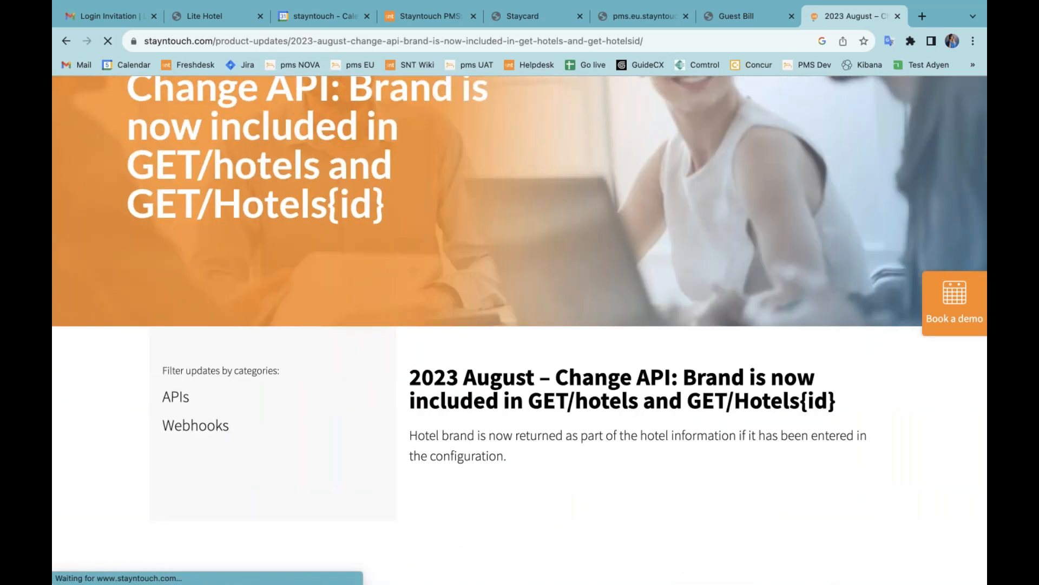
scroll(538, 371, "down", 1)
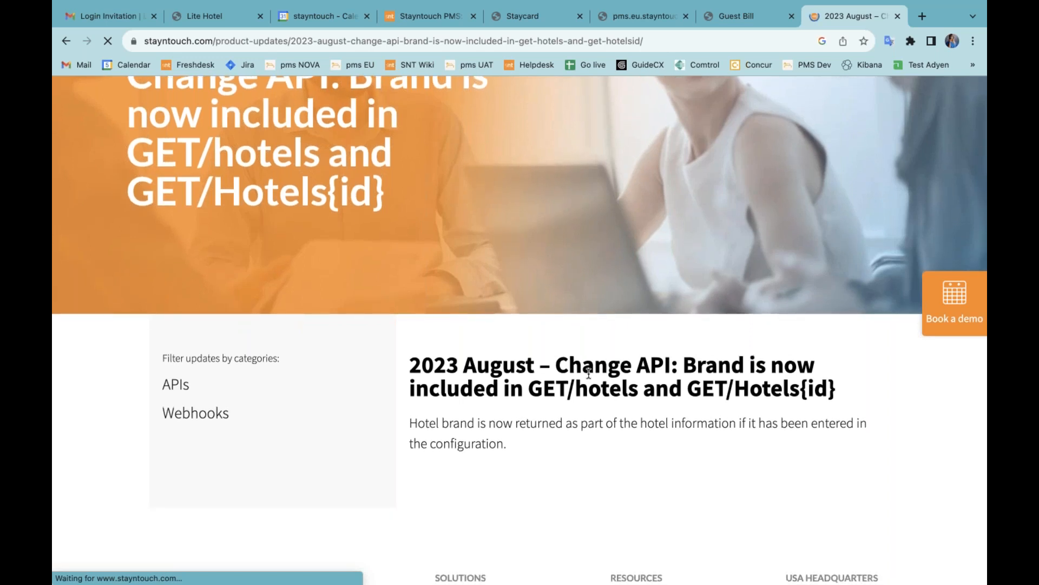
scroll(589, 373, "up", 5)
scroll(588, 376, "up", 2)
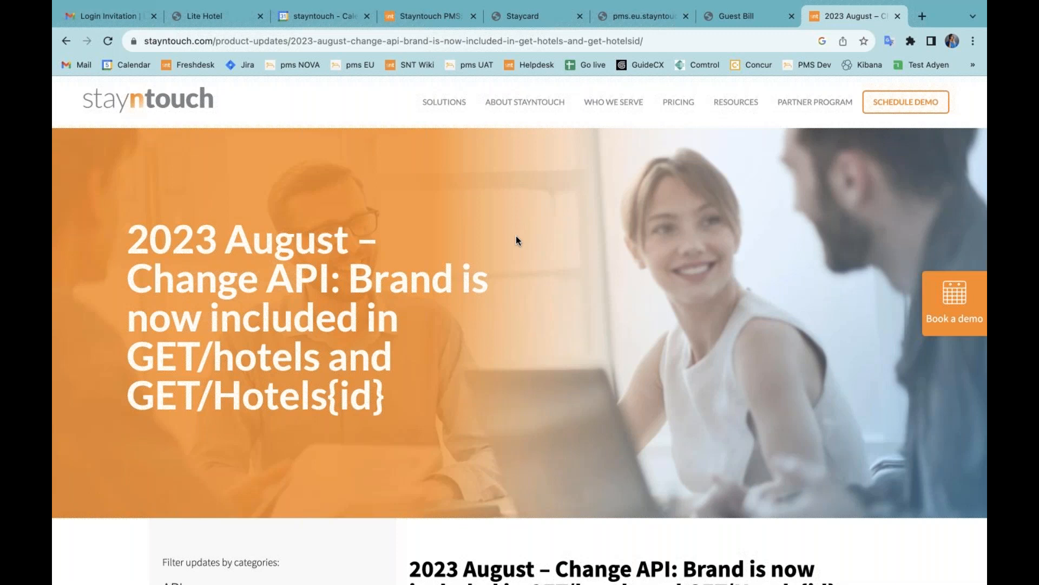
Step: On the PMS Release Notes tab, search the helpdesk for 'remote lock', then clear the search
left_click(431, 21)
left_click(345, 175)
type("remote lock")
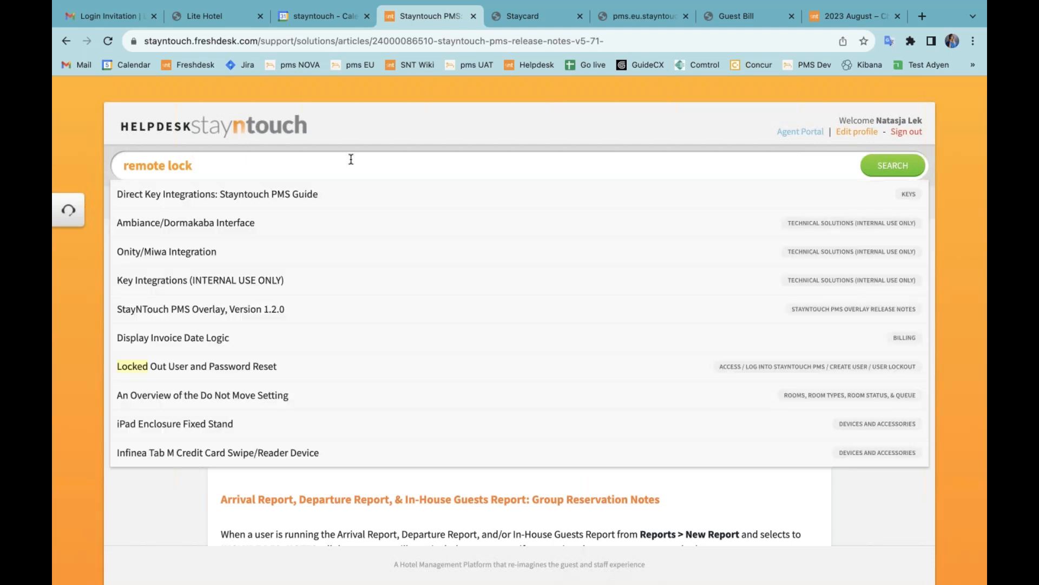
triple_click(352, 158)
key("BackSpace")
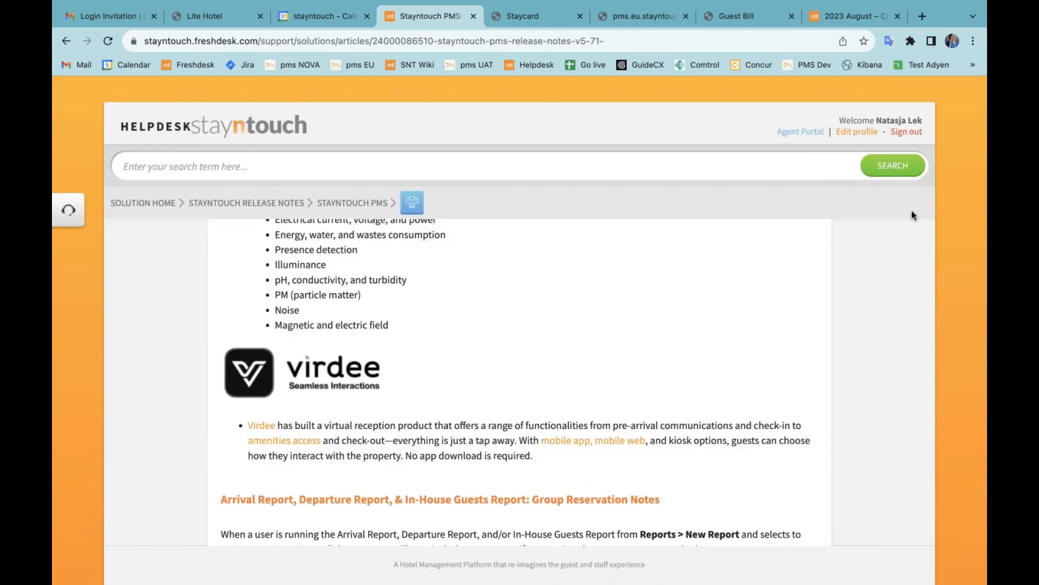